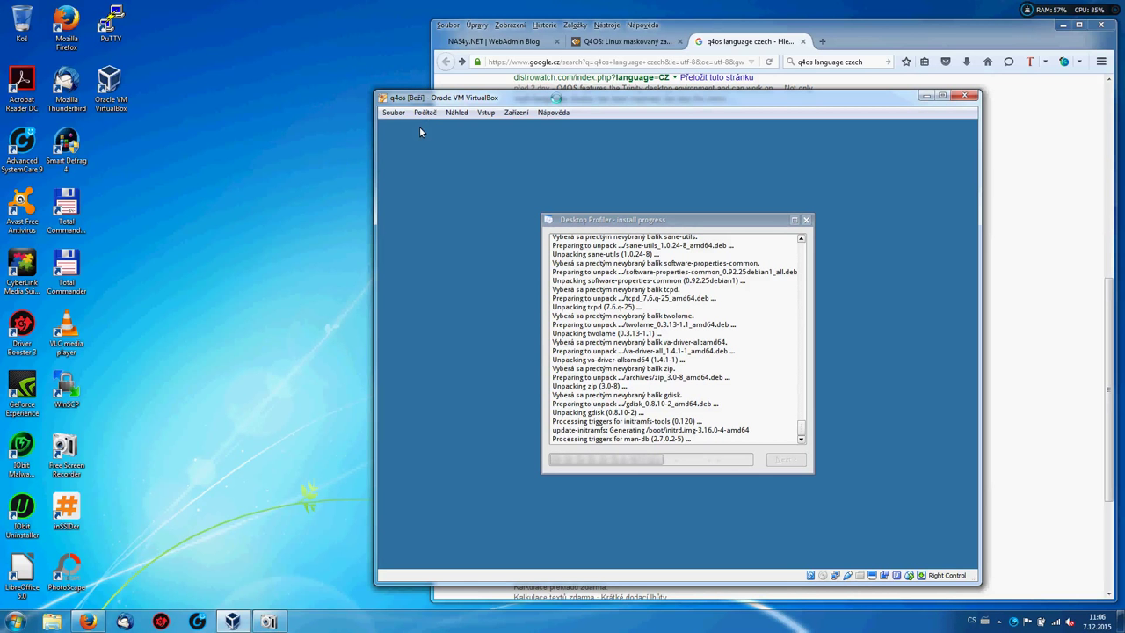
Move the VirtualBox window left and narrow Firefox so the guest's install progress stays visible.
drag(419, 132, 65, 60)
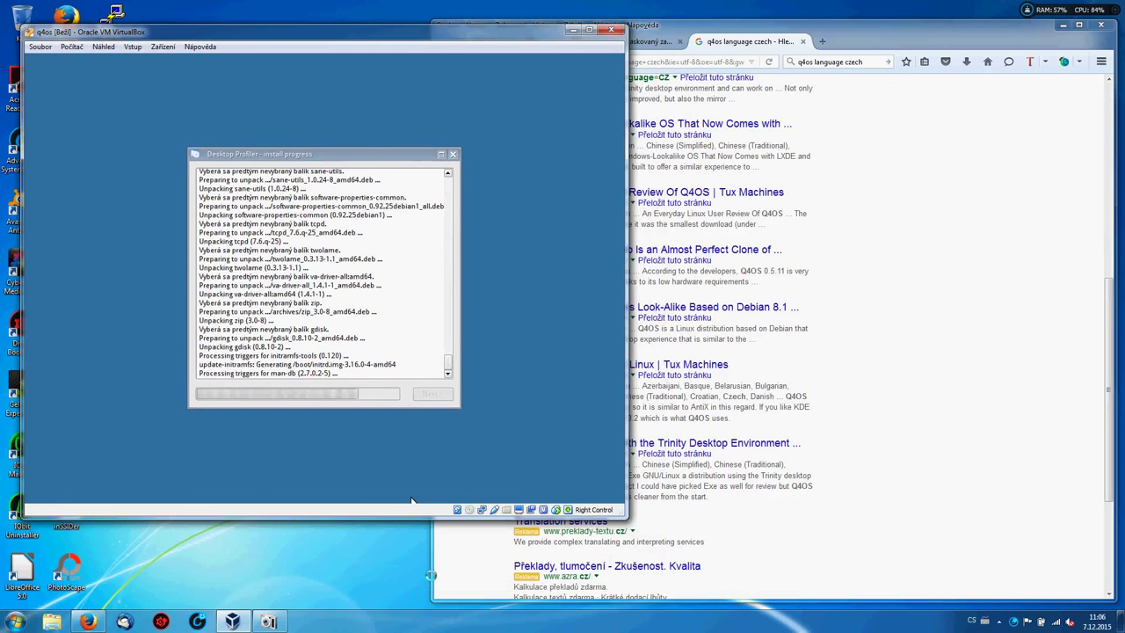
click(431, 575)
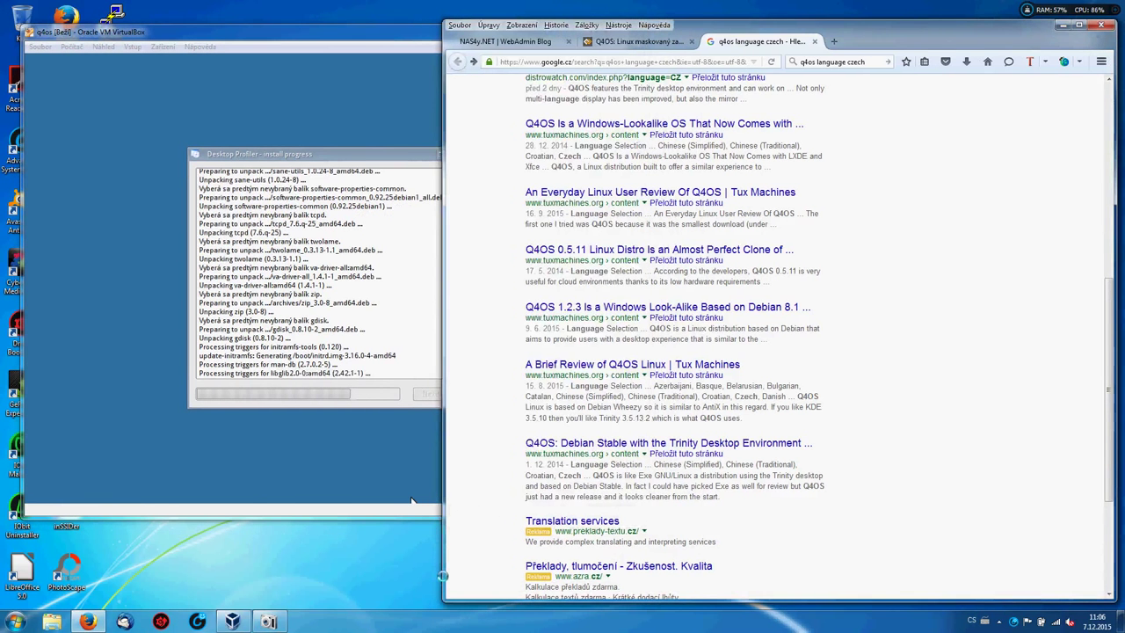
drag(430, 576, 647, 553)
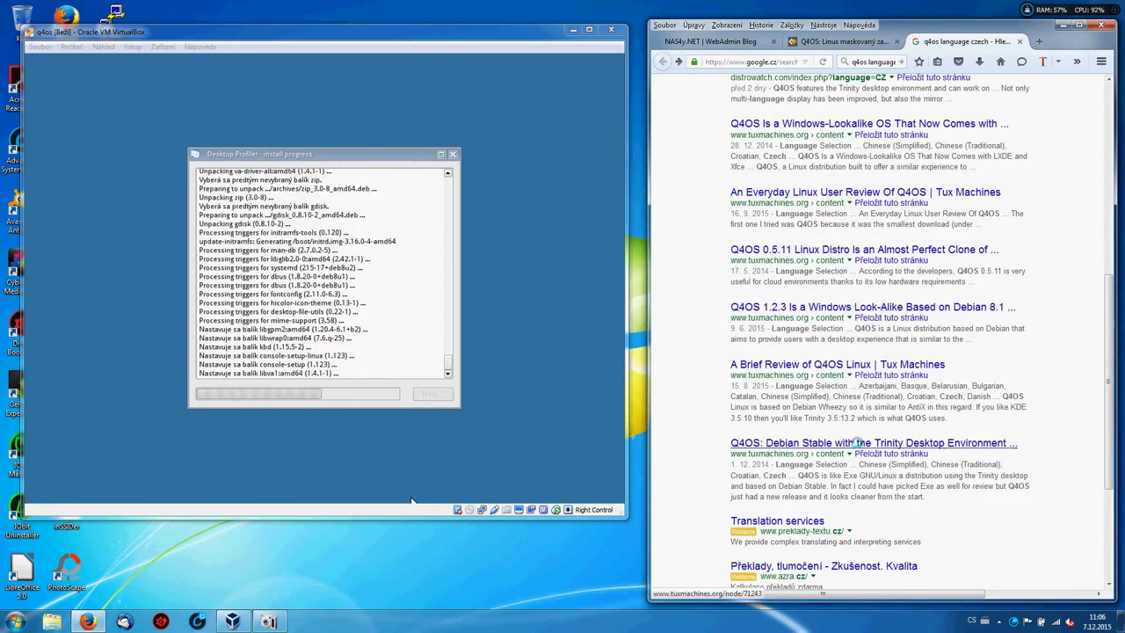
click(857, 443)
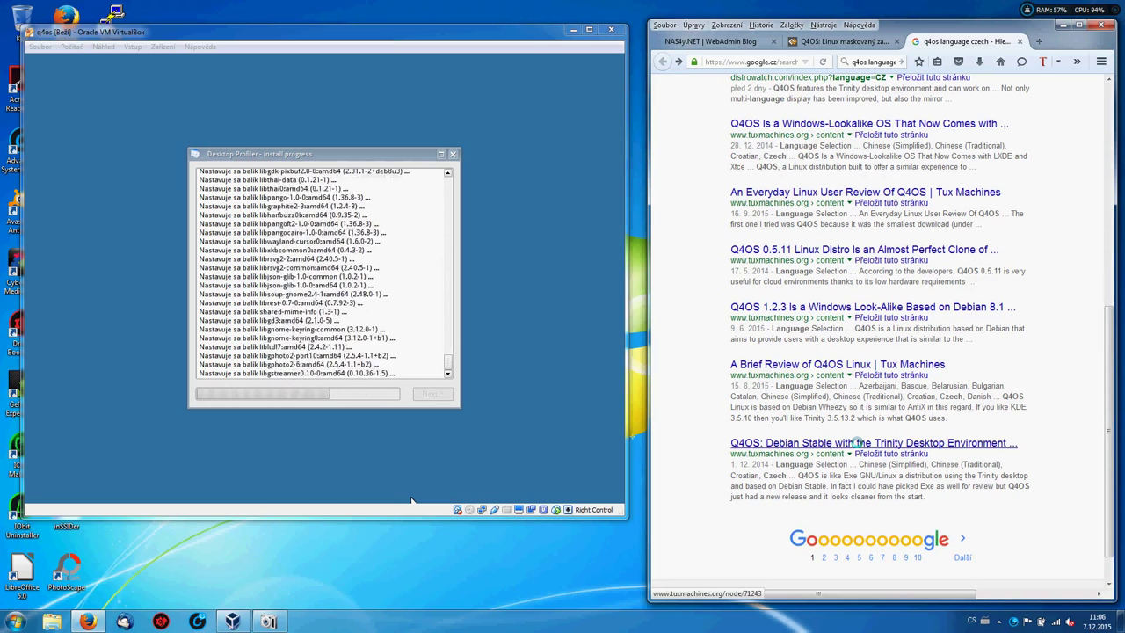
click(839, 442)
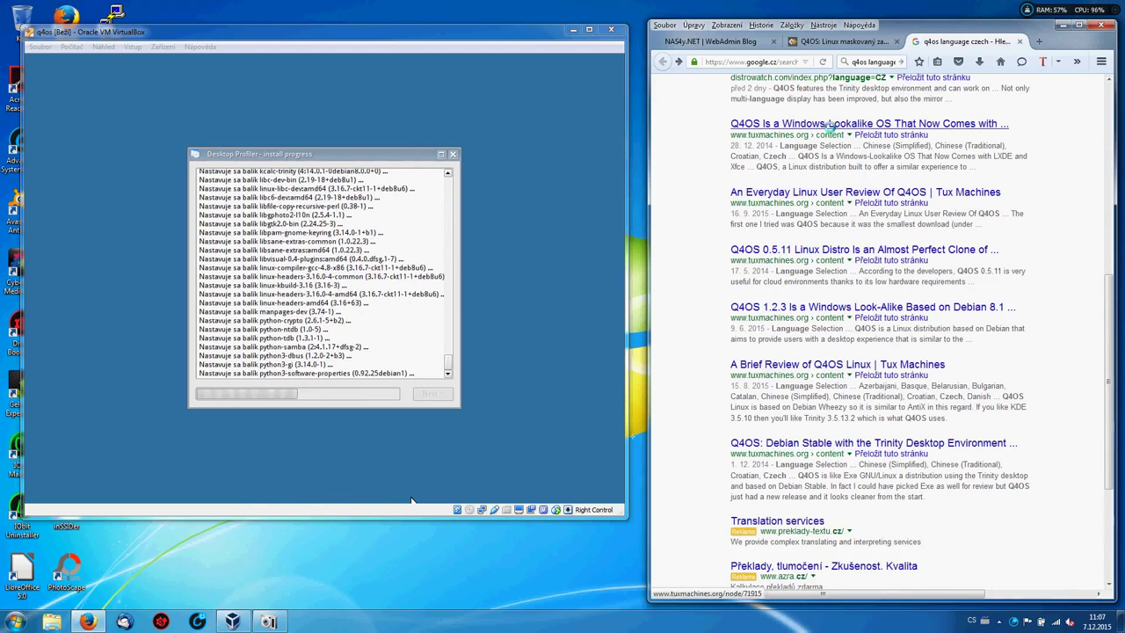
Start loading the tuxmachines 'Q4OS Is a Windows-Lookalike OS' review, then switch to the NAS4y.NET WebAdmin Blog tab.
click(829, 124)
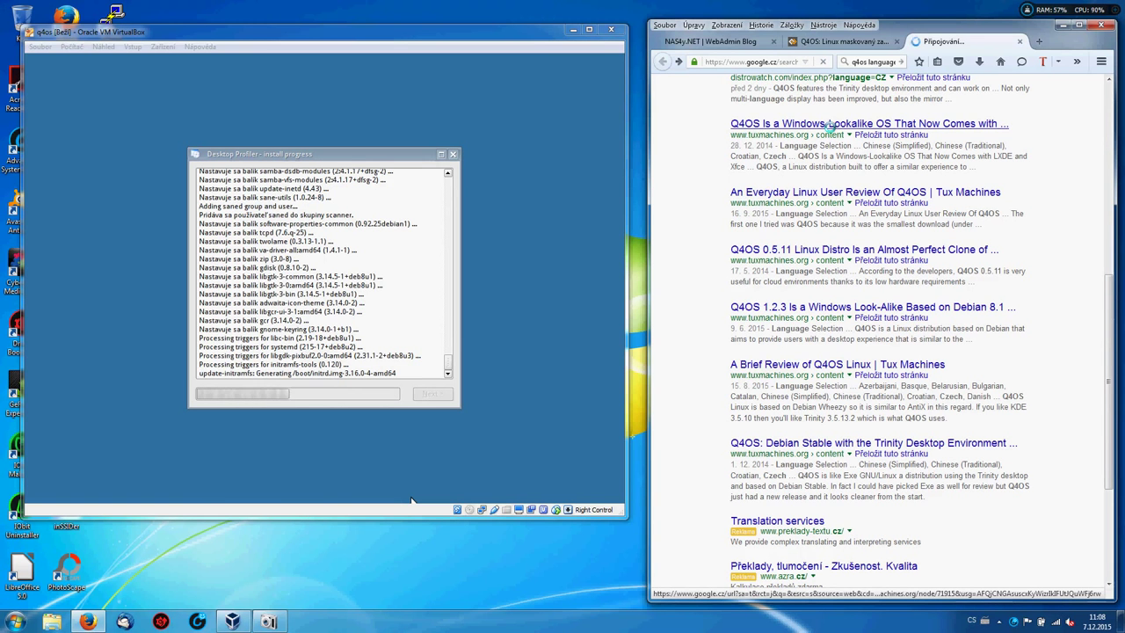
click(749, 41)
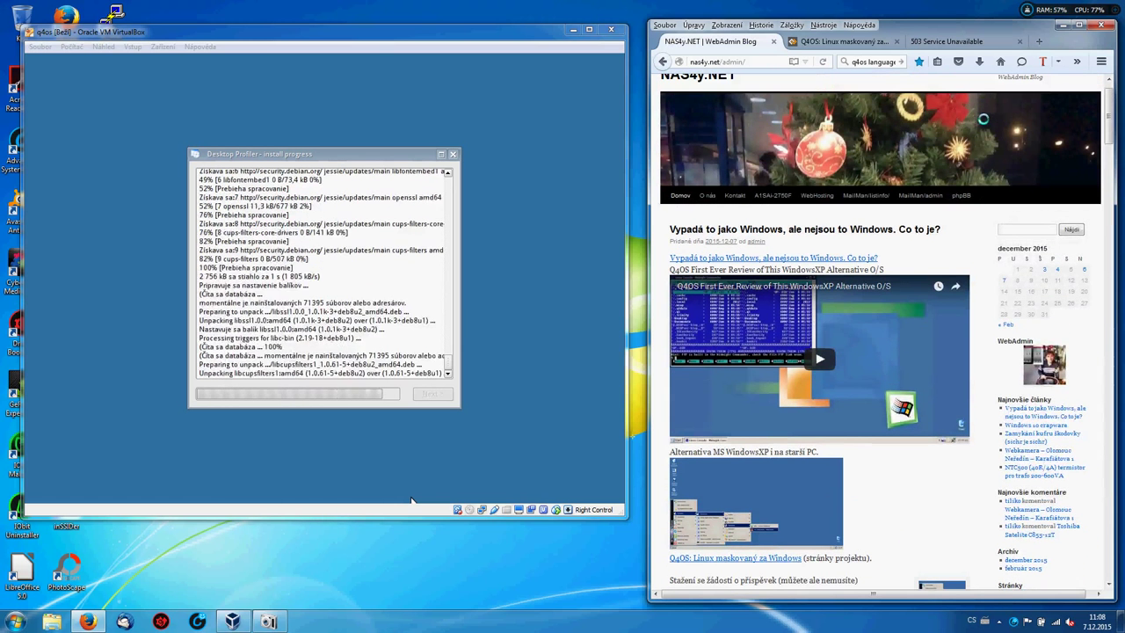
Scroll the NAS4y.NET blog down to the Webkamera – Olomouc Neředín and NTC500 posts.
scroll(411, 501, down, 7)
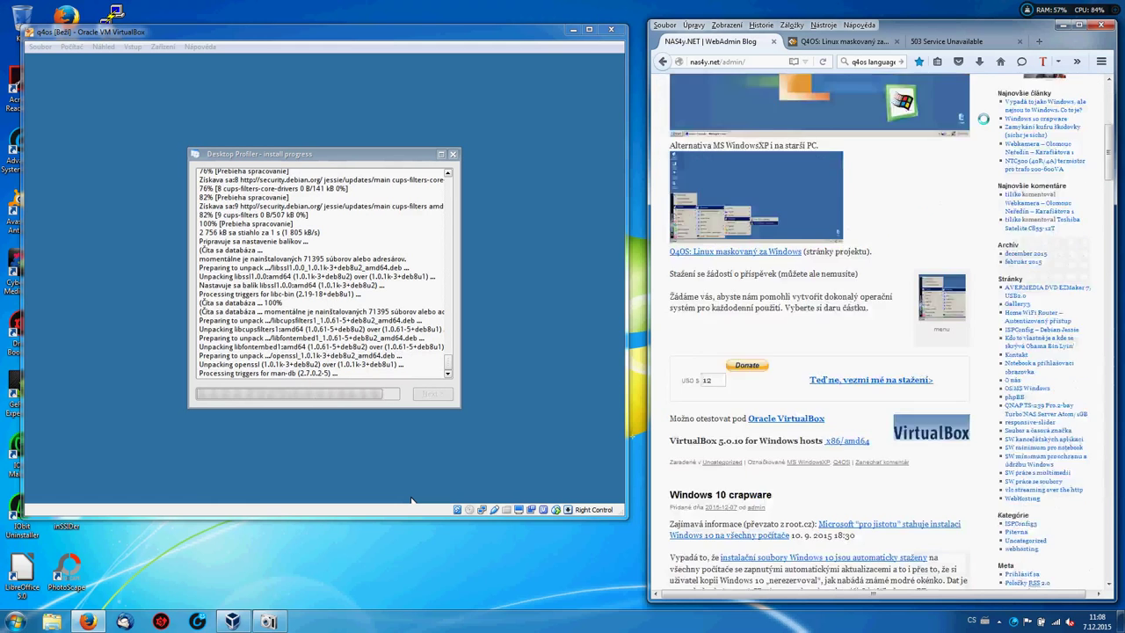
scroll(411, 501, down, 3)
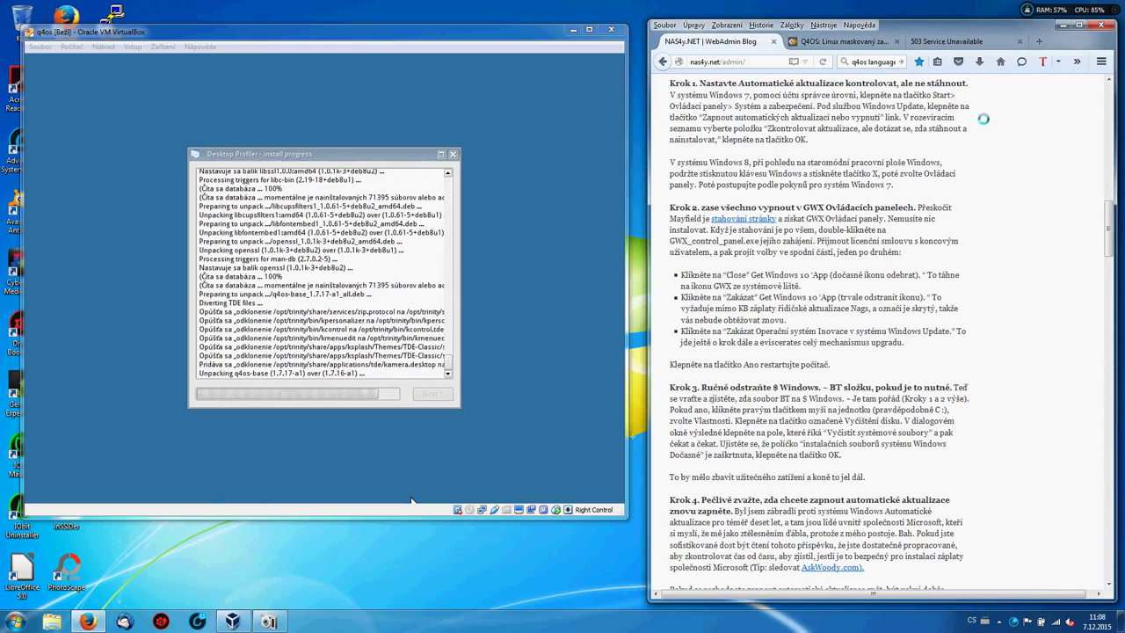
scroll(411, 500, down, 1)
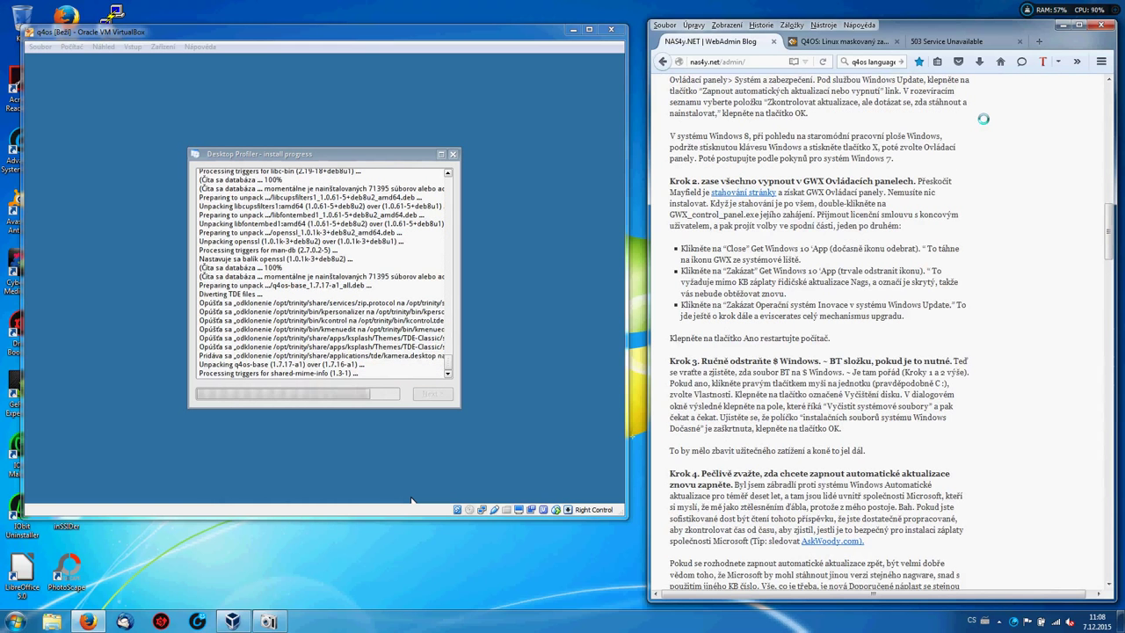
scroll(411, 501, down, 2)
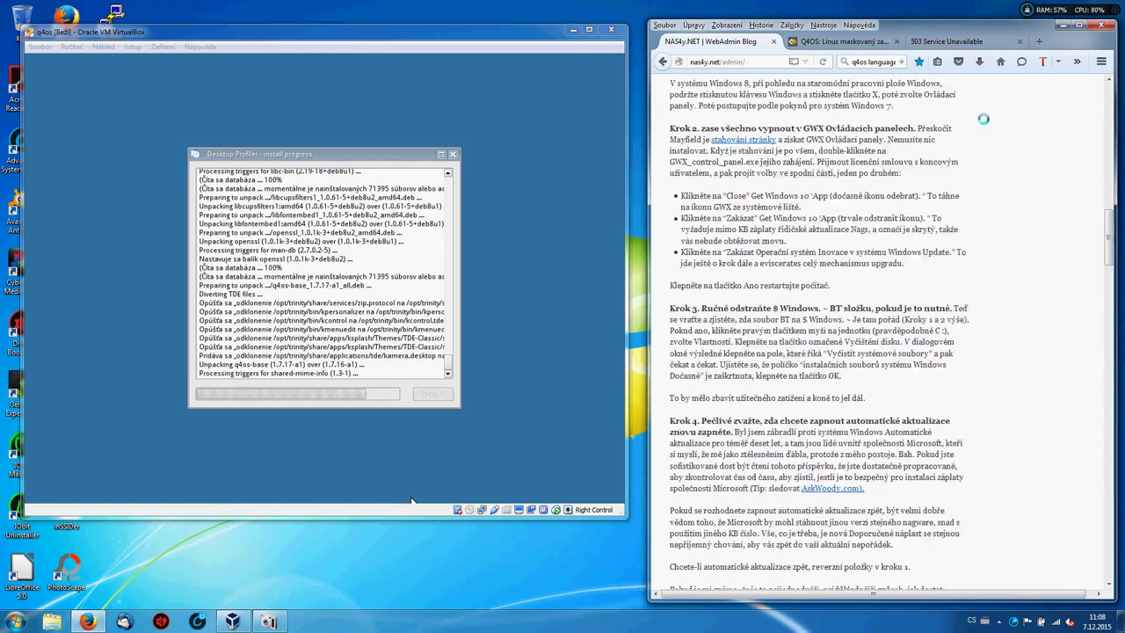
scroll(411, 500, down, 4)
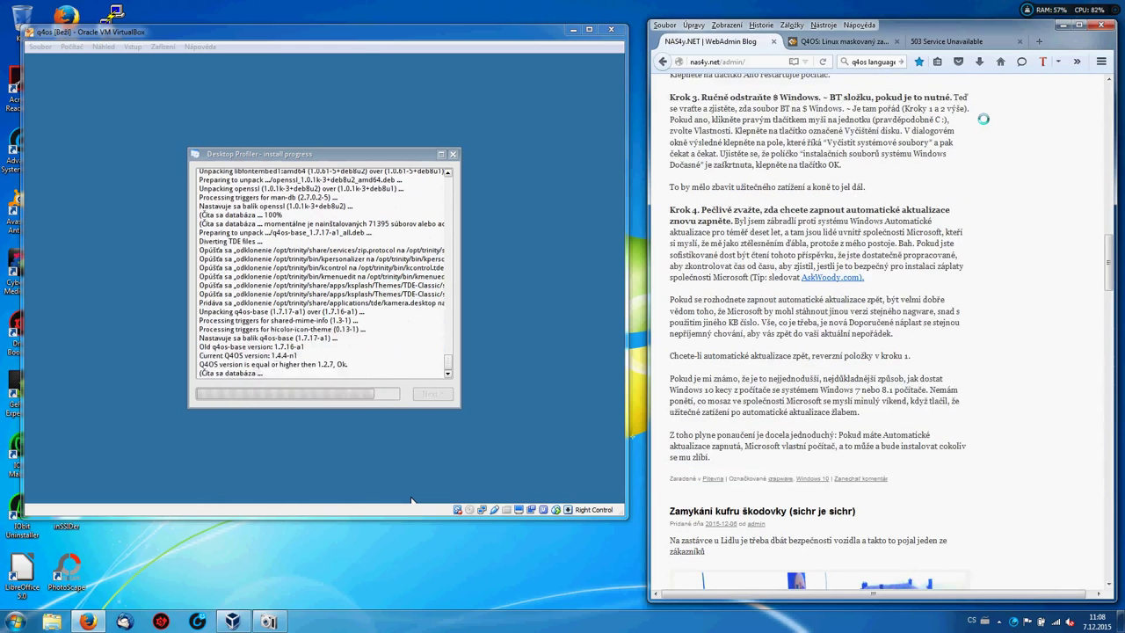
scroll(411, 501, down, 1)
scroll(411, 501, down, 6)
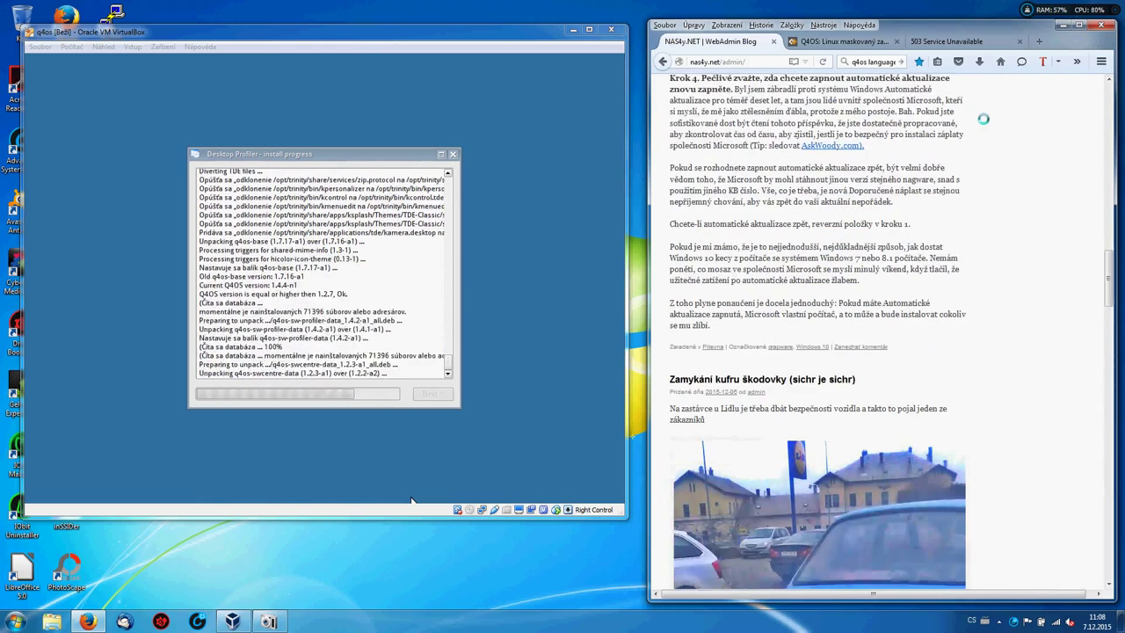
scroll(411, 501, down, 3)
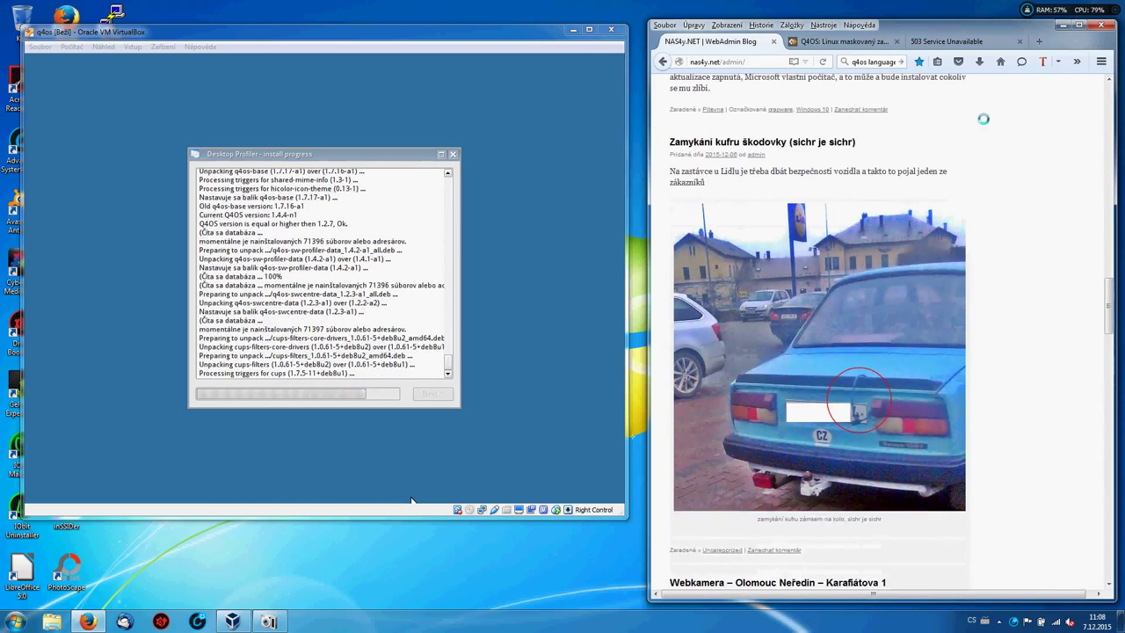
scroll(411, 501, down, 1)
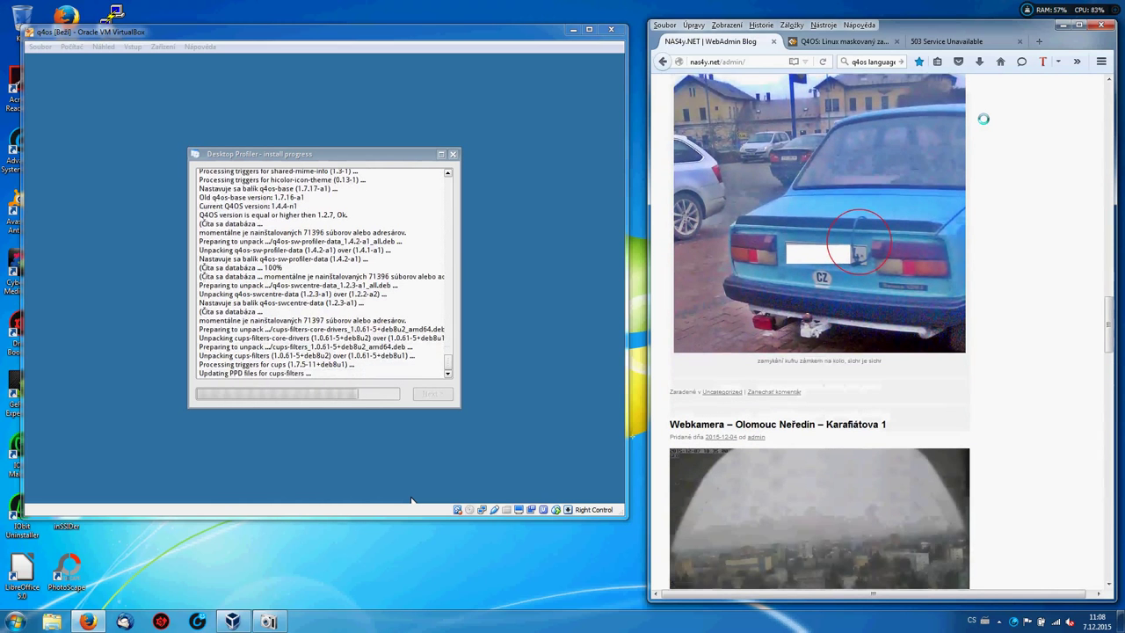
scroll(412, 501, down, 5)
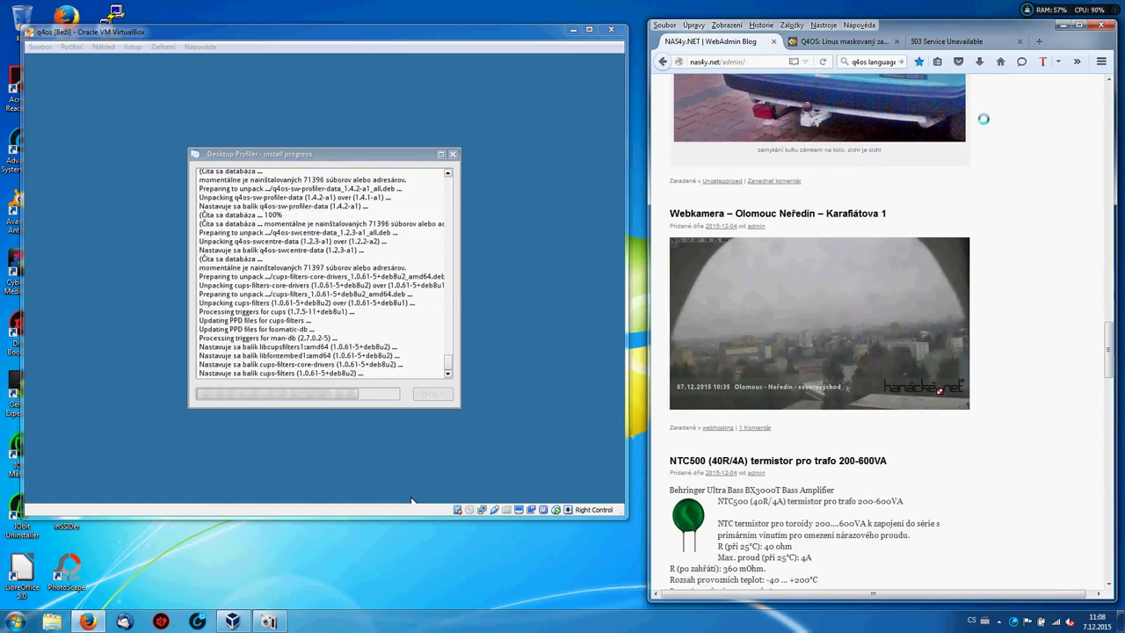
scroll(411, 501, down, 2)
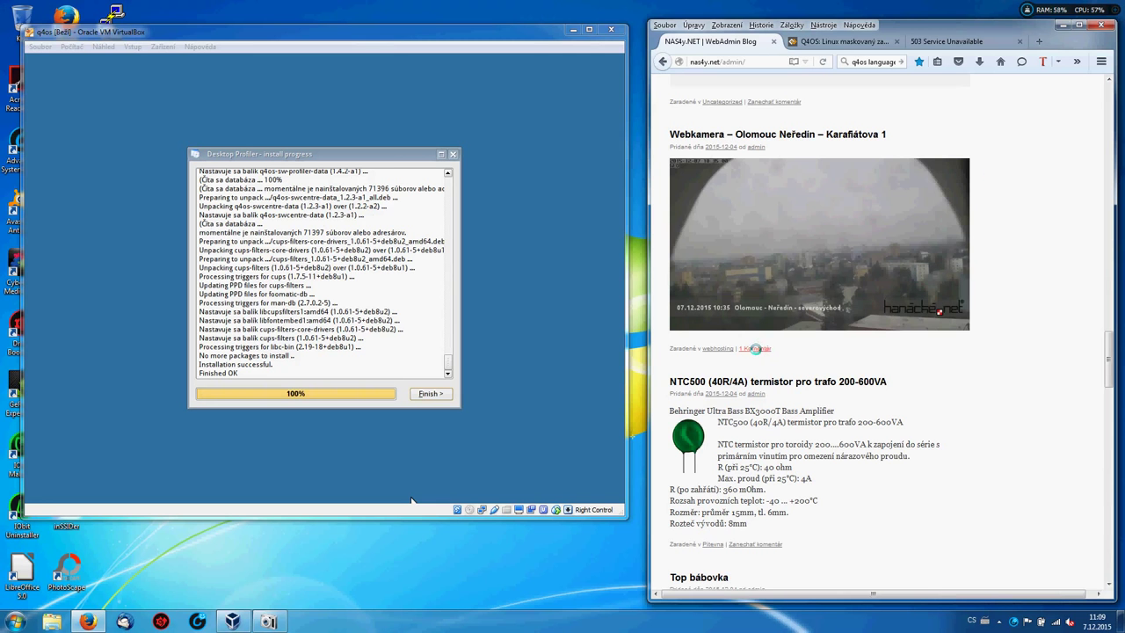
View the Webkamera post's '1 Komentár', go back, and cycle to the Google 'q4os language czech' results.
click(755, 348)
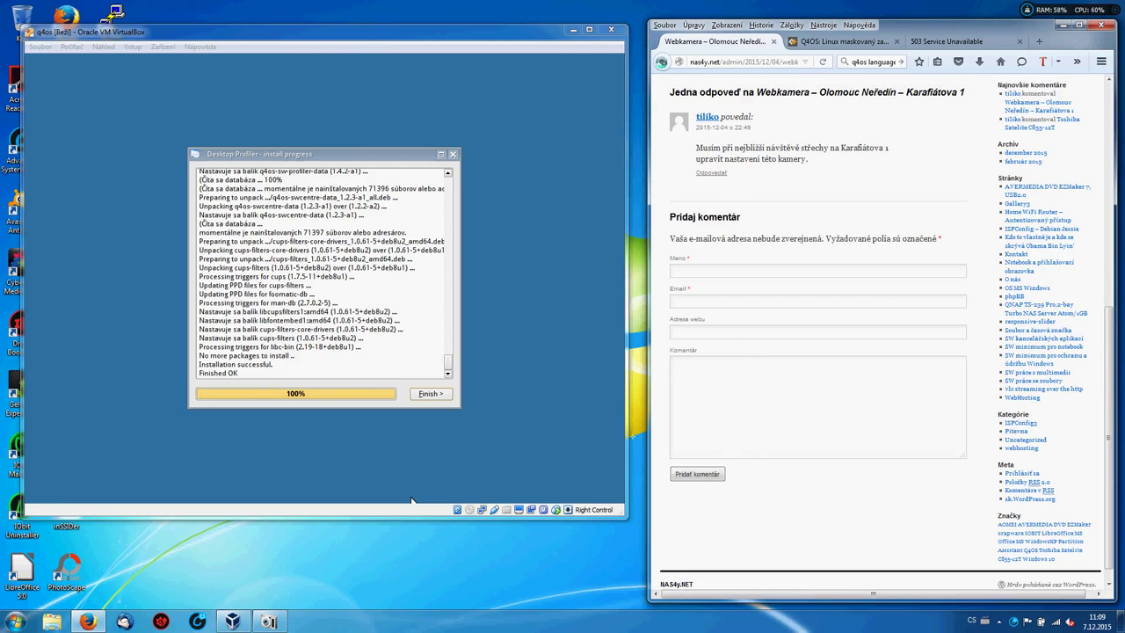
key(alt+Left)
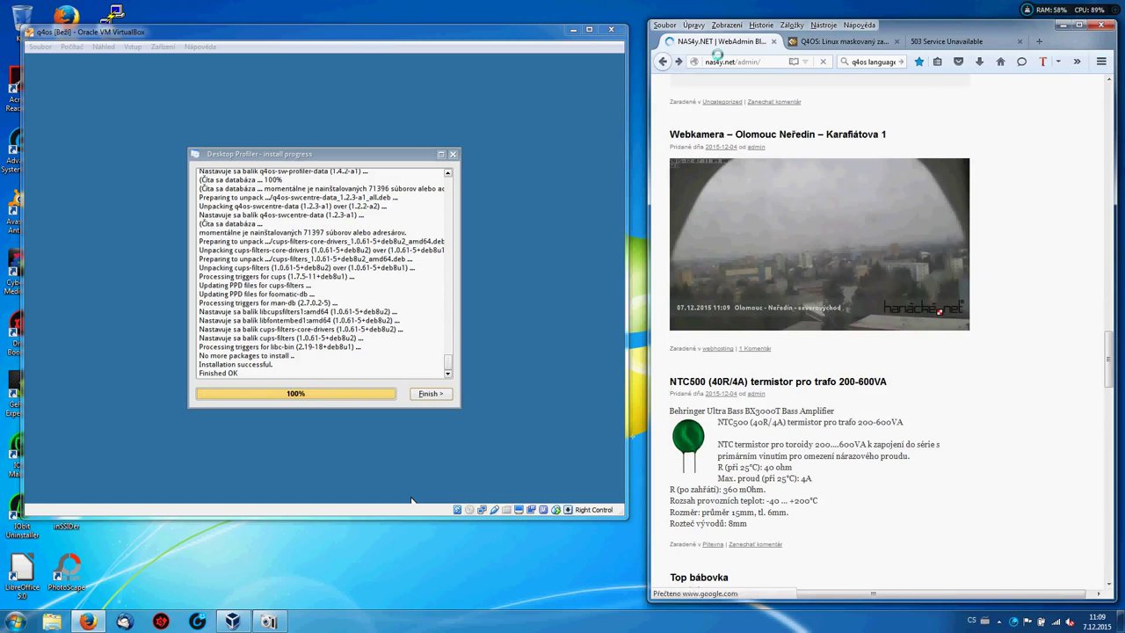
key(ctrl+Tab)
key(ctrl+Tab)
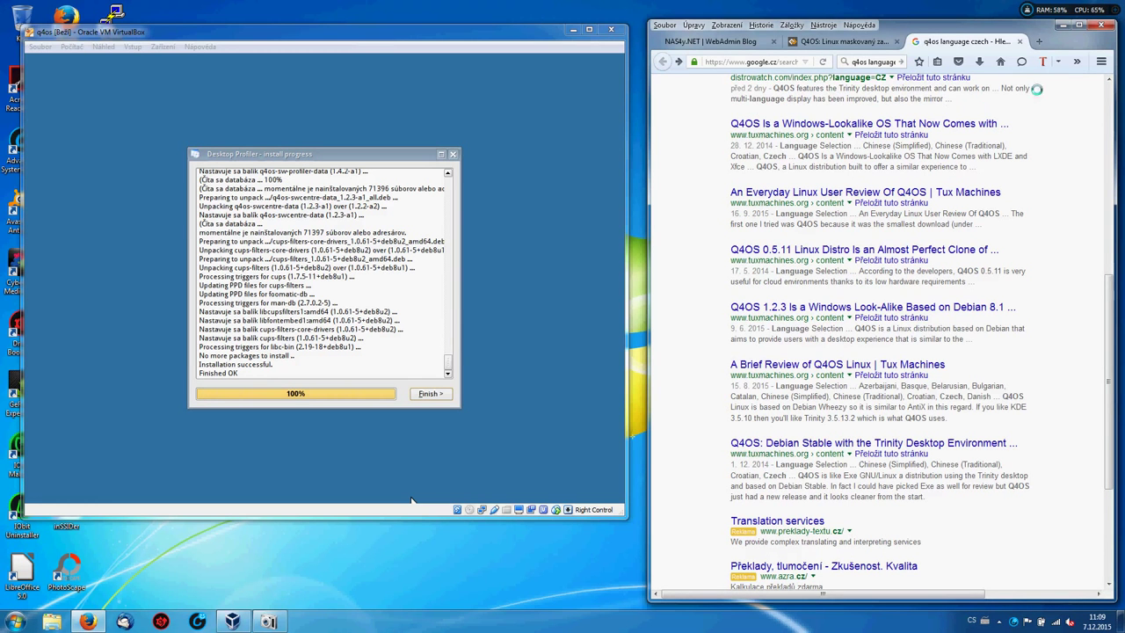
Go to DistroWatch.com from the results and open its 'Distribution Release: Q4OS 1.4.4' headline.
scroll(1107, 81, up, 2)
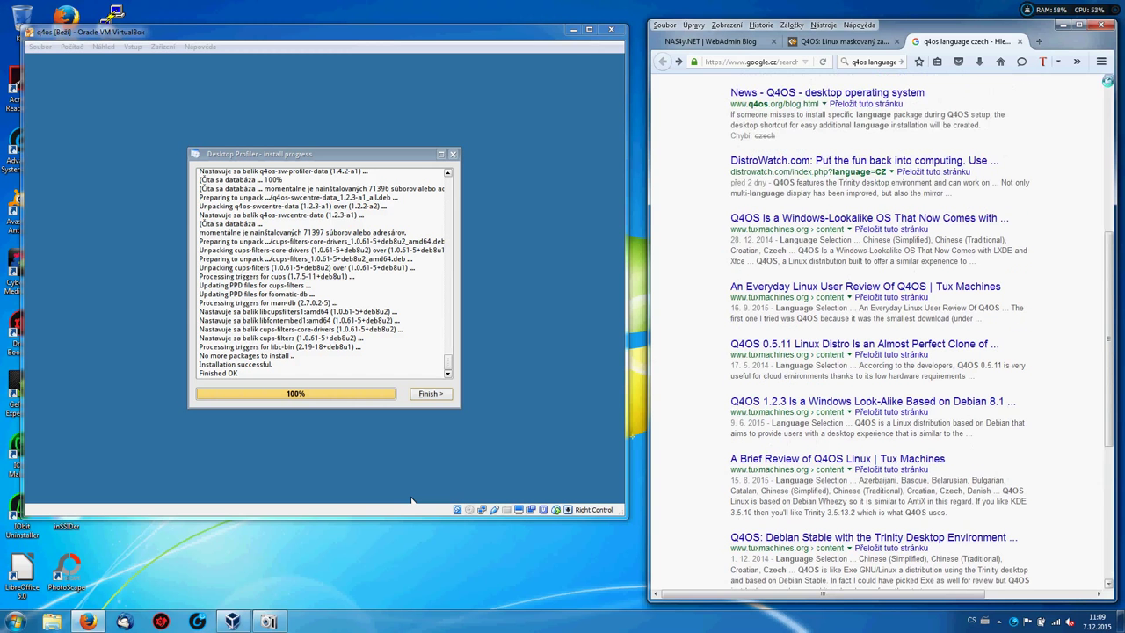
click(842, 158)
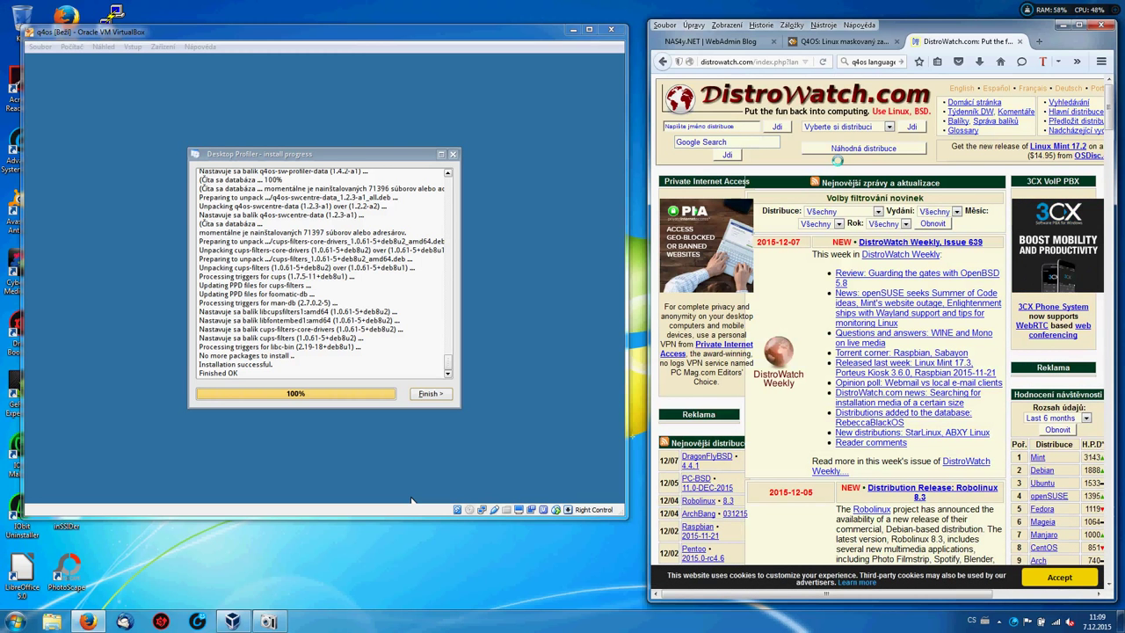
scroll(837, 161, down, 5)
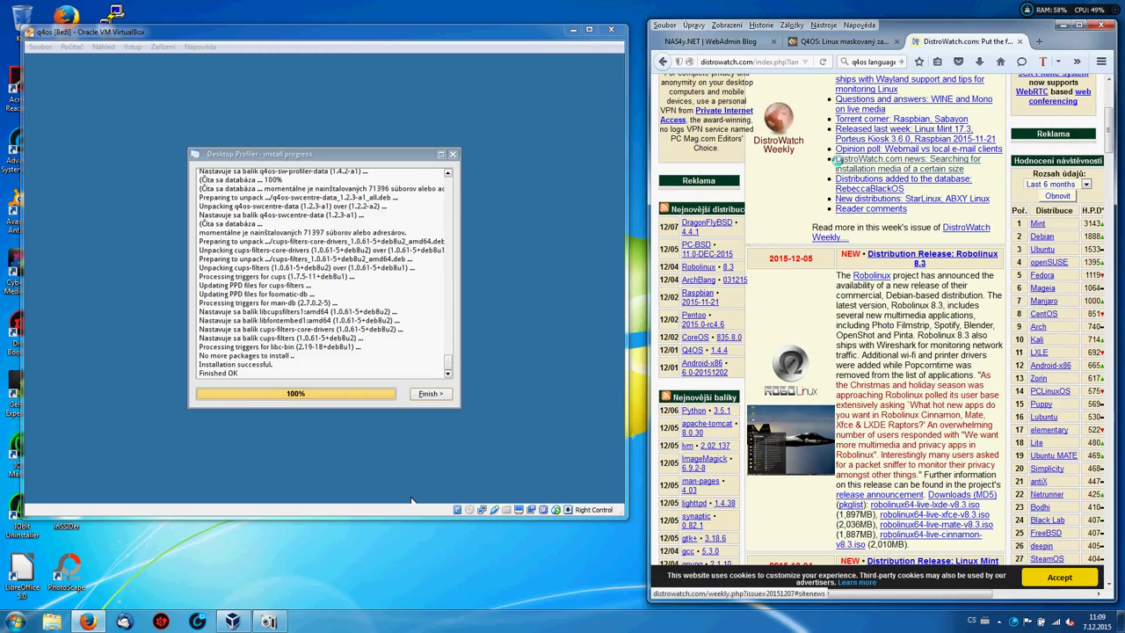
scroll(837, 161, down, 6)
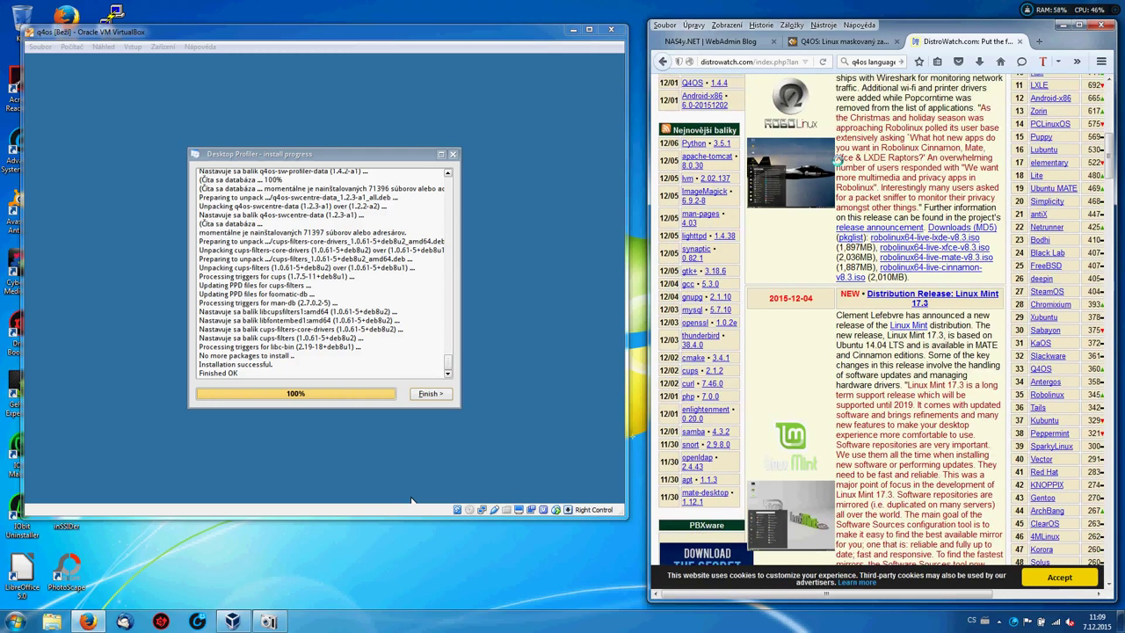
scroll(411, 501, down, 9)
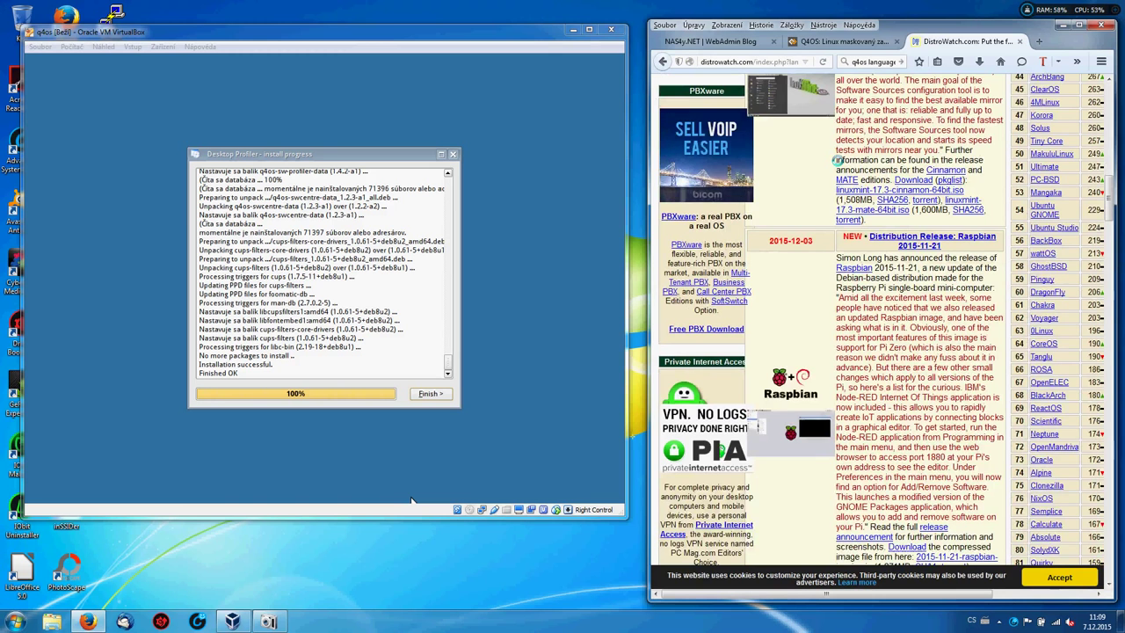
scroll(411, 501, down, 8)
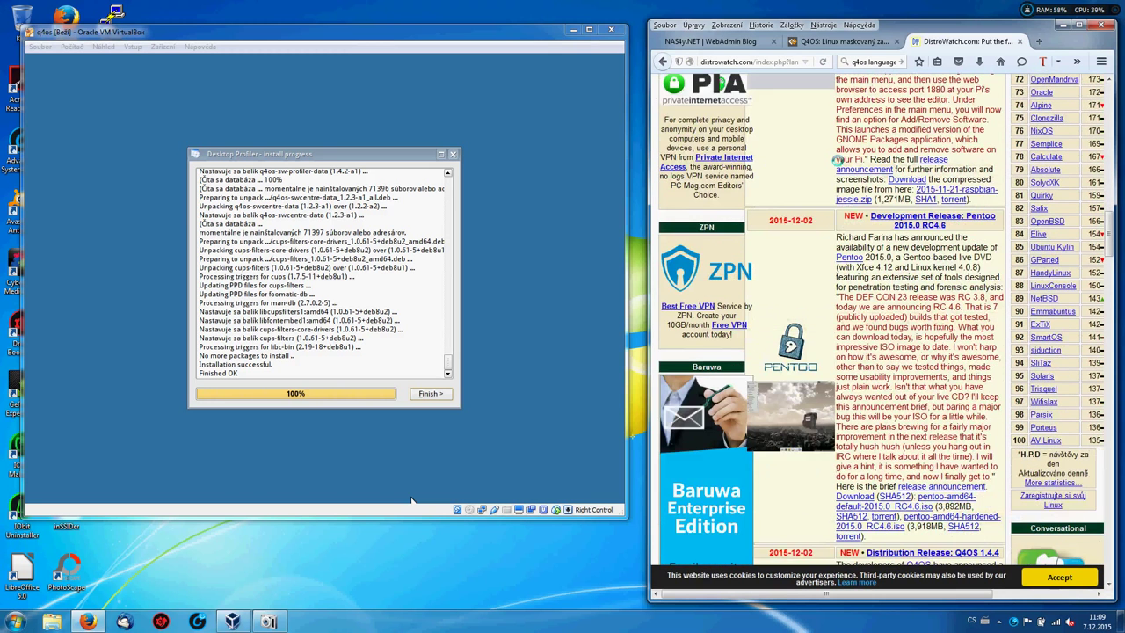
scroll(411, 501, down, 6)
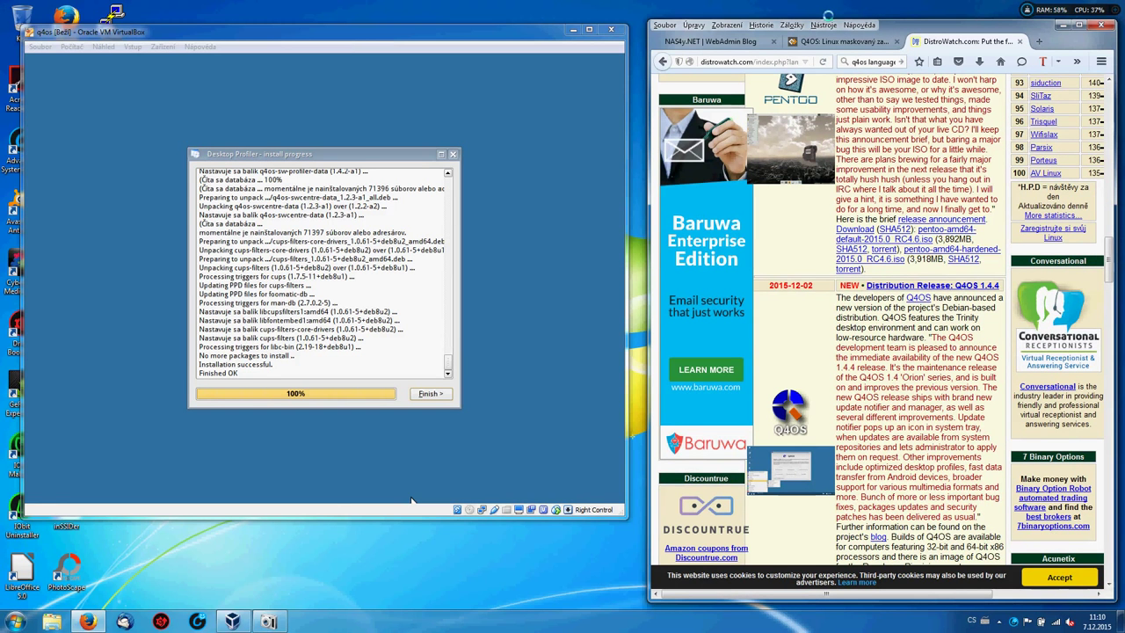
click(883, 286)
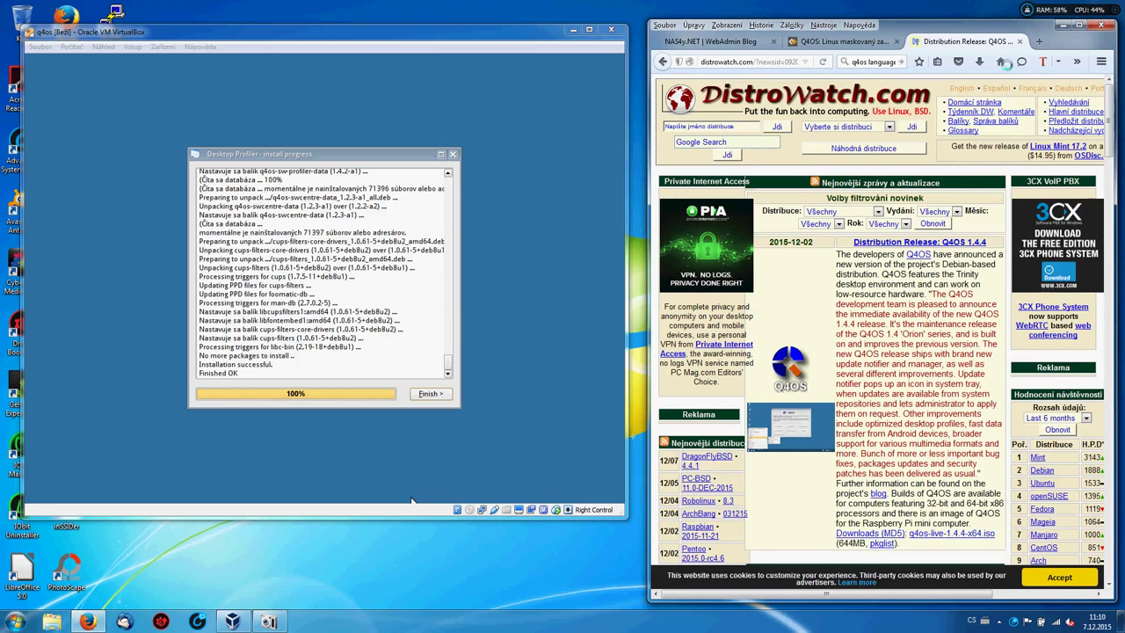
Translate the DistroWatch Q4OS page into Czech and scroll down to the 1.4.3 and 1.2.8 news.
click(1043, 61)
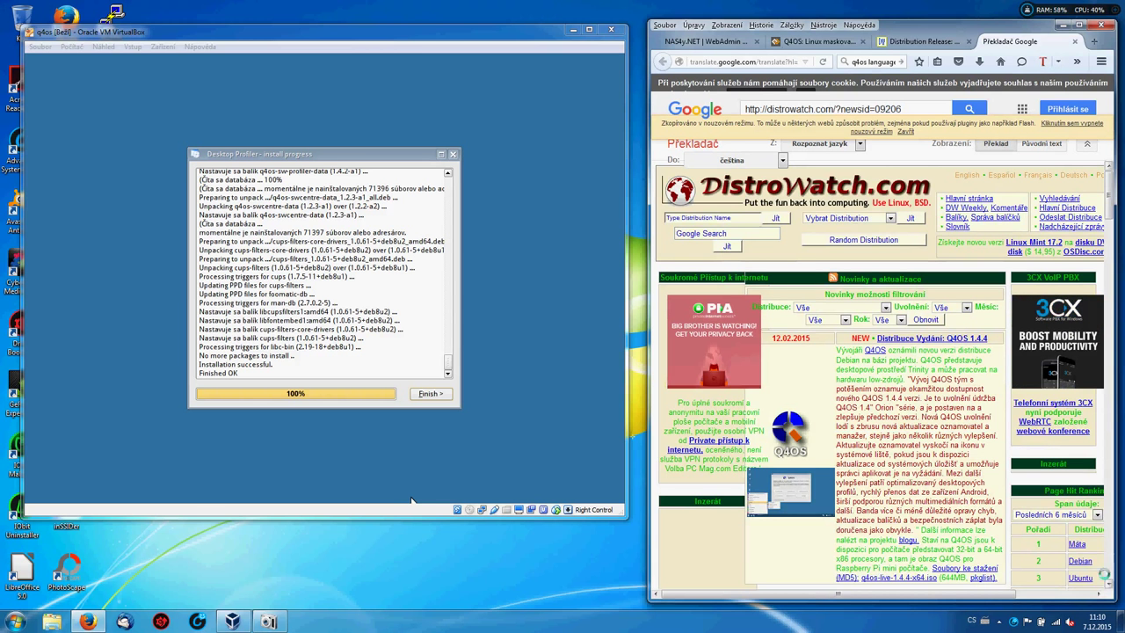
scroll(1105, 582, down, 3)
scroll(411, 500, down, 2)
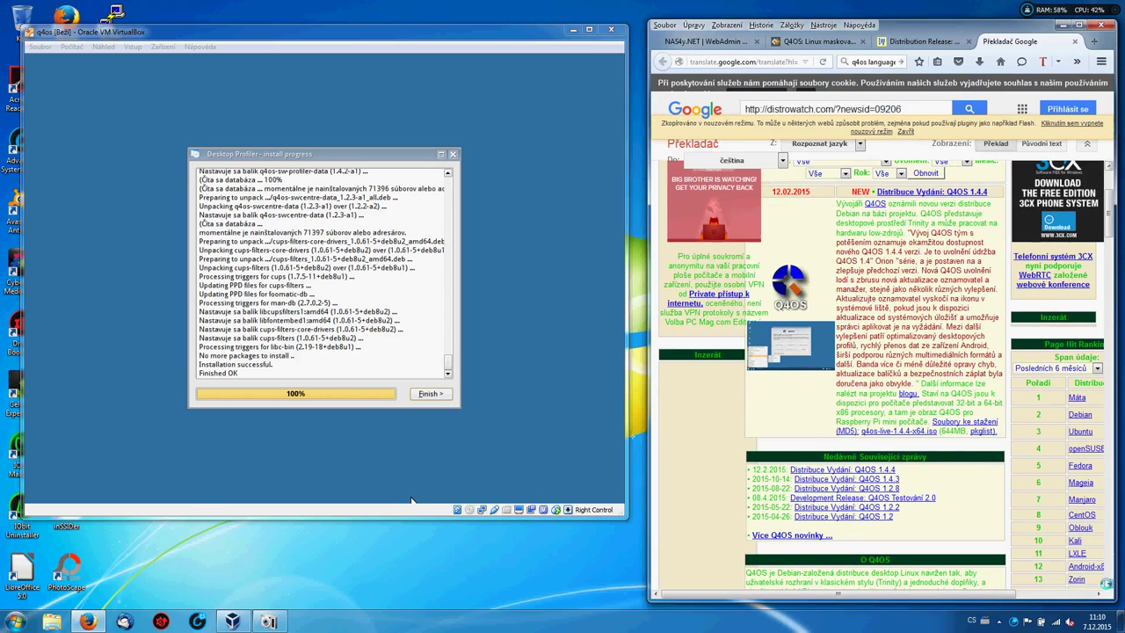
scroll(411, 501, down, 2)
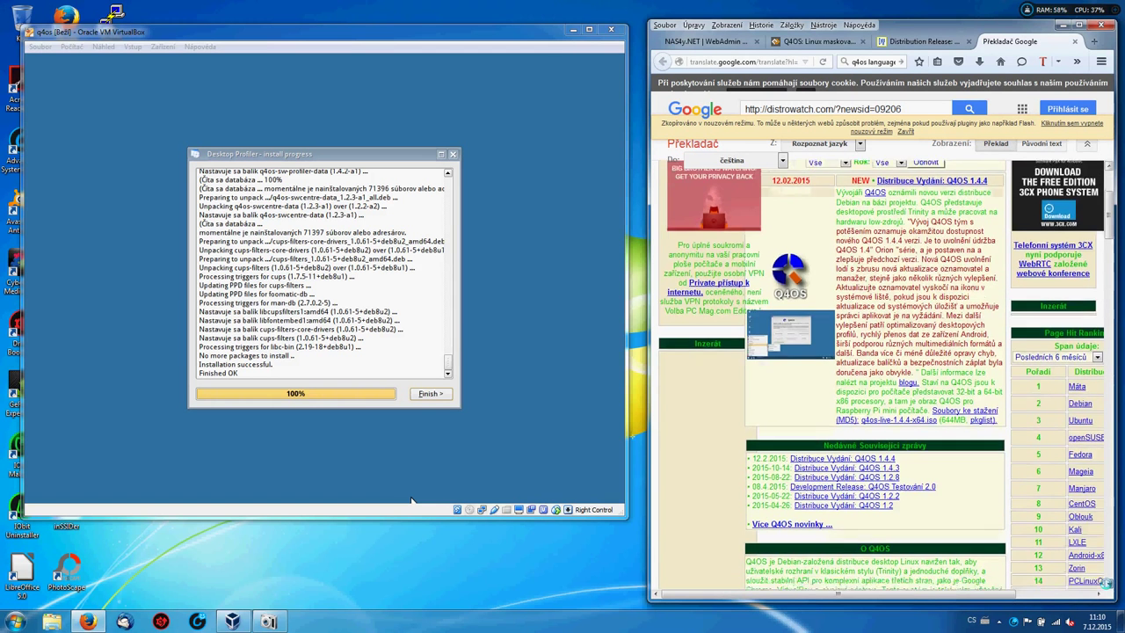
scroll(411, 501, down, 4)
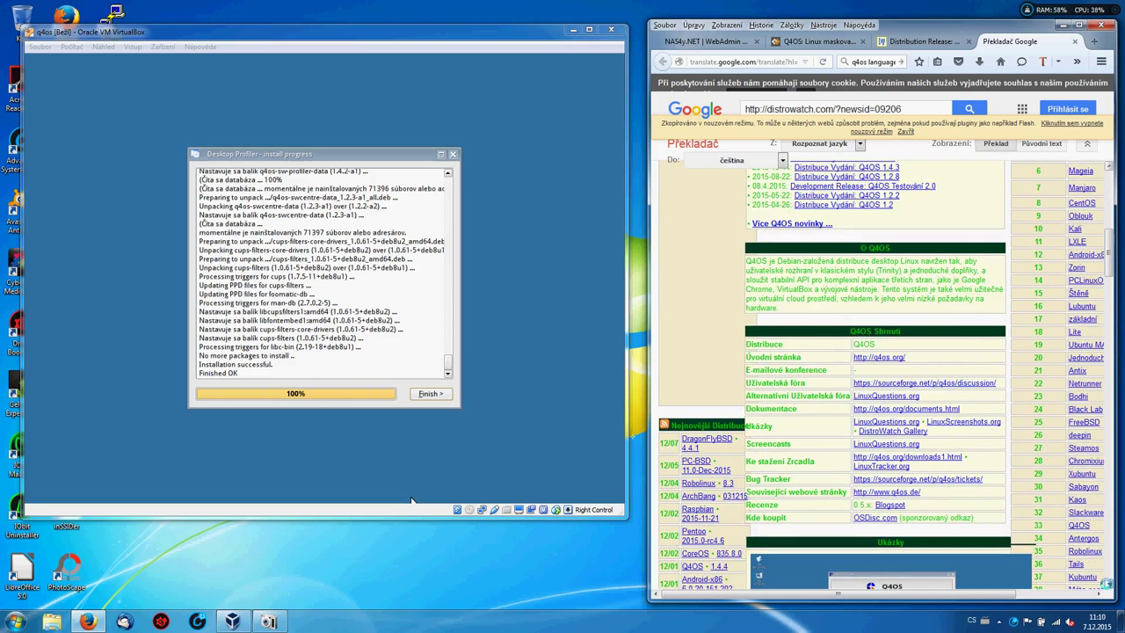
scroll(411, 501, down, 6)
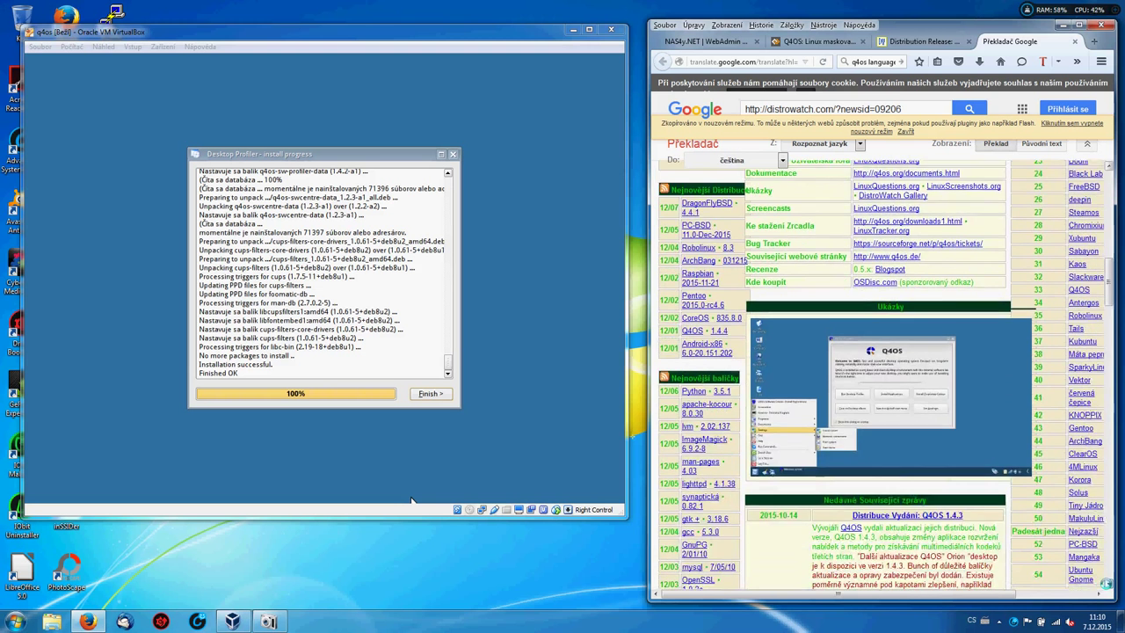
scroll(411, 501, down, 5)
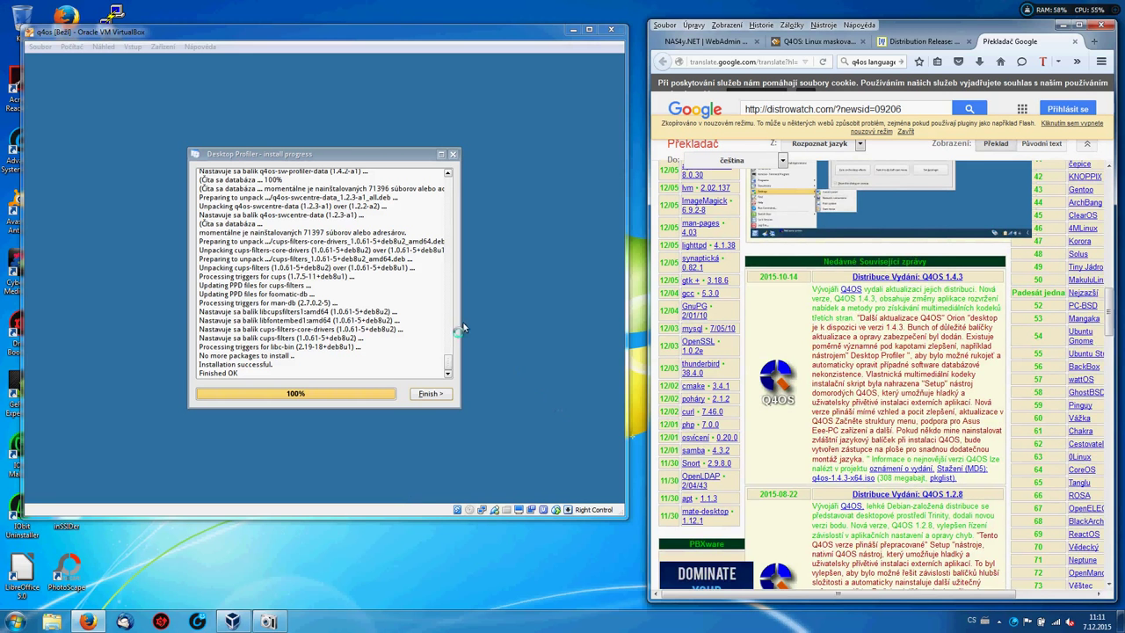
Finish the Desktop Profiler install and acknowledge the Congratulations message.
click(431, 394)
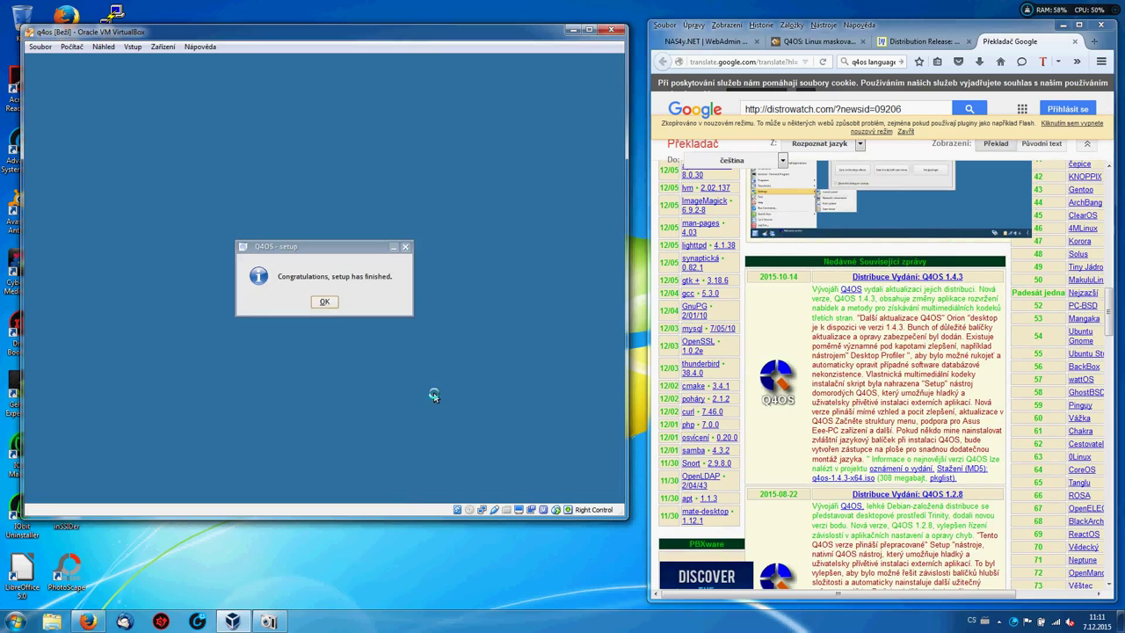
click(322, 302)
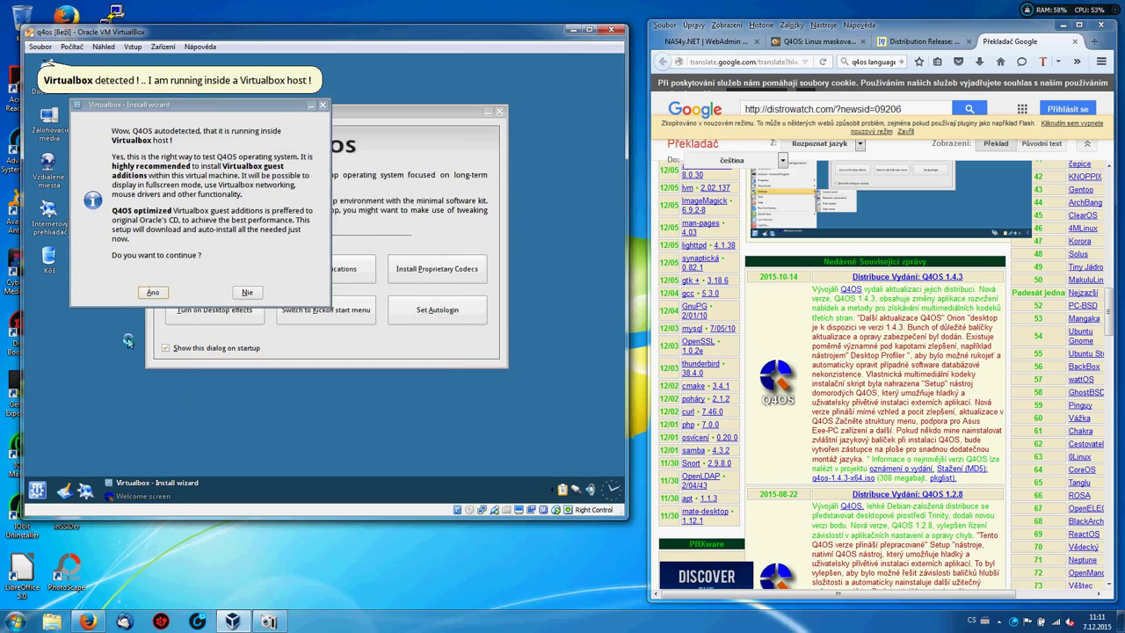
Answer Ano to the guest additions offer, pass the system checks, and start the install.
click(153, 293)
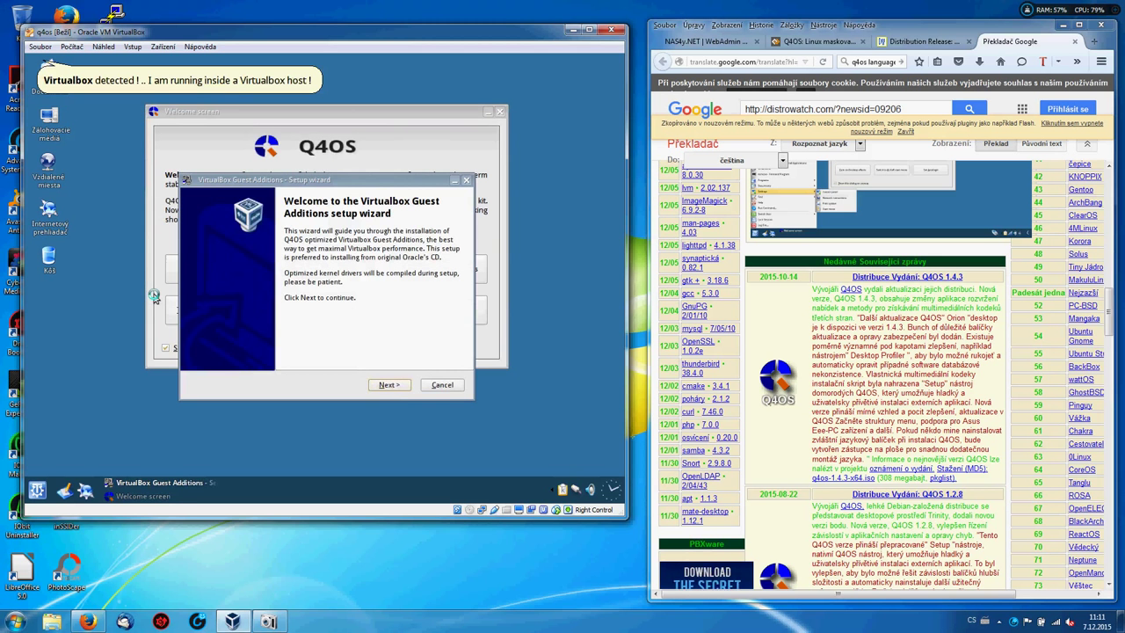
click(396, 386)
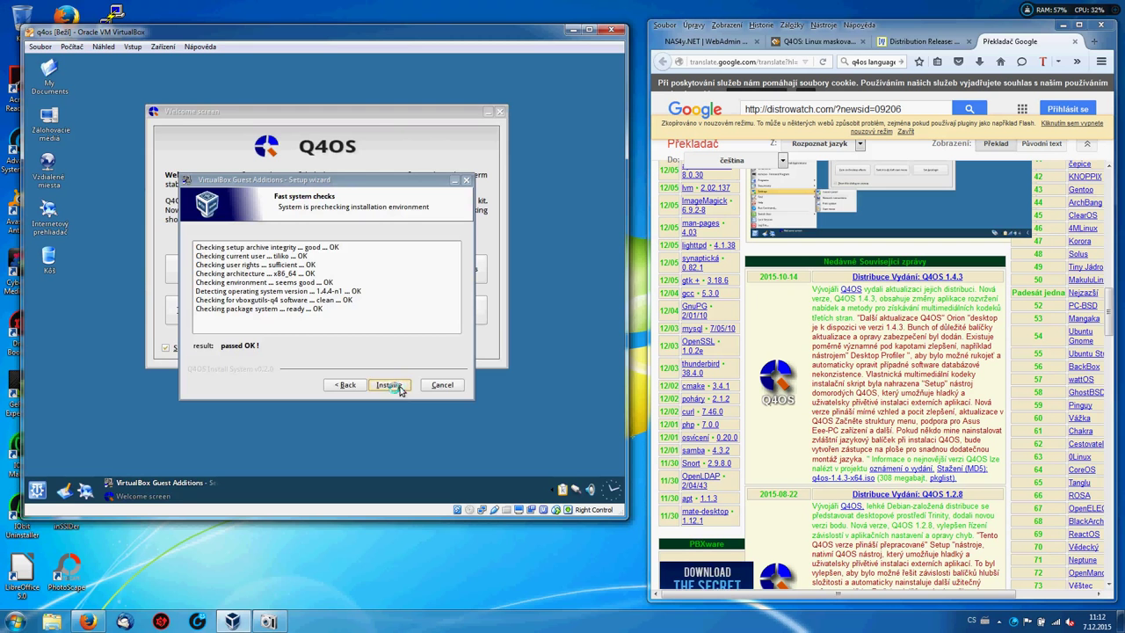
click(393, 389)
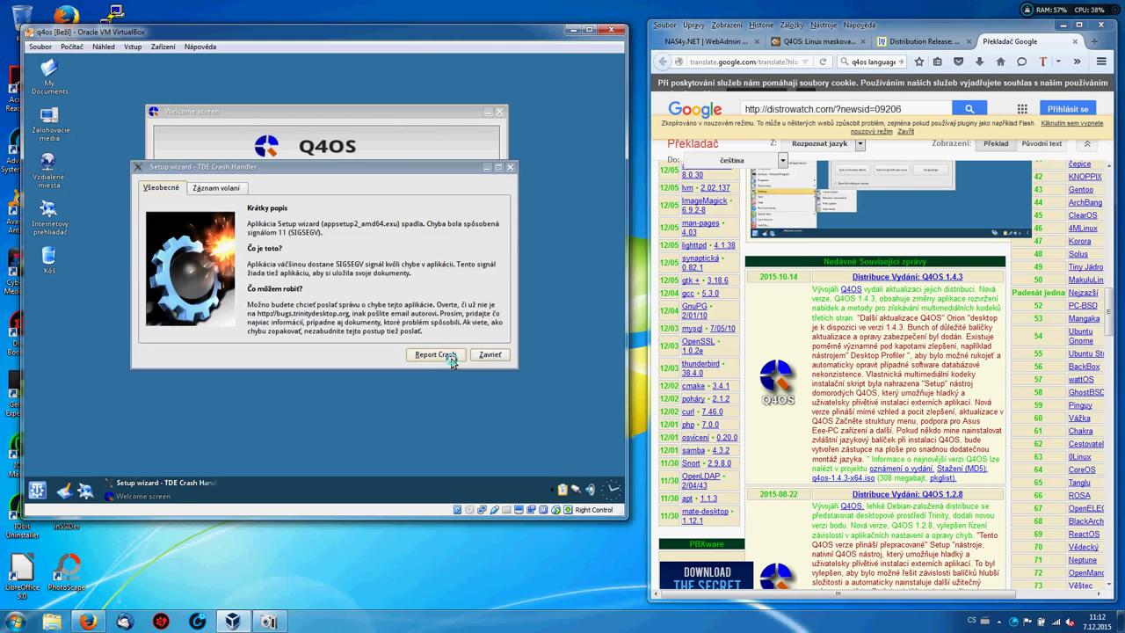
Report the setup wizard crash, dismiss the gdb error, and raise the Q4OS Welcome screen.
click(448, 355)
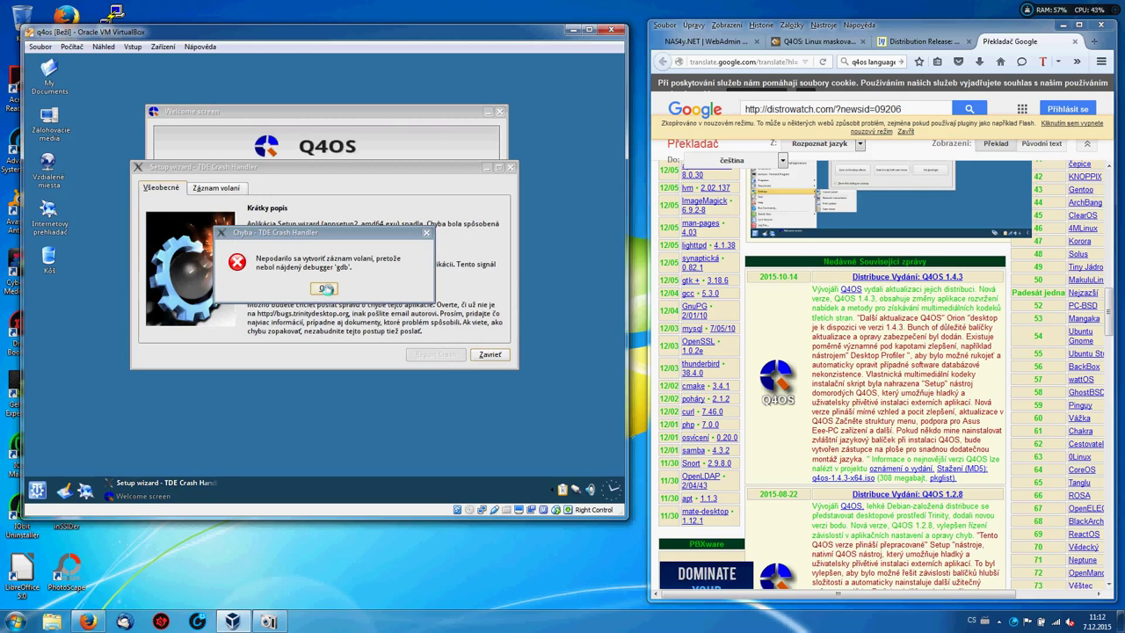
click(324, 288)
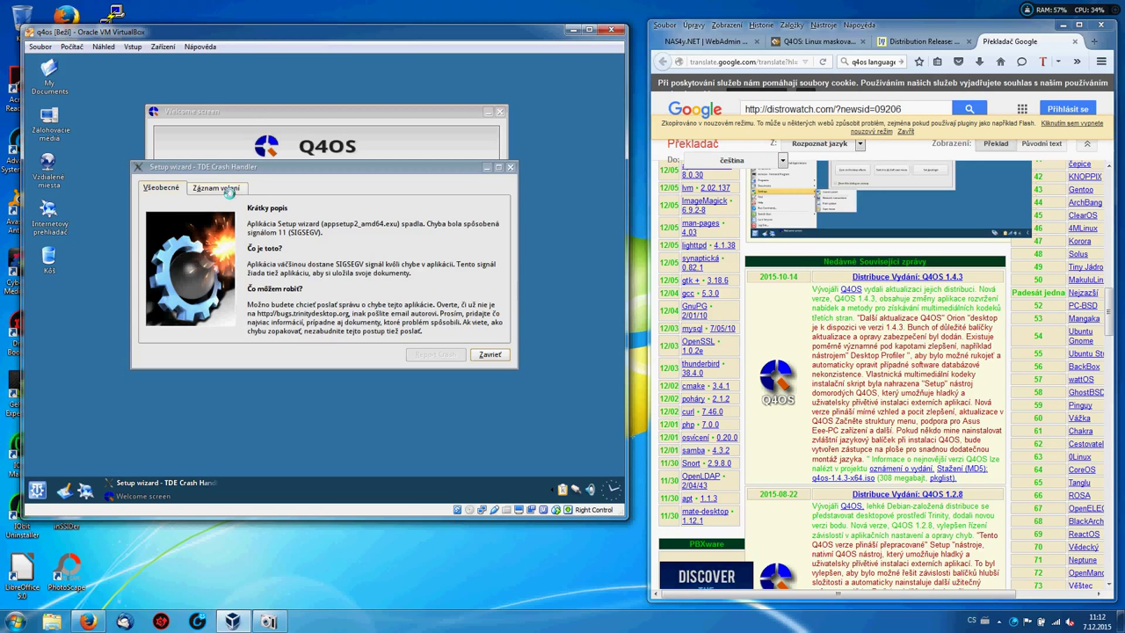
click(232, 115)
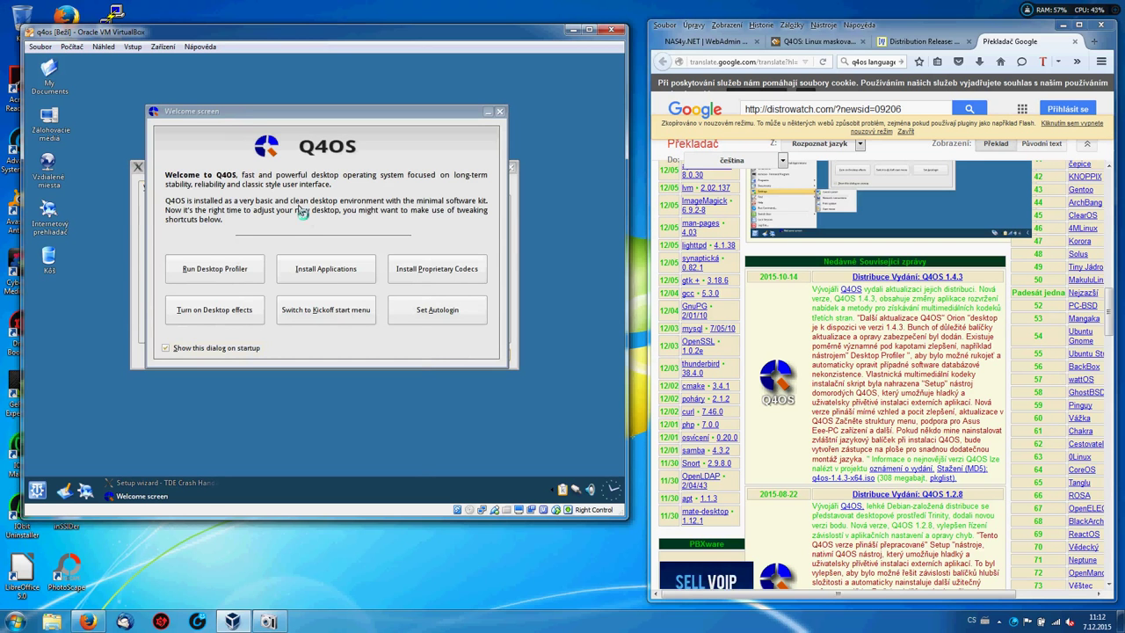
Open Software Centre via Install Applications, select Mozilla Firefox, and start its installation.
click(319, 272)
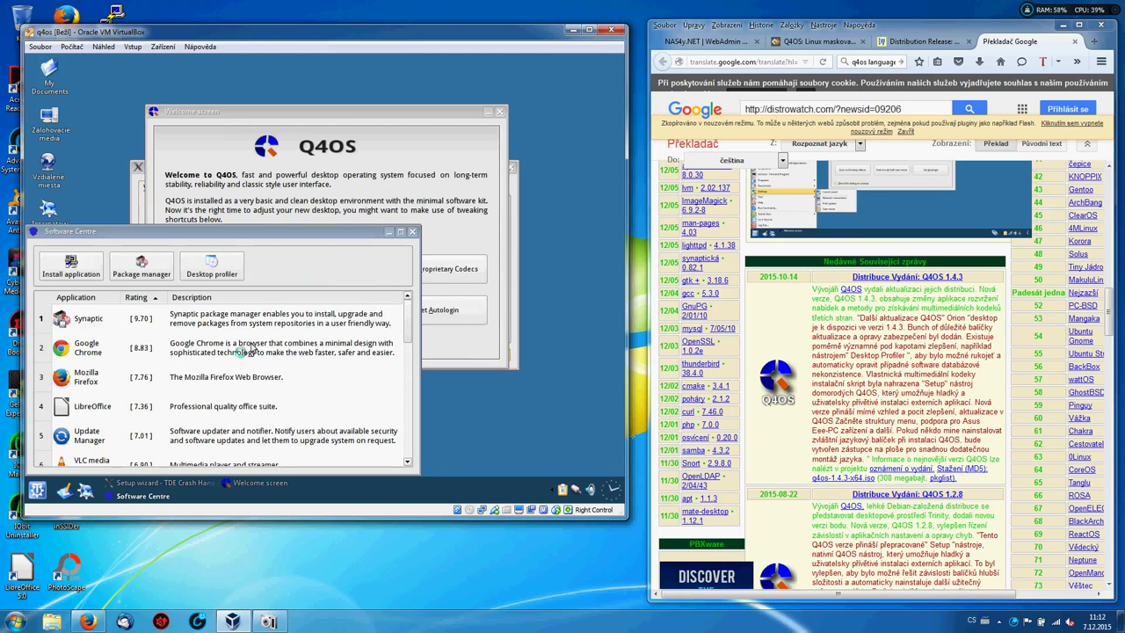
click(86, 376)
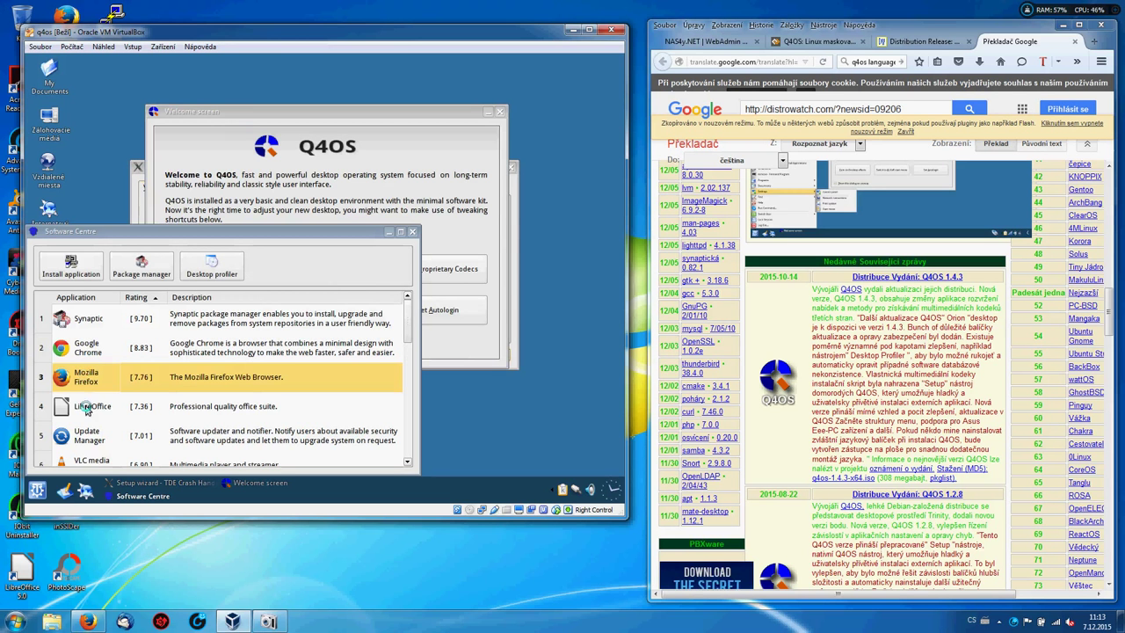
click(86, 410)
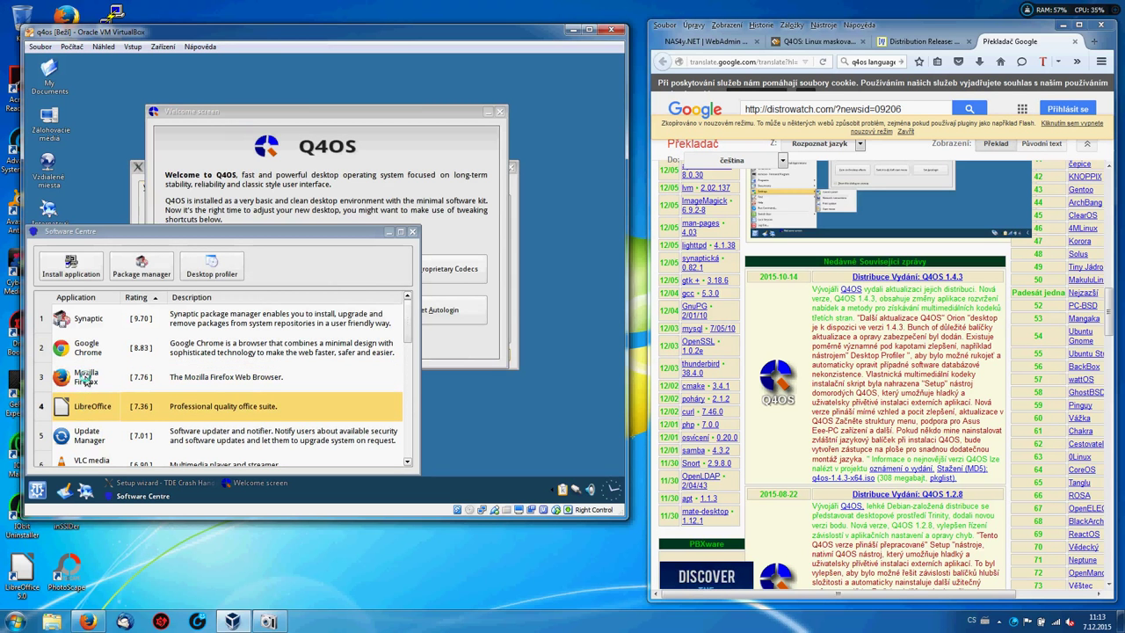
click(86, 379)
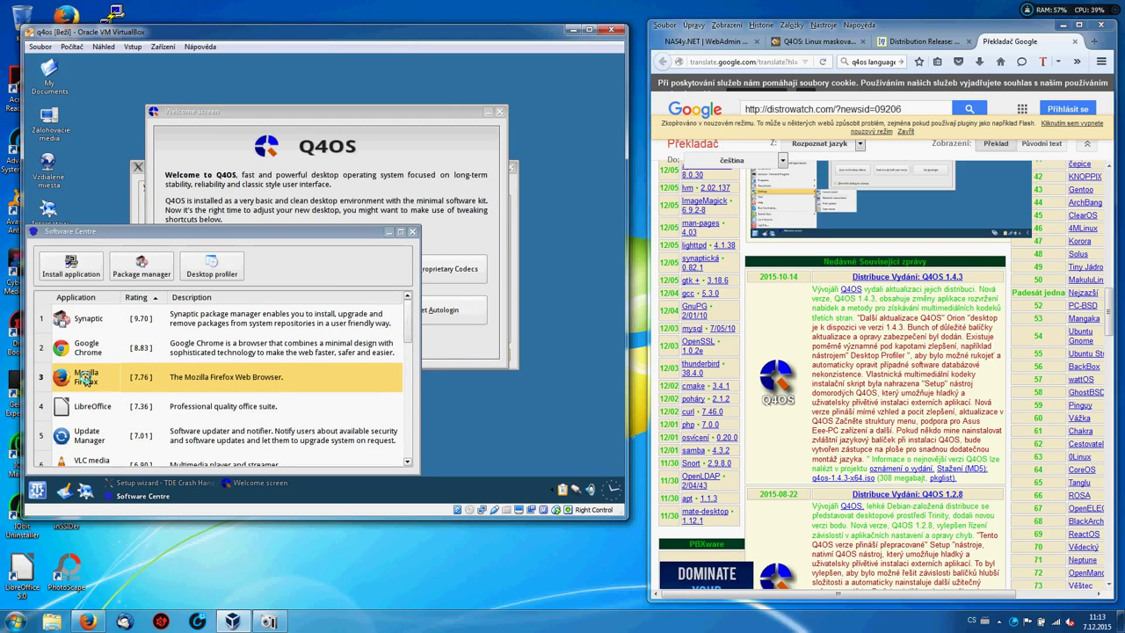
click(76, 265)
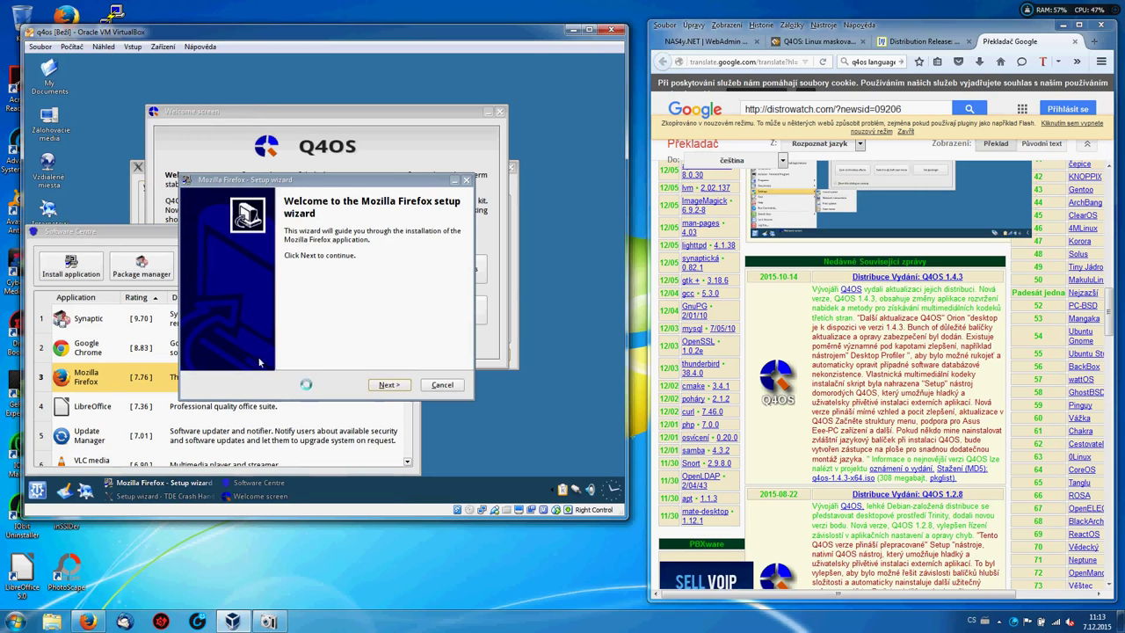
Run the Firefox setup through its checks and install, and close the TDE Crash Handler window.
click(389, 386)
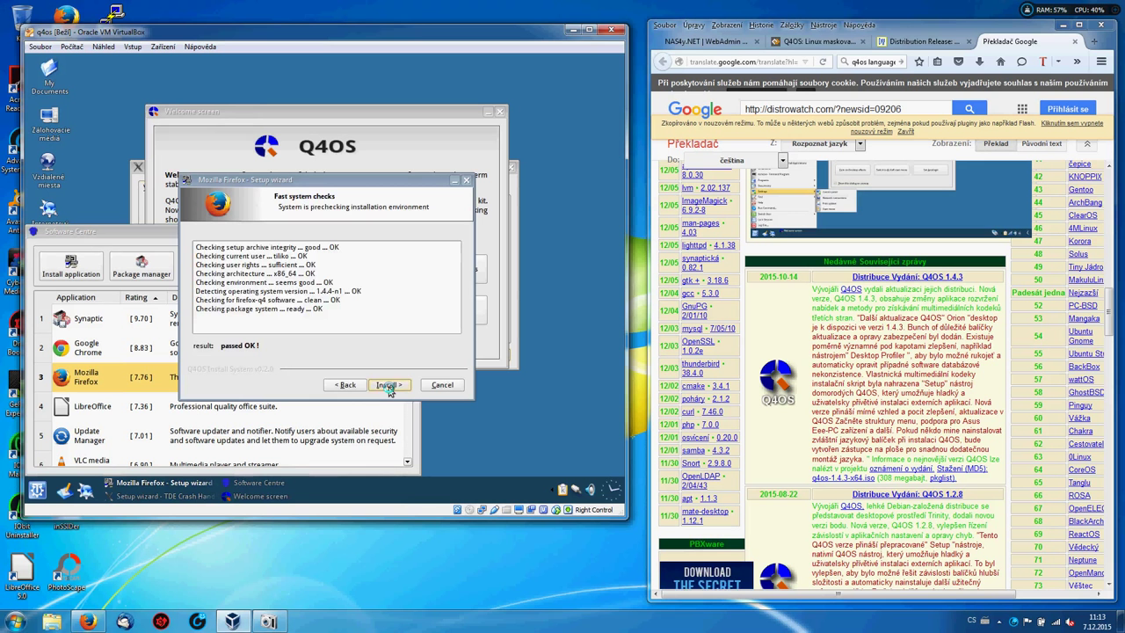
click(388, 386)
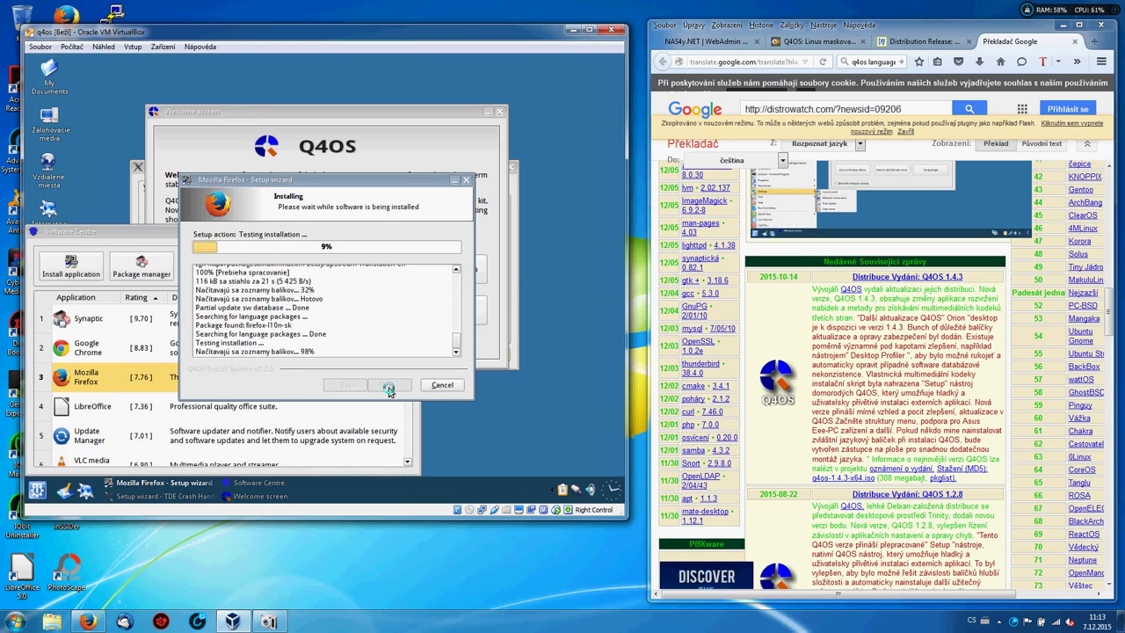
click(399, 142)
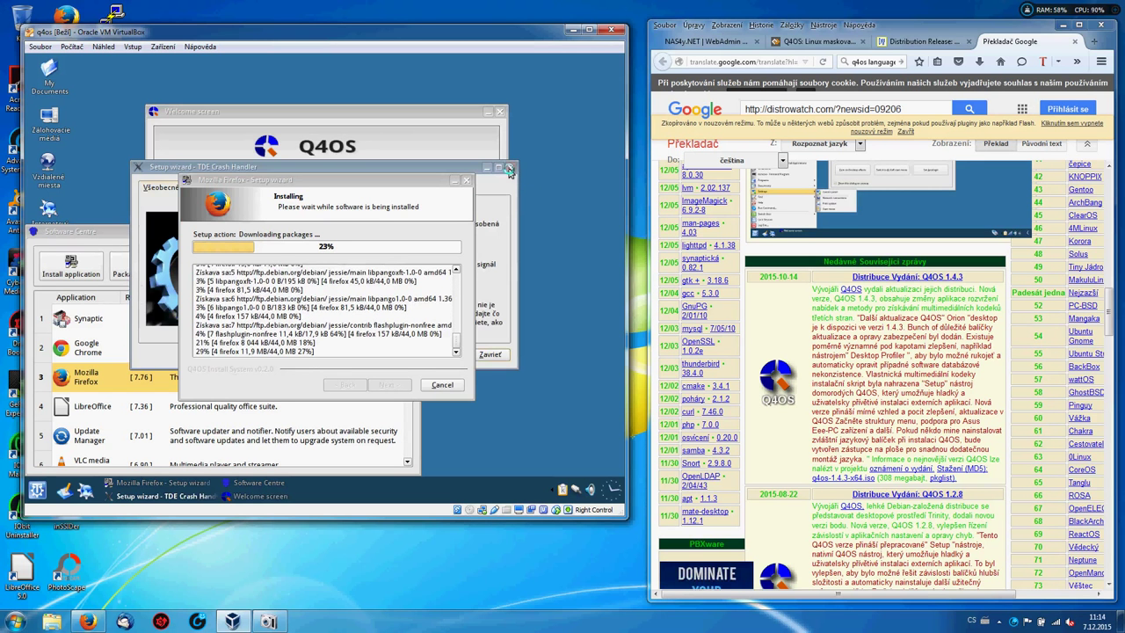
click(509, 169)
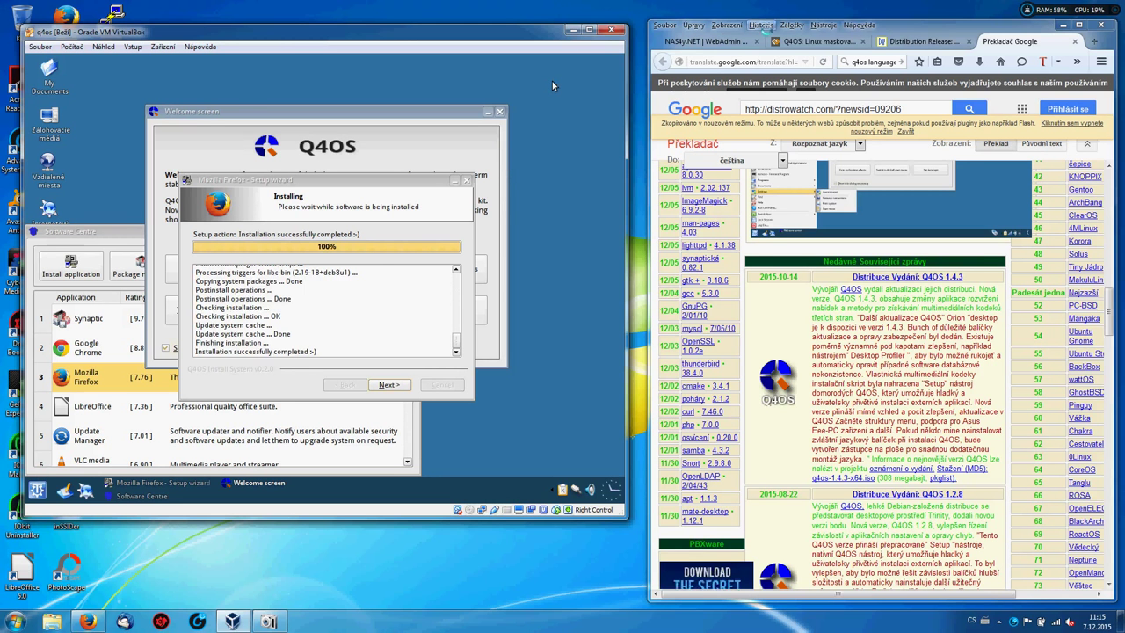
Paste the root.cz Q4OS review address into the host browser.
key(alt+Tab)
key(ctrl+2)
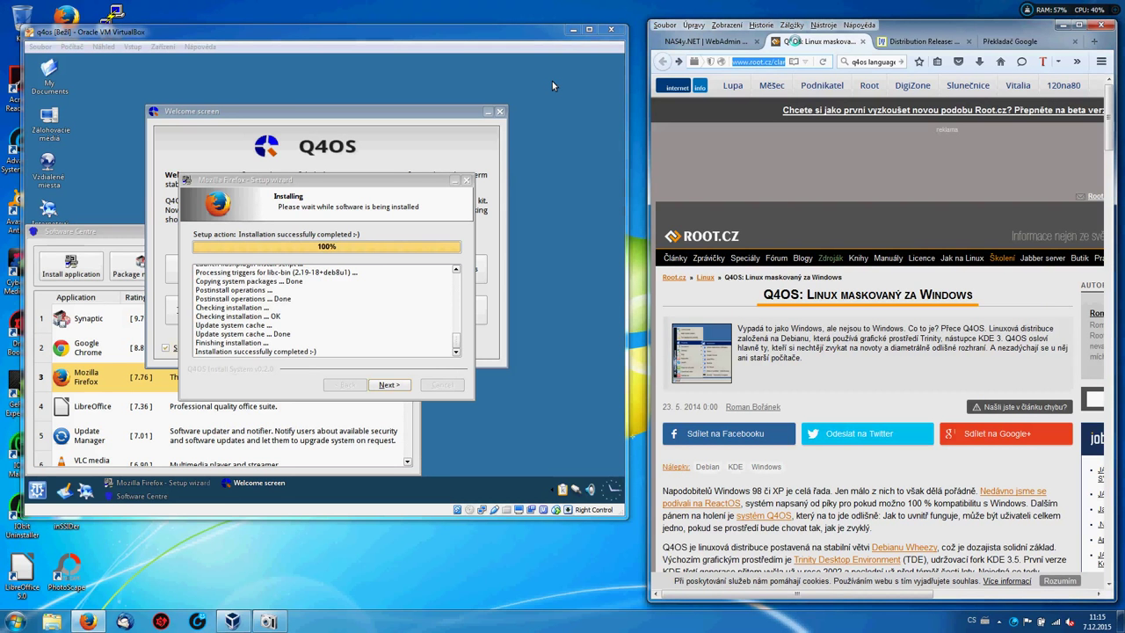
text(http://www.root.cz/clanky/q4os-linux-maskovany-za-windows/)
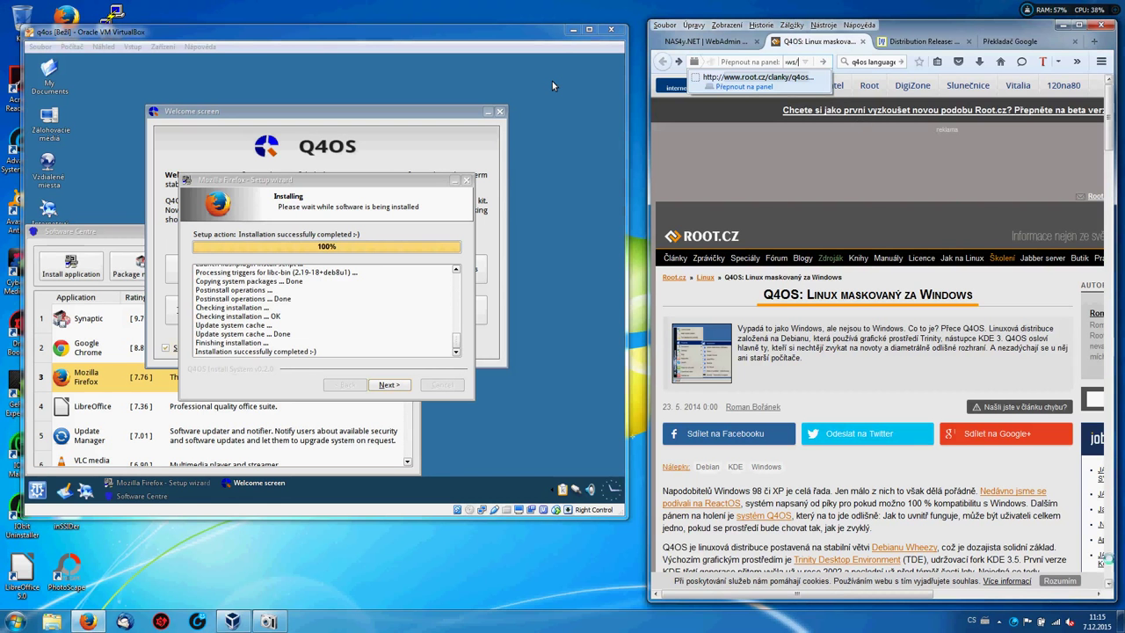
Scroll to the related articles and open 'Pět distribucí pro staré a slabé počítače'.
scroll(552, 81, down, 2)
scroll(552, 85, down, 6)
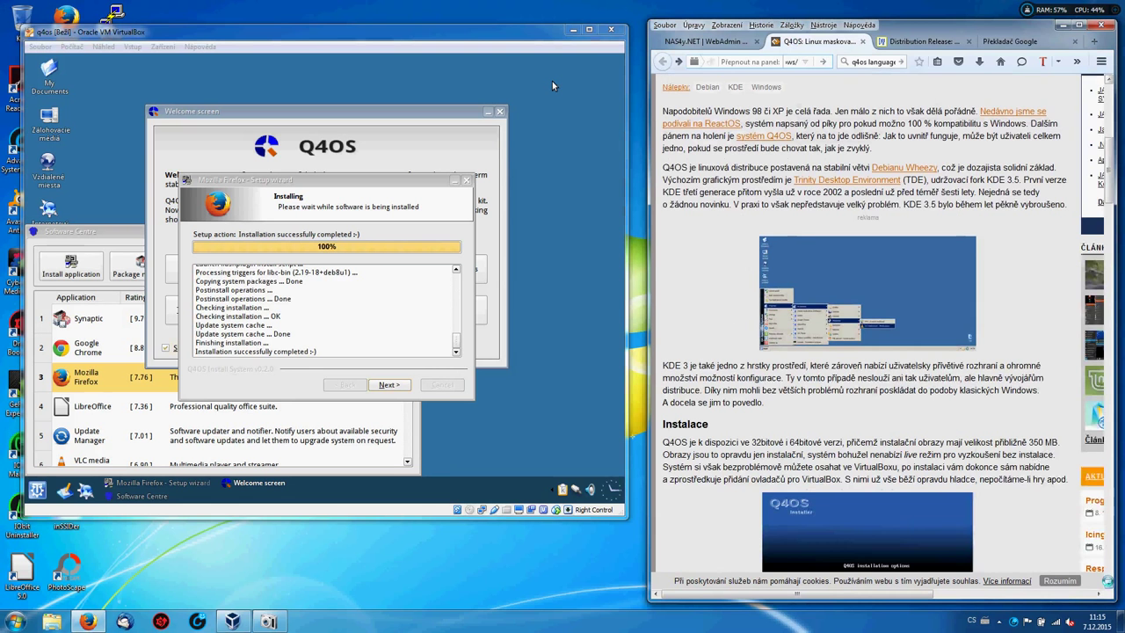
scroll(552, 85, down, 3)
scroll(552, 81, down, 3)
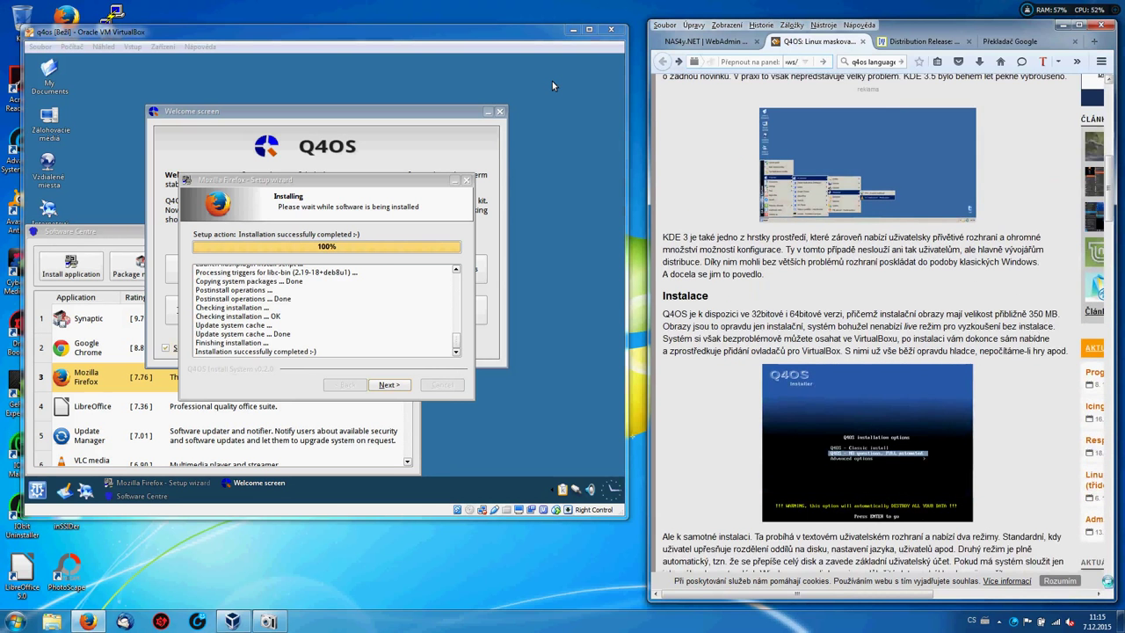
scroll(551, 81, down, 9)
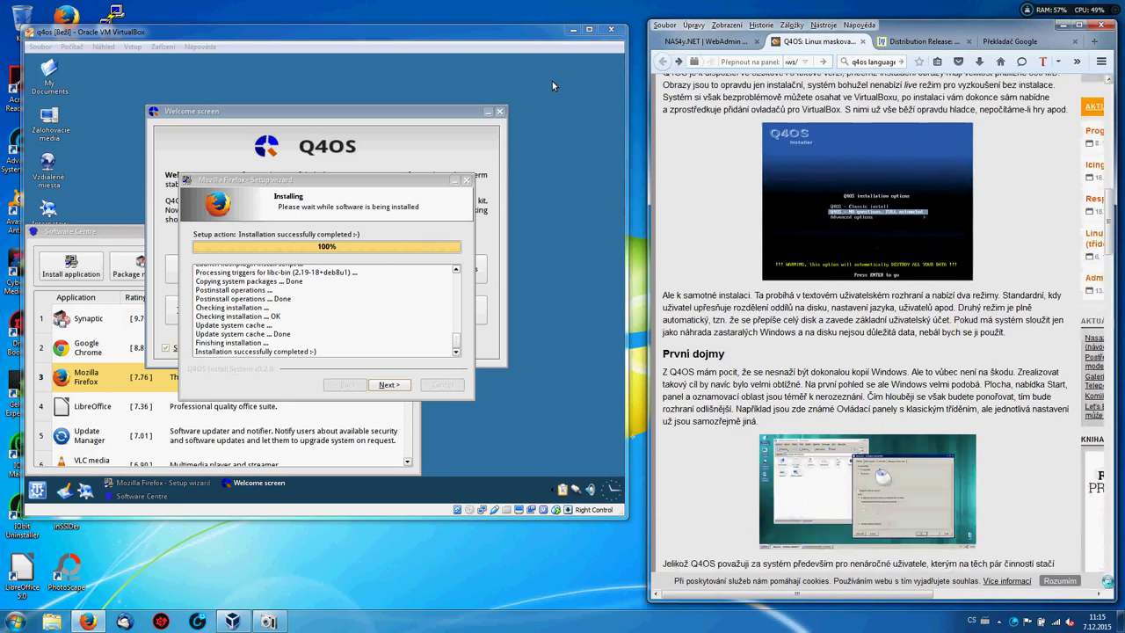
scroll(552, 81, down, 8)
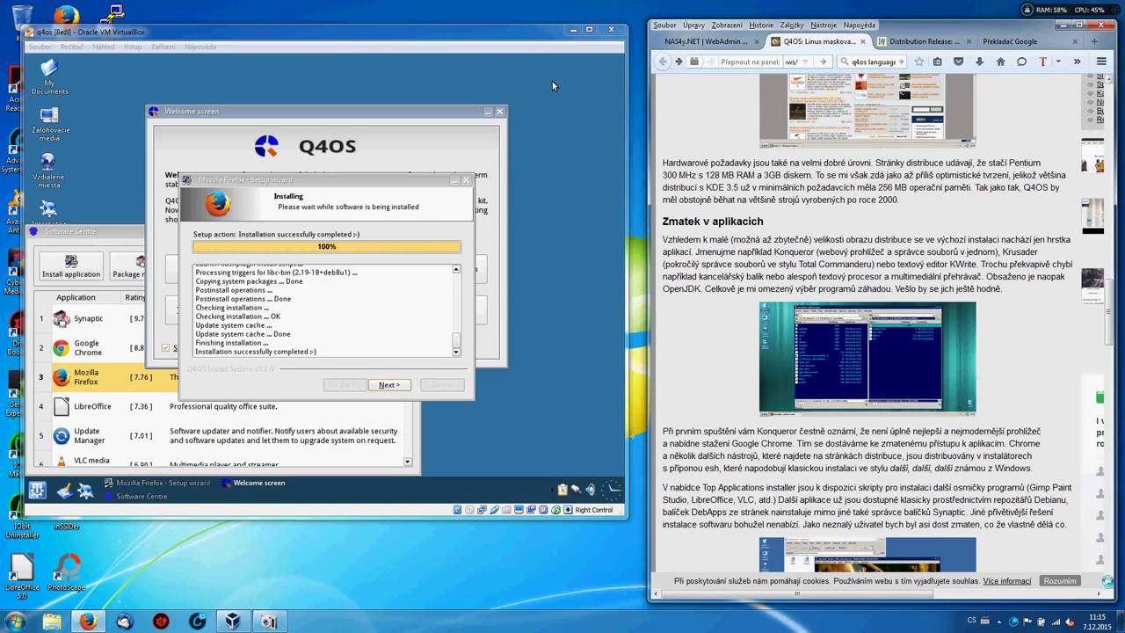
scroll(552, 81, down, 5)
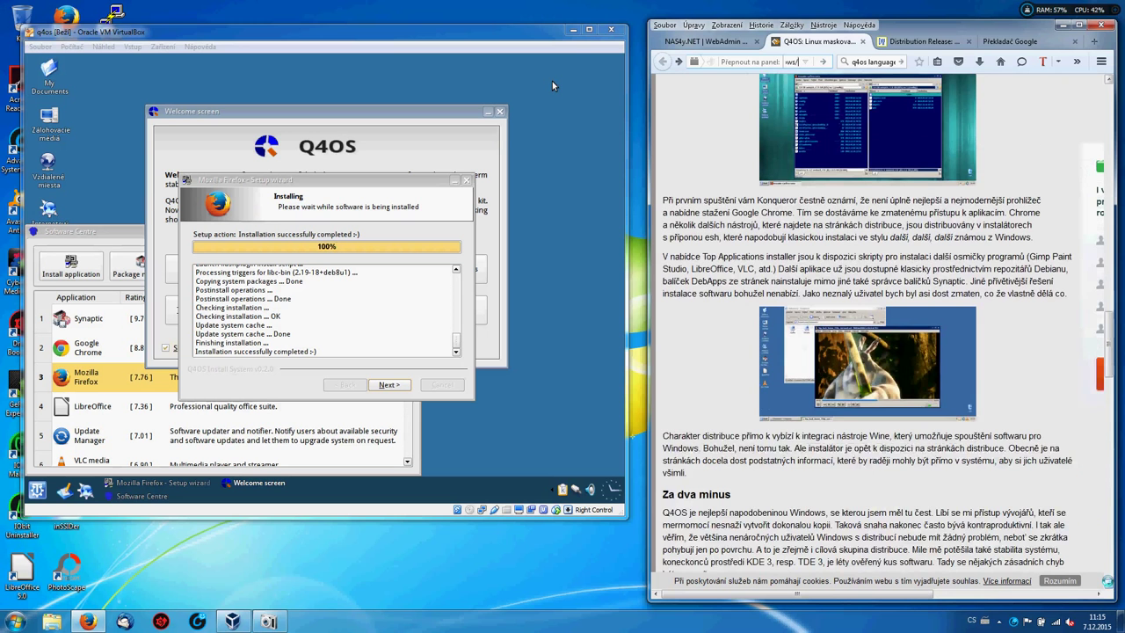
scroll(552, 81, down, 5)
scroll(552, 81, down, 7)
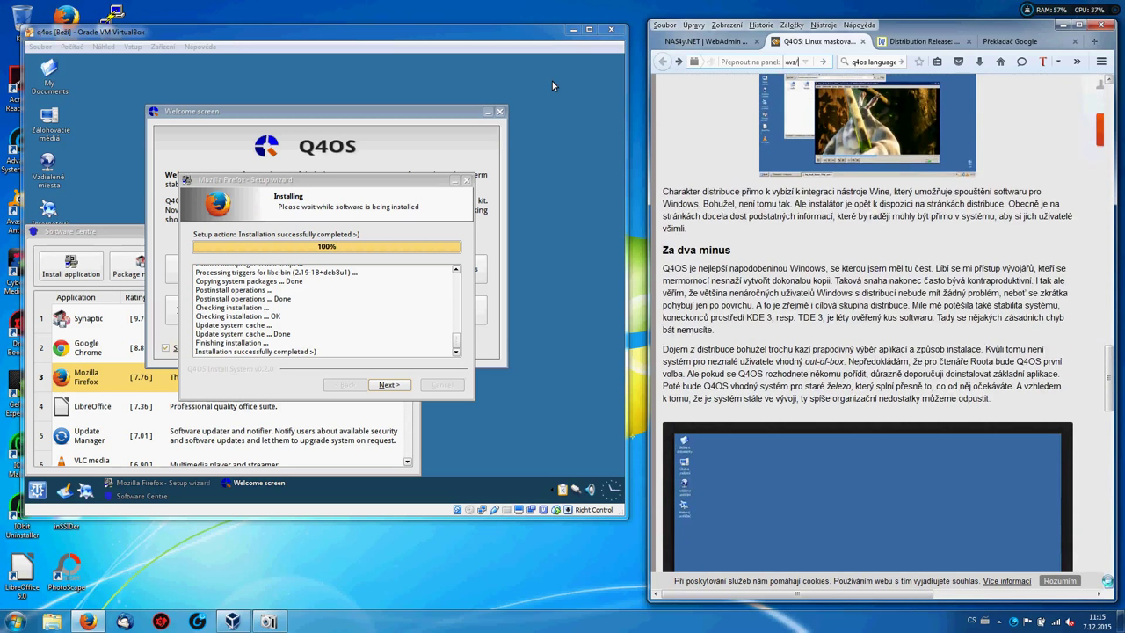
scroll(551, 81, down, 4)
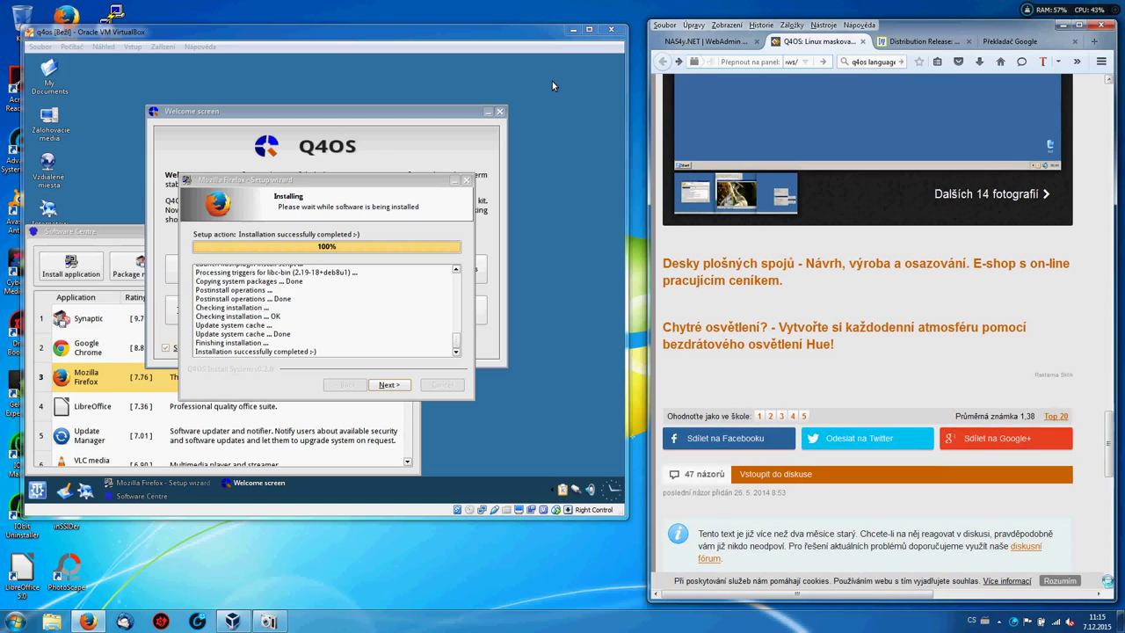
scroll(552, 81, down, 6)
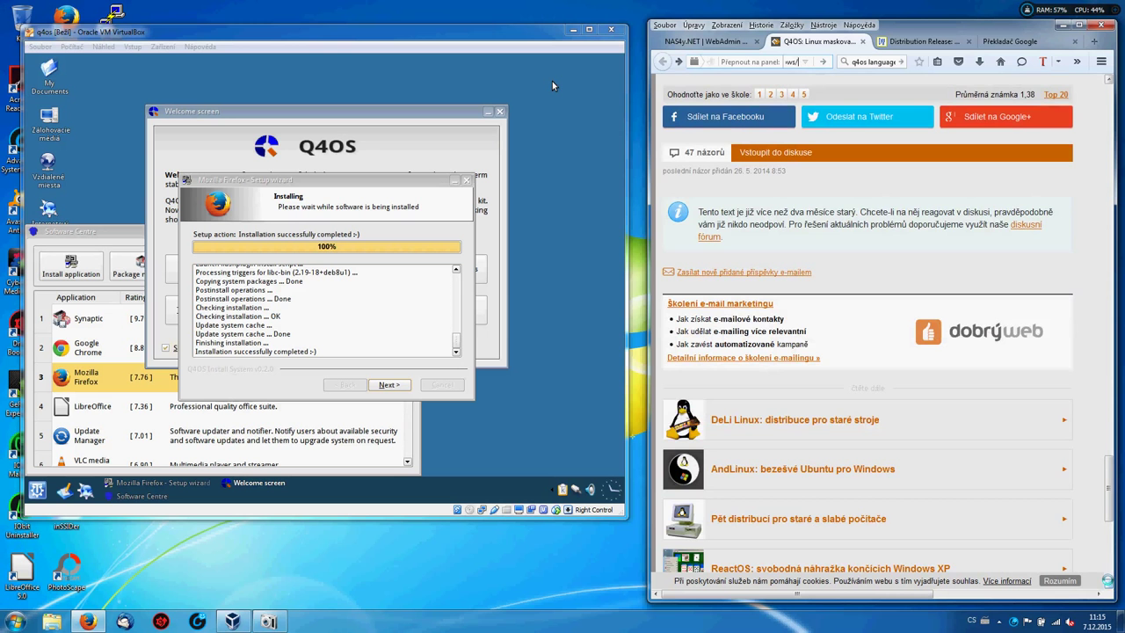
scroll(552, 81, down, 4)
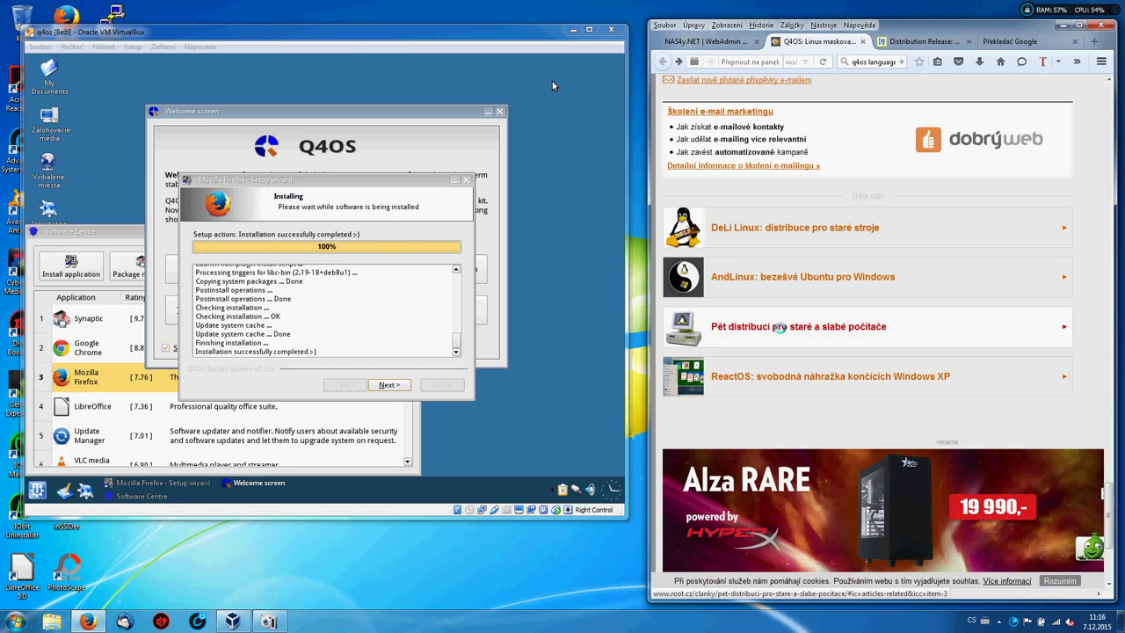
click(778, 325)
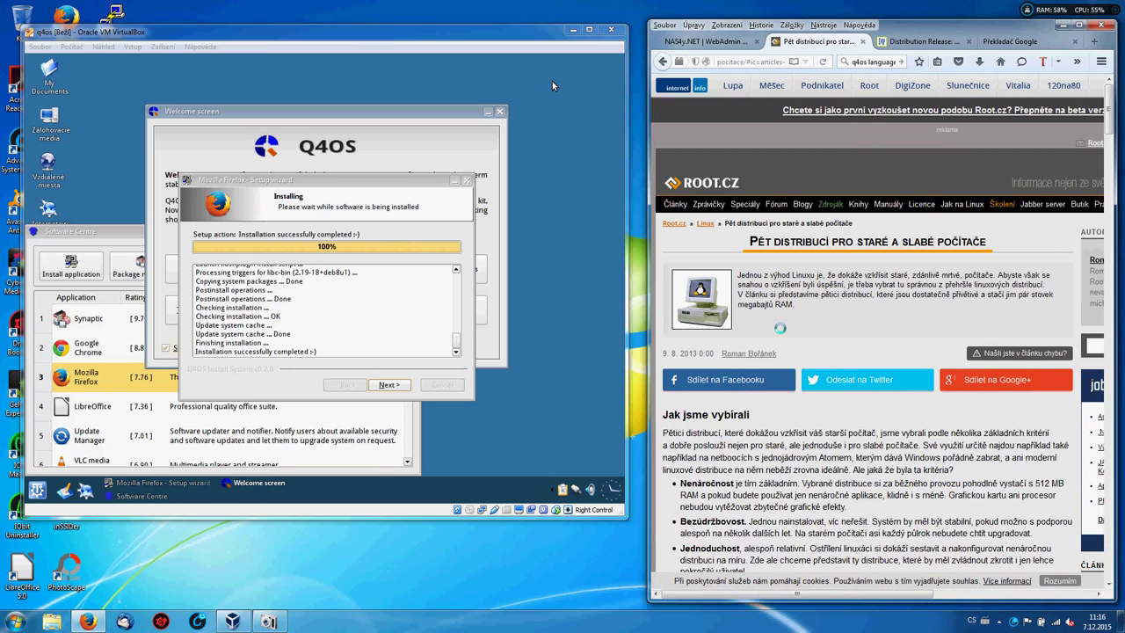
scroll(551, 81, down, 3)
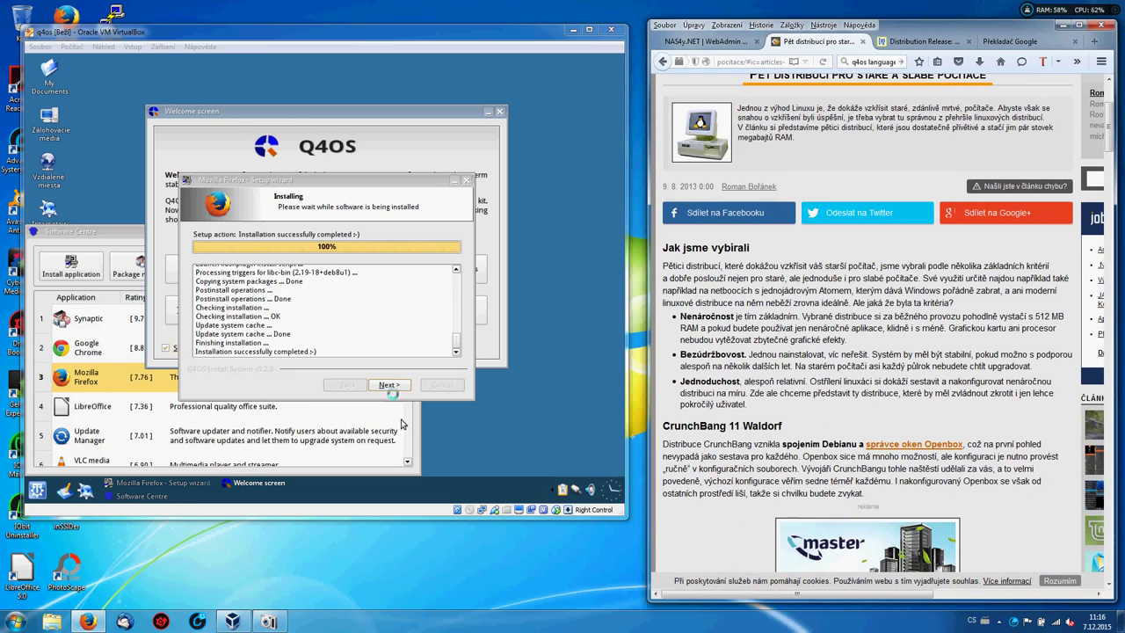
Finish the Firefox setup wizard and launch the LibreOffice installer from Software Centre.
click(389, 385)
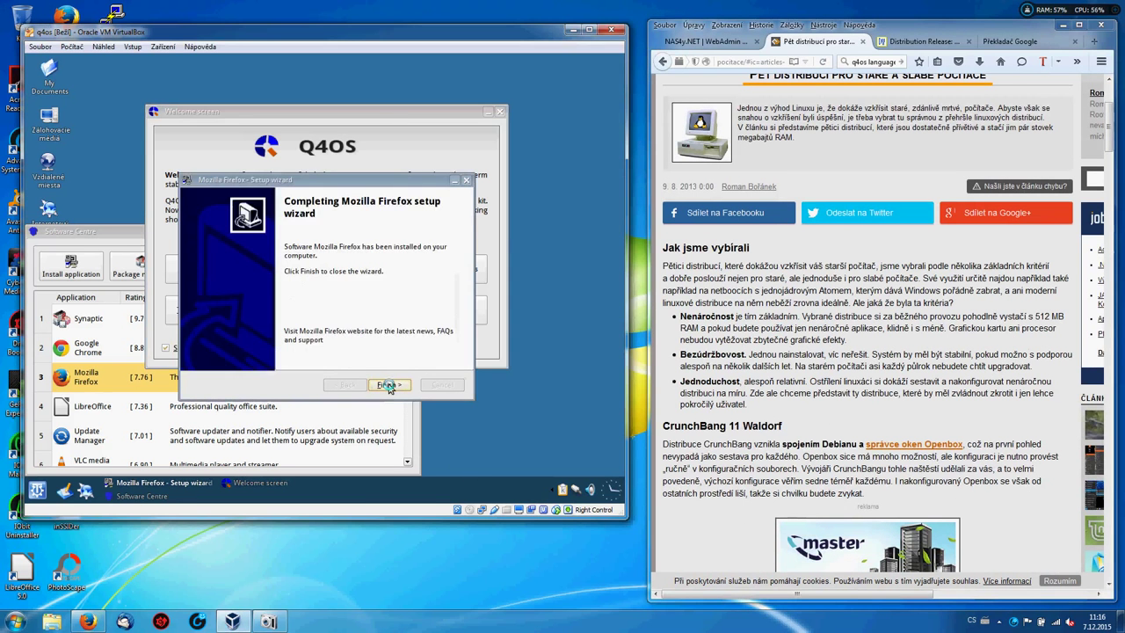
click(389, 385)
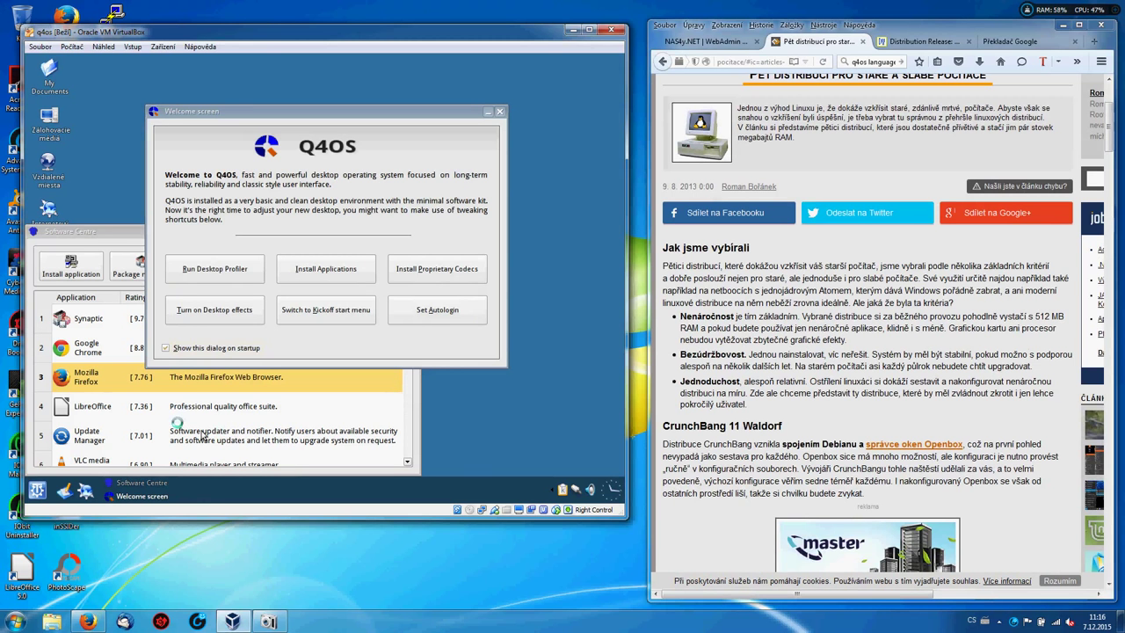
click(84, 409)
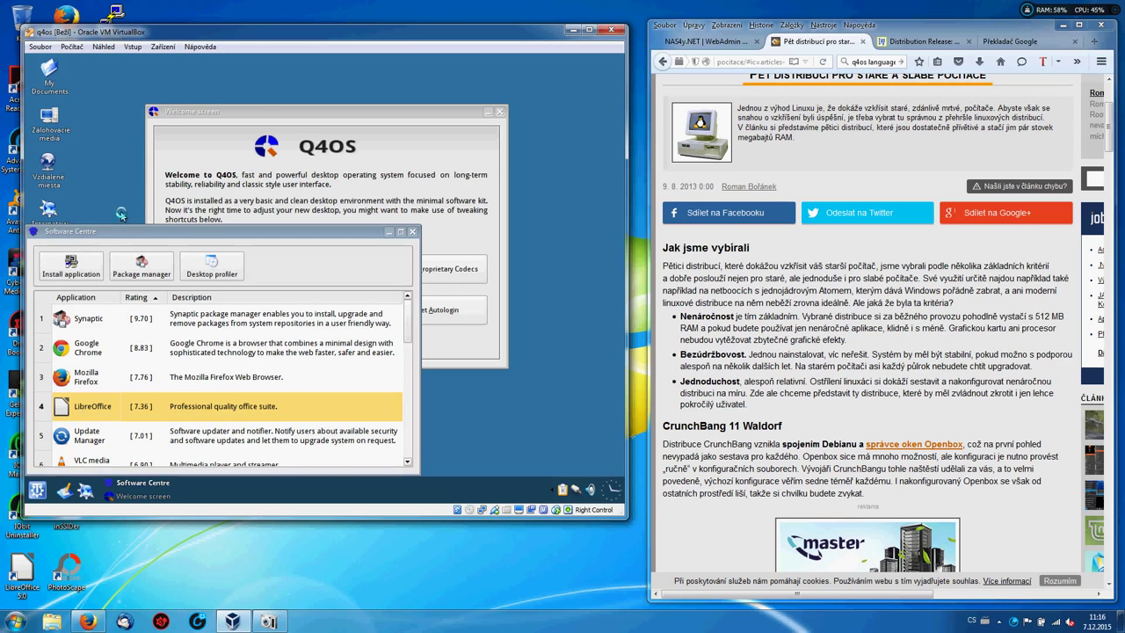
click(74, 274)
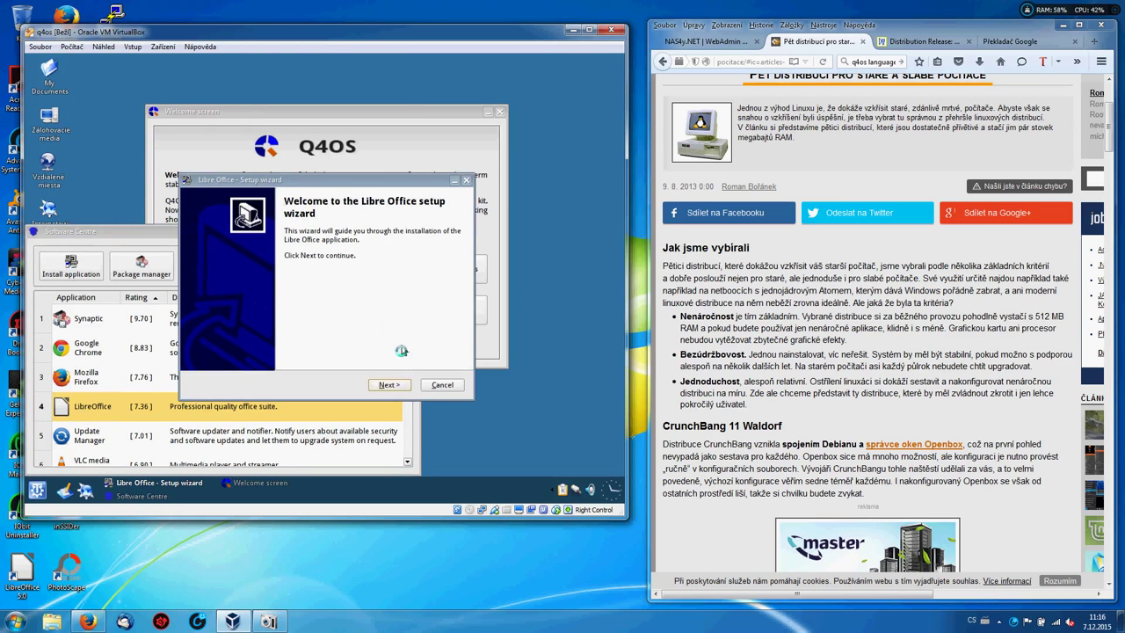
Start the LibreOffice install after its system checks pass, briefly opening the guest start menu.
click(392, 392)
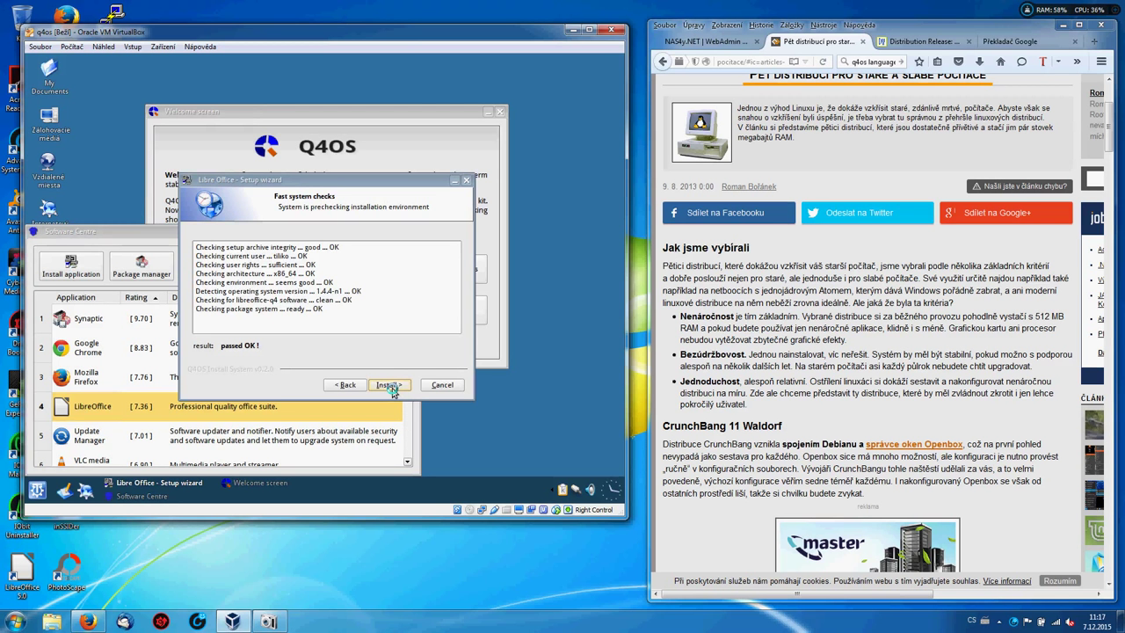
click(389, 385)
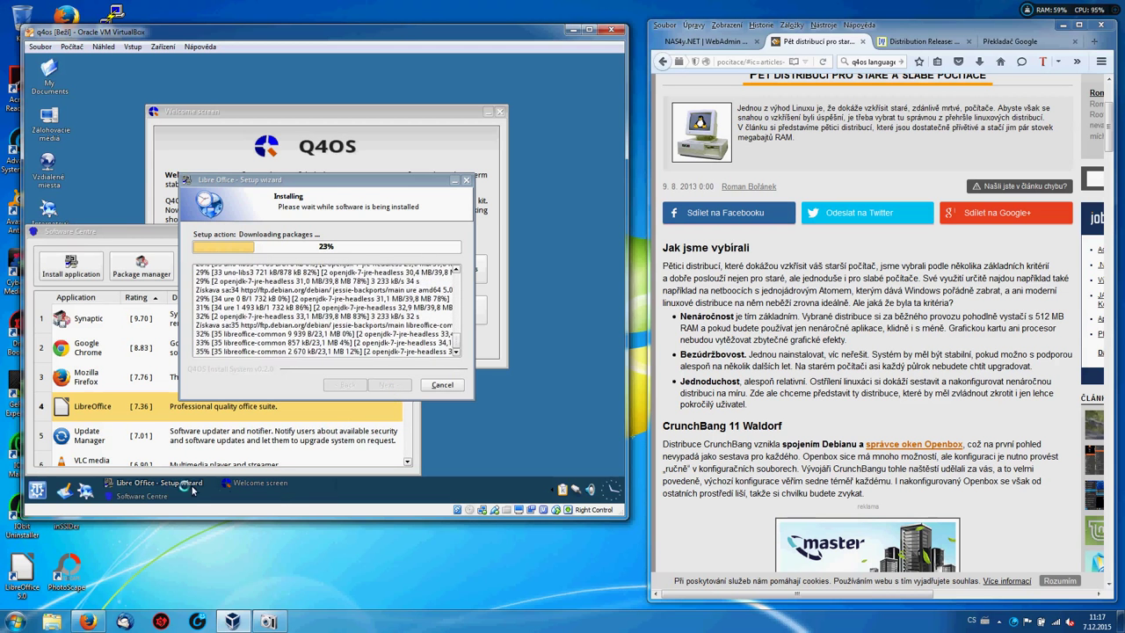
click(35, 489)
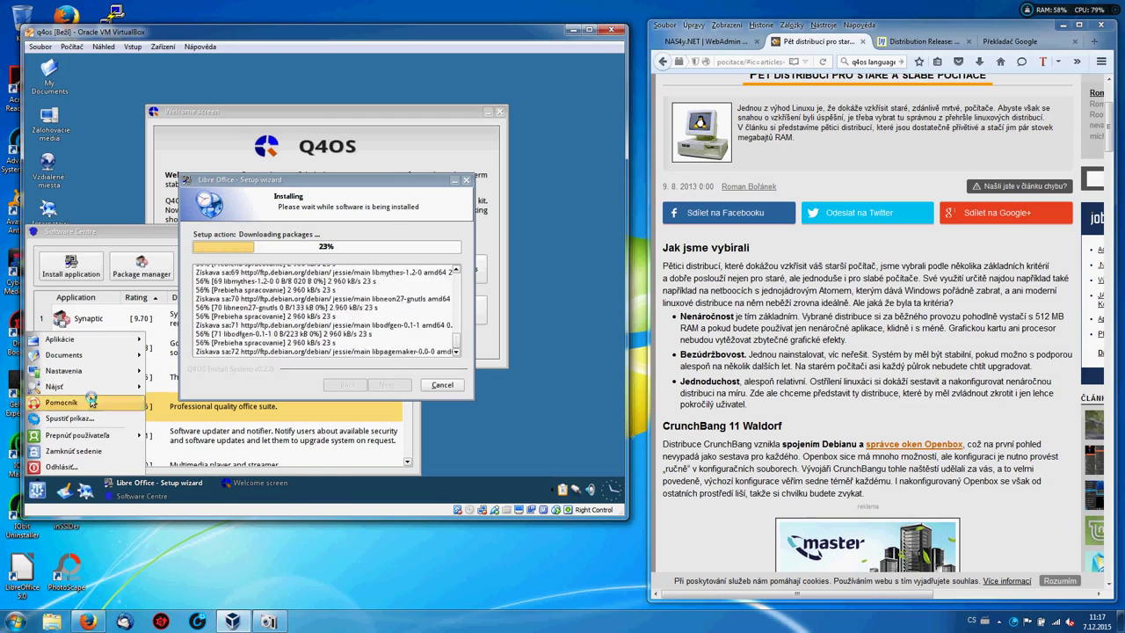
click(77, 420)
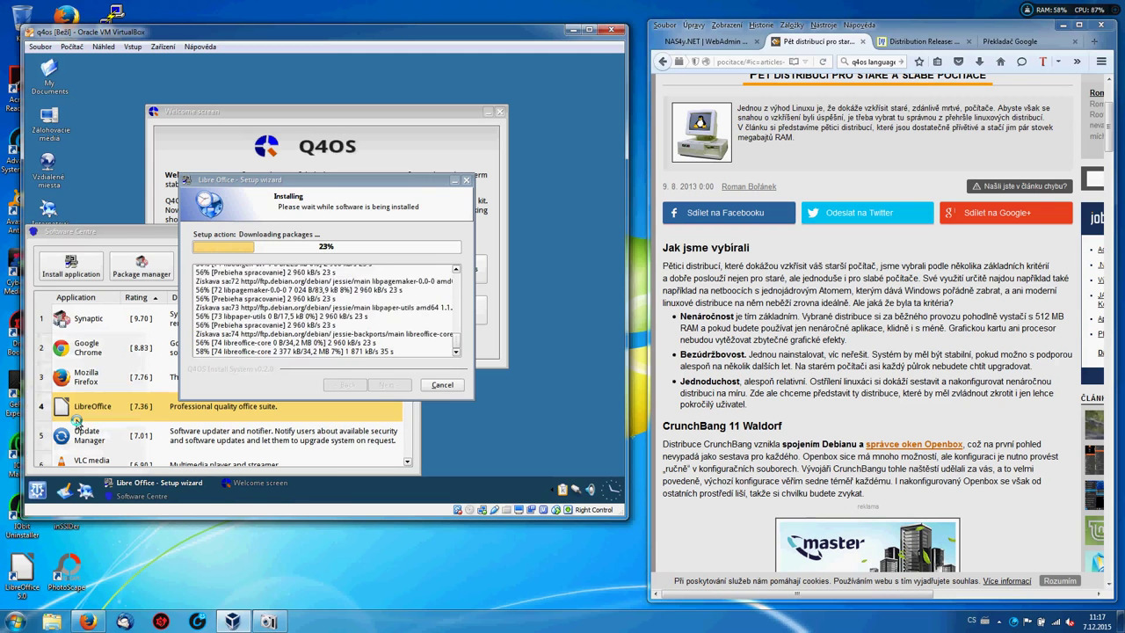
key(alt+F2)
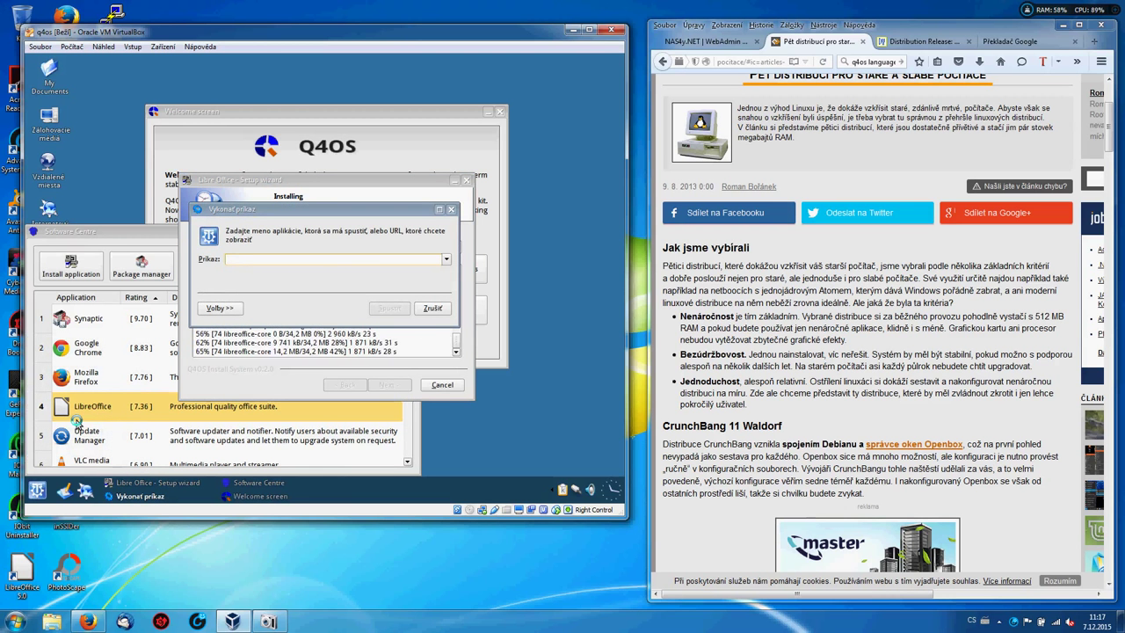
text(ping )
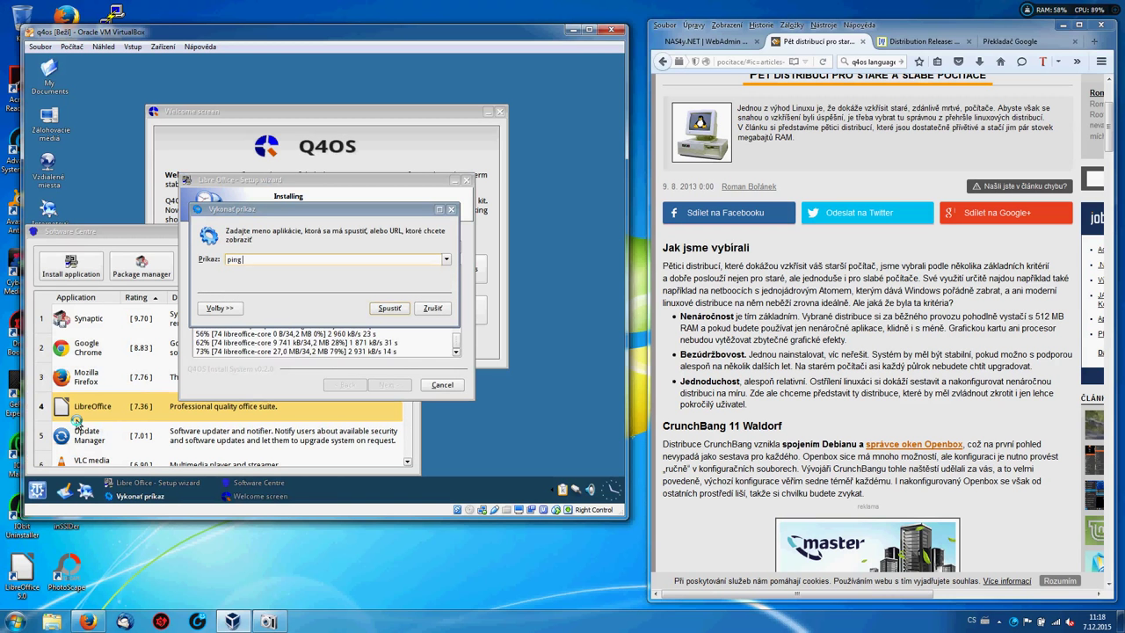
text(www)
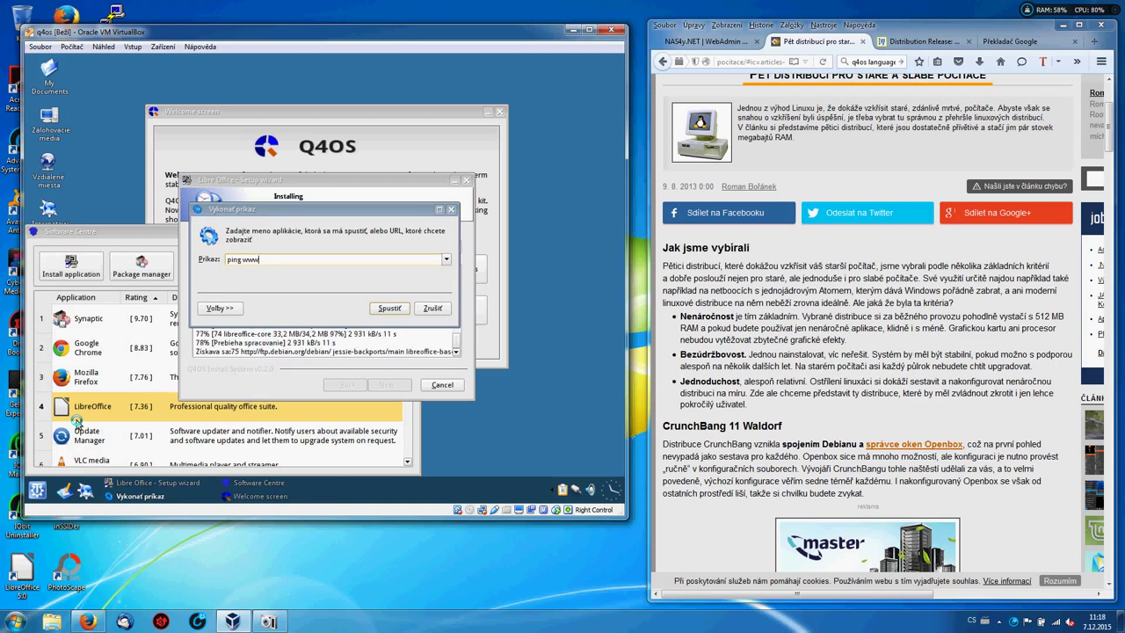
text(.nas4z)
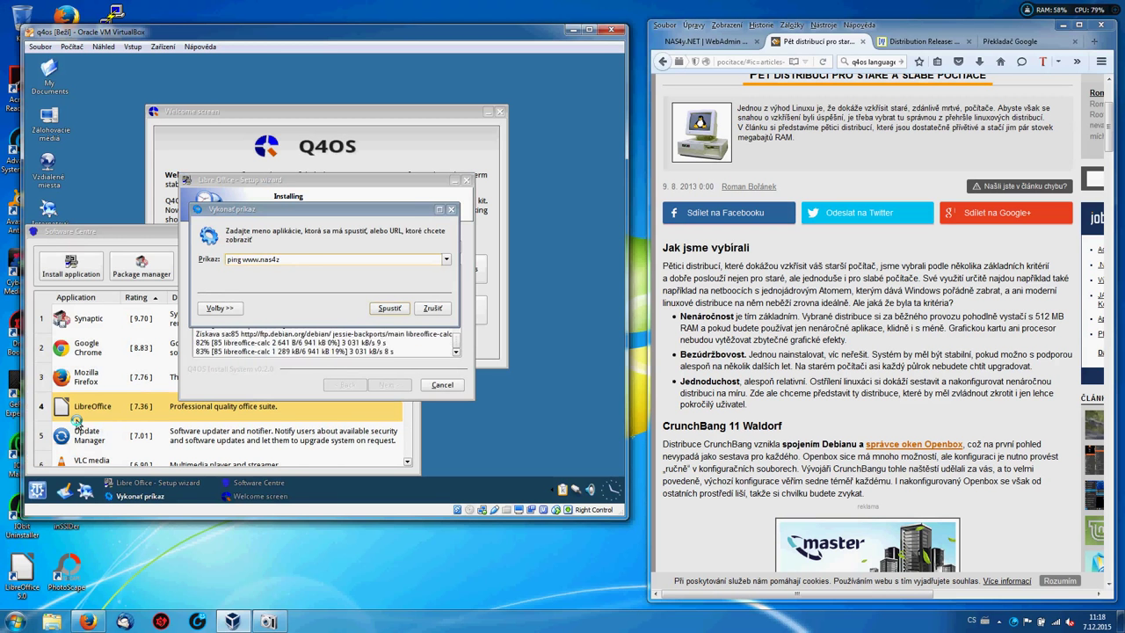
text(.net)
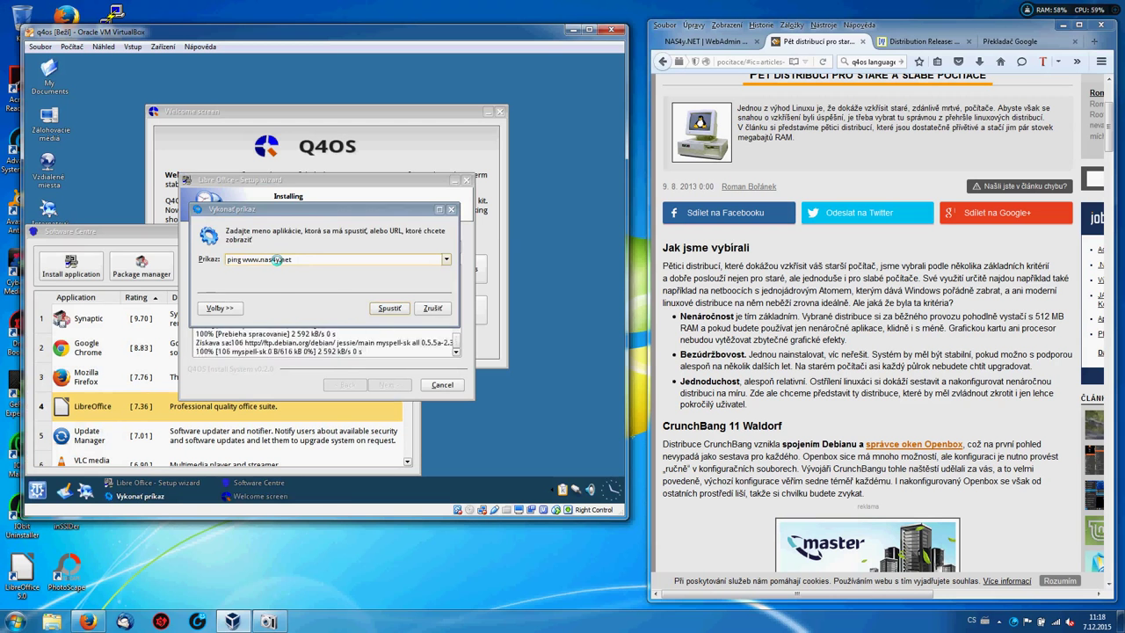
key(Return)
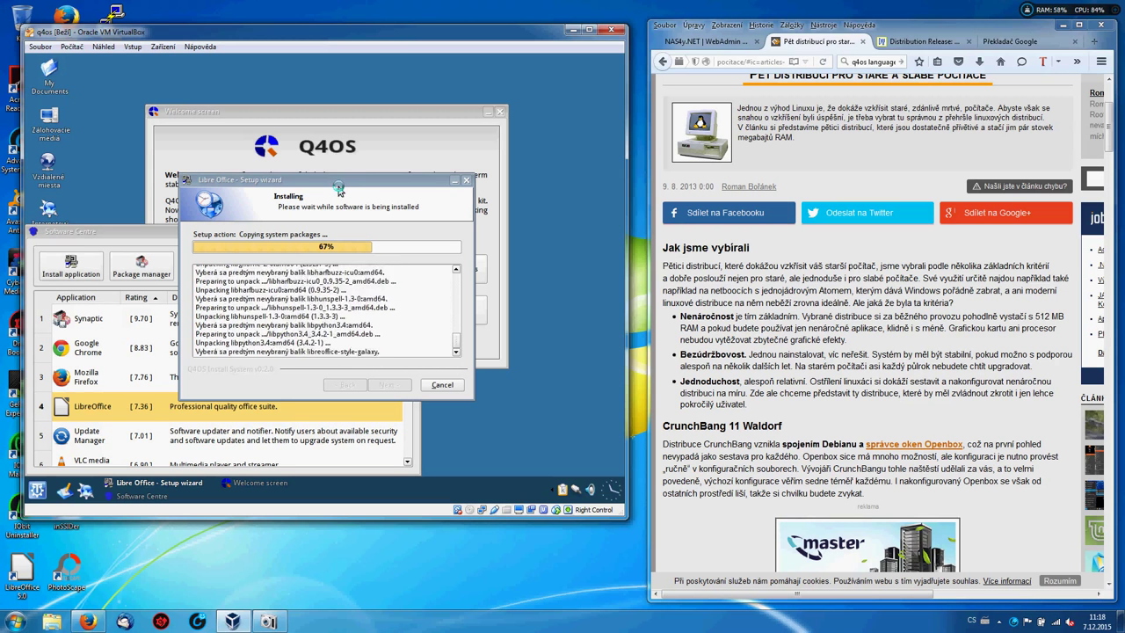
Move the LibreOffice installer to the upper right and Software Centre right and down.
drag(340, 181, 470, 78)
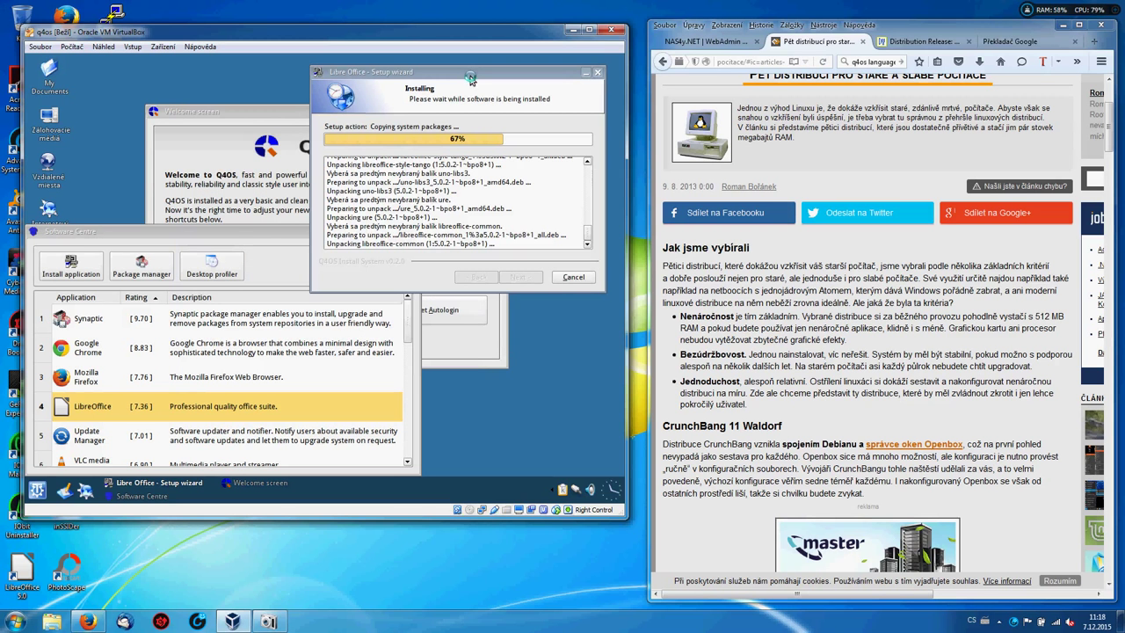
click(264, 233)
drag(263, 233, 339, 244)
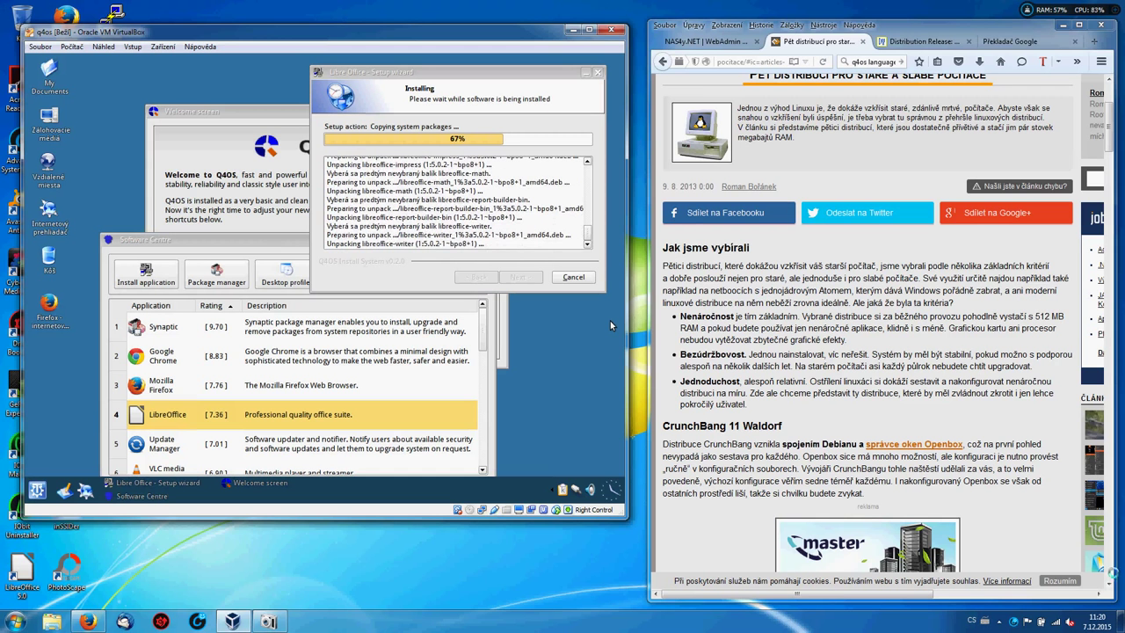
Scroll the Root.cz article past CrunchBang 11 Waldorf to the Xubuntu section.
scroll(610, 321, down, 1)
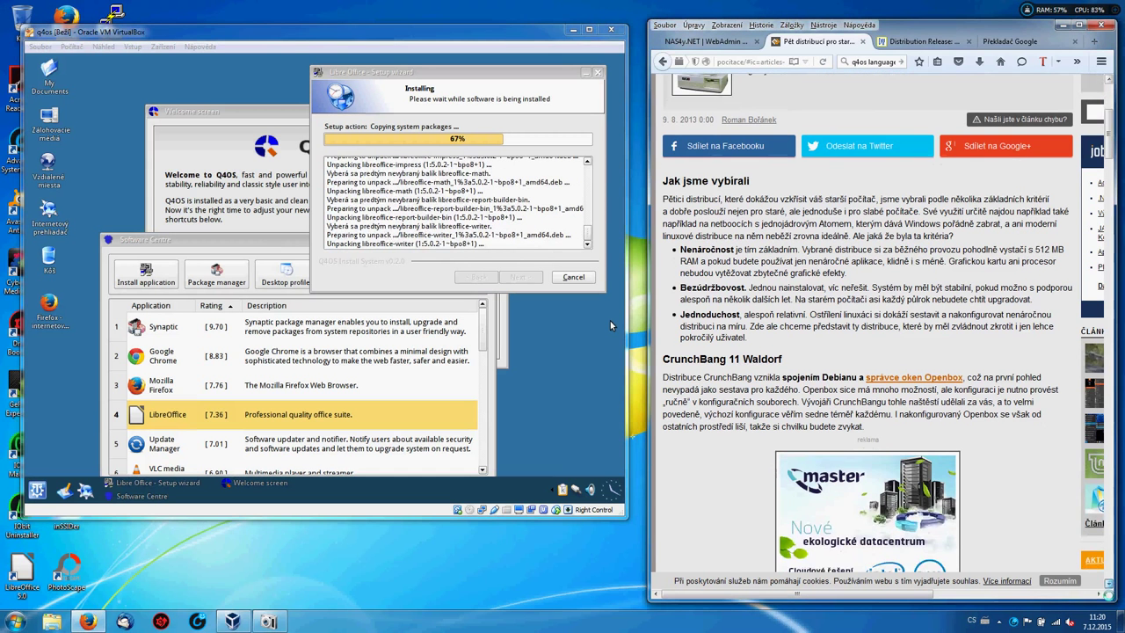
scroll(609, 320, down, 1)
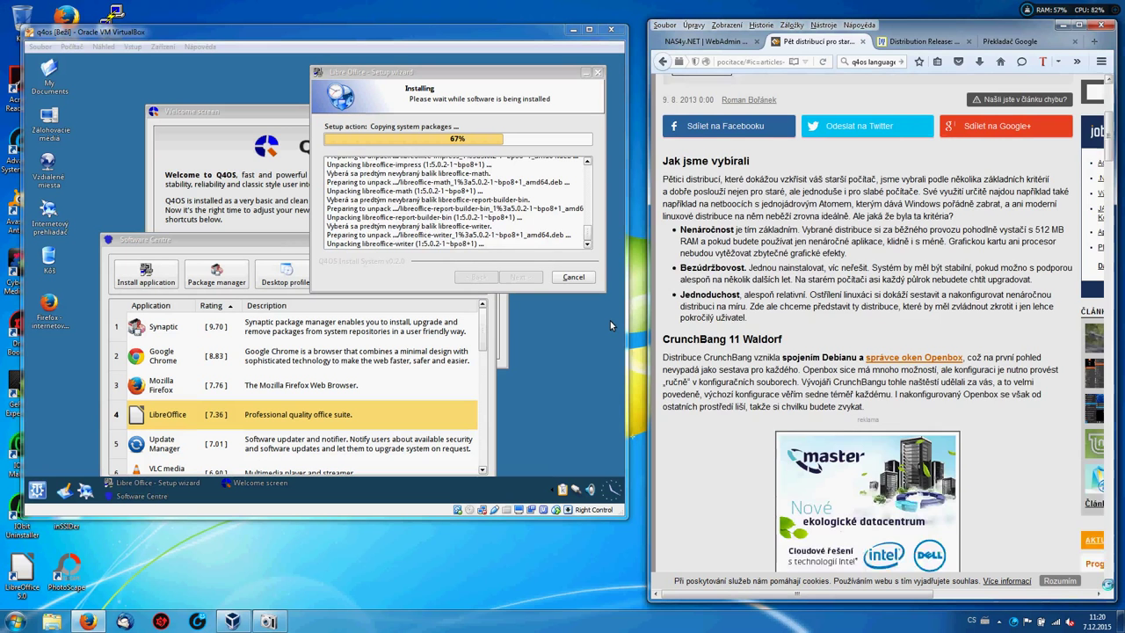
scroll(609, 321, down, 3)
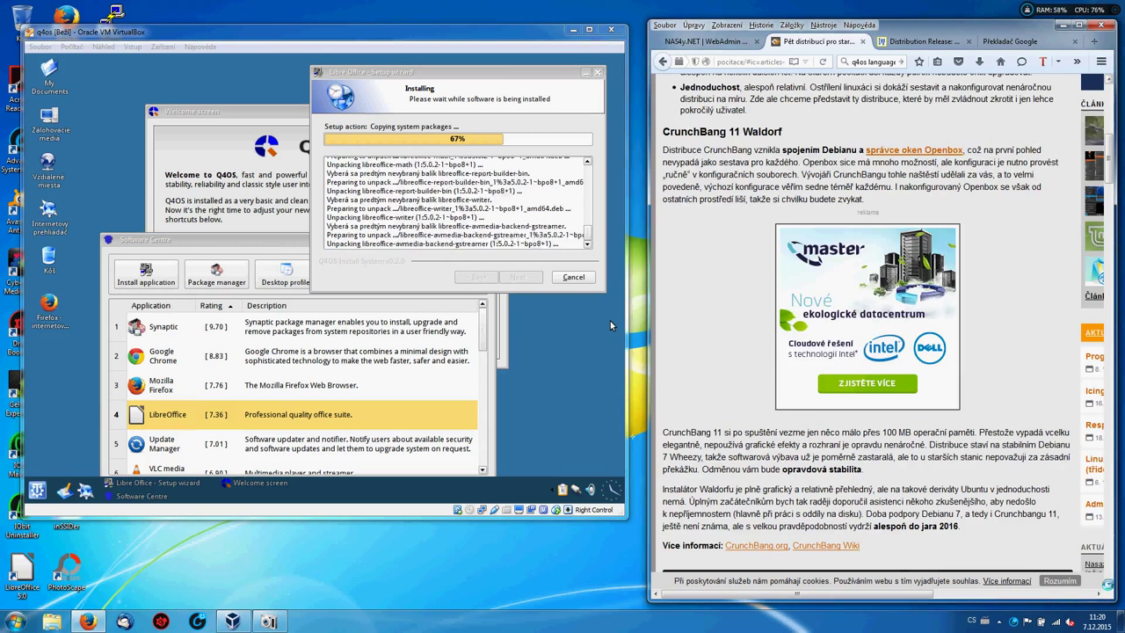
scroll(610, 320, down, 1)
scroll(610, 321, down, 3)
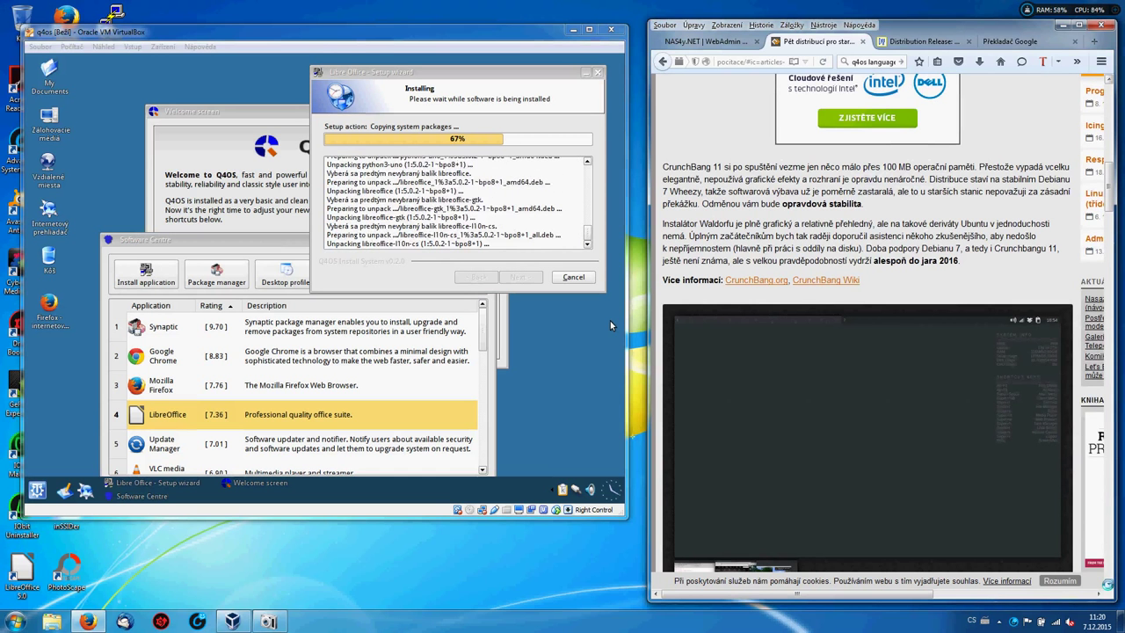
scroll(610, 321, down, 5)
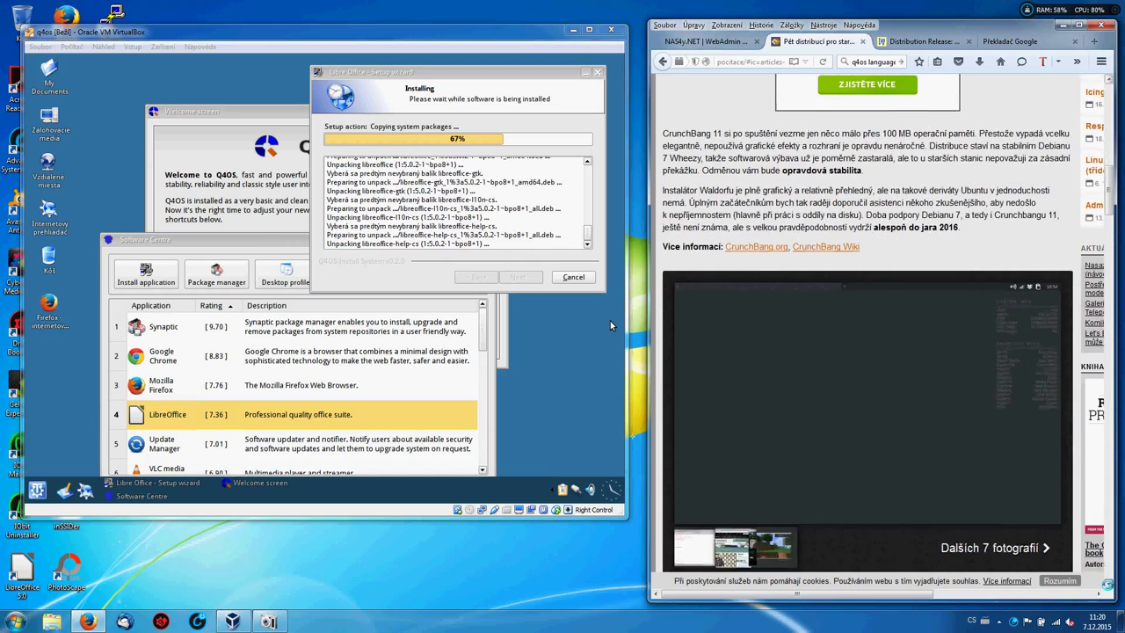
scroll(610, 320, down, 5)
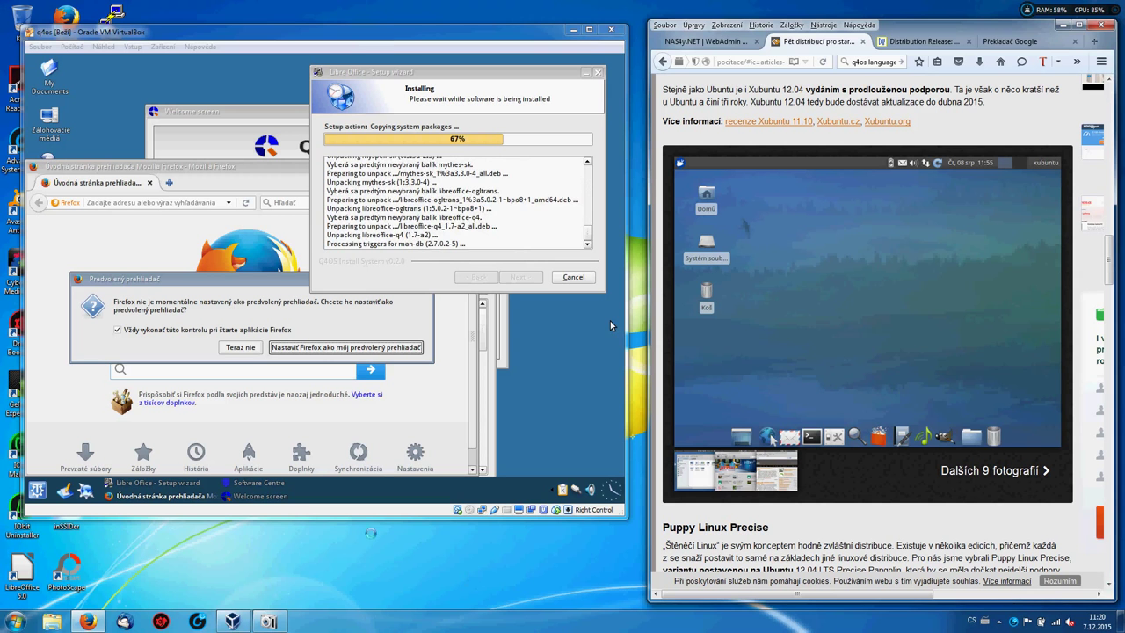
Answer guest Firefox's default-browser prompt and search for nas4y.net from its start page.
click(344, 348)
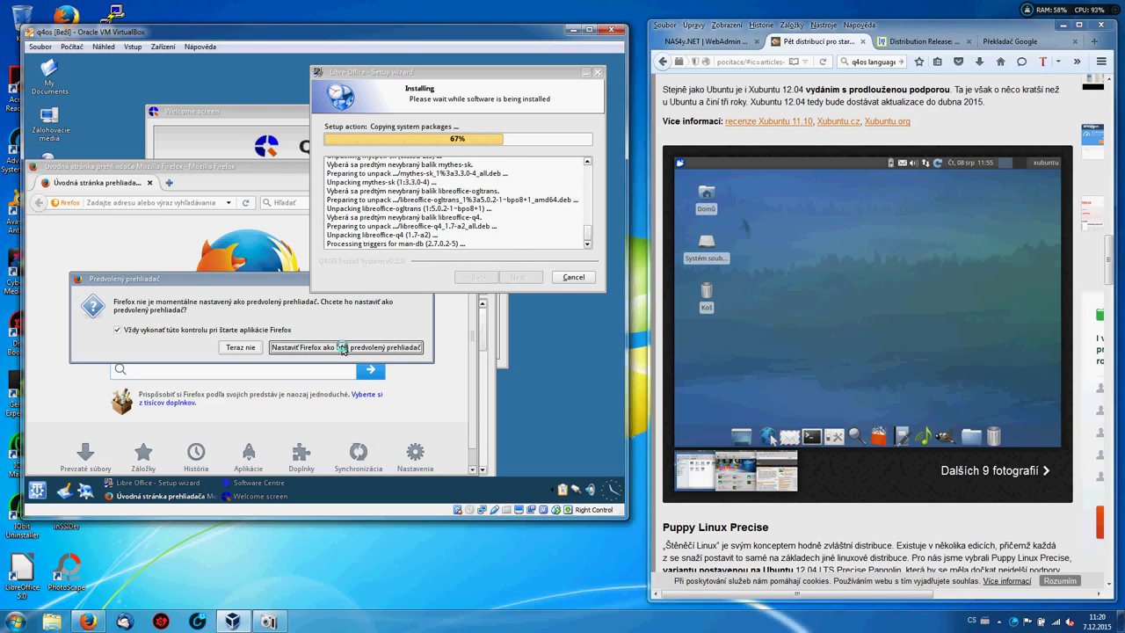
click(340, 349)
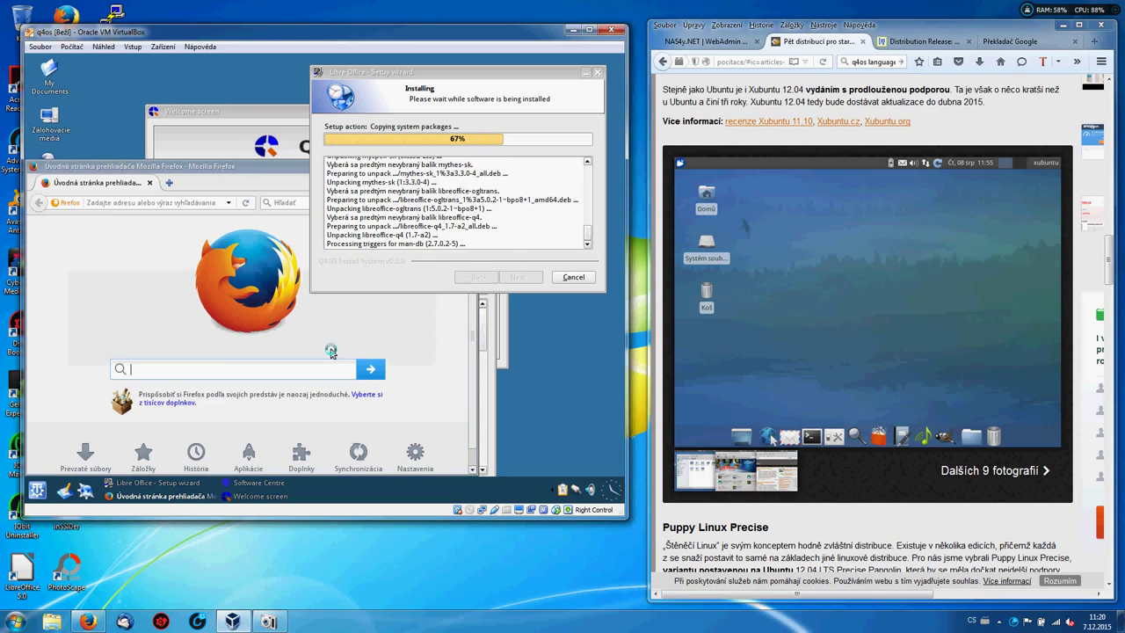
click(181, 209)
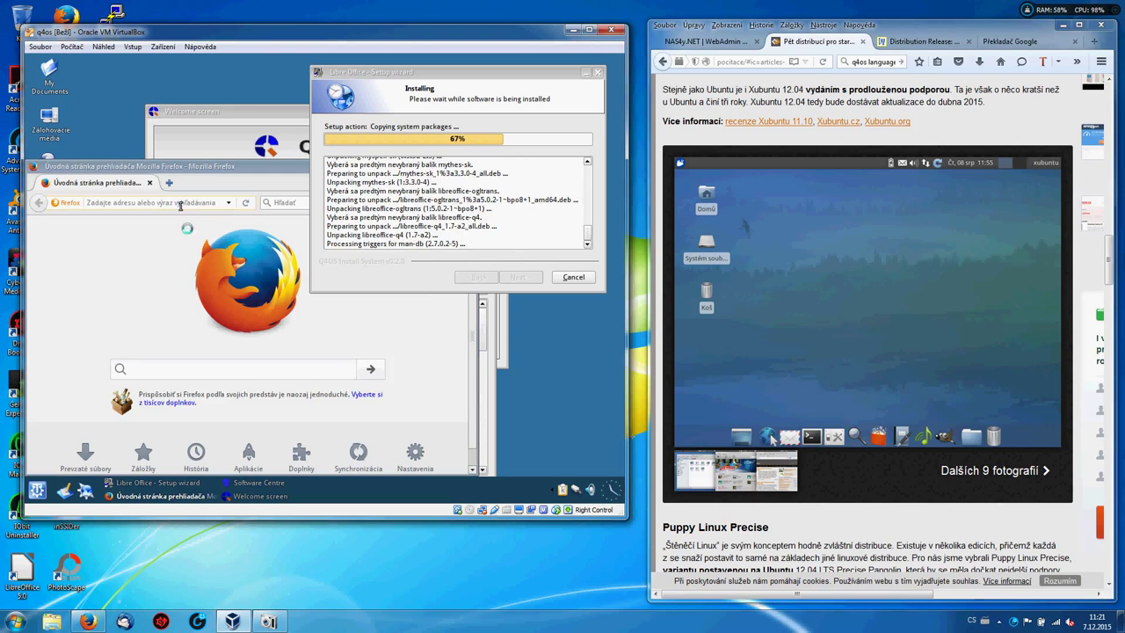
click(199, 374)
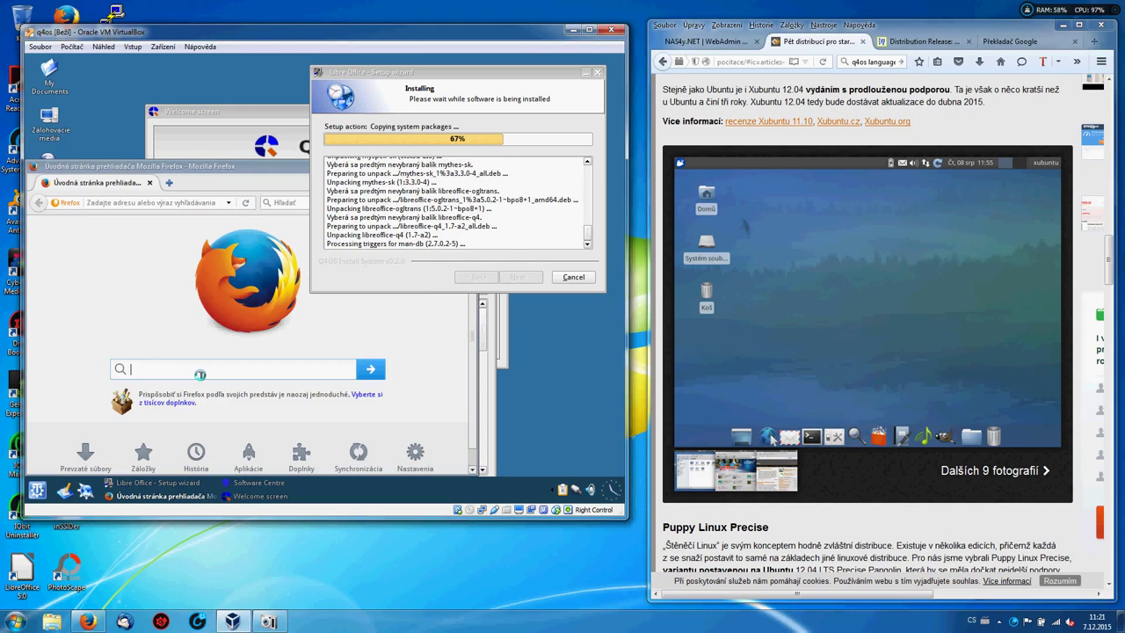
text(nas4)
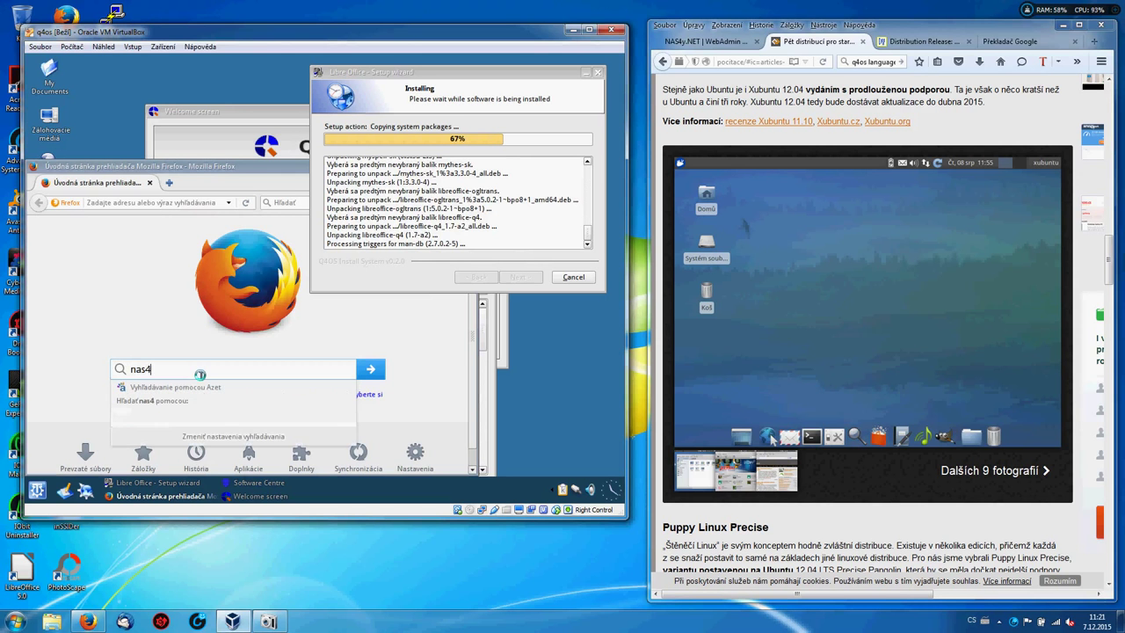
text(y.net)
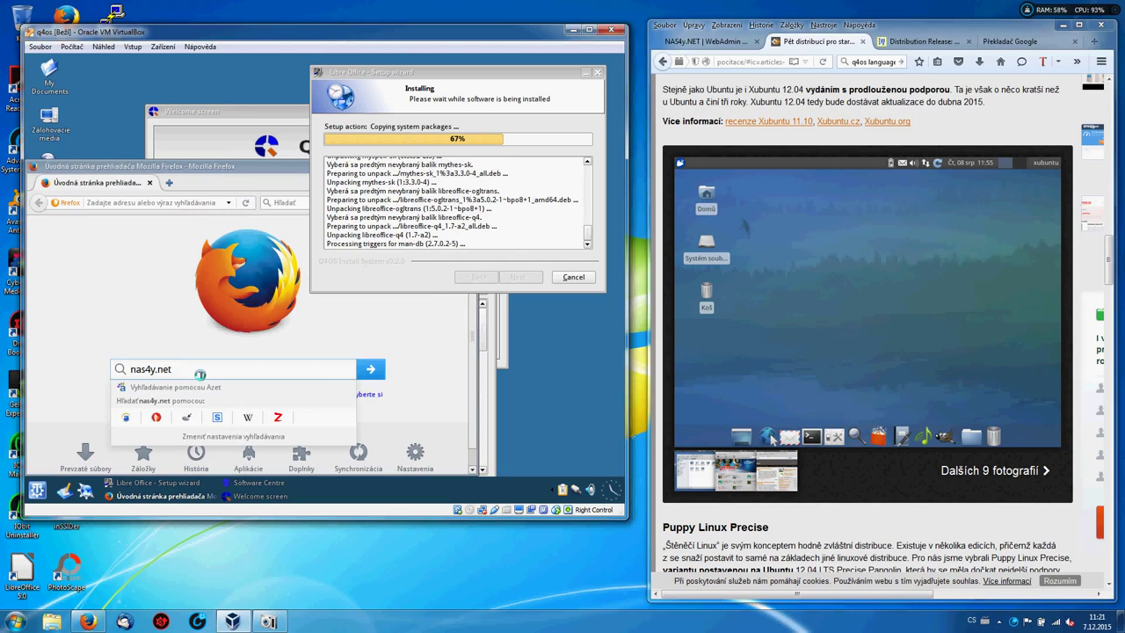
key(Return)
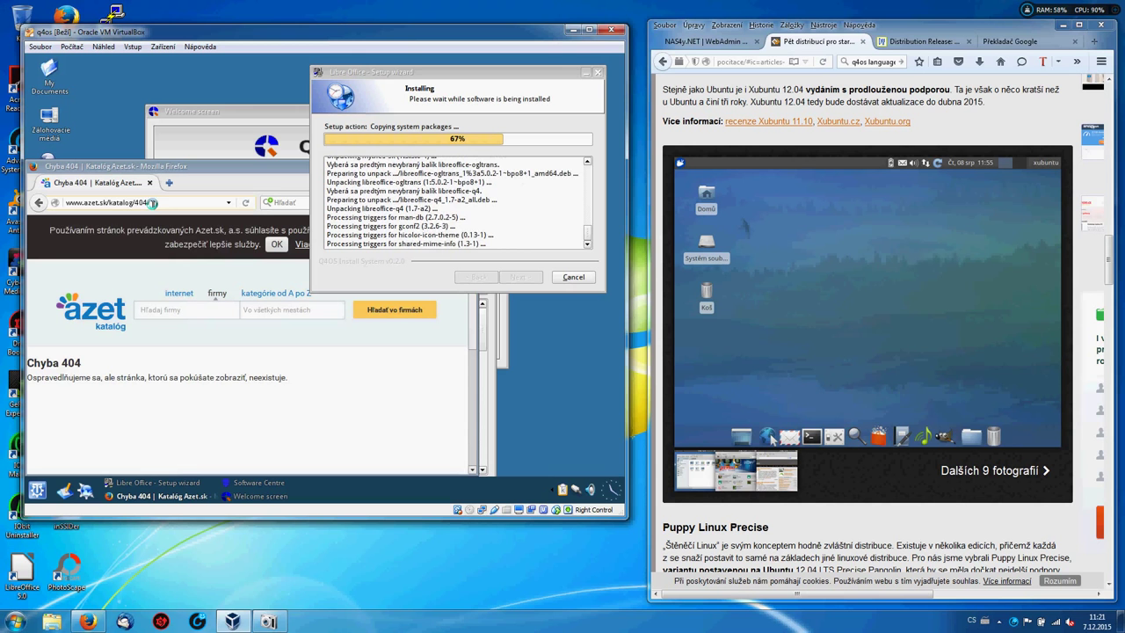
click(151, 203)
Load nas4y.net, then nas4y.net/admin/, in the guest Firefox address bar.
key(BackSpace)
key(BackSpace)
key(BackSpace)
key(BackSpace)
key(BackSpace)
key(BackSpace)
key(BackSpace)
key(BackSpace)
key(BackSpace)
key(BackSpace)
key(BackSpace)
key(BackSpace)
key(BackSpace)
key(BackSpace)
key(BackSpace)
key(BackSpace)
key(BackSpace)
key(BackSpace)
key(BackSpace)
key(BackSpace)
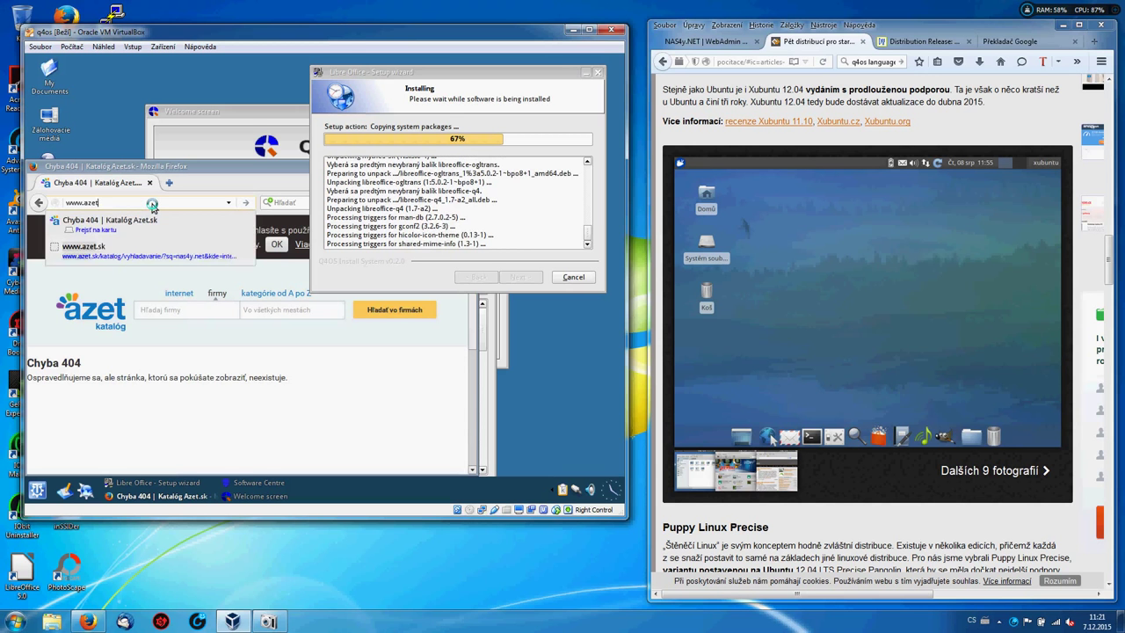
key(BackSpace)
key(BackSpace)
key(BackSpace)
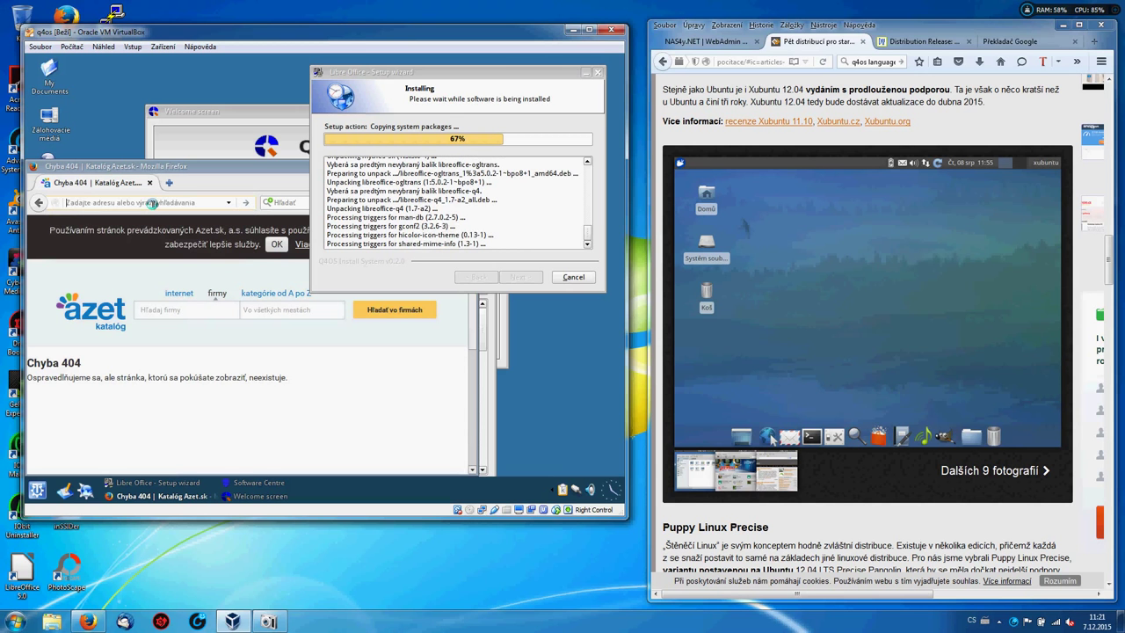
text(nas4)
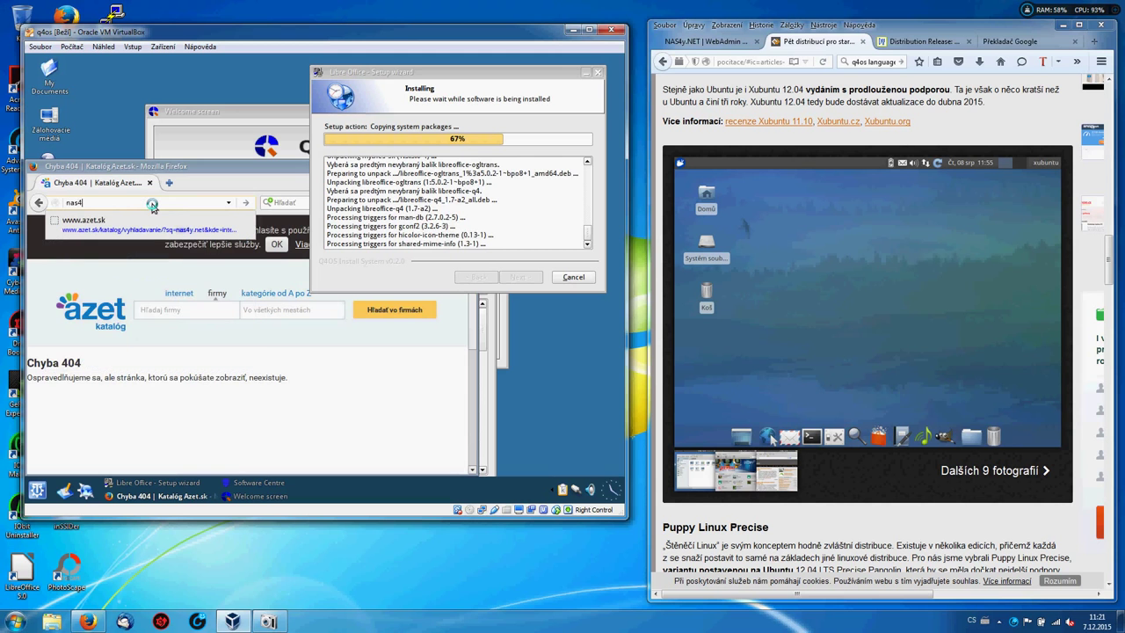
text(y.net)
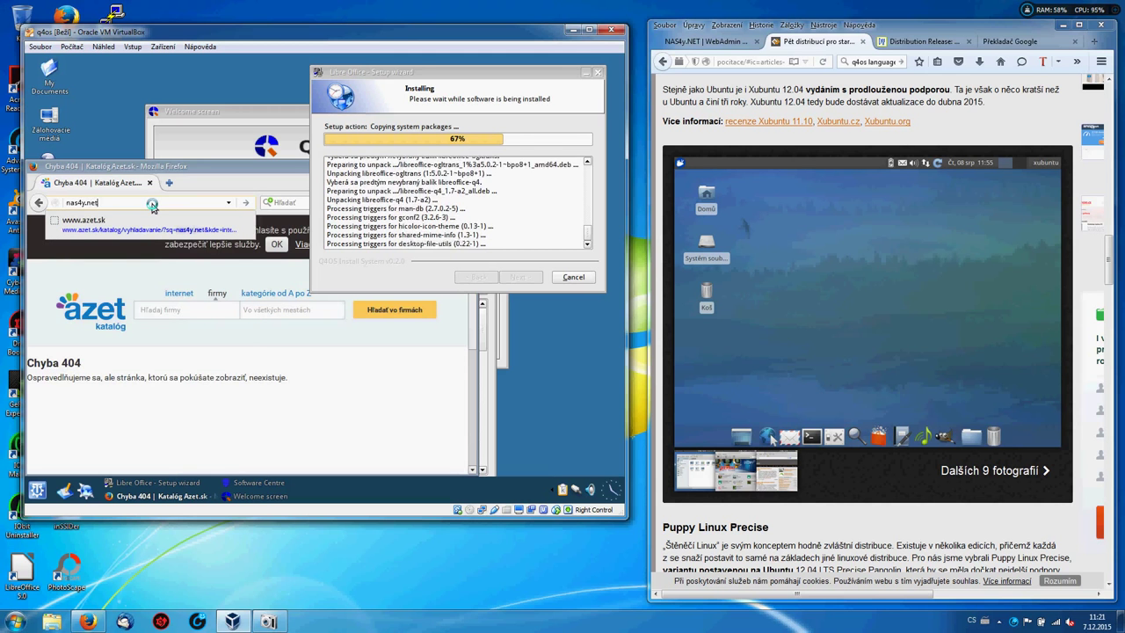
key(Return)
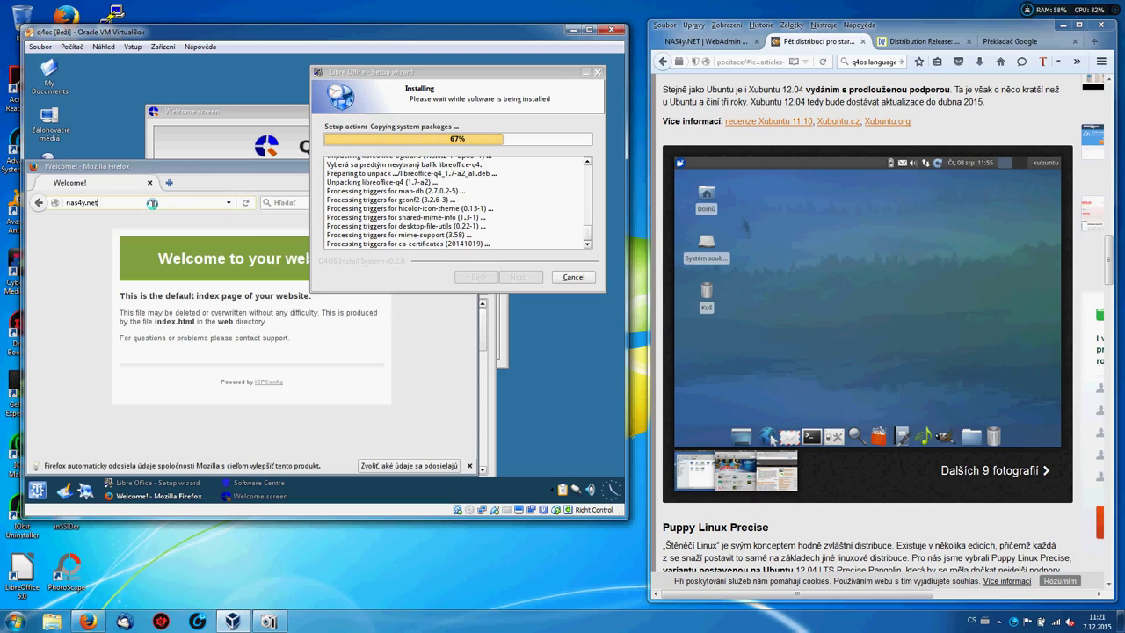
text(/)
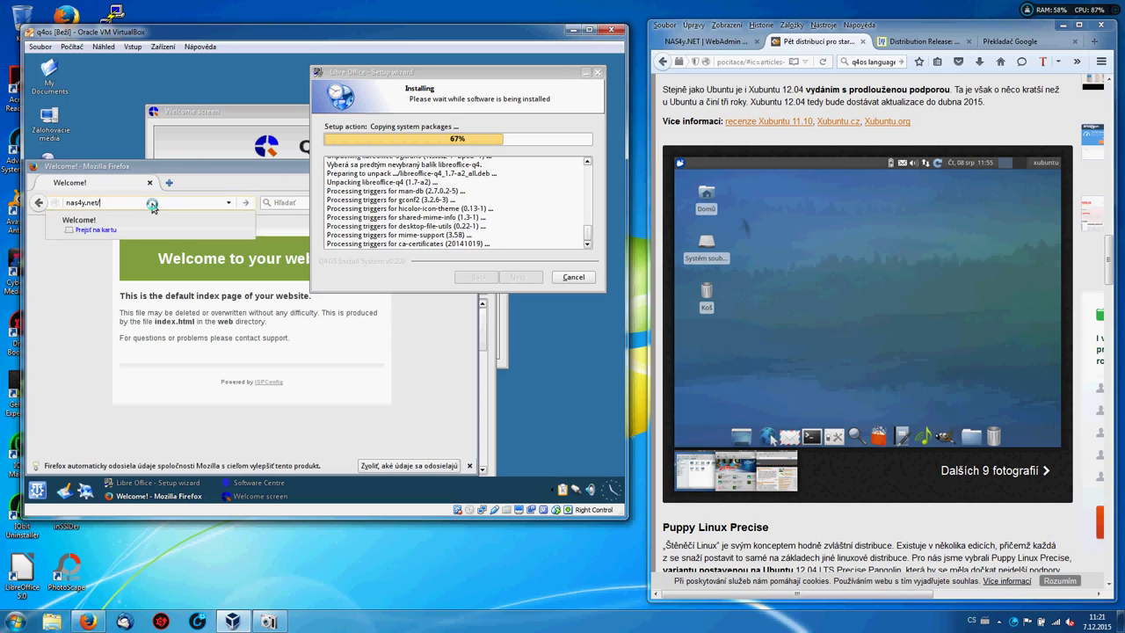
text(admin/)
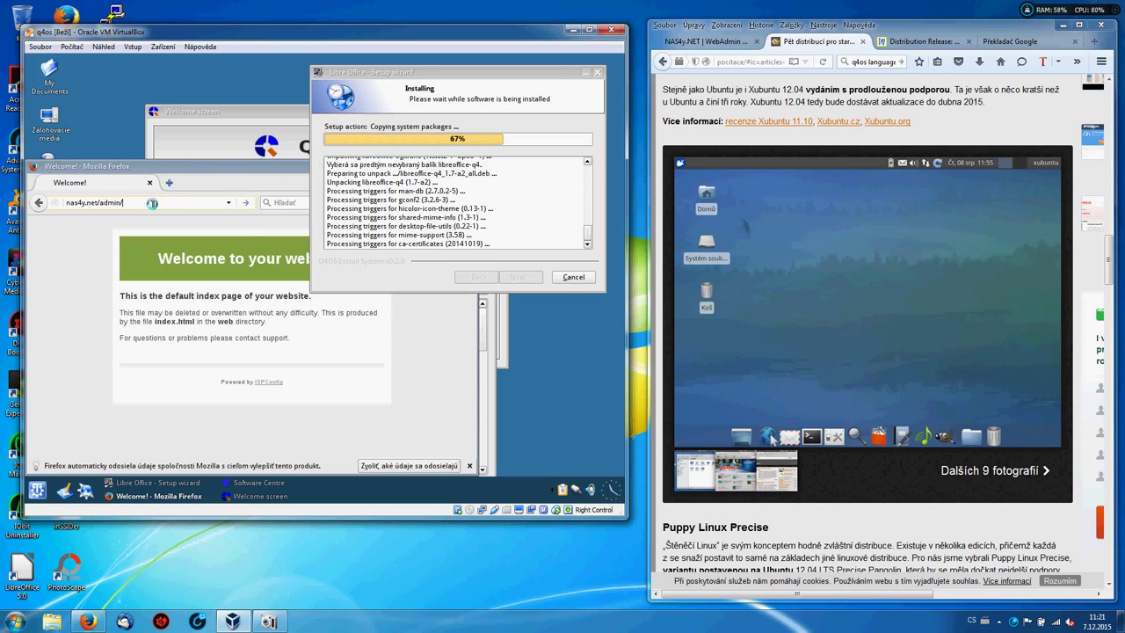
key(Return)
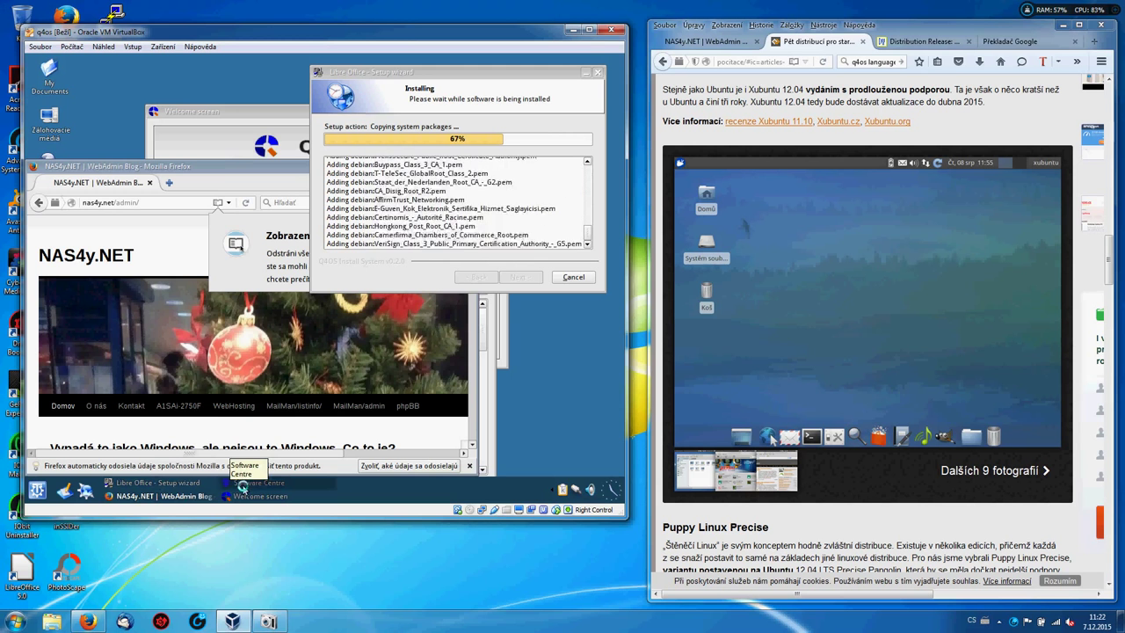
Check LibreOffice's install progress via the taskbar, then select Update Manager in Software Centre.
click(176, 497)
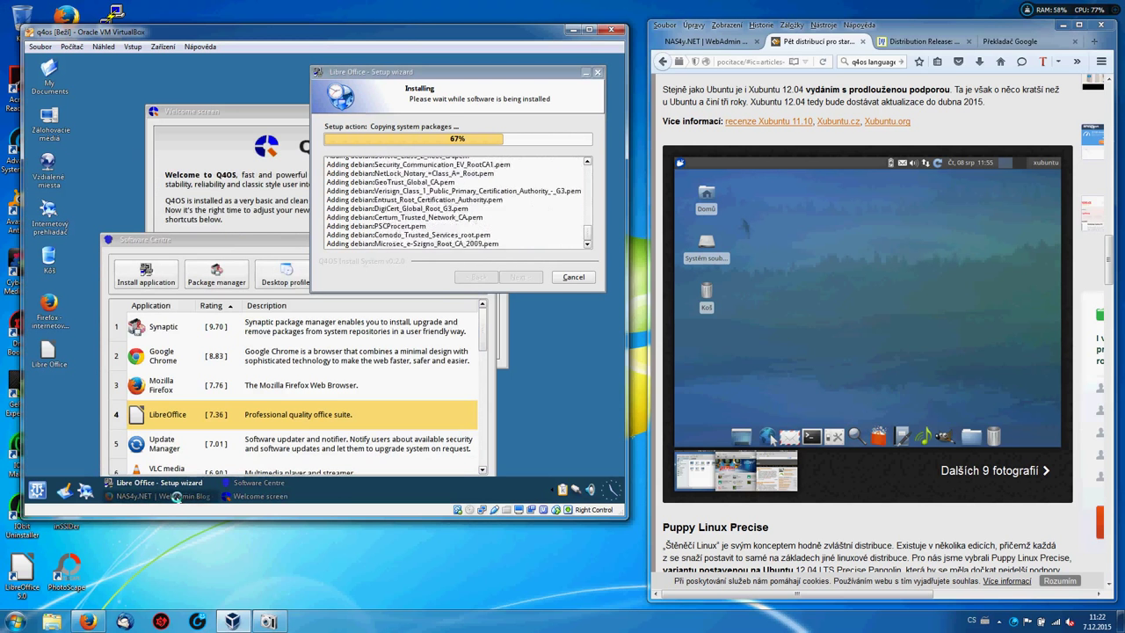
click(245, 497)
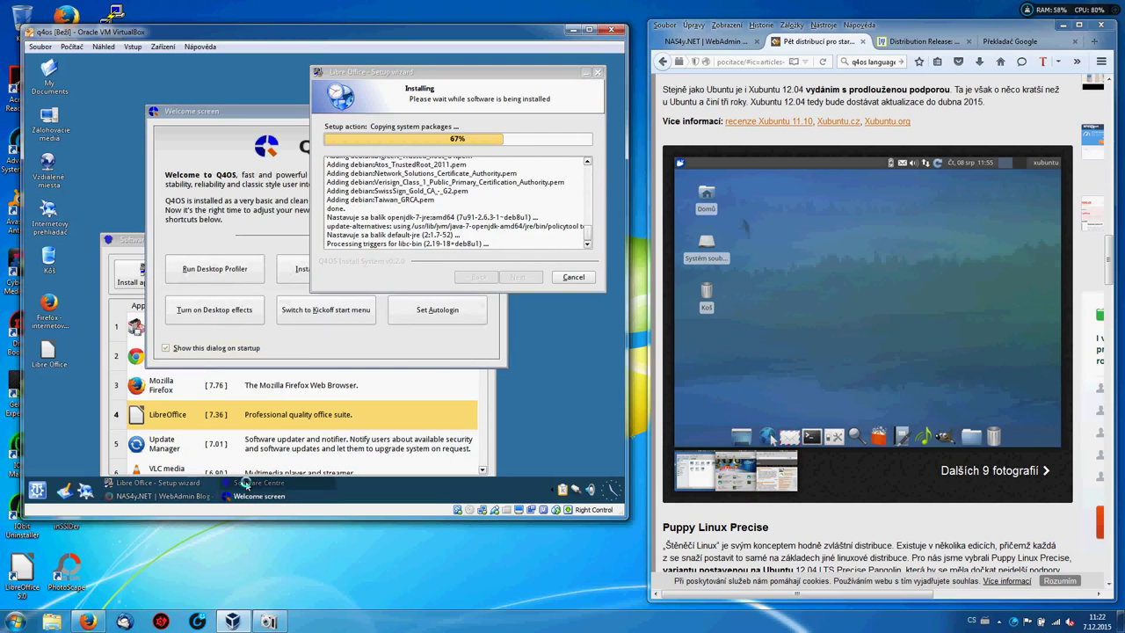
click(244, 483)
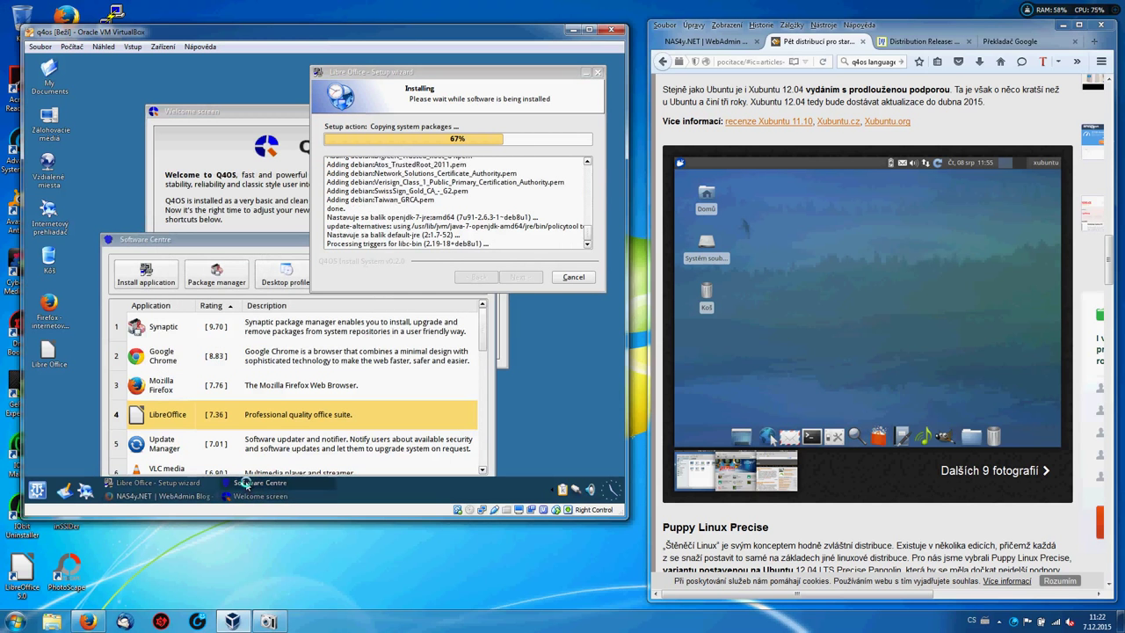
click(170, 484)
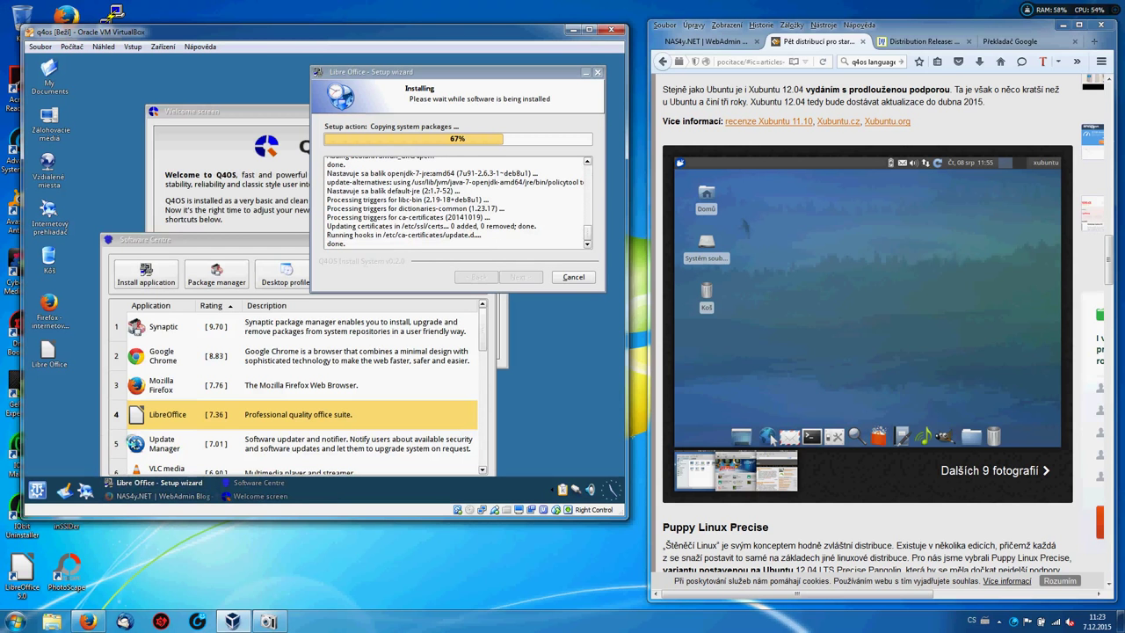
click(134, 442)
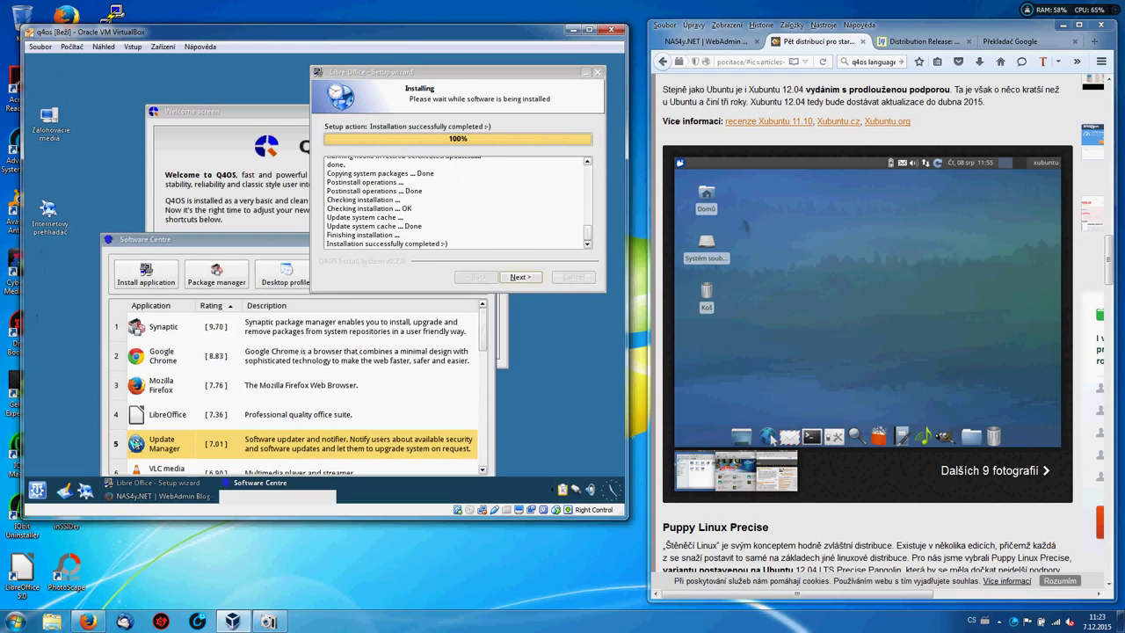
Abandon the Update Manager install after the package-system-busy error, then finish the LibreOffice setup.
click(146, 274)
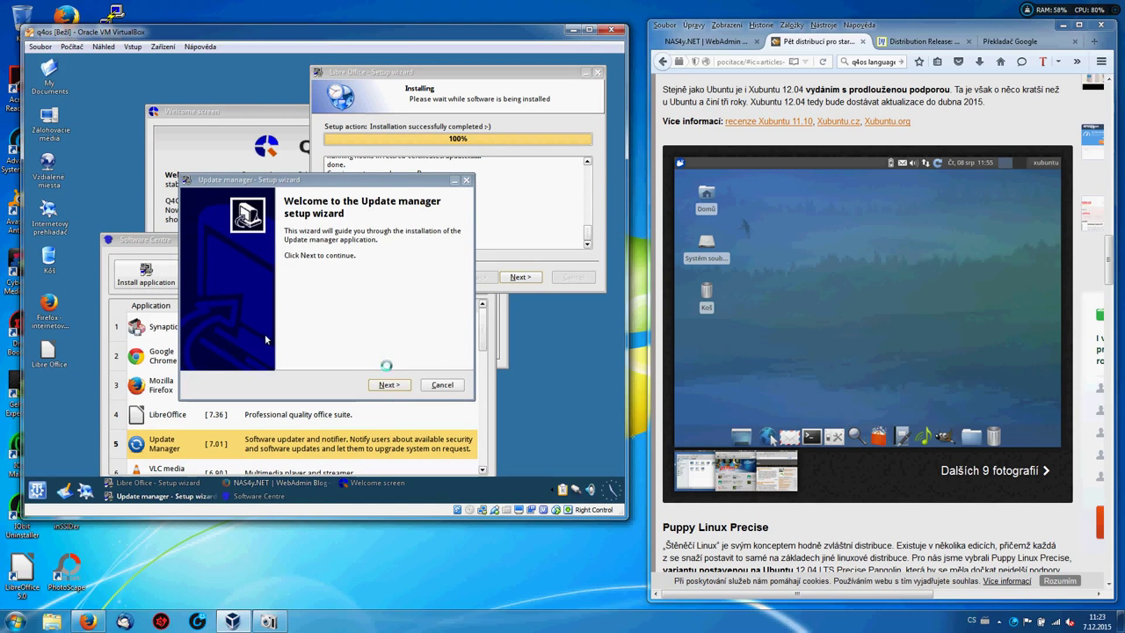
click(386, 386)
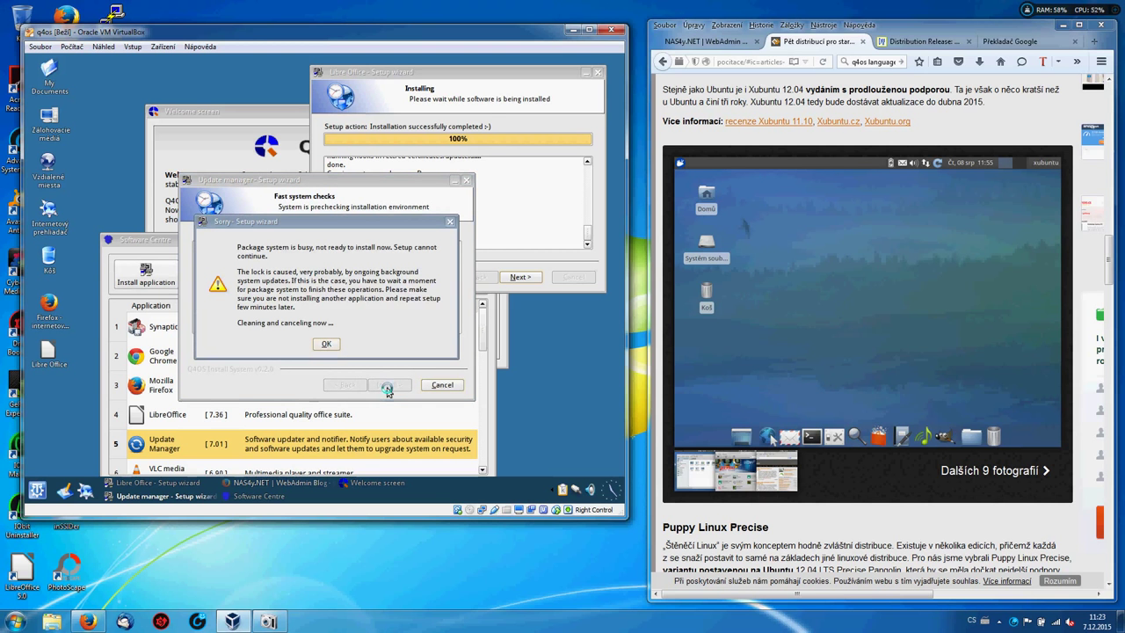
click(325, 348)
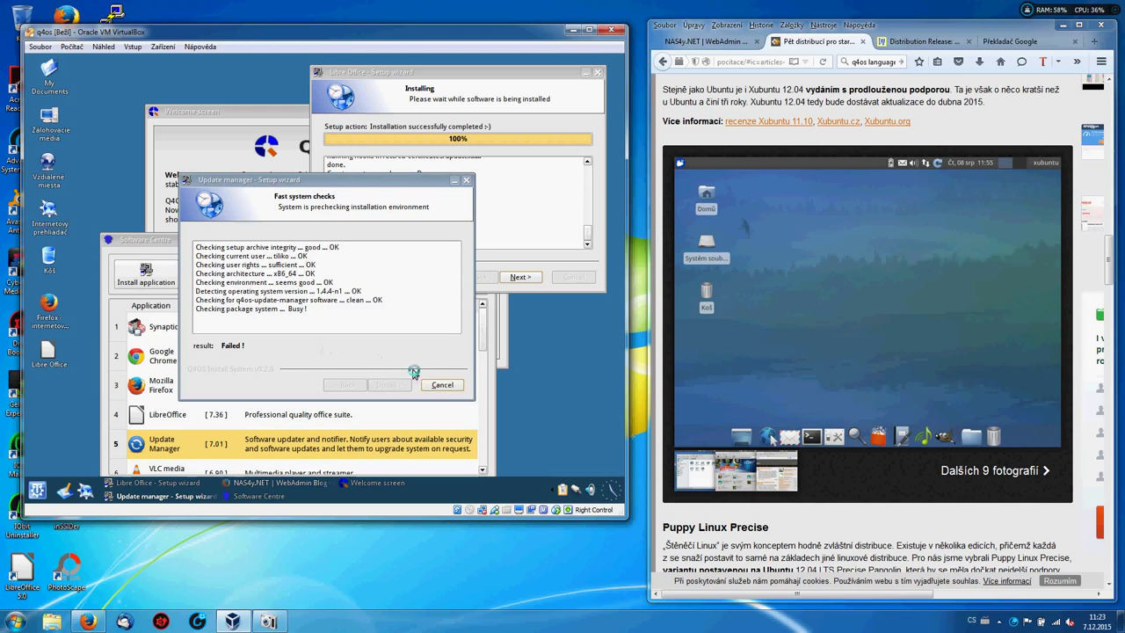
click(435, 385)
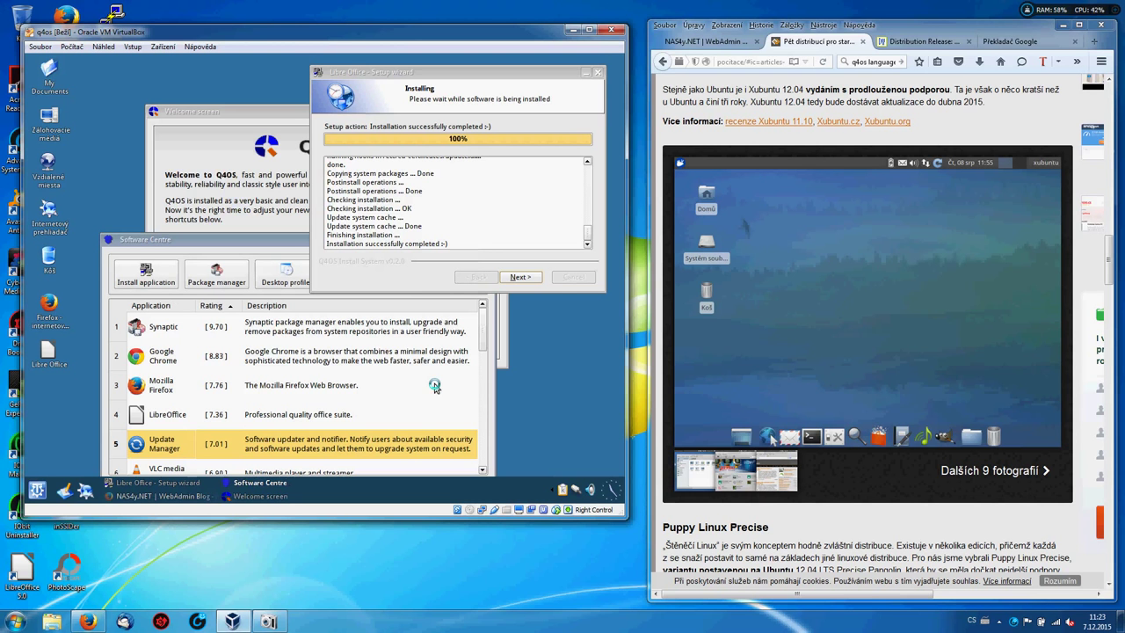
click(517, 277)
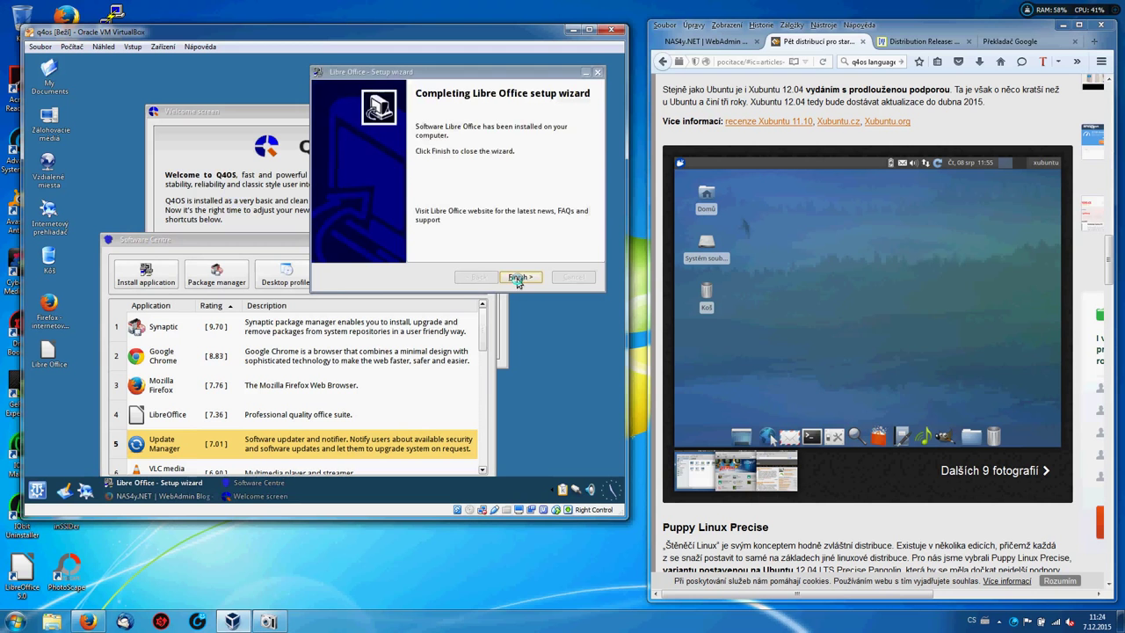
click(517, 278)
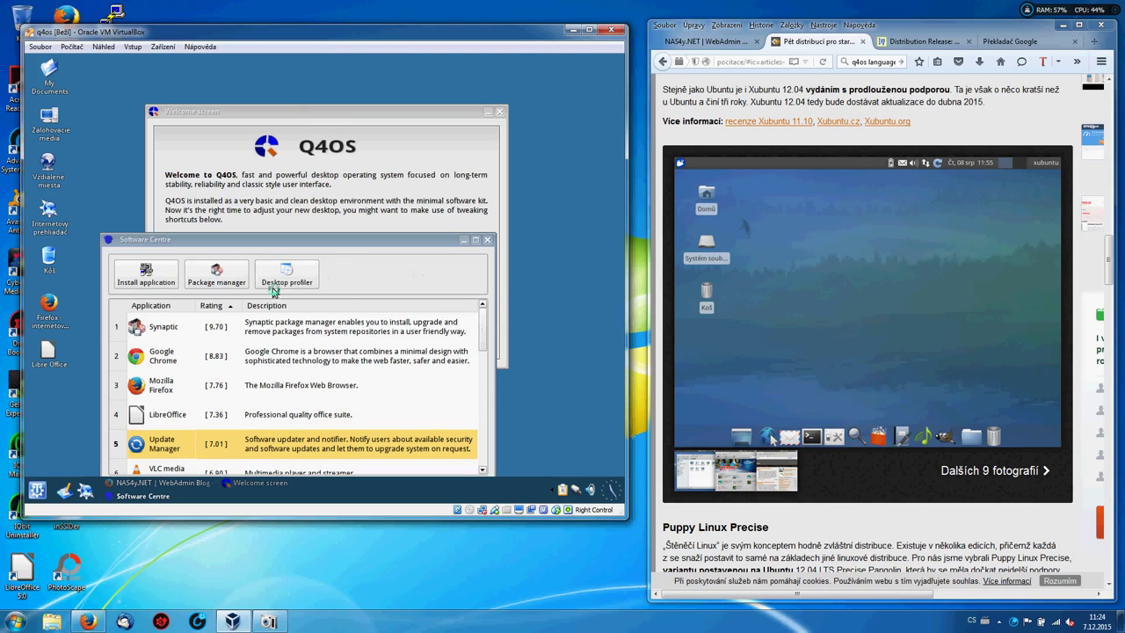
After finding Synaptic not installed, select VLC media player in Software Centre and start its install.
click(220, 283)
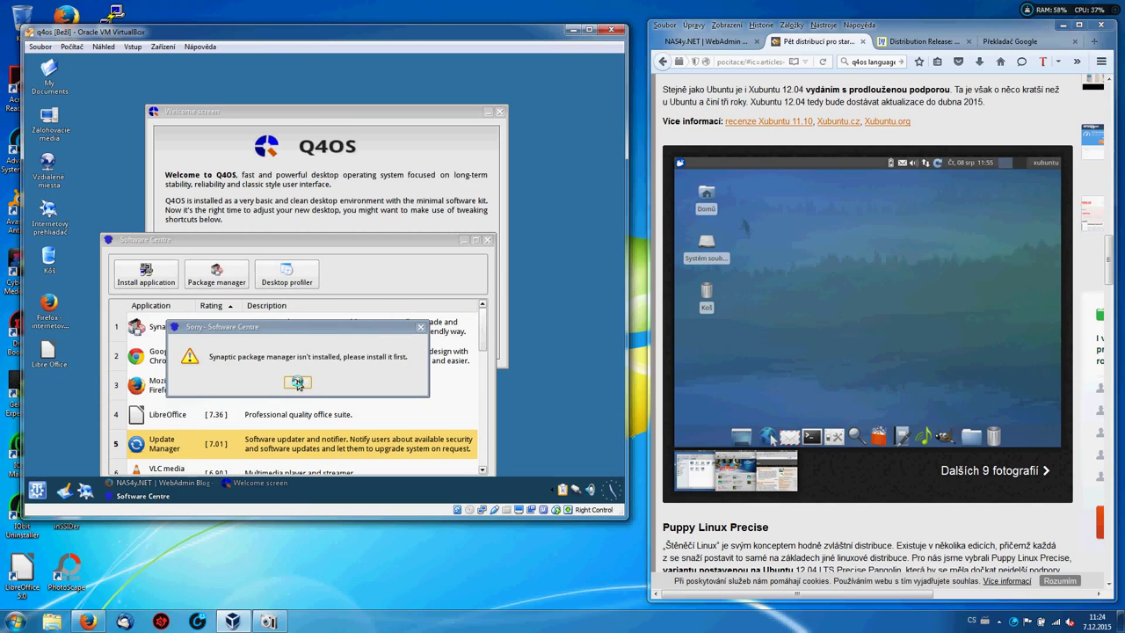
click(297, 383)
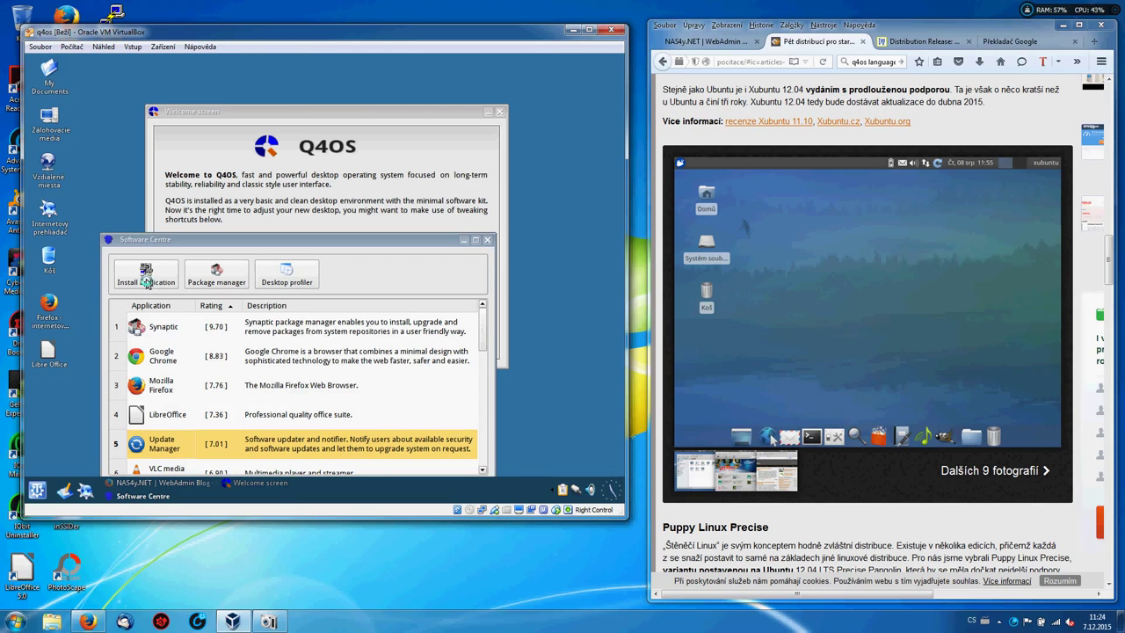
click(483, 471)
click(484, 471)
click(483, 471)
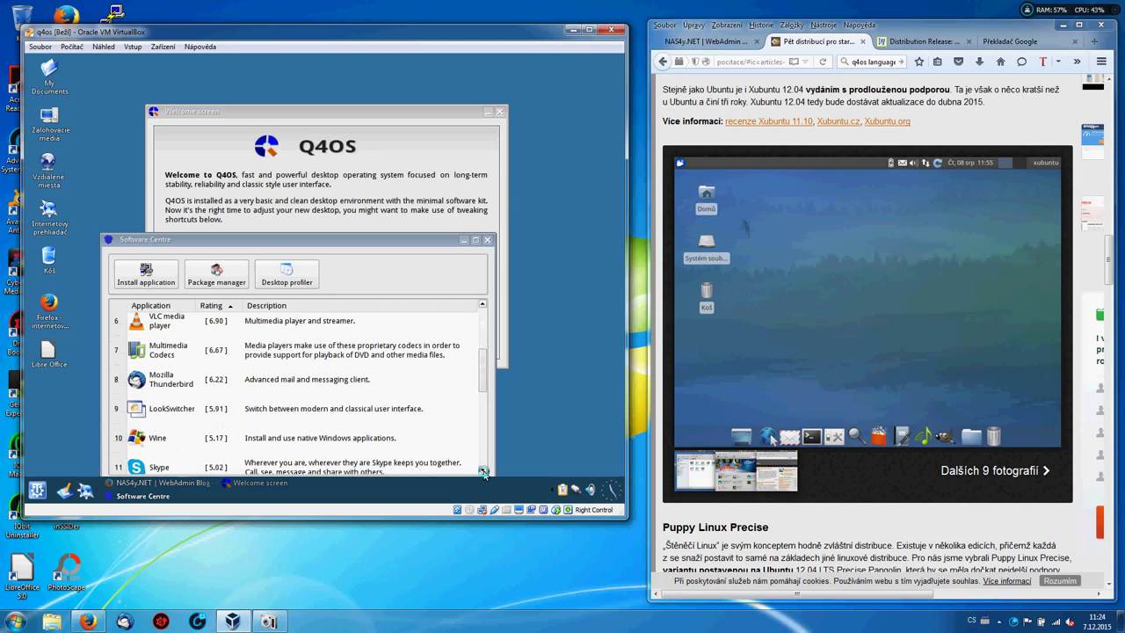
click(171, 327)
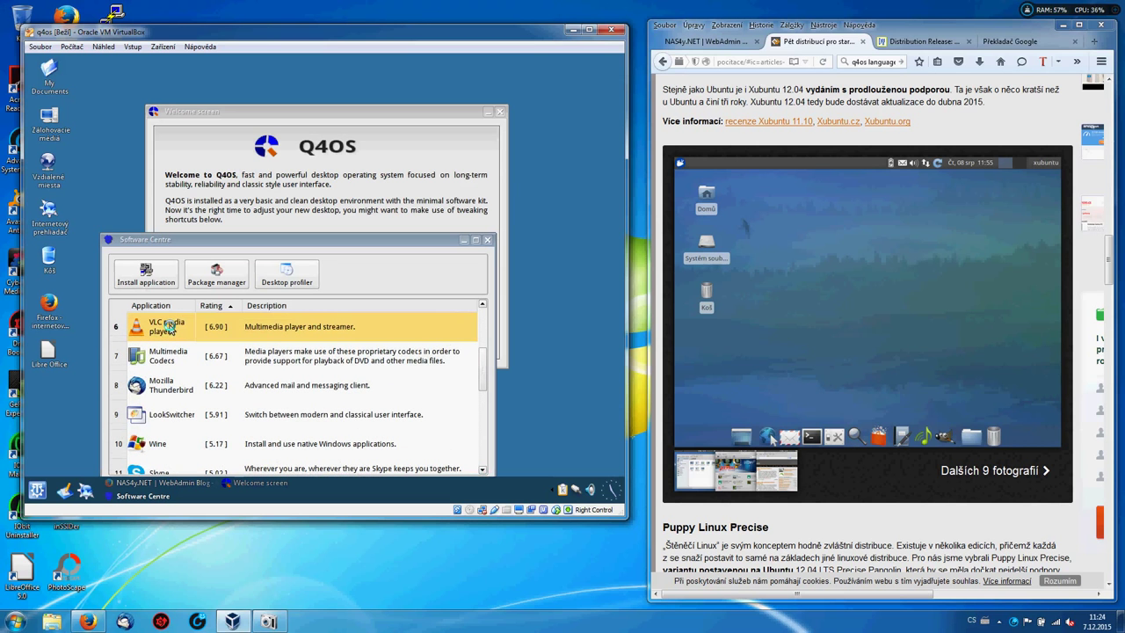
click(145, 275)
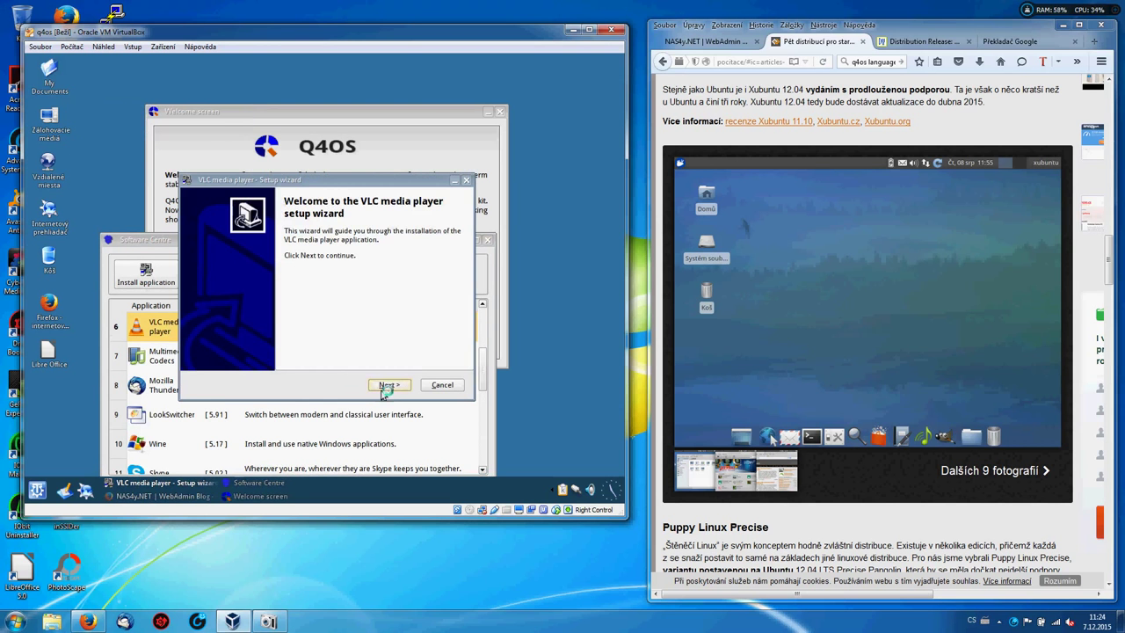
Advance the VLC media player setup past its system checks and begin installing.
click(388, 386)
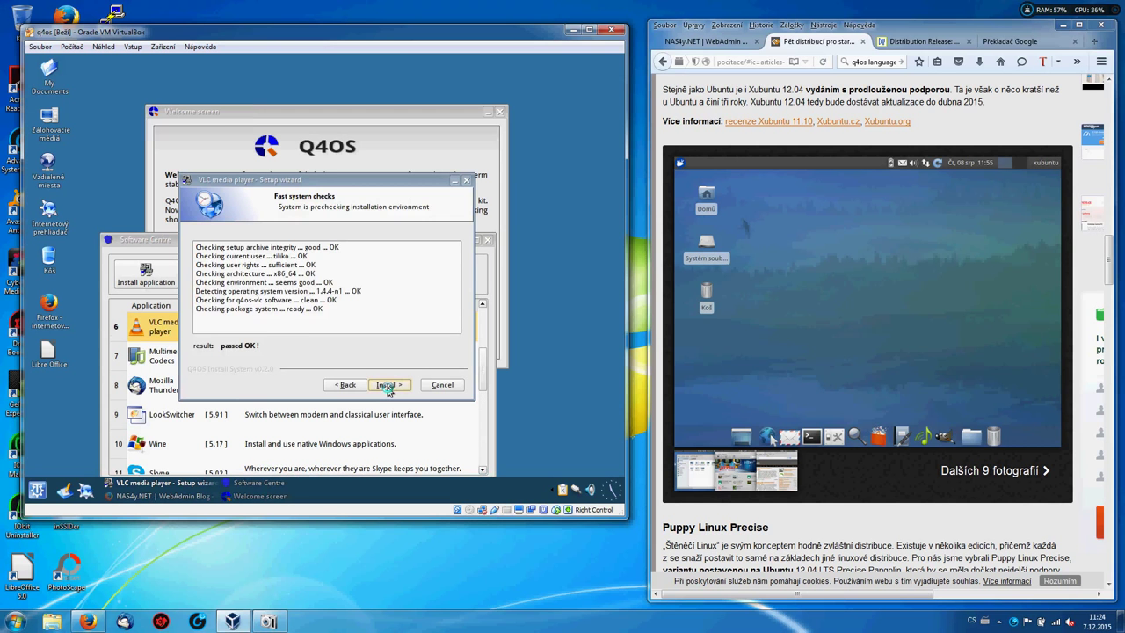
click(388, 386)
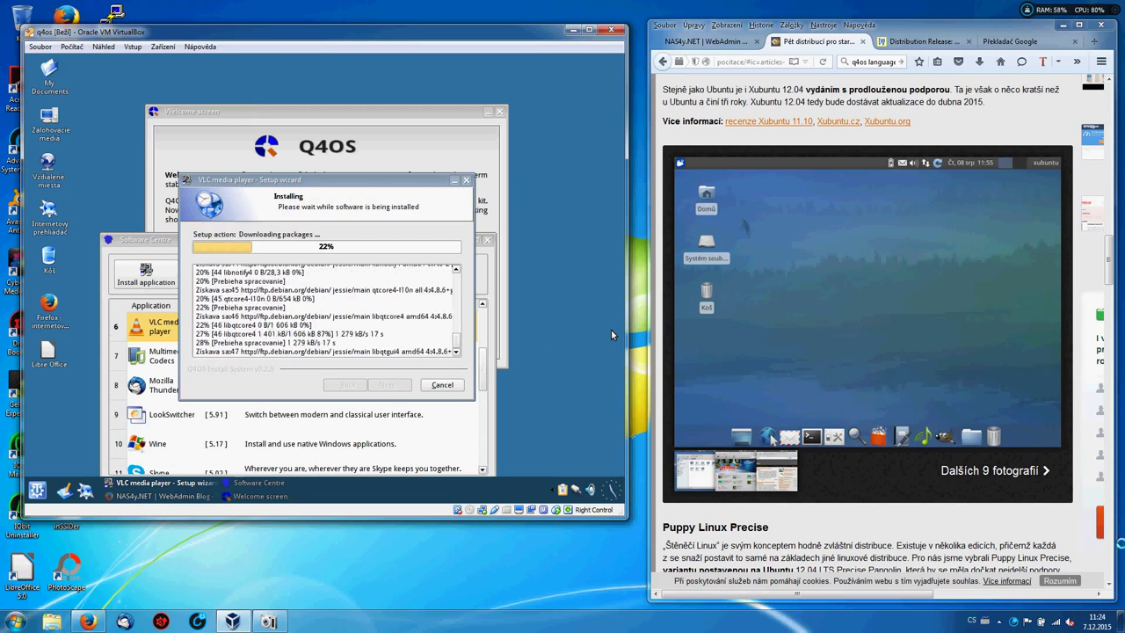
Scroll down through the five-distributions article, then back up toward the related-articles list.
scroll(611, 329, down, 1)
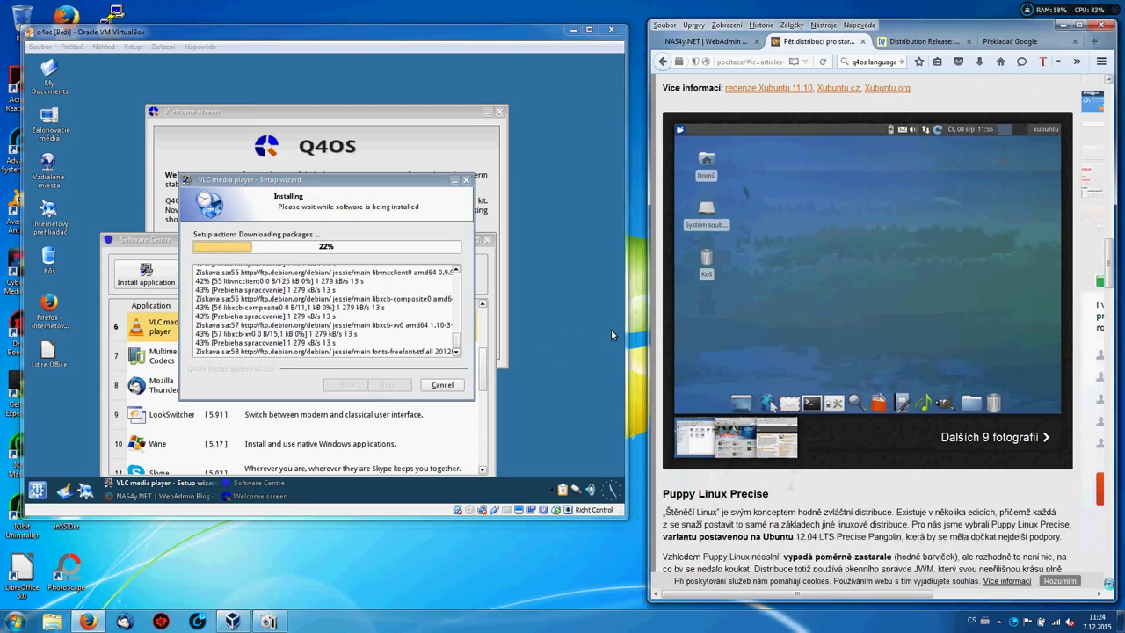
scroll(611, 328, down, 10)
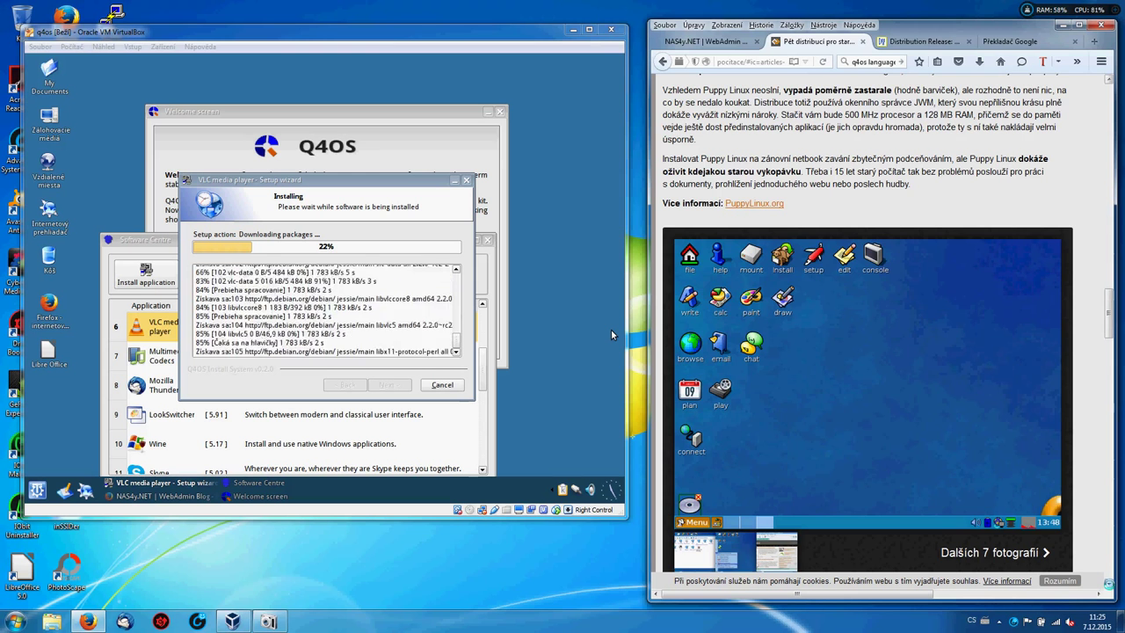
scroll(611, 328, down, 2)
scroll(610, 329, down, 5)
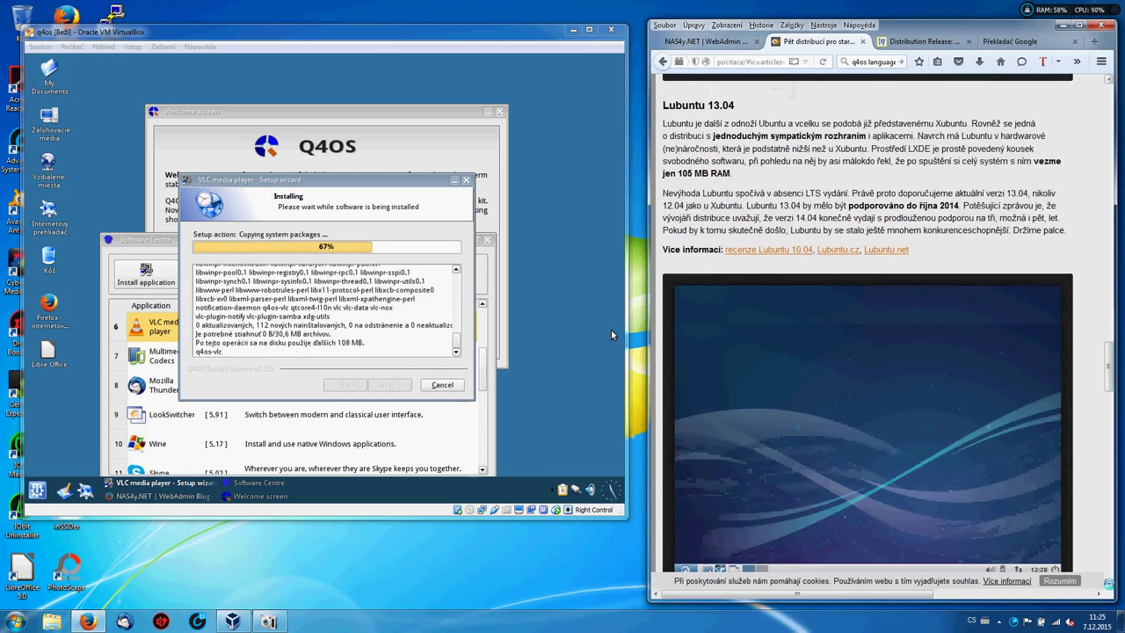
scroll(610, 328, down, 4)
scroll(963, 302, down, 6)
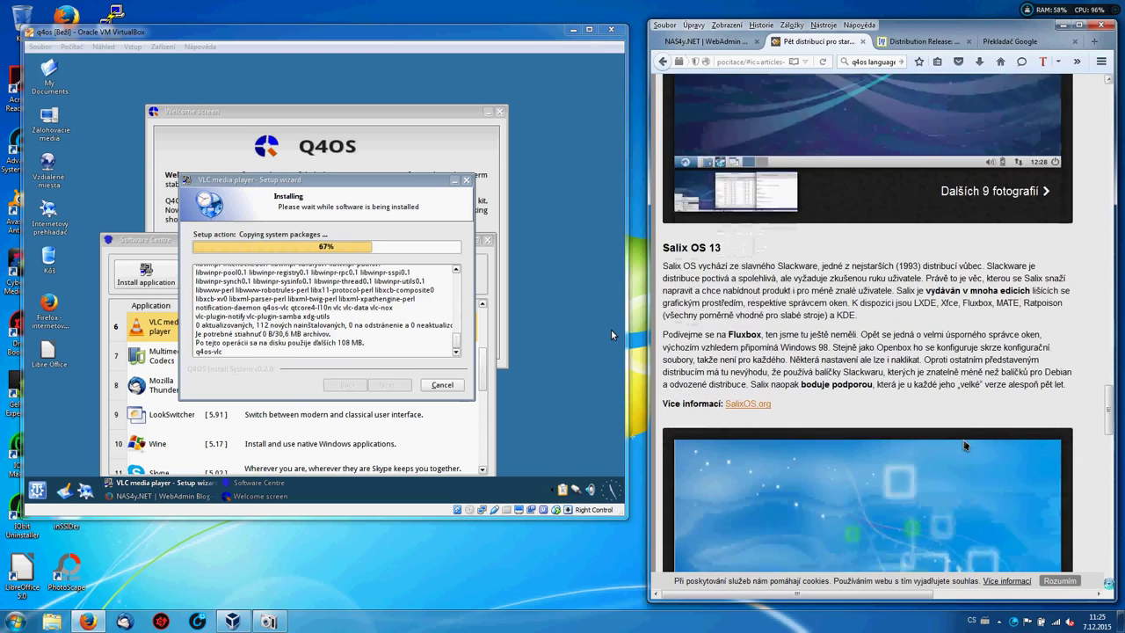
scroll(964, 301, down, 5)
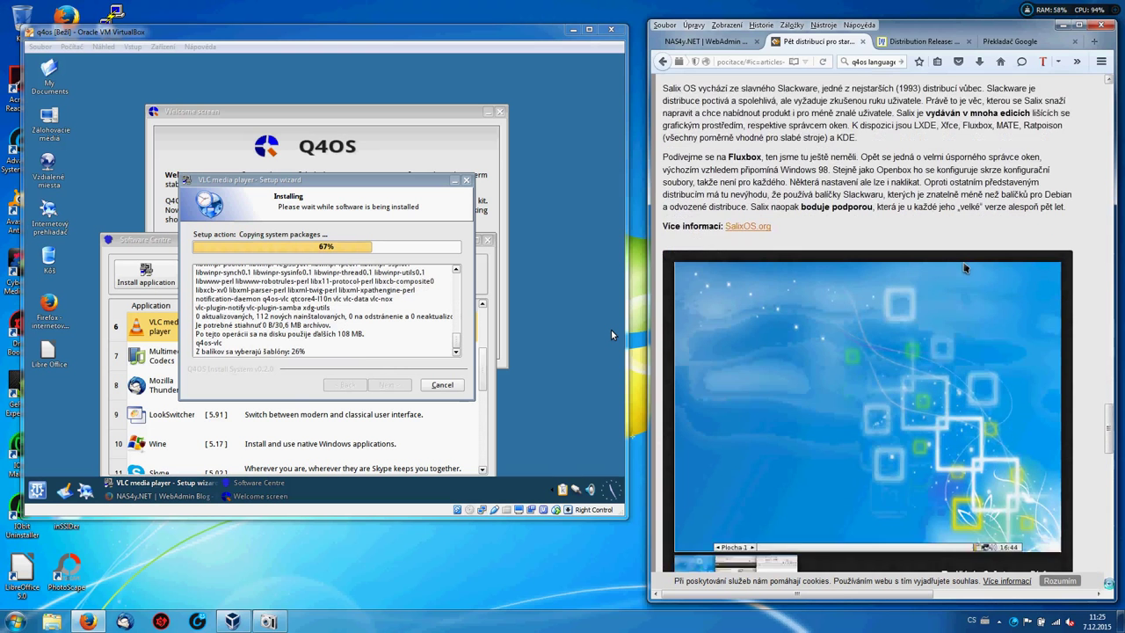
scroll(611, 328, down, 5)
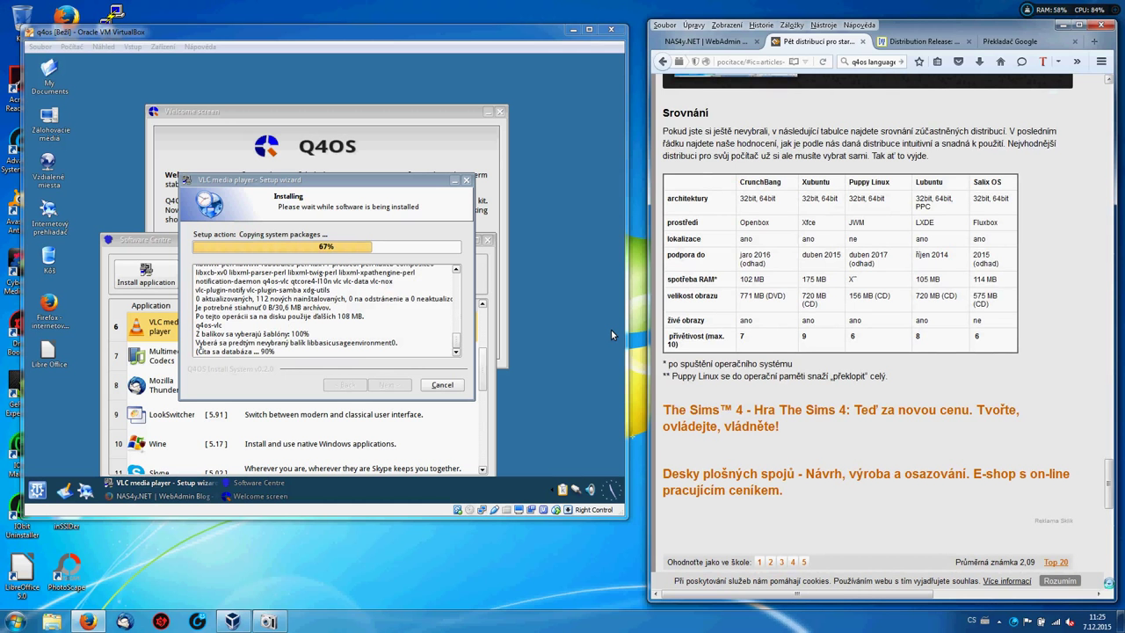
scroll(611, 329, down, 6)
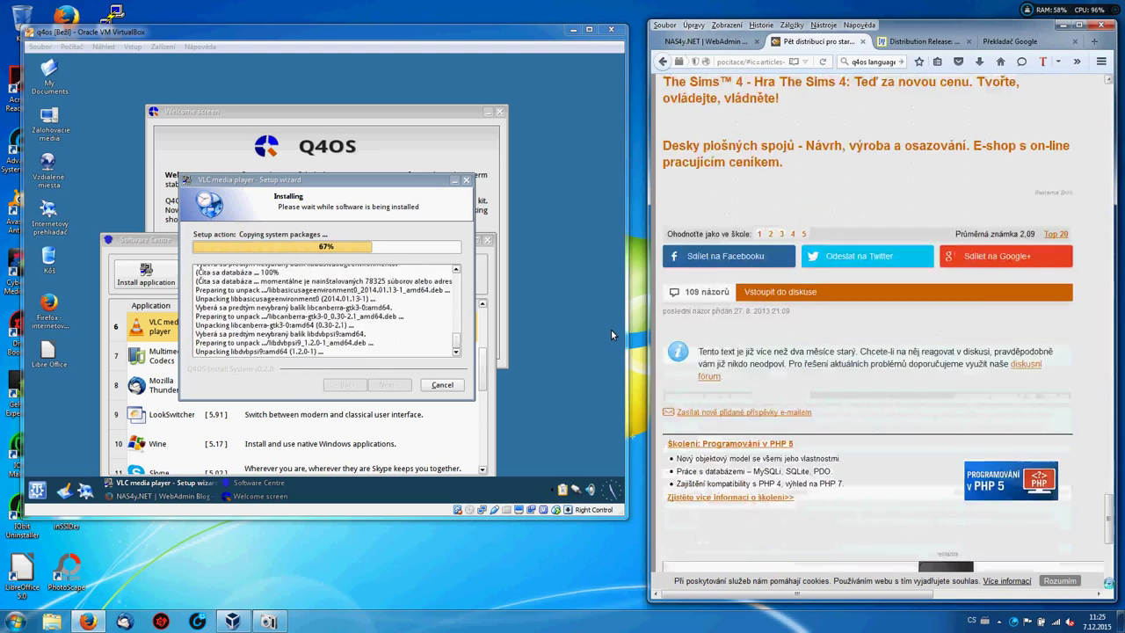
scroll(610, 329, down, 6)
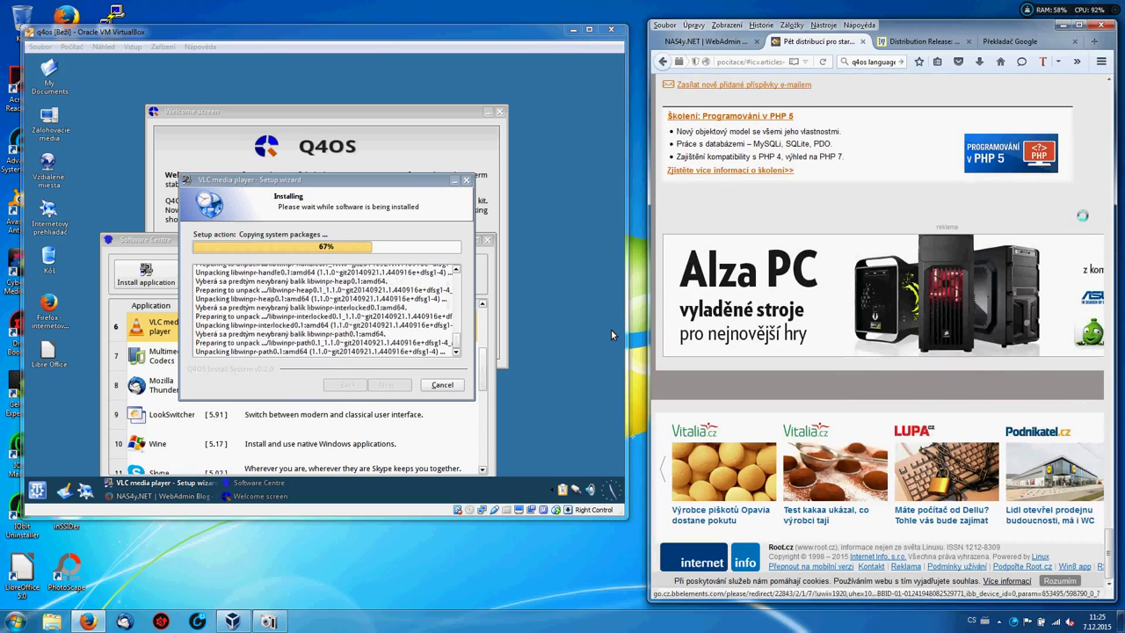
scroll(611, 328, up, 4)
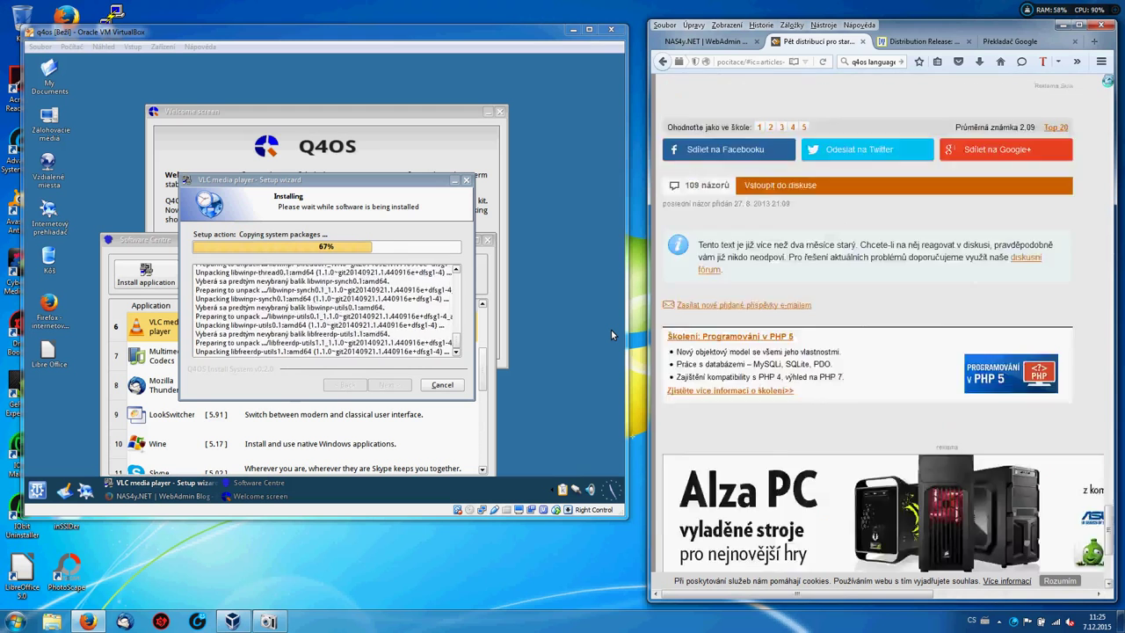
scroll(611, 329, up, 10)
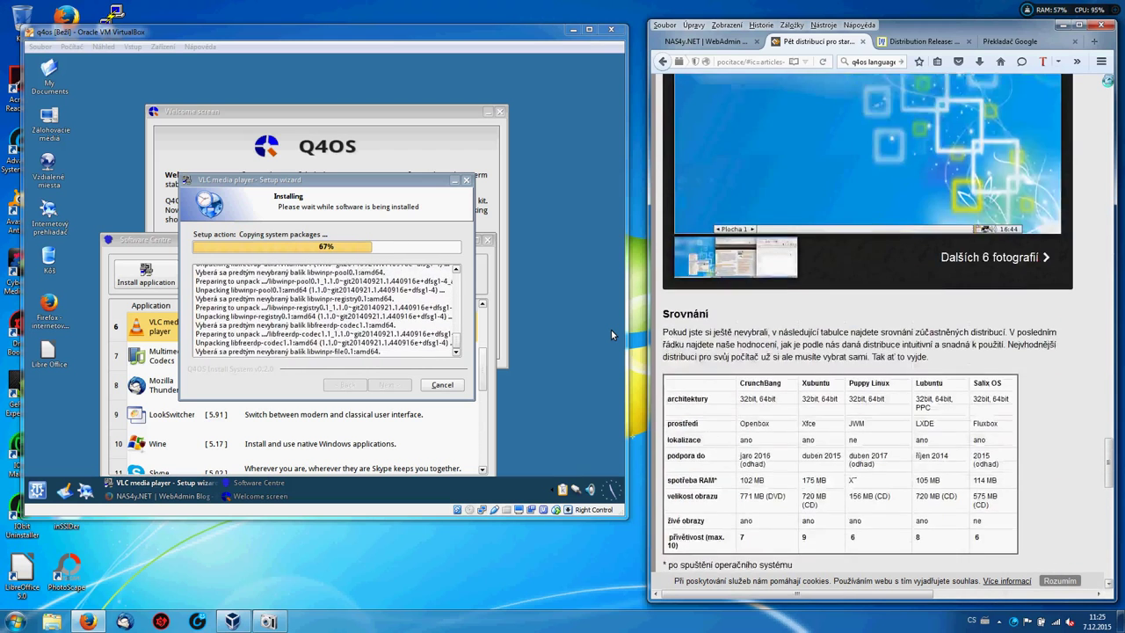
scroll(610, 328, up, 8)
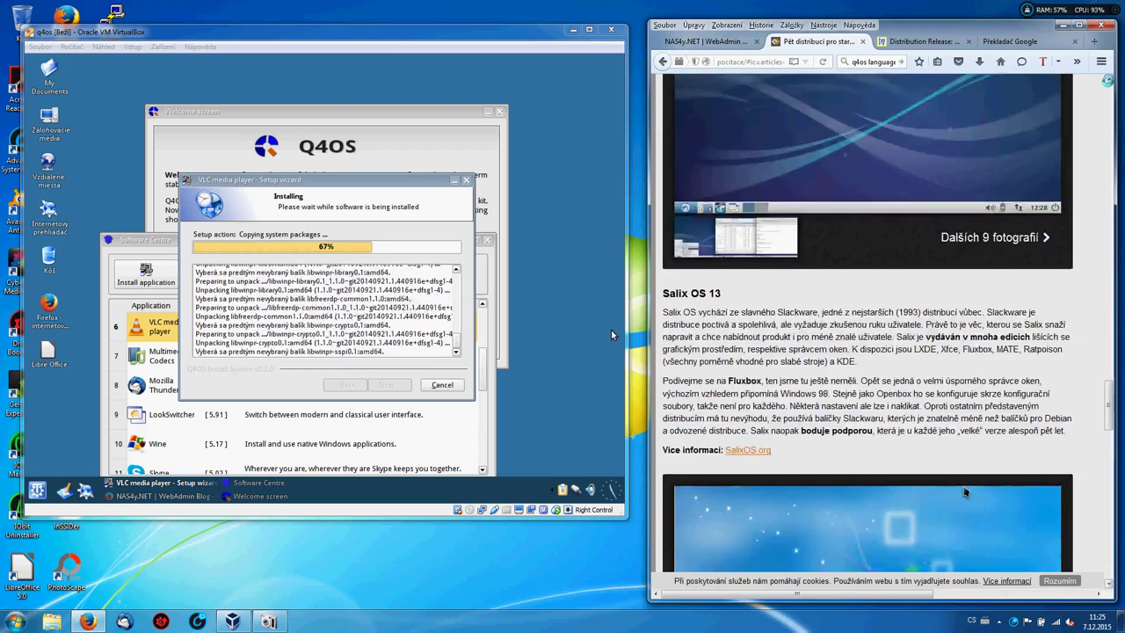
scroll(611, 328, up, 8)
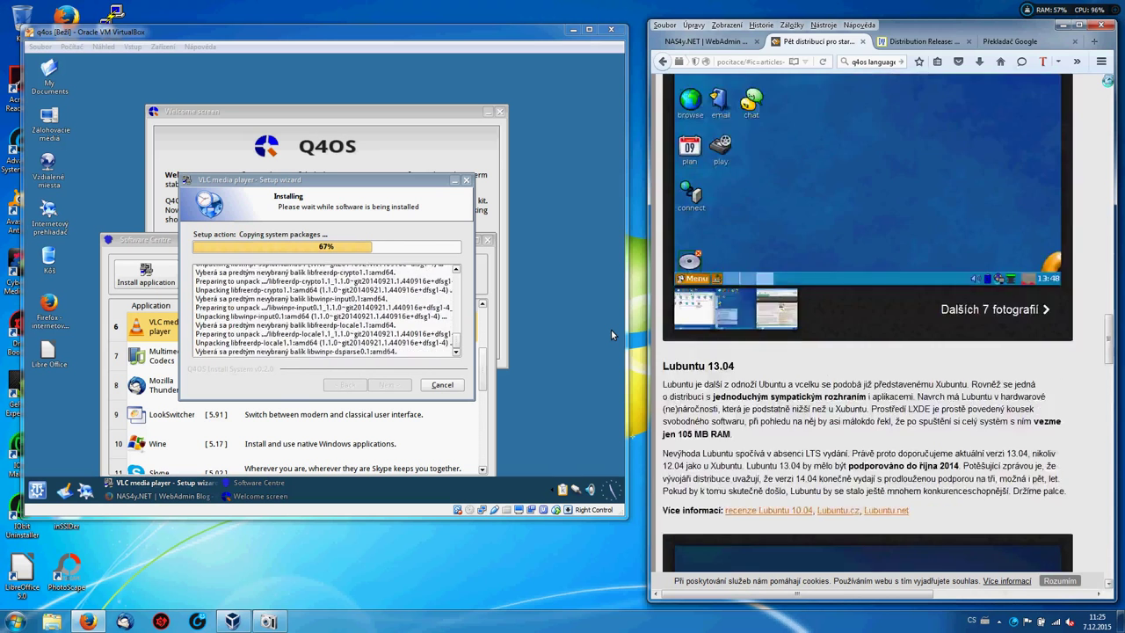
scroll(611, 329, up, 8)
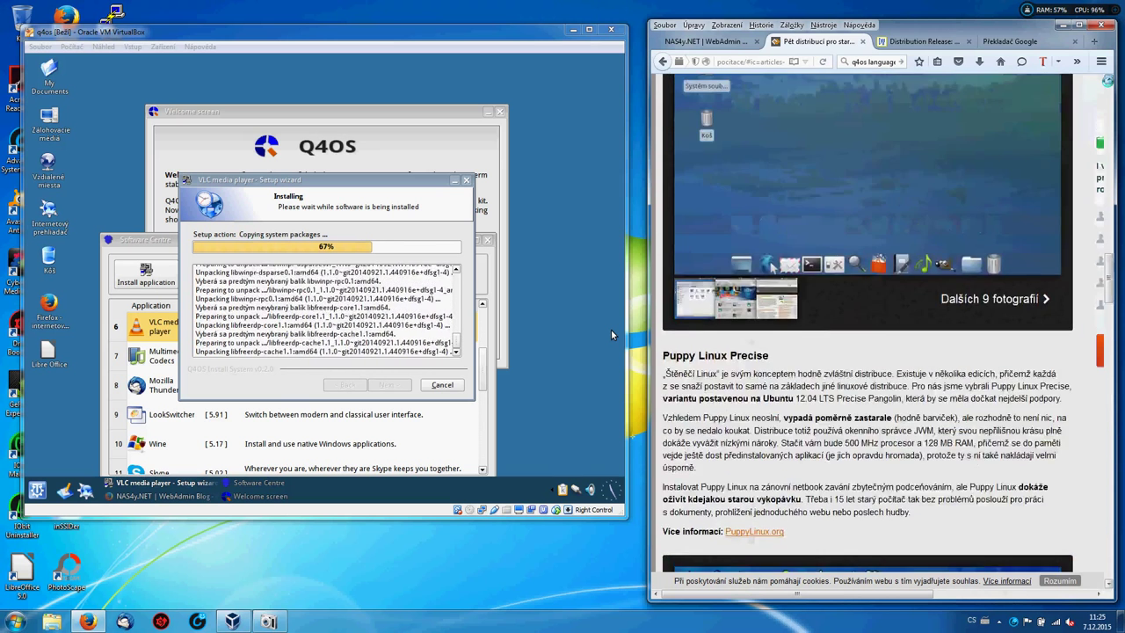
scroll(610, 328, up, 3)
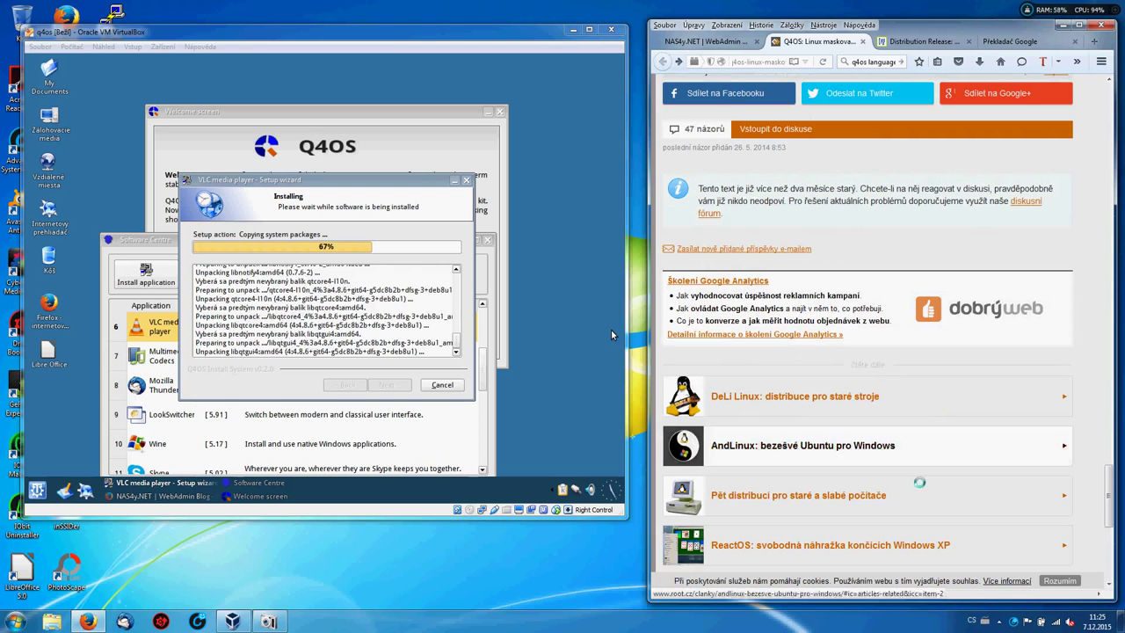
Open the related ReactOS article and read down to its rating and share buttons.
click(838, 543)
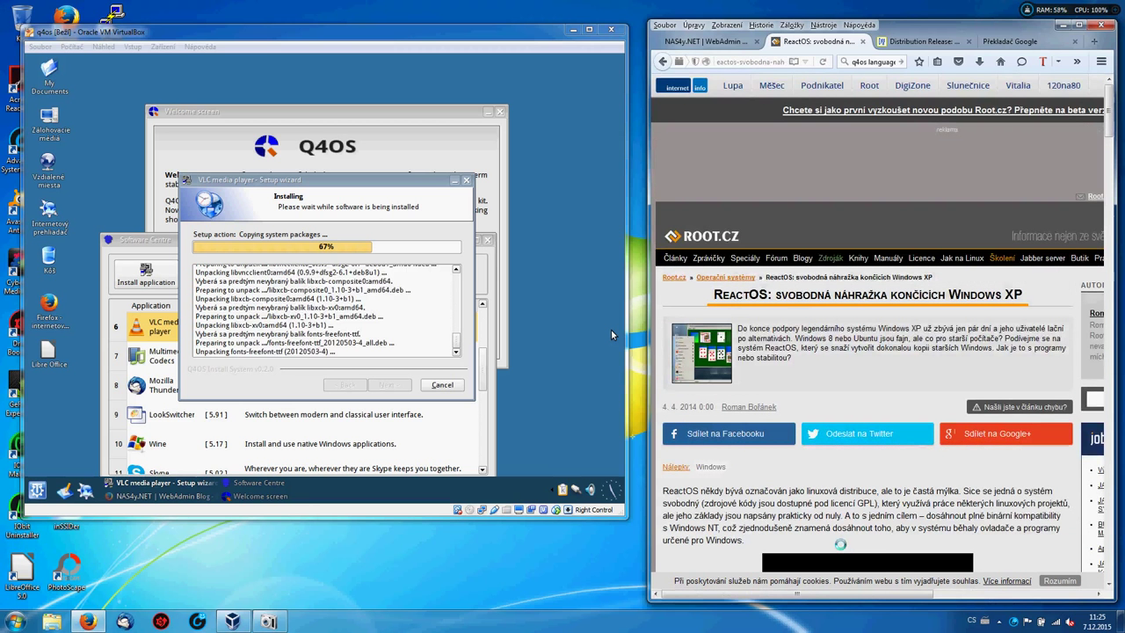
scroll(610, 328, down, 3)
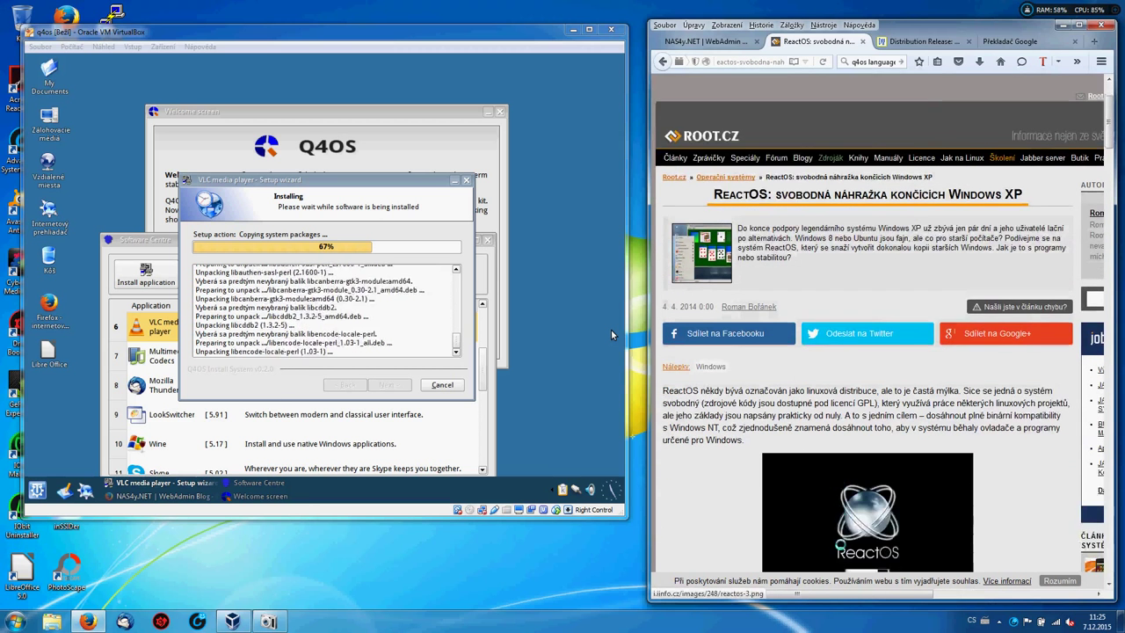
scroll(611, 328, down, 3)
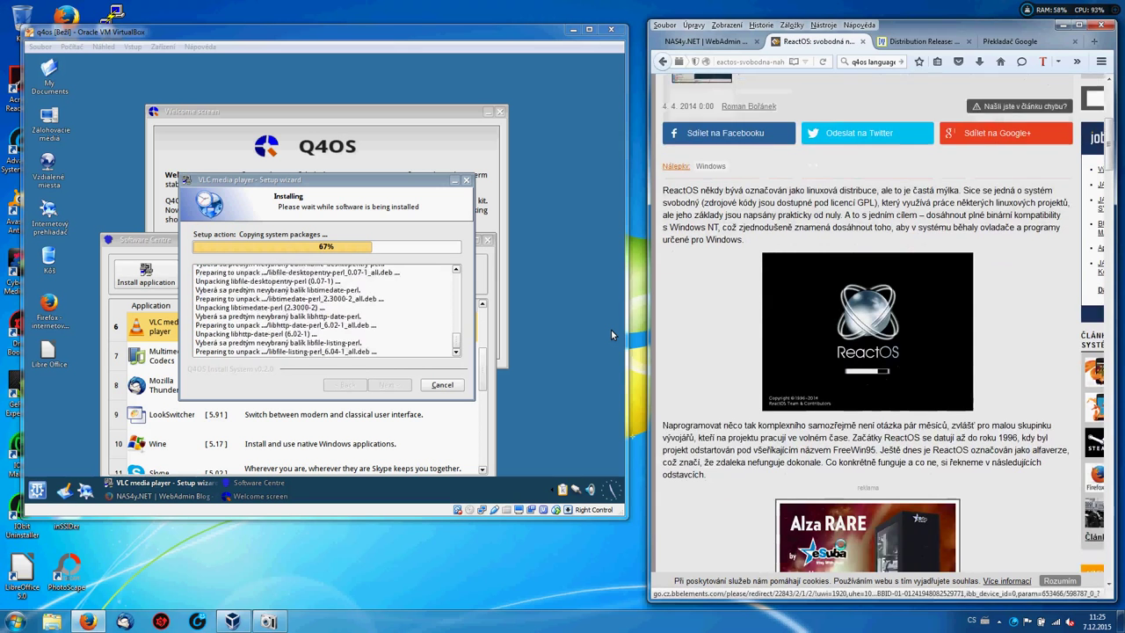
scroll(611, 329, down, 5)
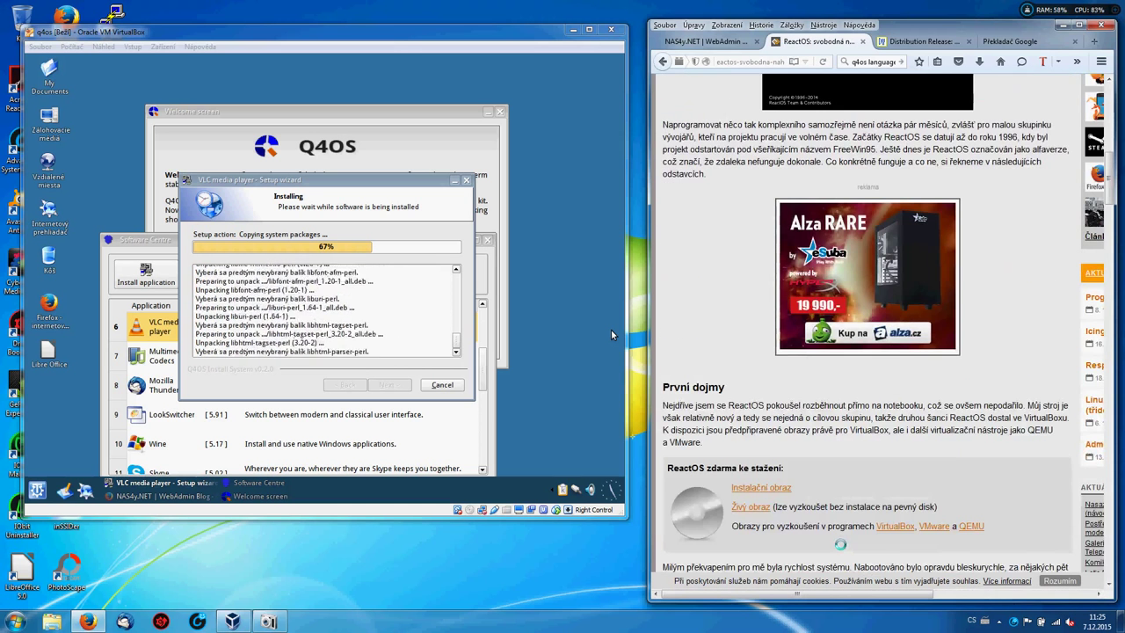
scroll(611, 329, down, 3)
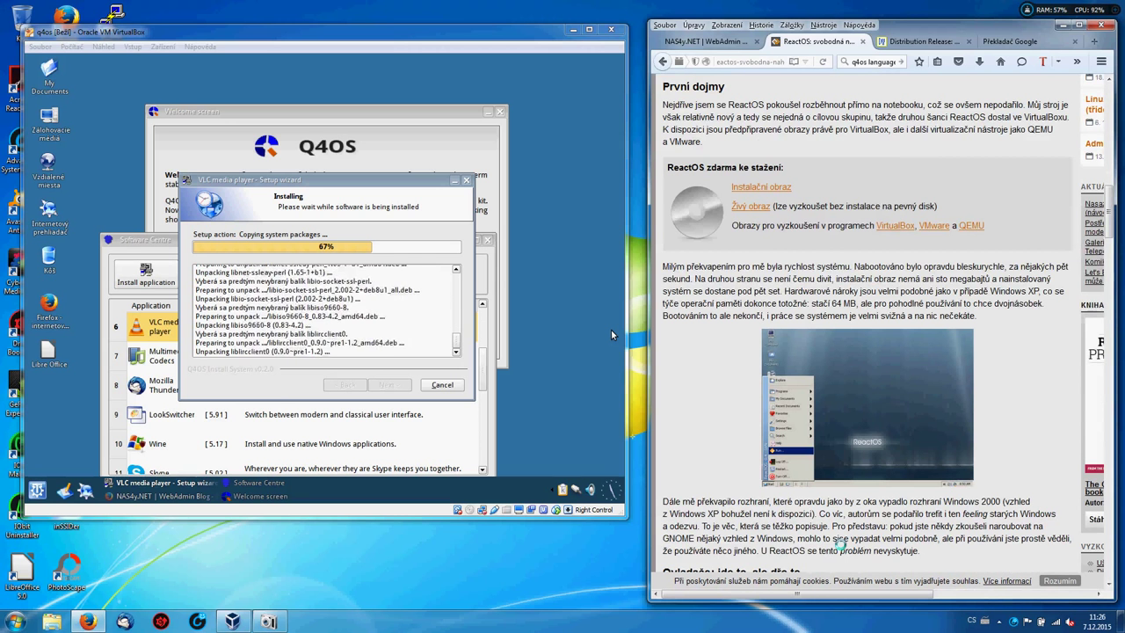
scroll(611, 328, down, 5)
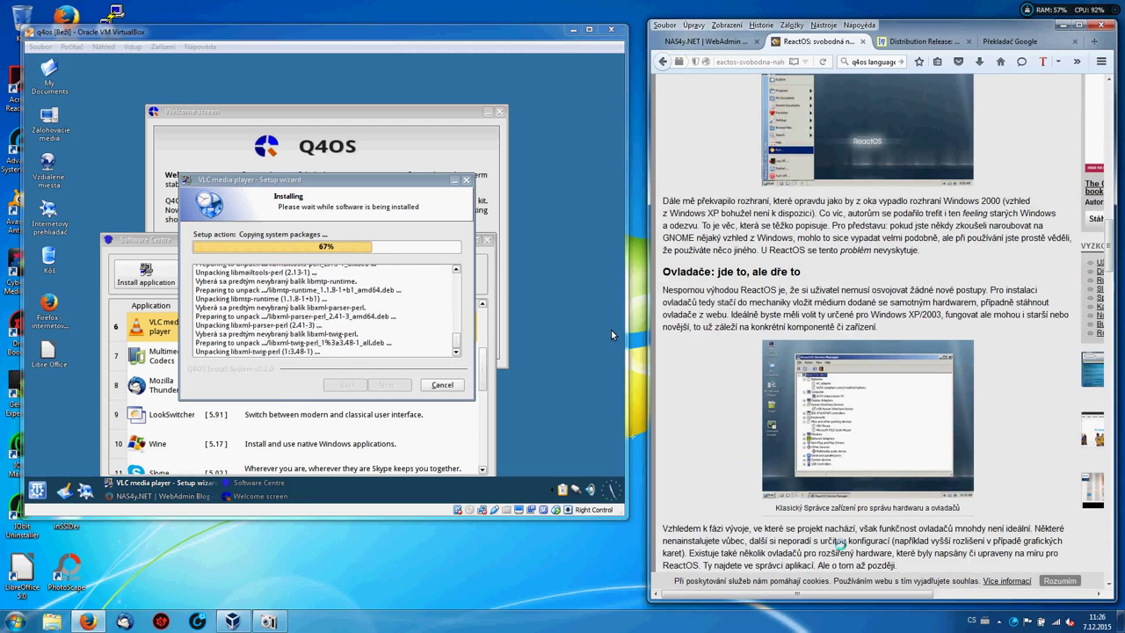
scroll(613, 335, down, 3)
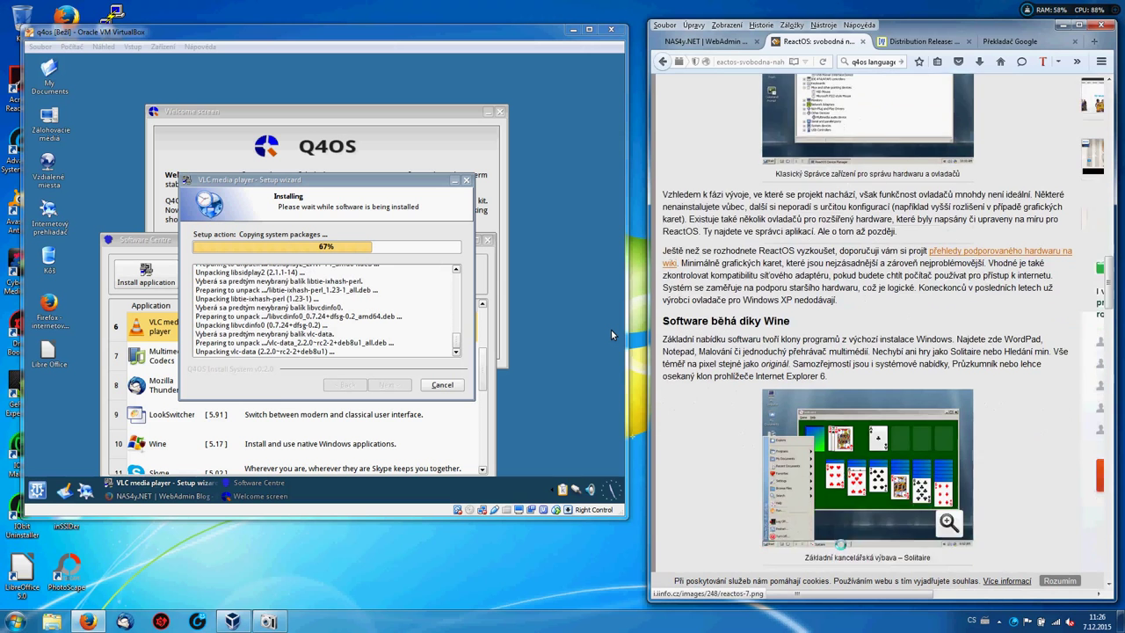
scroll(612, 335, down, 3)
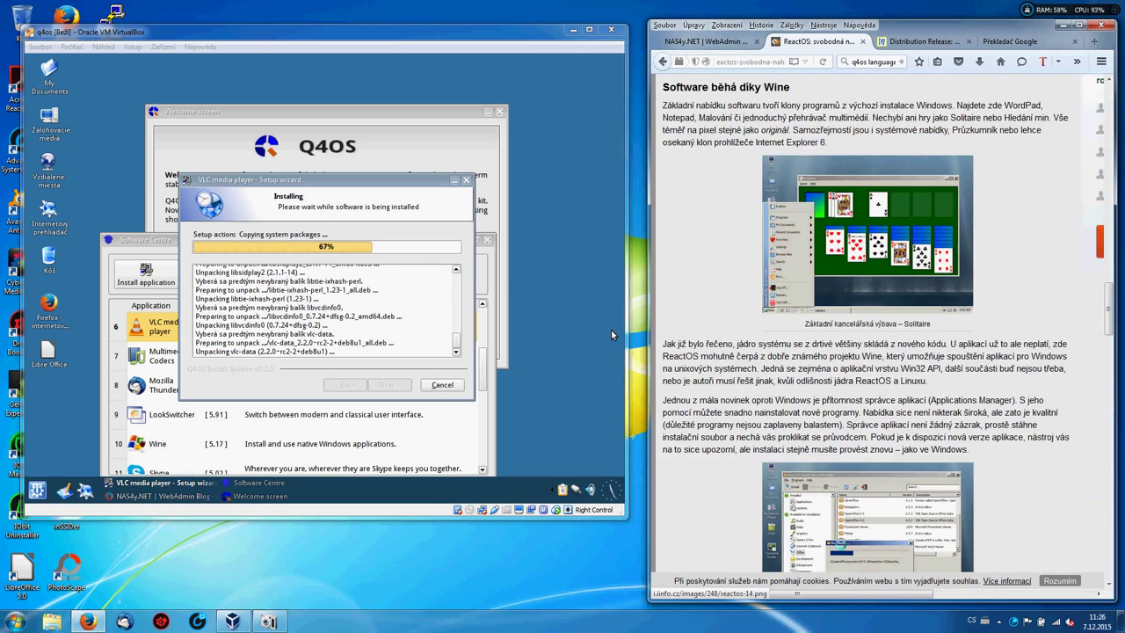
scroll(613, 335, down, 4)
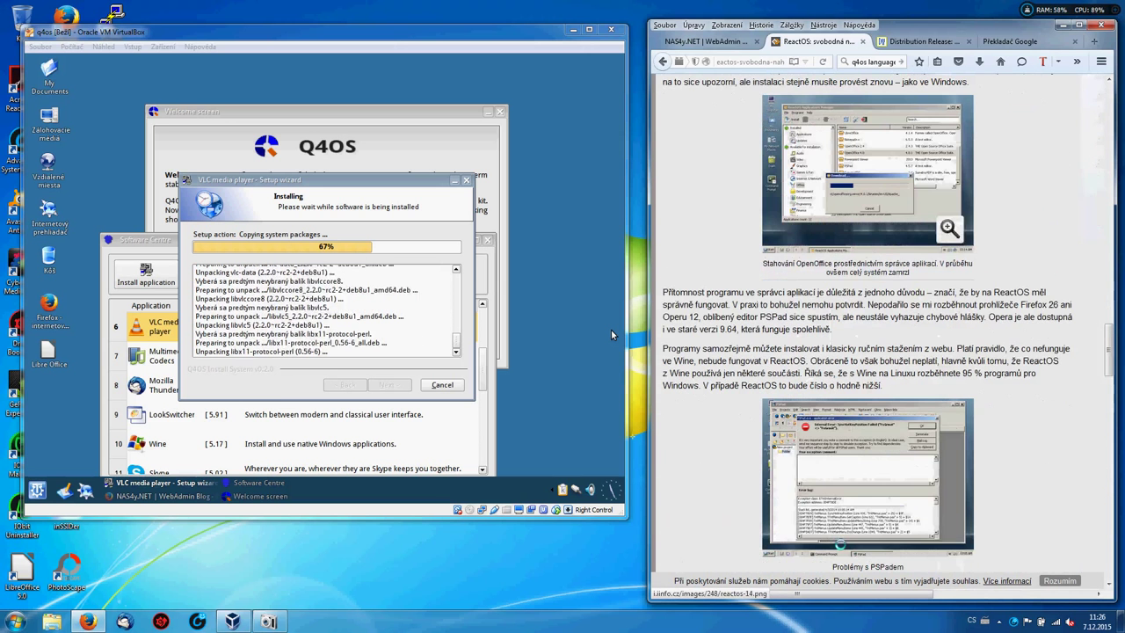
scroll(613, 334, down, 1)
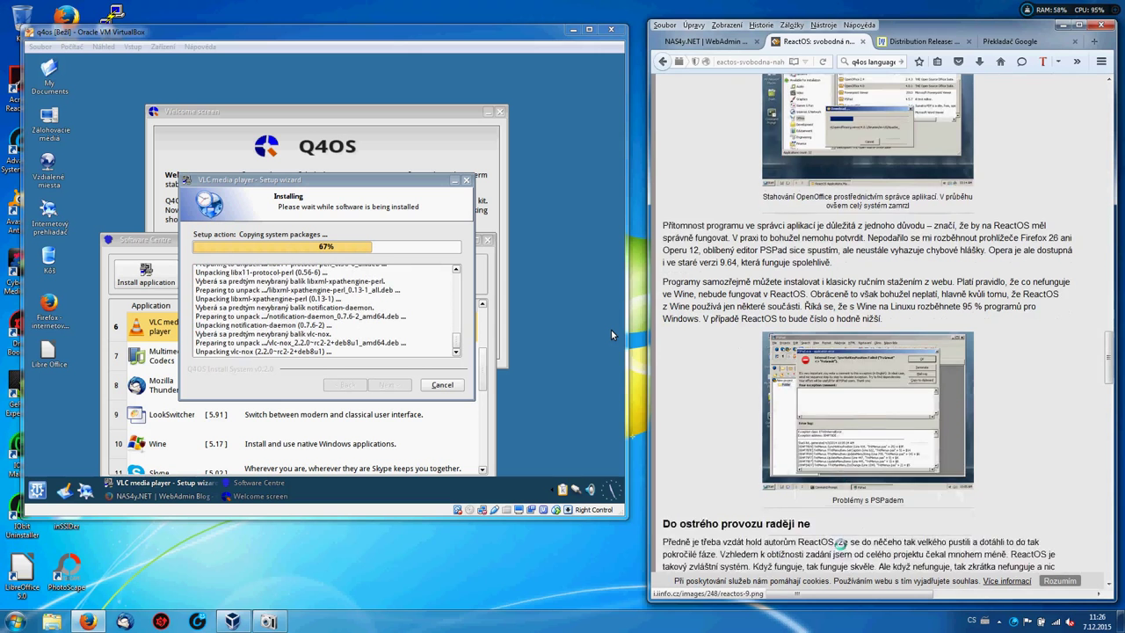
scroll(612, 335, down, 2)
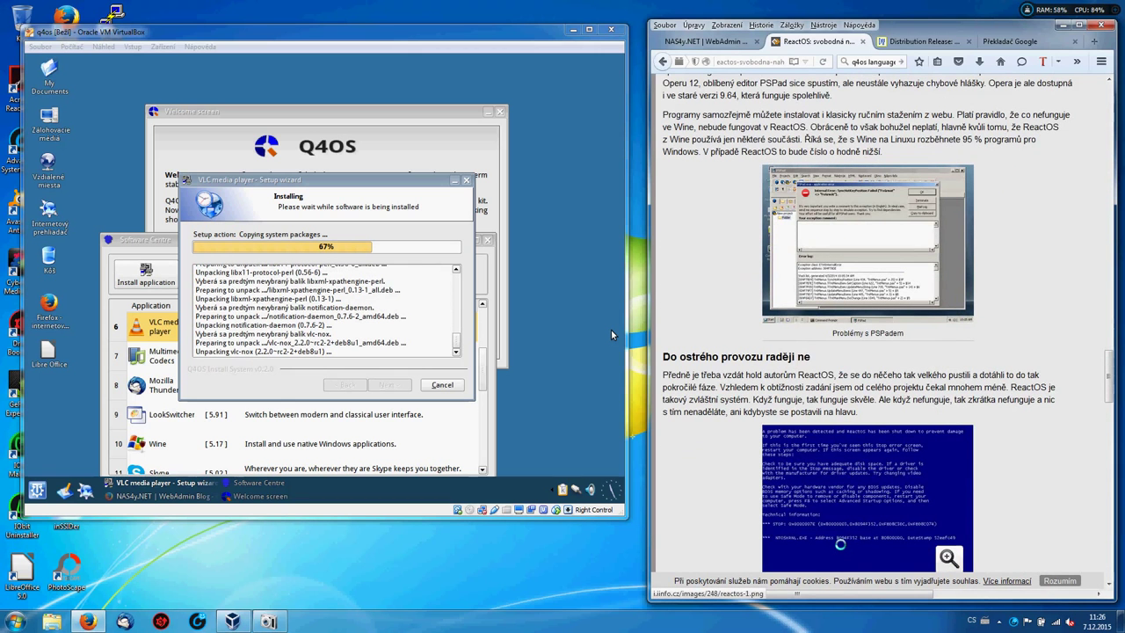
scroll(612, 335, down, 4)
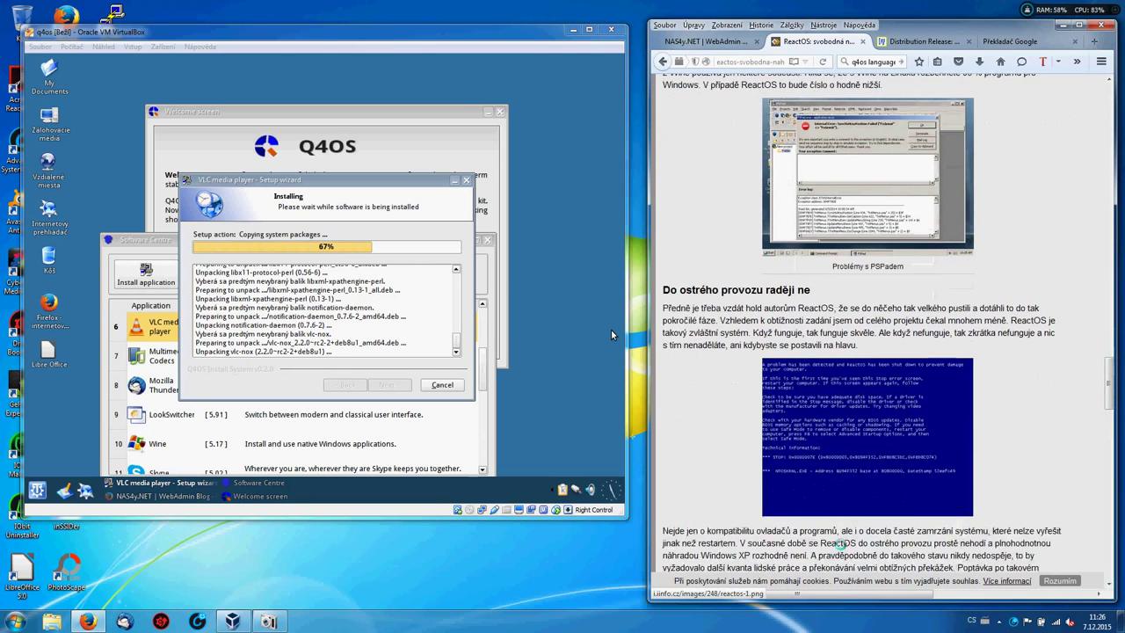
scroll(612, 335, down, 1)
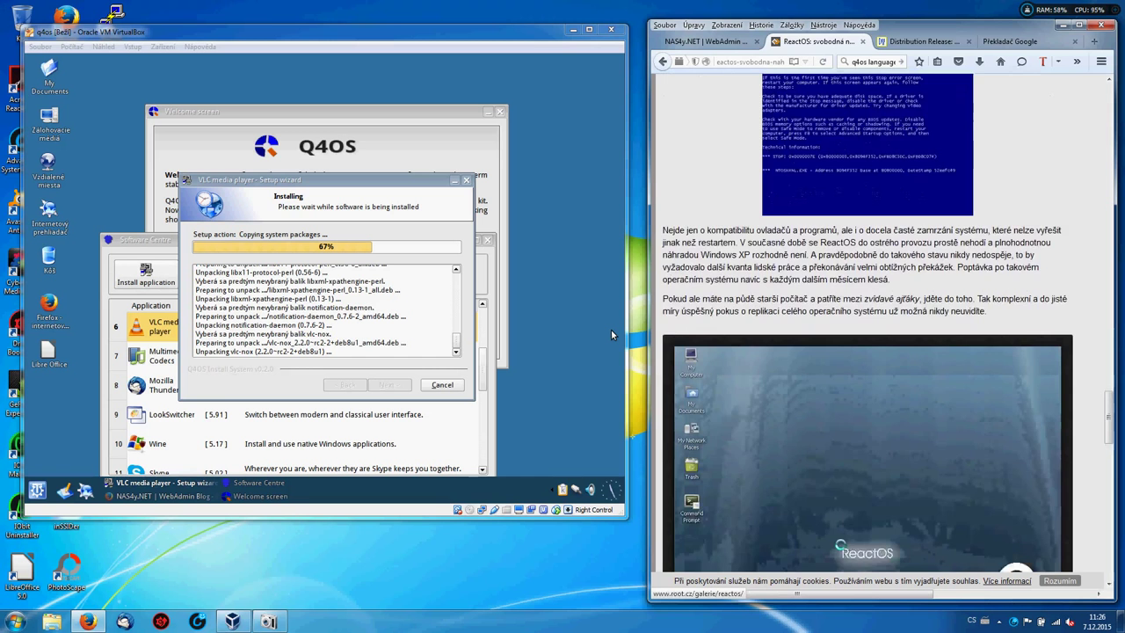
scroll(613, 334, down, 5)
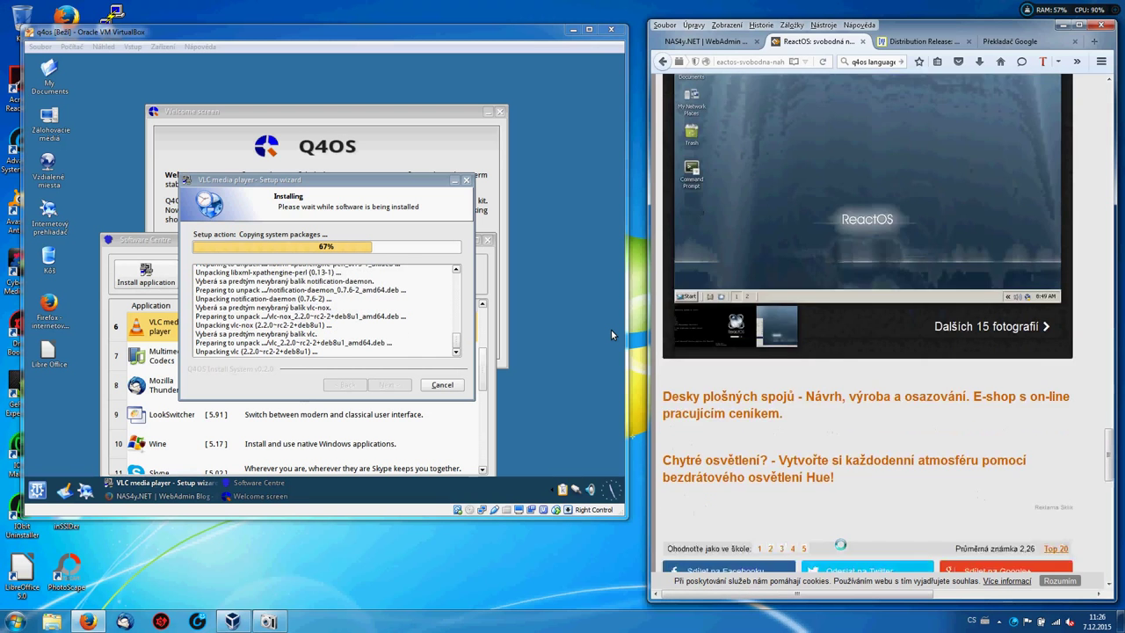
scroll(613, 334, down, 3)
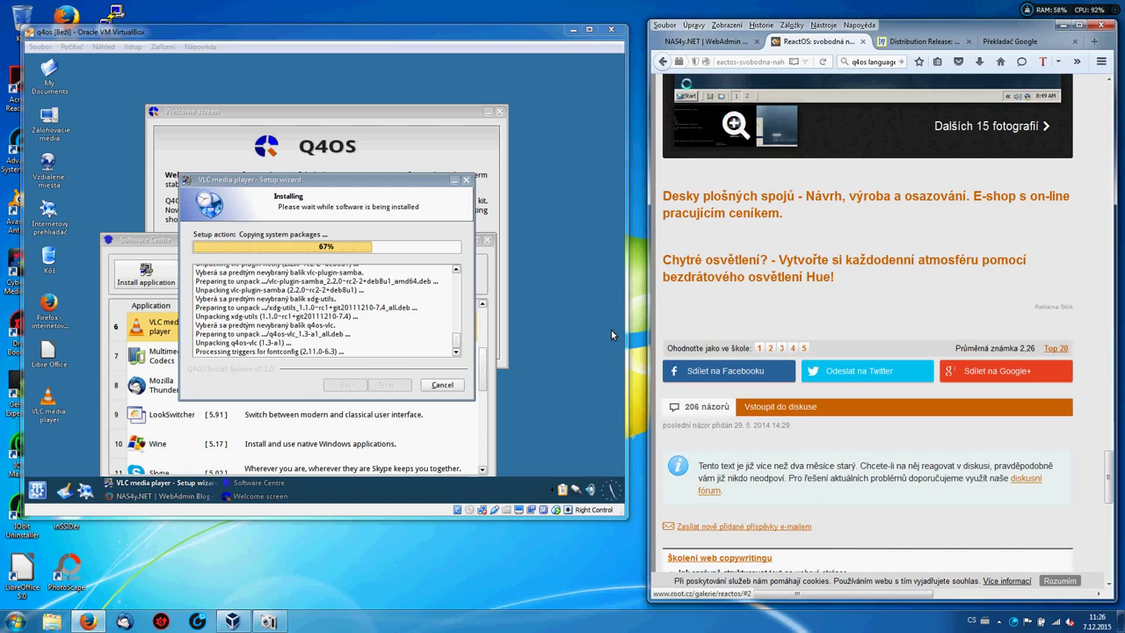
Go back to the Q4OS article, then load root.cz and scroll its homepage.
click(660, 62)
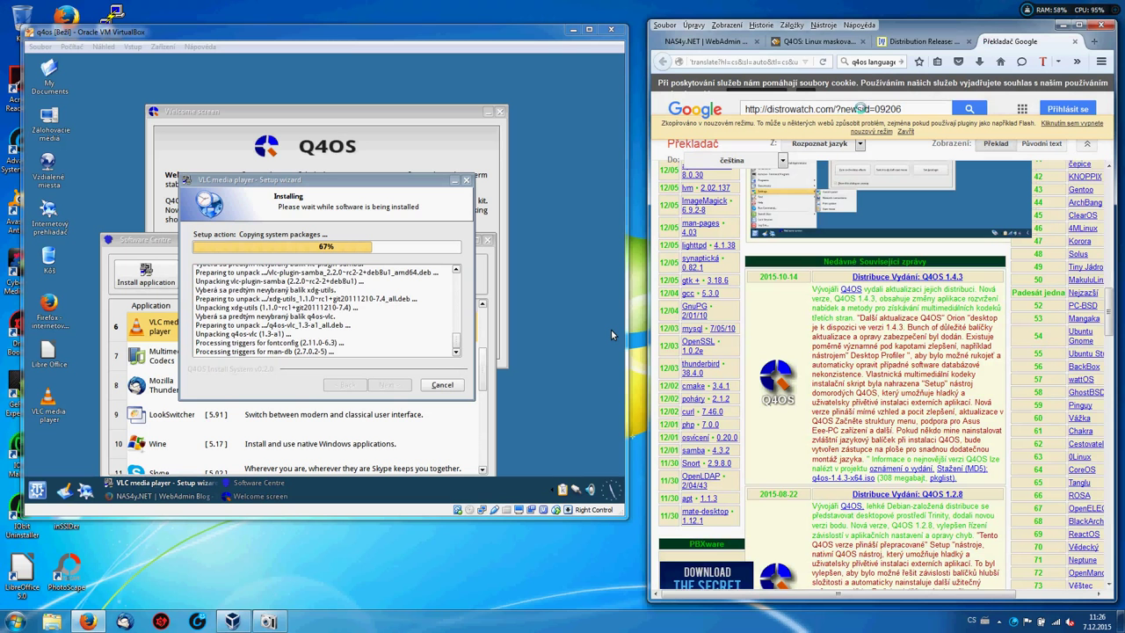
key(ctrl+l)
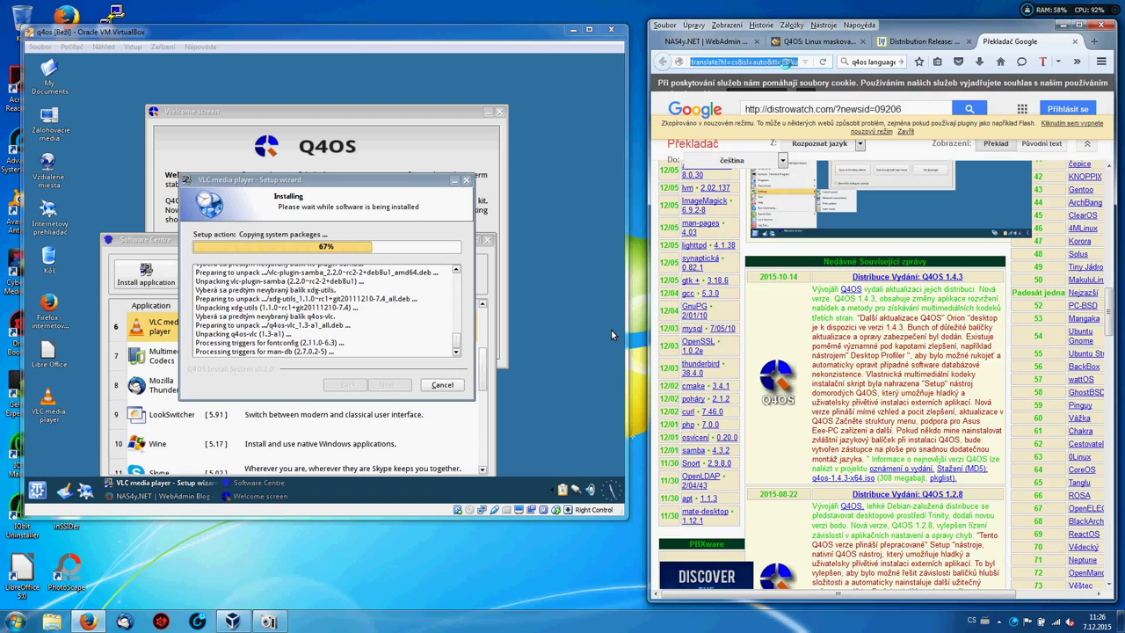
text(r)
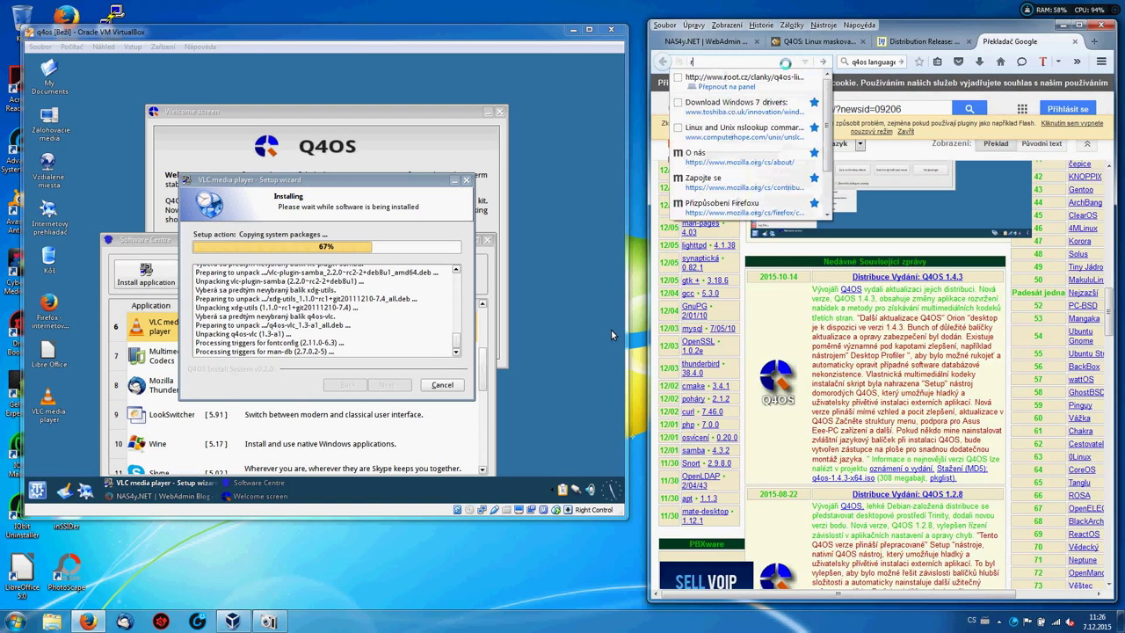
text(oot.cz)
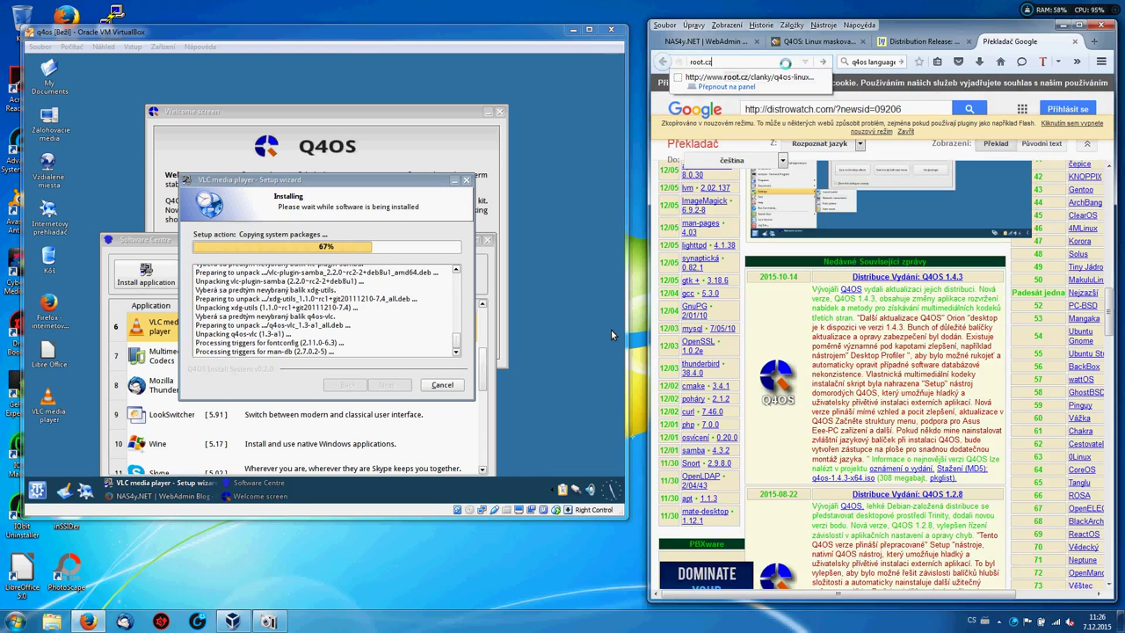
key(Return)
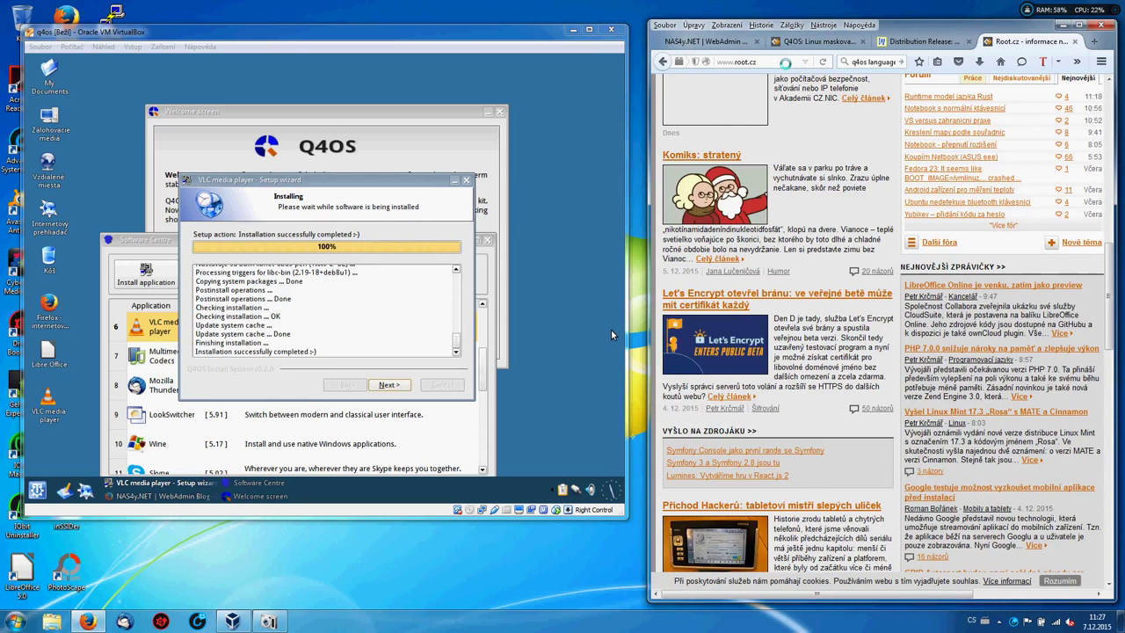
scroll(612, 335, down, 5)
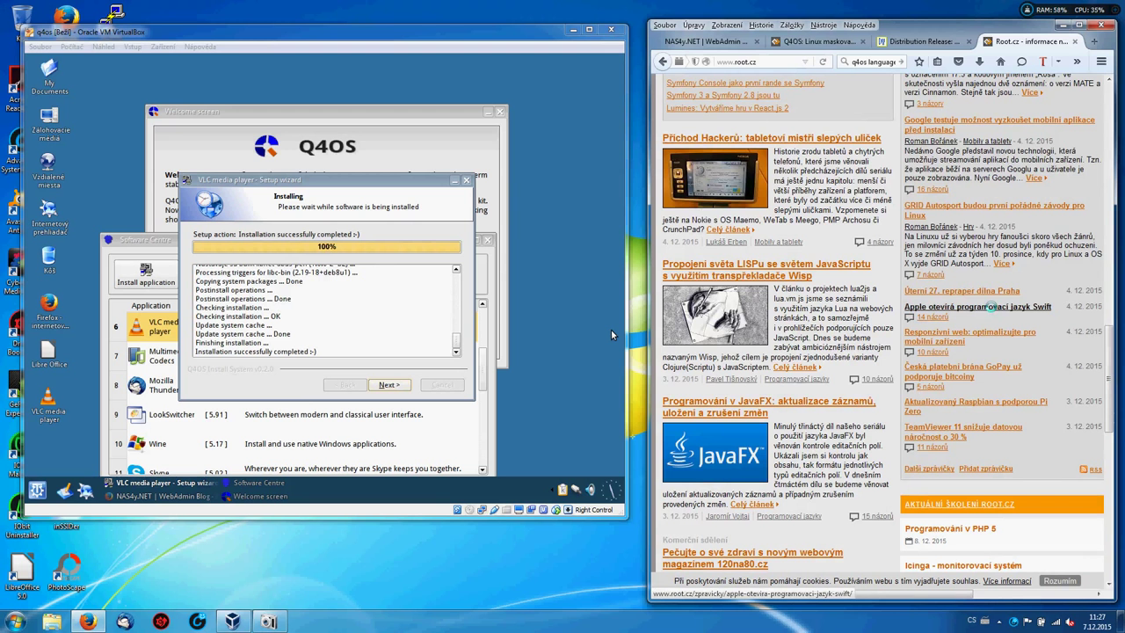
Open root.cz's news item on Apple opening Swift, scroll it and zoom in.
click(991, 306)
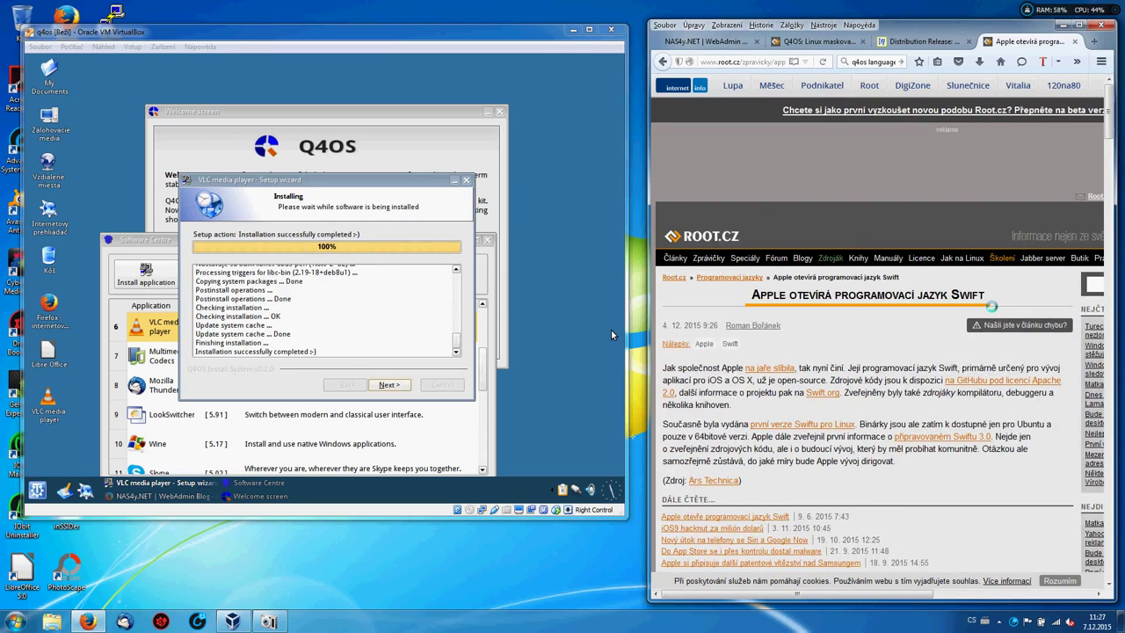
scroll(613, 334, down, 2)
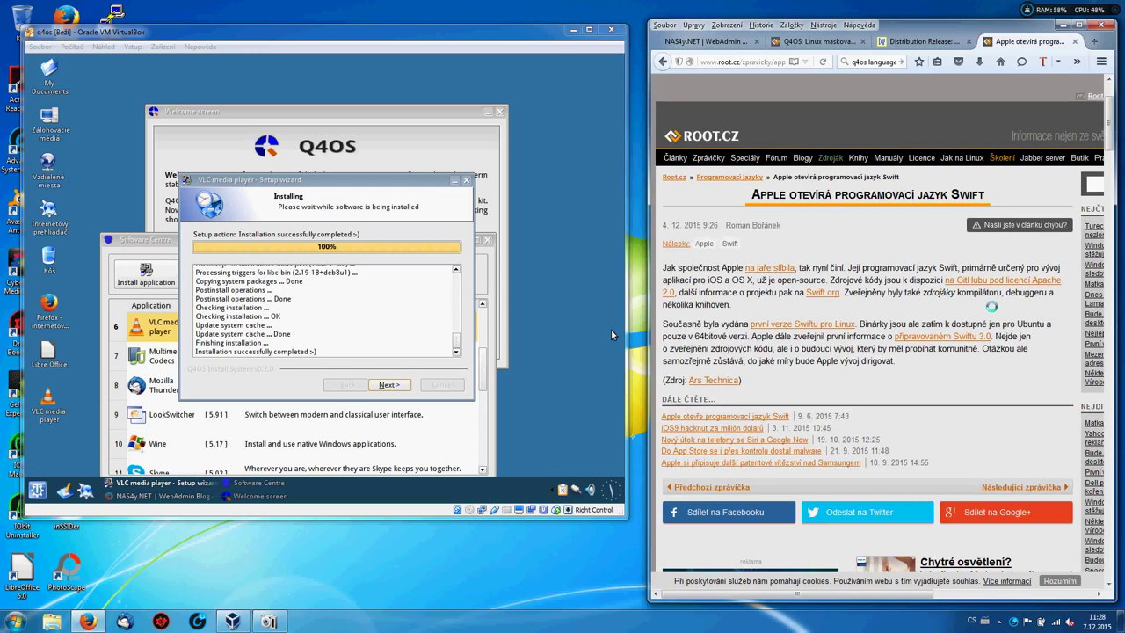
key(ctrl+plus)
key(ctrl+plus)
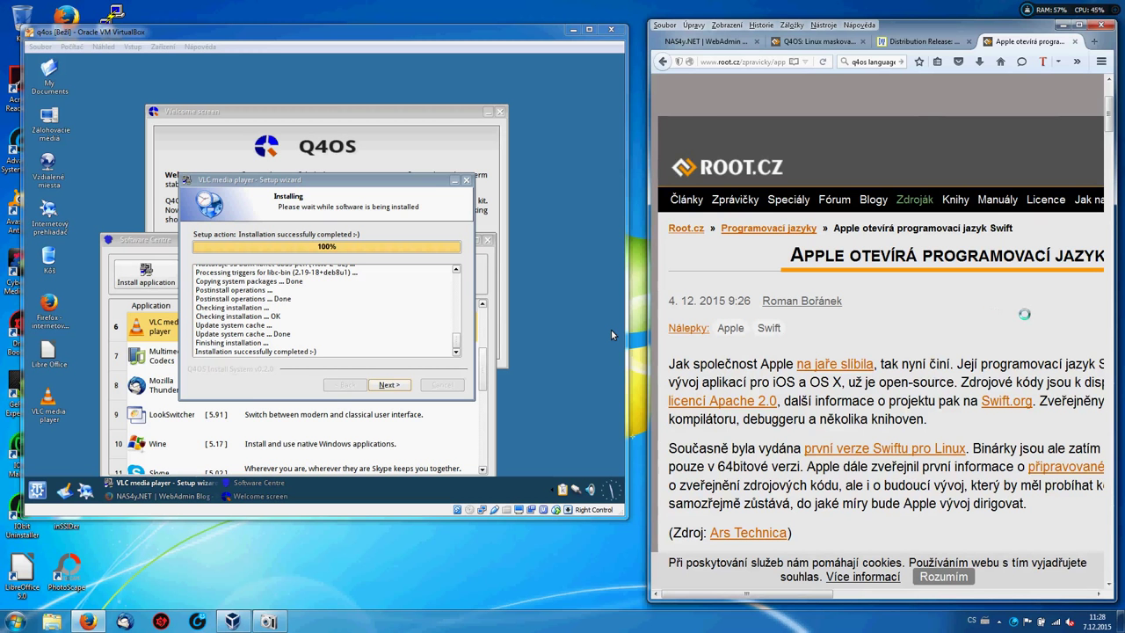
Browse and zoom root.cz's Manuály section, then return to the Q4OS tab's address bar.
click(997, 200)
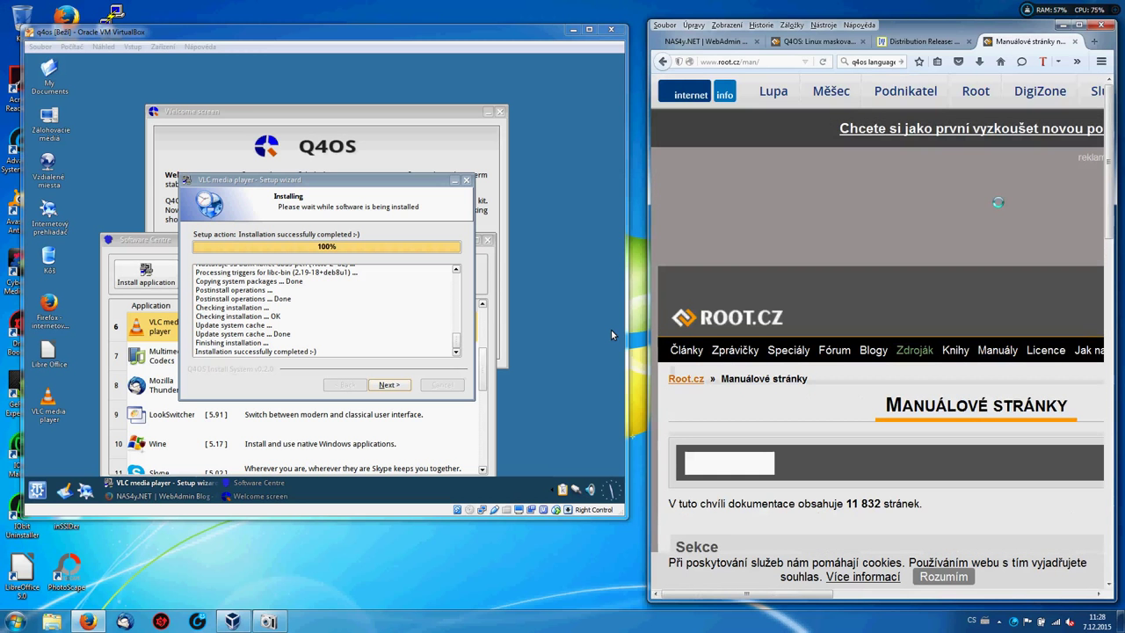
scroll(997, 202, down, 5)
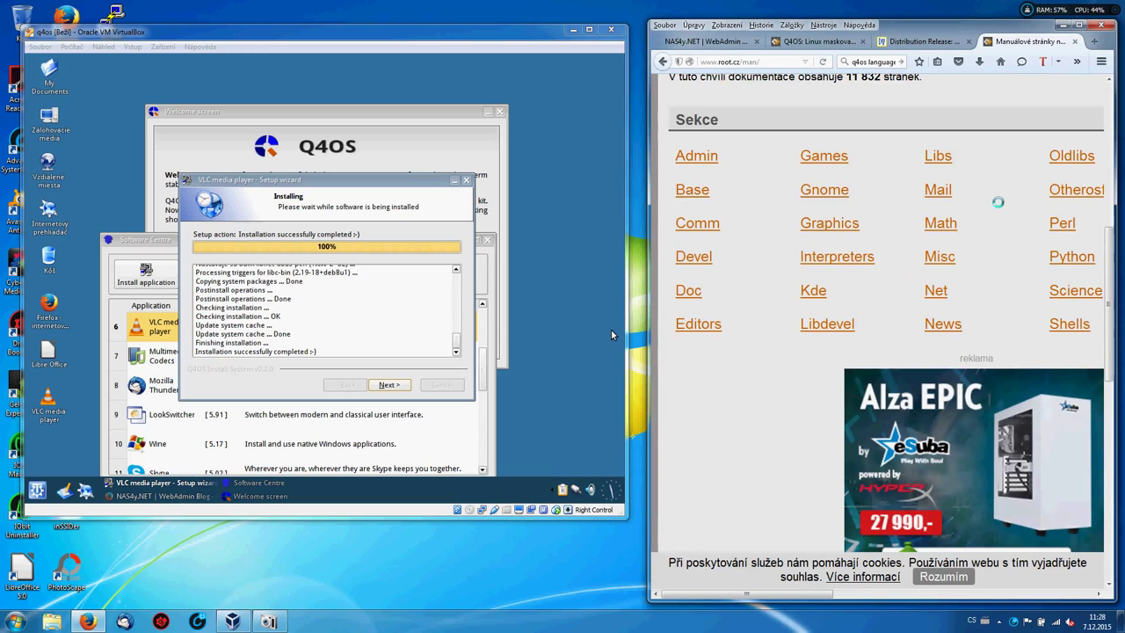
scroll(997, 202, down, 2)
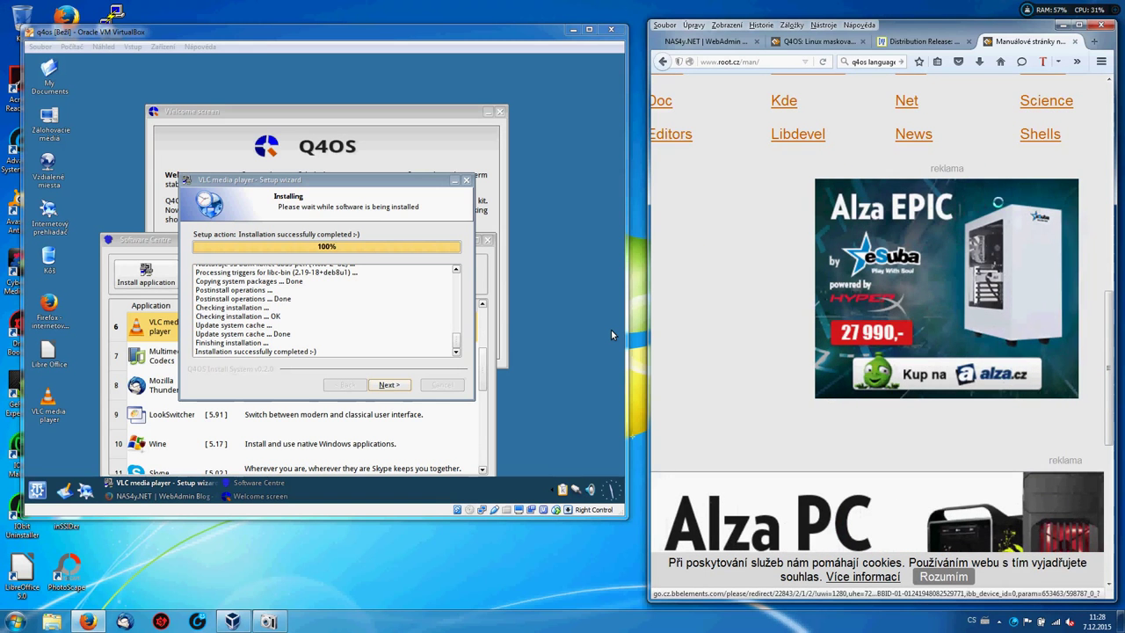
ctrl+scroll(997, 202, down, 3)
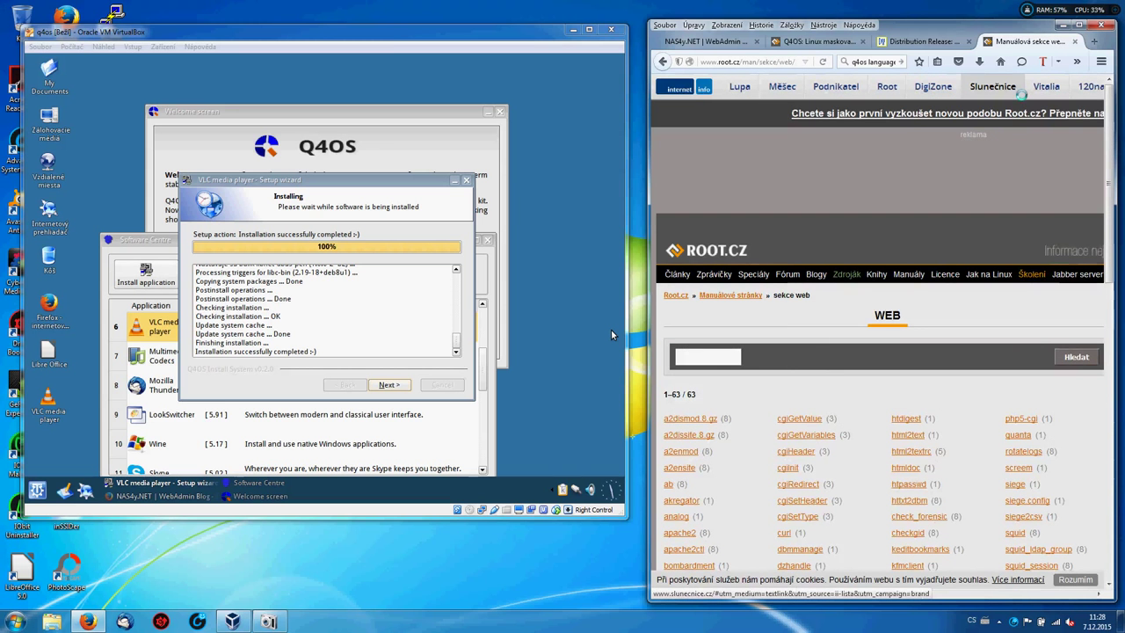
key(ctrl+plus)
scroll(613, 335, down, 6)
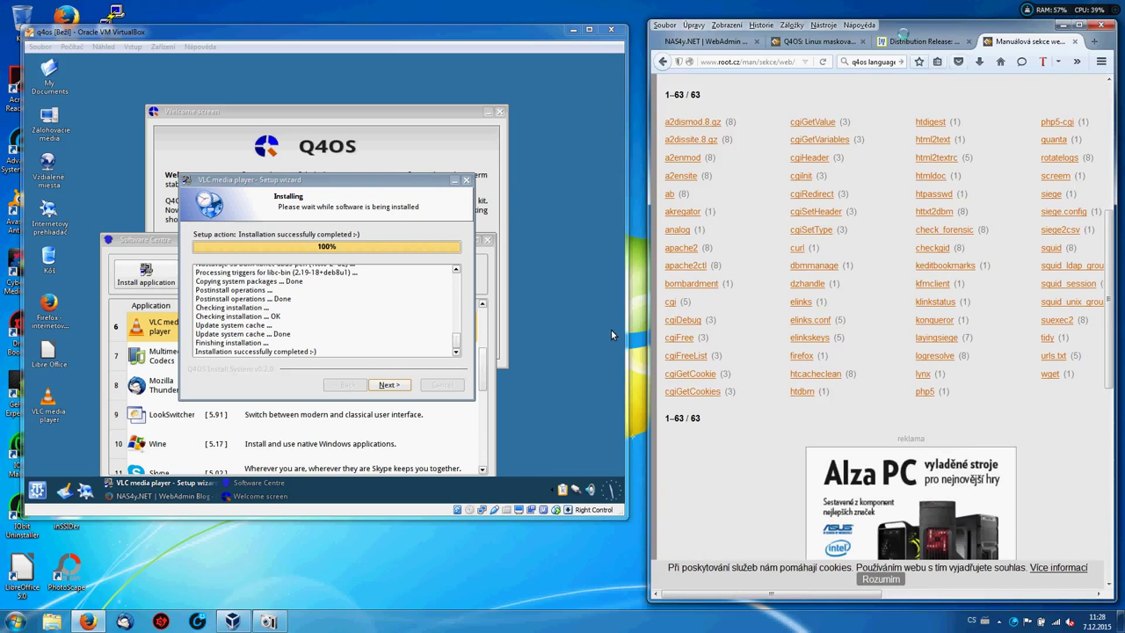
key(ctrl+2)
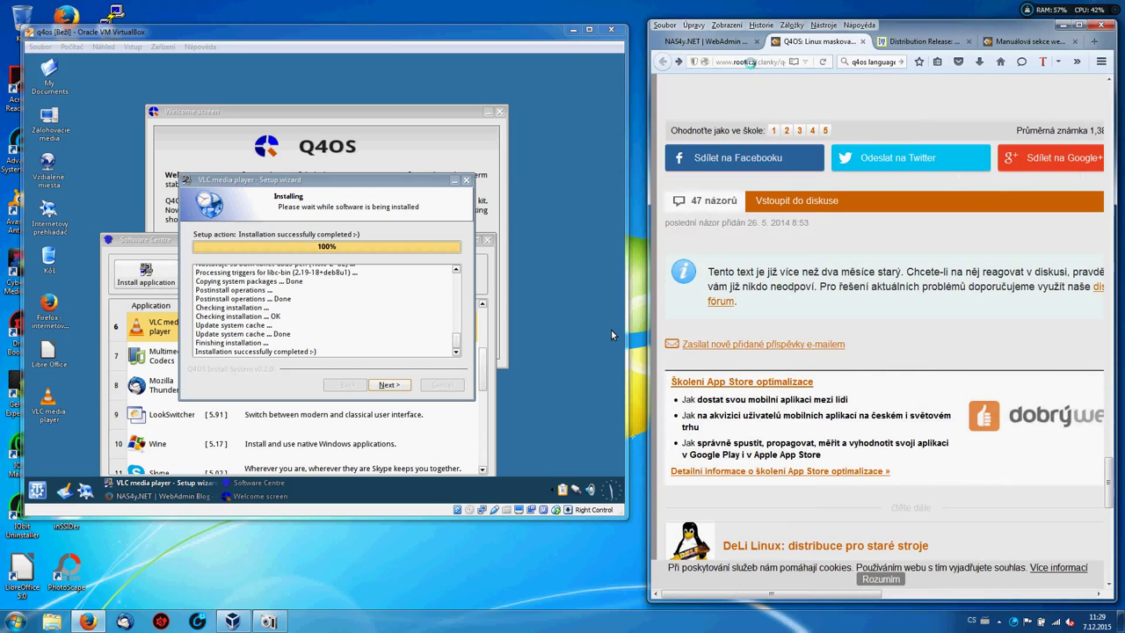
key(ctrl+l)
Load linux.cz in Firefox and advance the finished VLC setup to its completion page.
text(l)
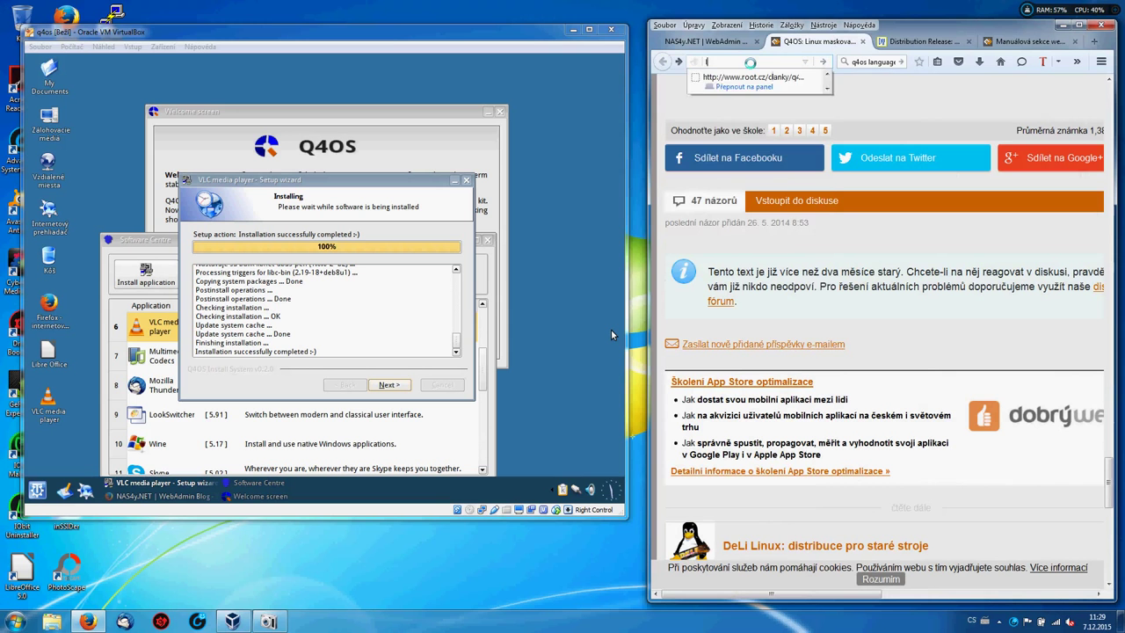
text(inux.)
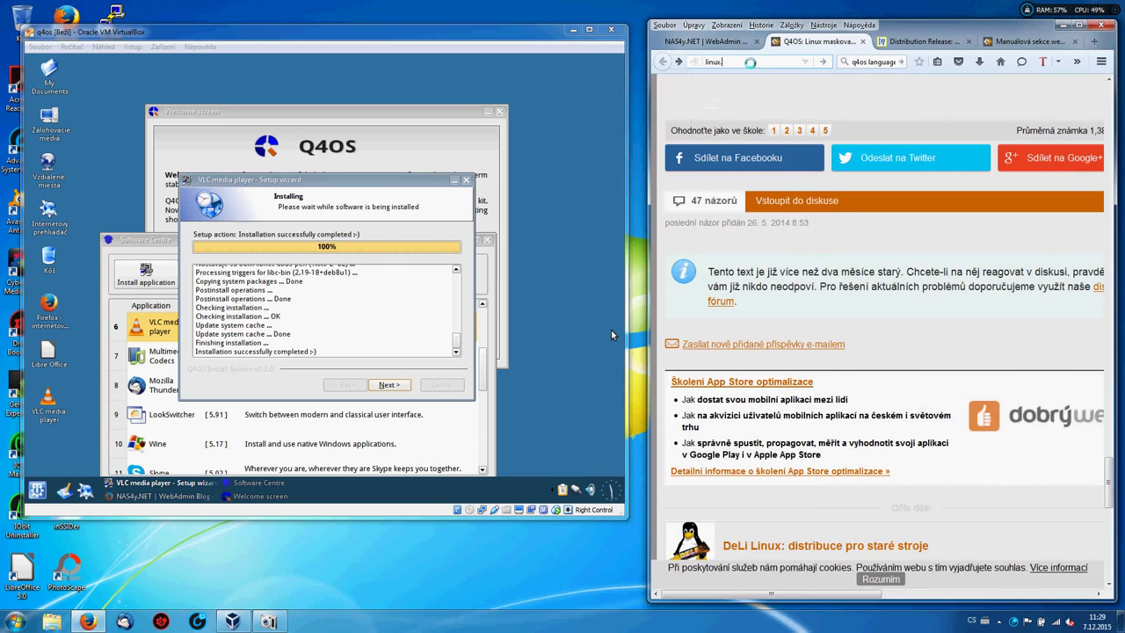
text(cz)
key(Return)
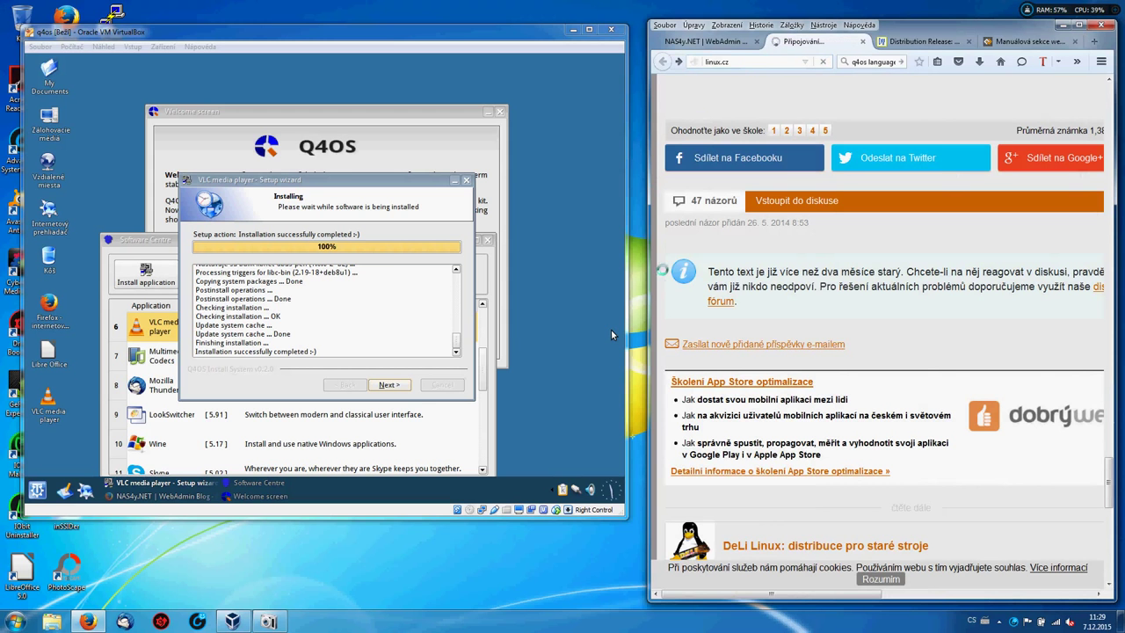
click(389, 385)
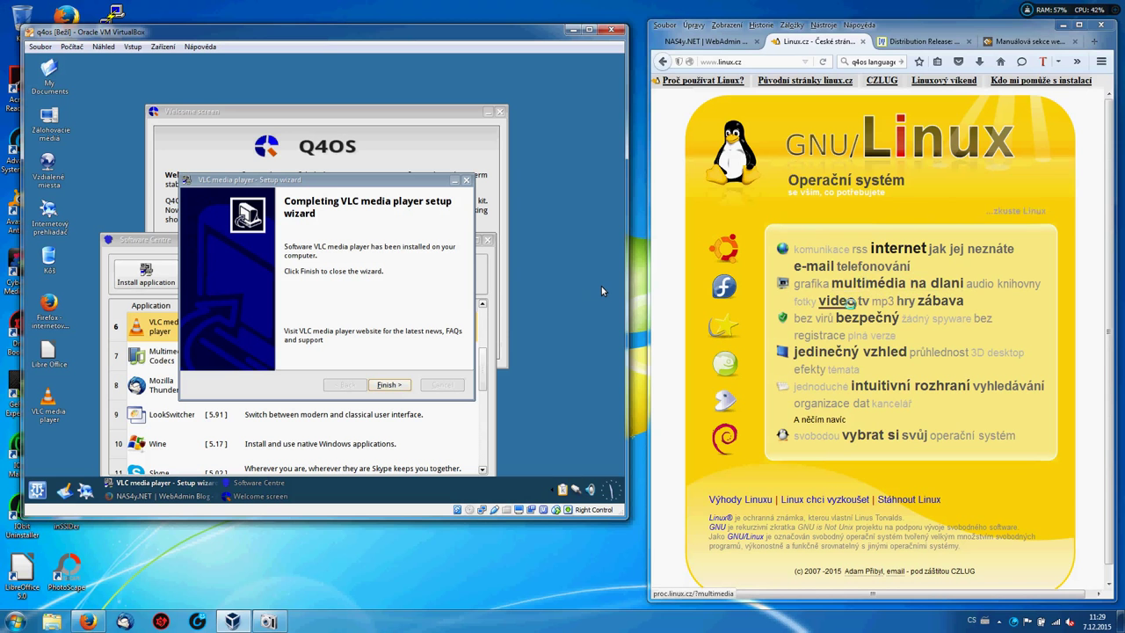
Open the linux.cz video article, then follow the Debian logo to 'Jak získat Debian'.
click(839, 300)
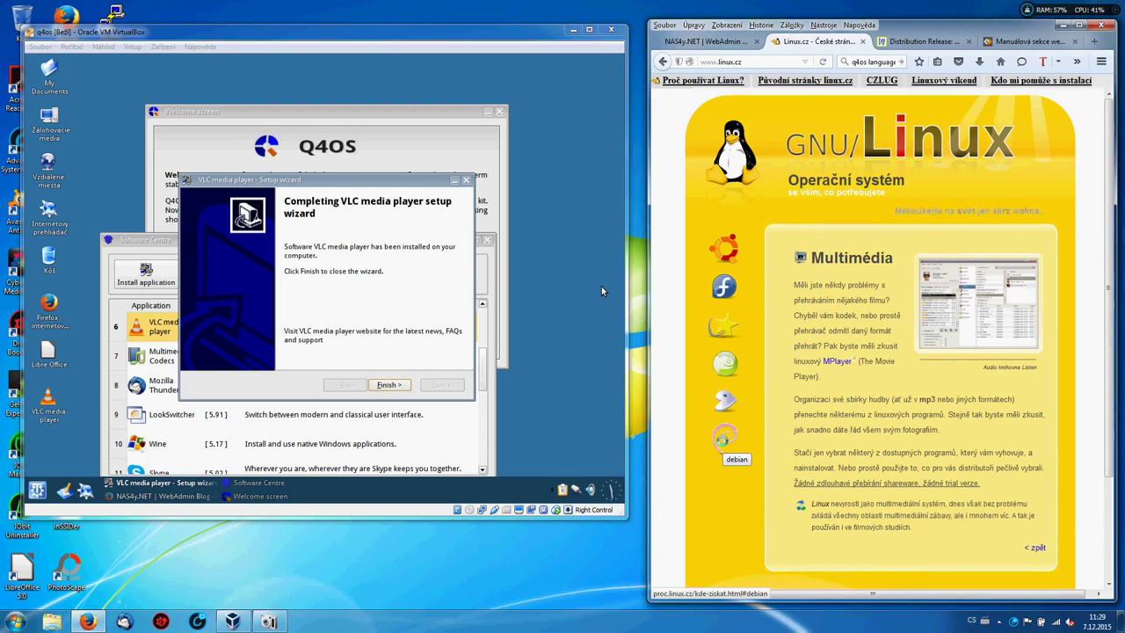
click(722, 437)
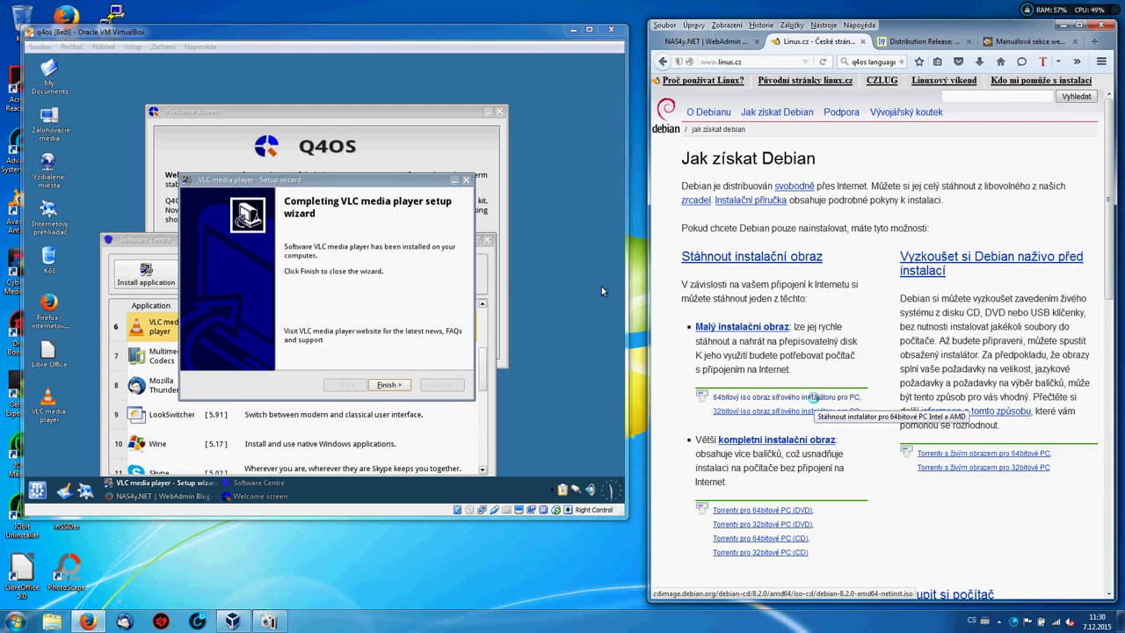
Start the 64-bit Debian netinst download, then open the live install images page at the stable release section.
click(813, 397)
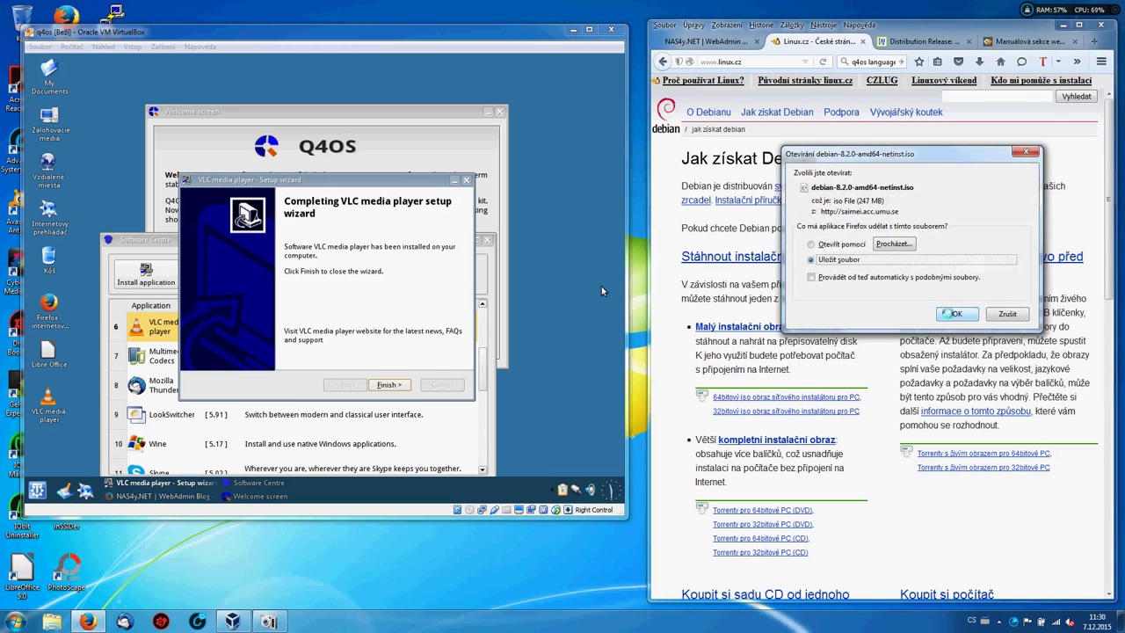
key(Return)
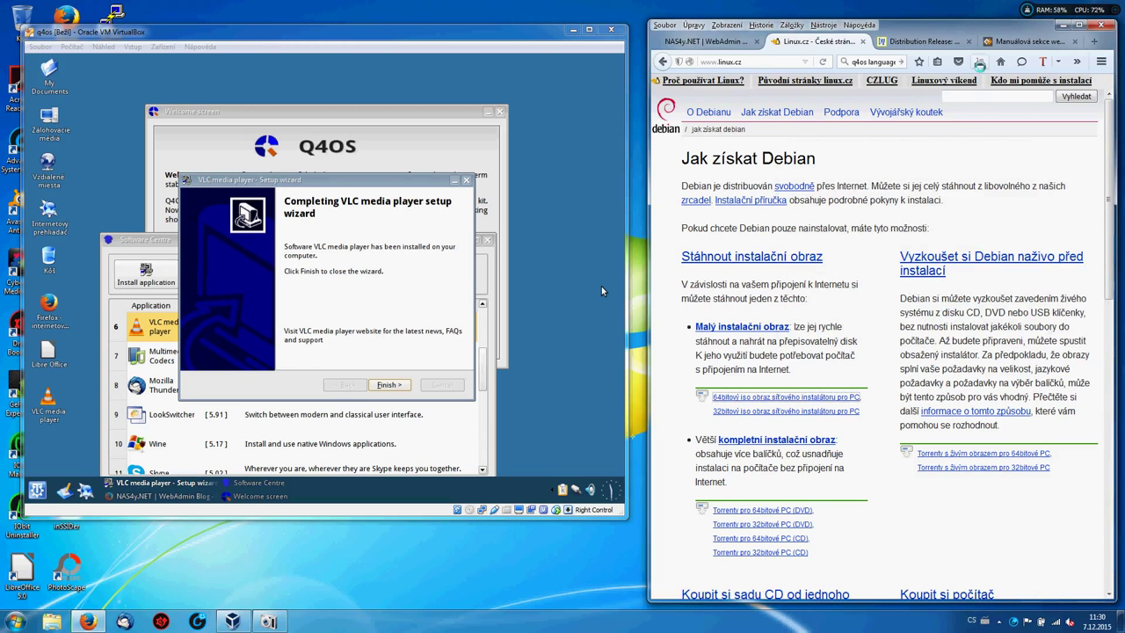
click(979, 256)
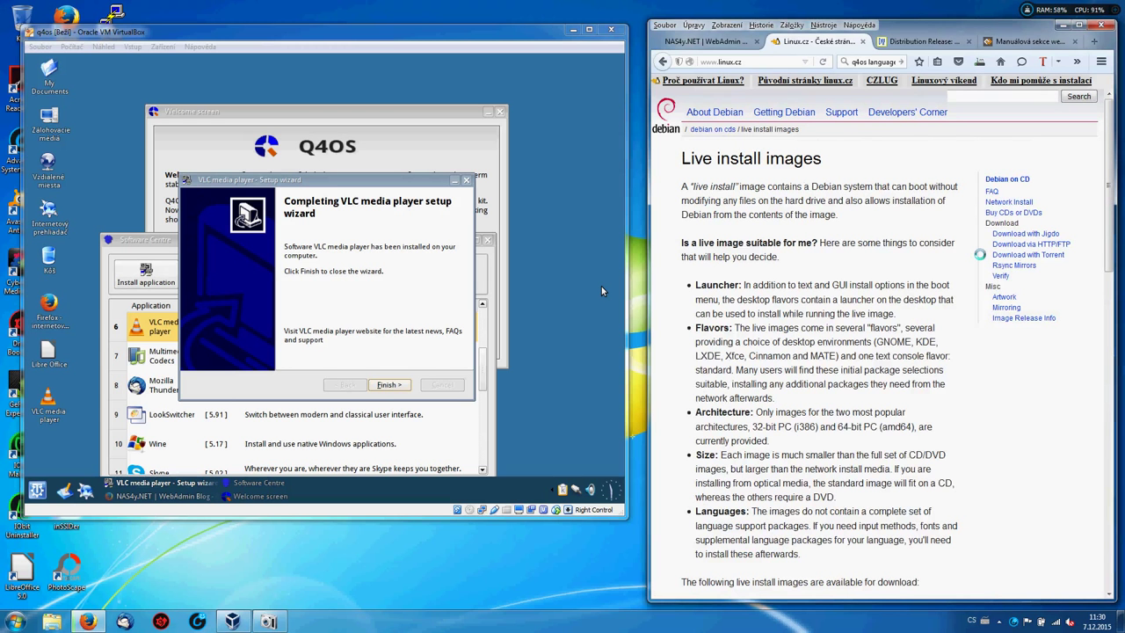
scroll(979, 254, down, 7)
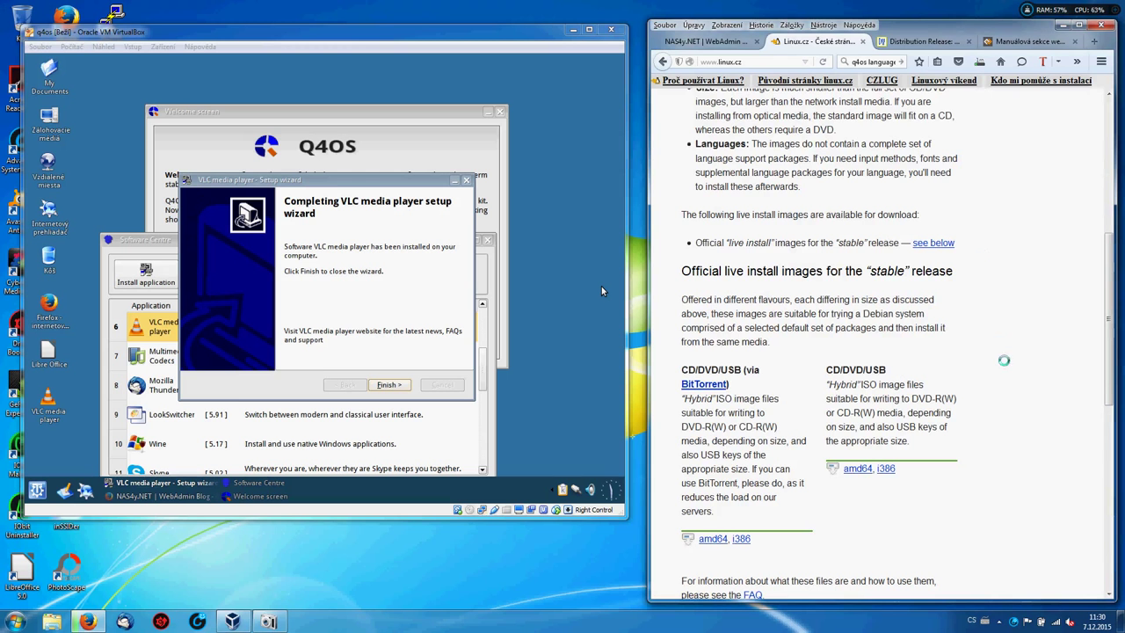
From the amd64 live image listing, save debian-live-8.2.0-amd64-standard.iso (416 MB).
click(850, 468)
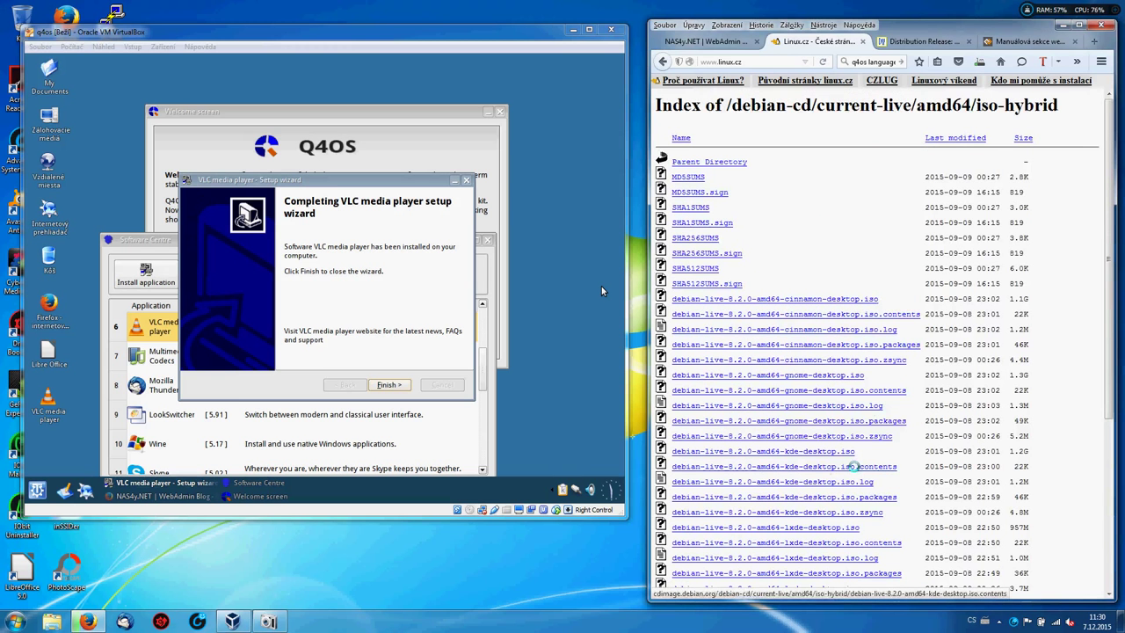
scroll(852, 466, down, 5)
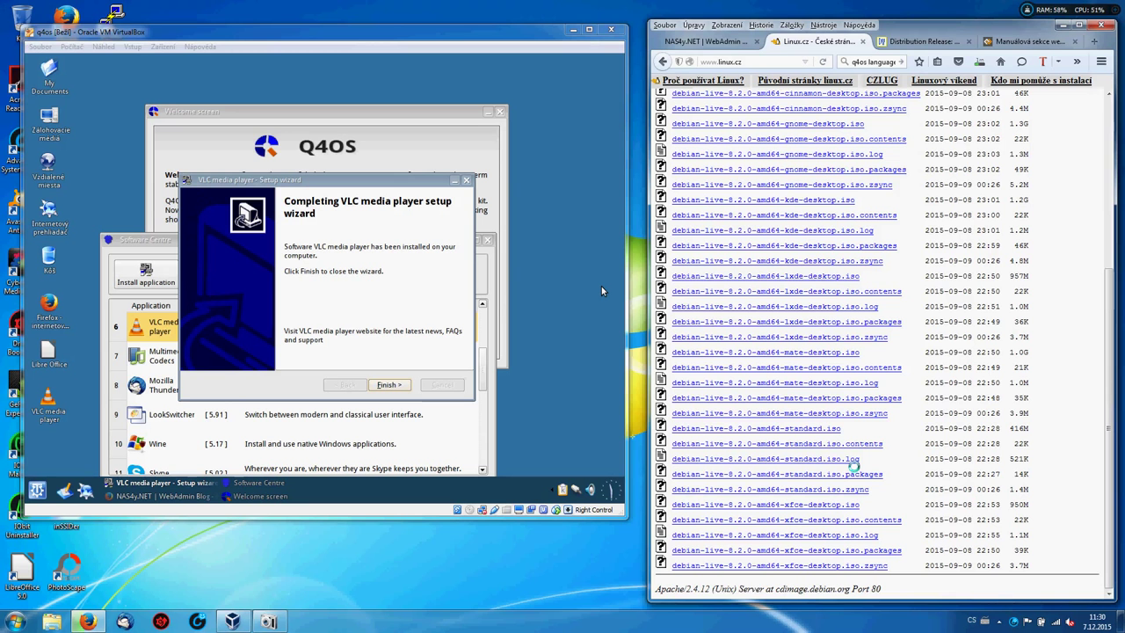
click(822, 428)
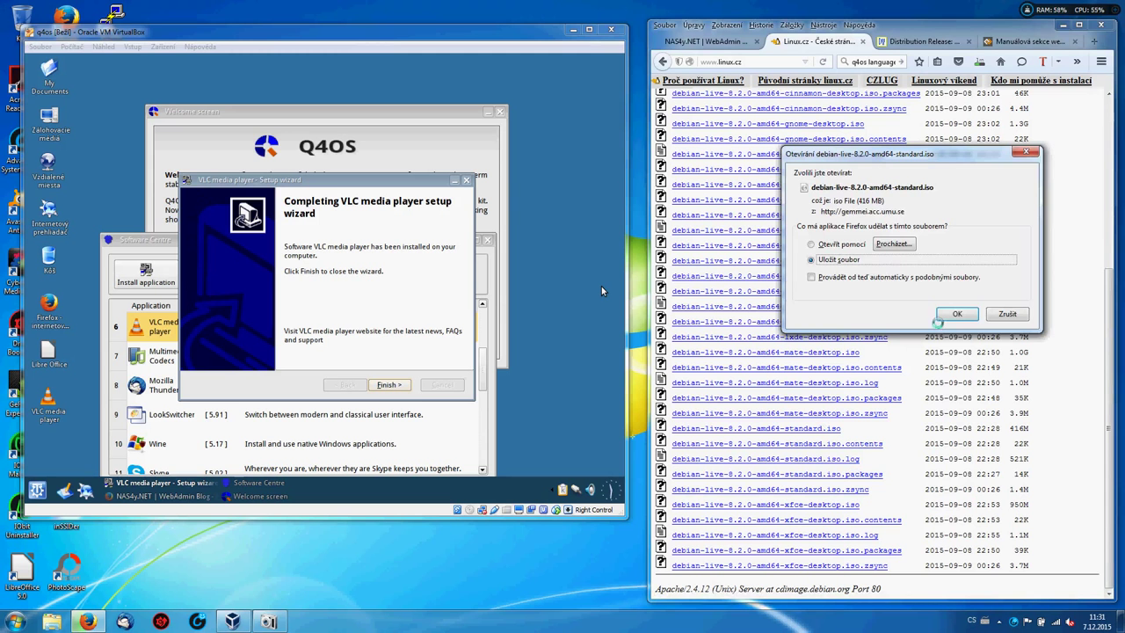
click(1005, 313)
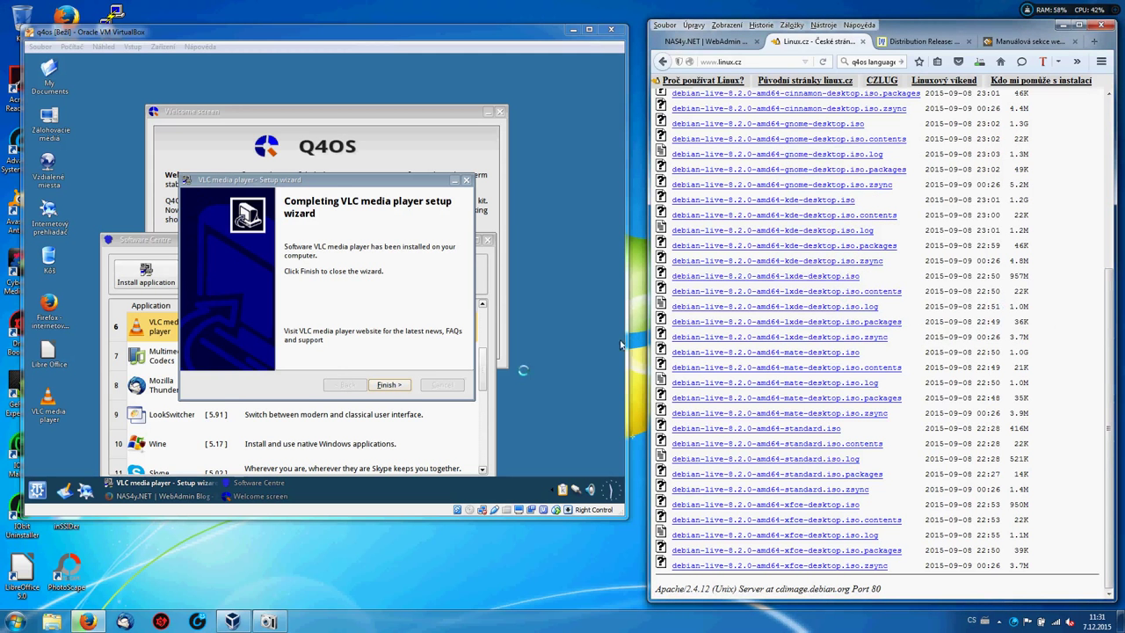
Close the finished VLC wizard and start installing Mozilla Thunderbird from the Software Centre.
click(388, 385)
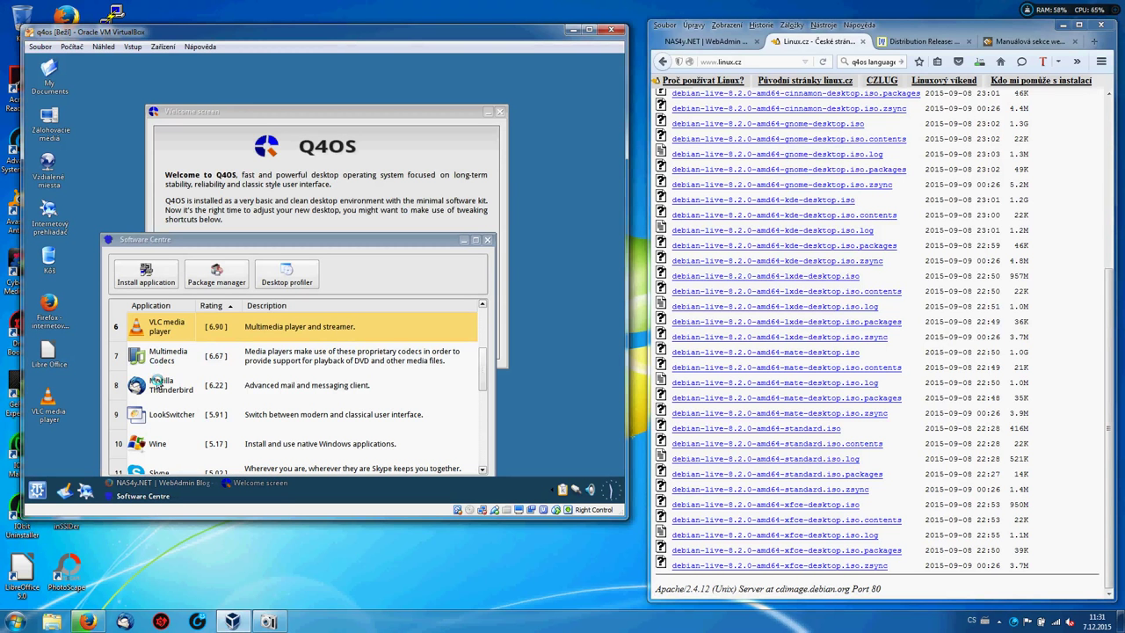
click(158, 383)
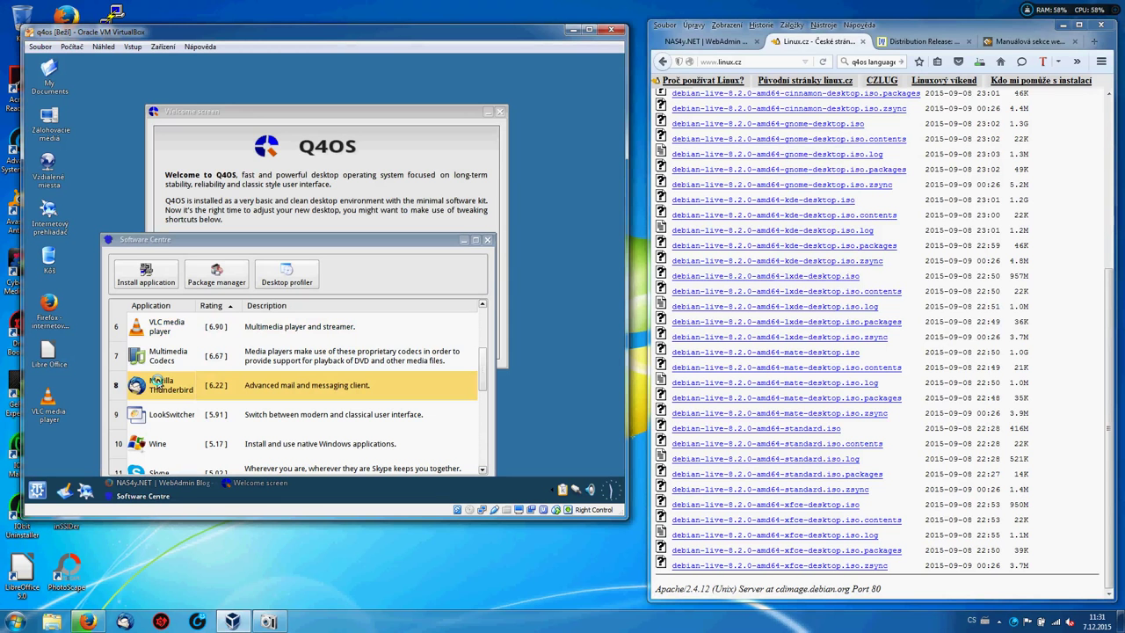
click(151, 277)
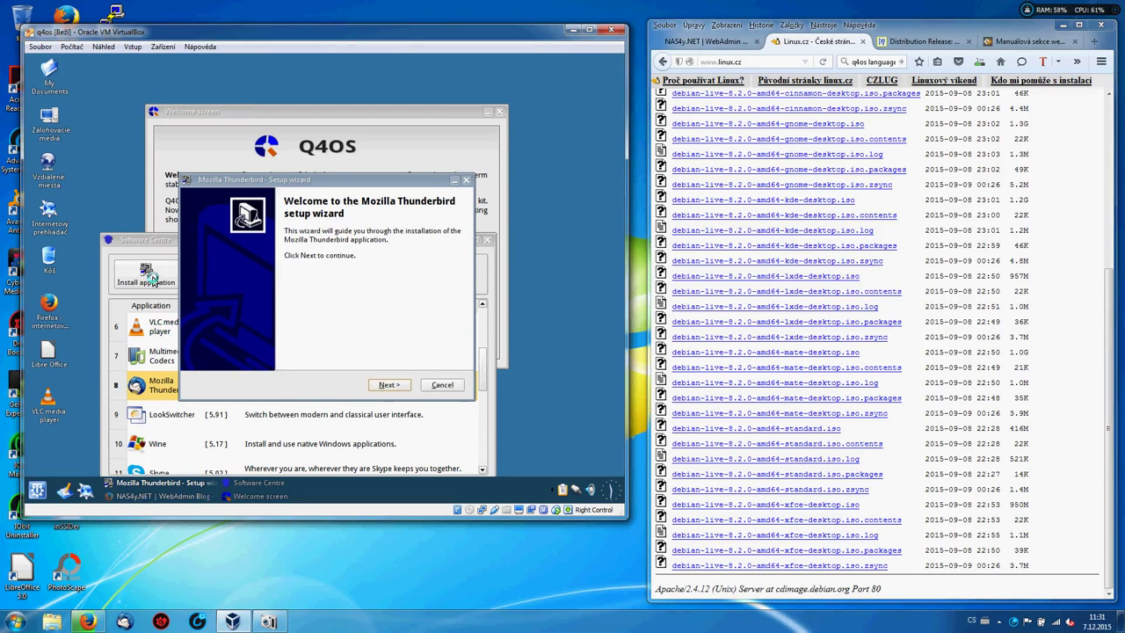
Pass Thunderbird's system checks and begin its installation, downloading packages.
click(388, 385)
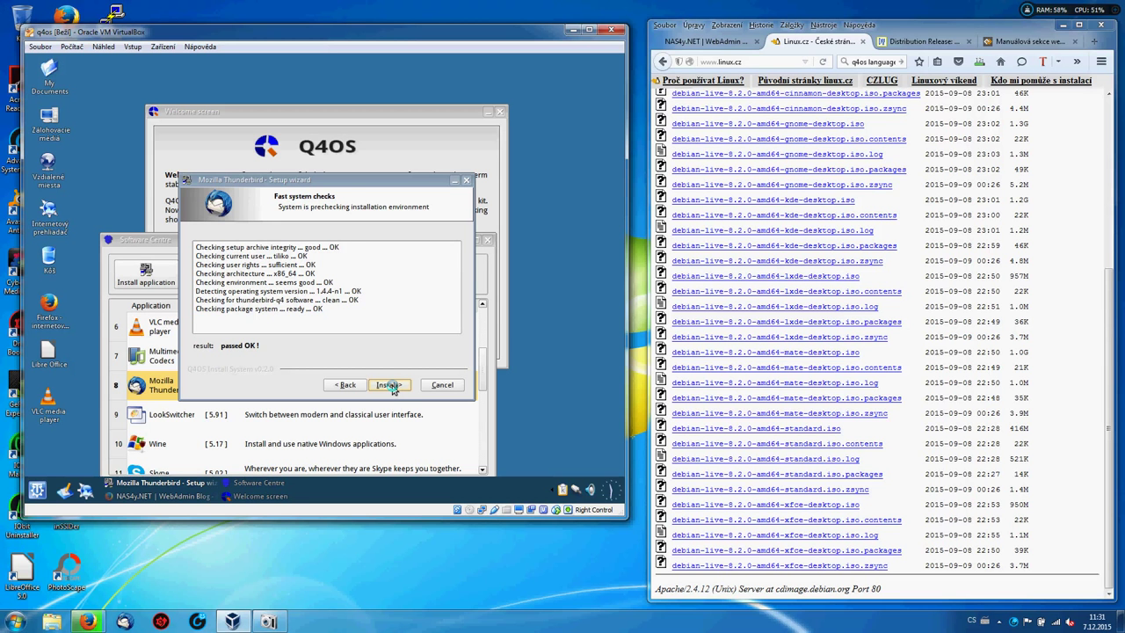
click(388, 385)
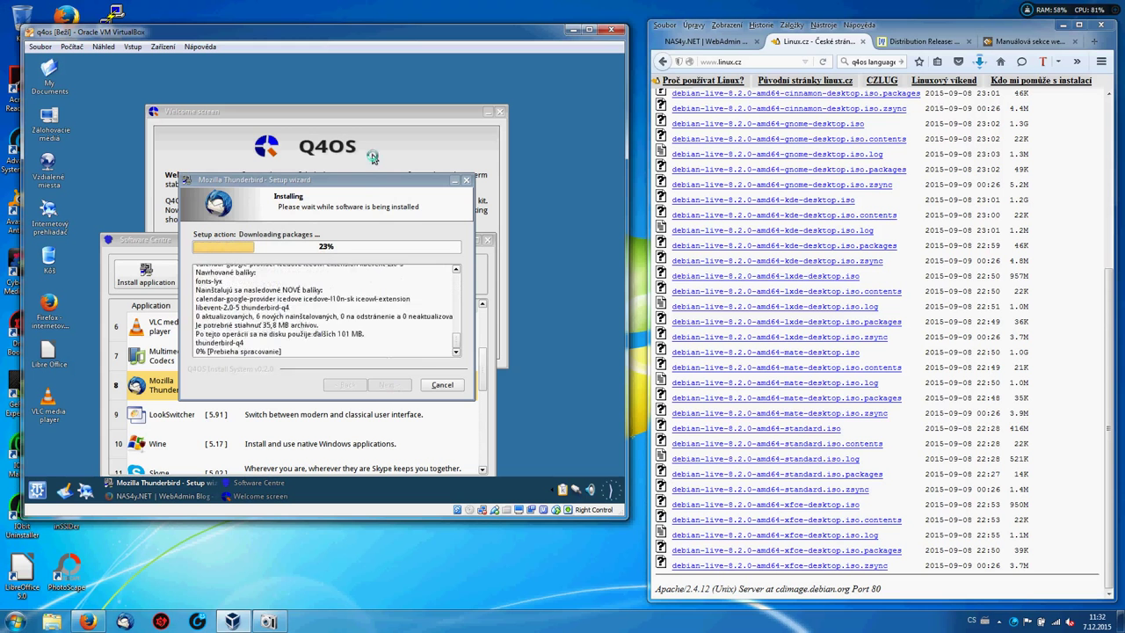
Move the Thunderbird dialog aside, maximize the Software Centre, and select Virtualbox Additions (20).
drag(367, 187, 488, 77)
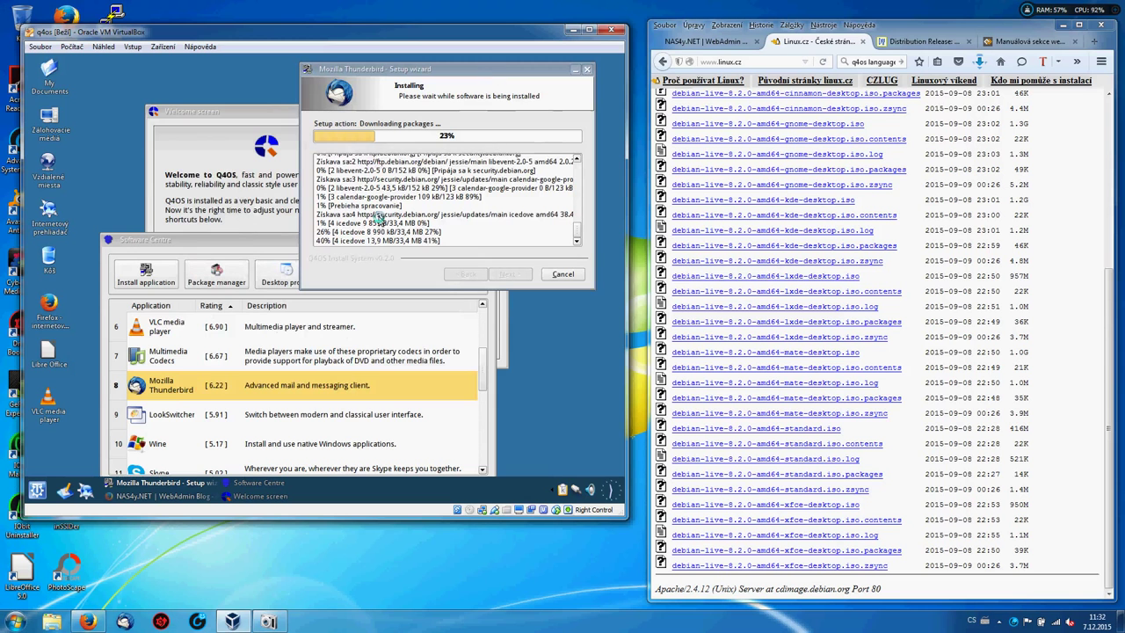
double_click(247, 241)
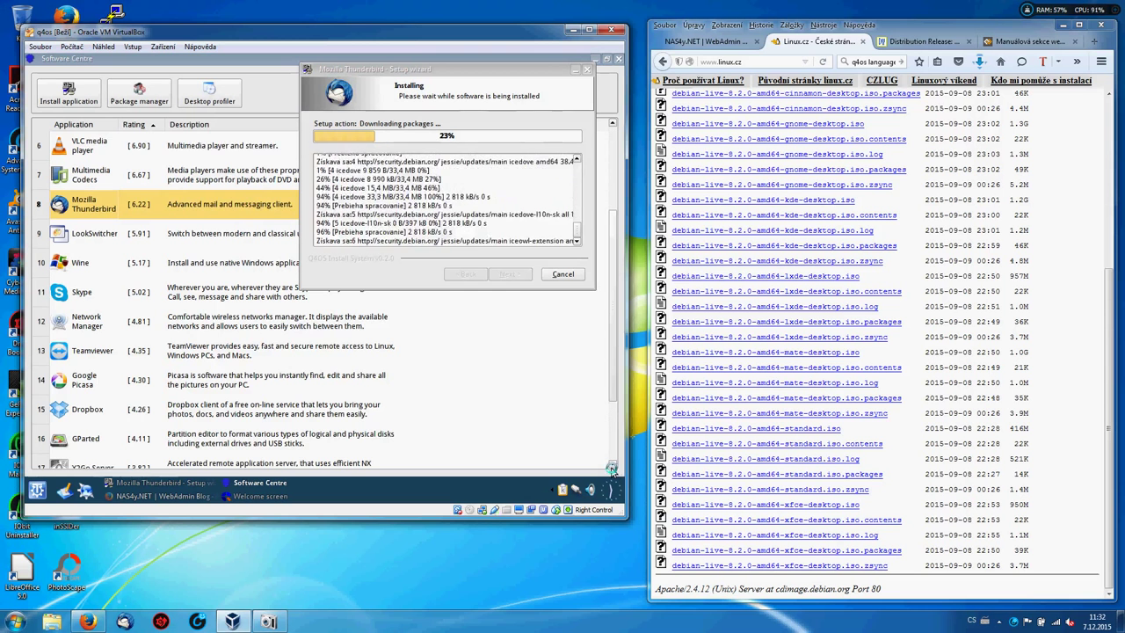
click(612, 465)
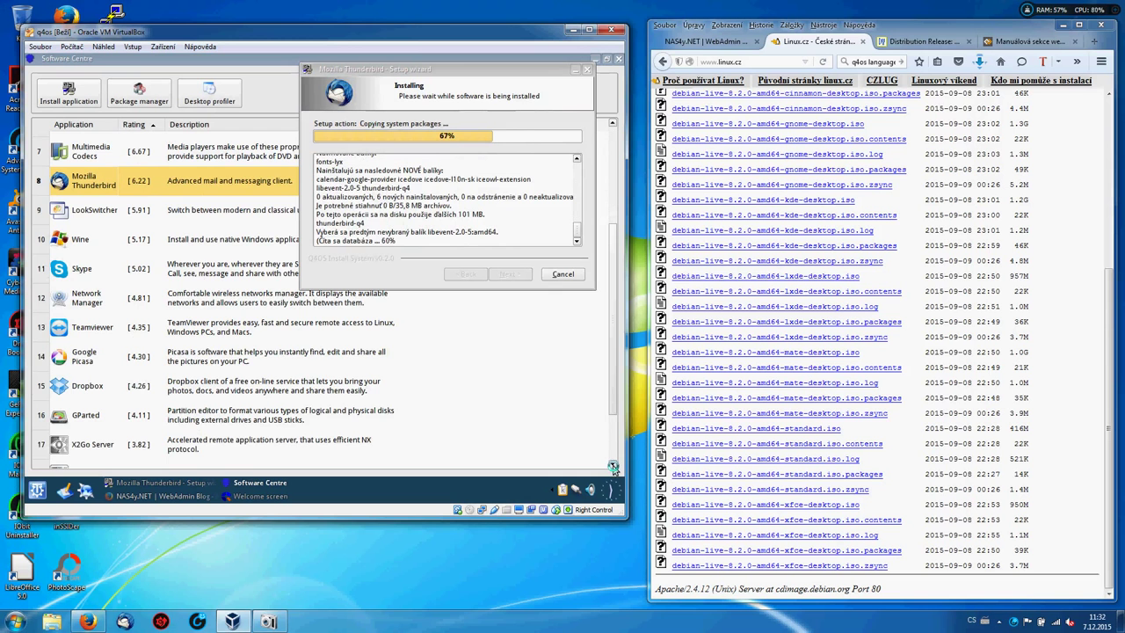
click(612, 465)
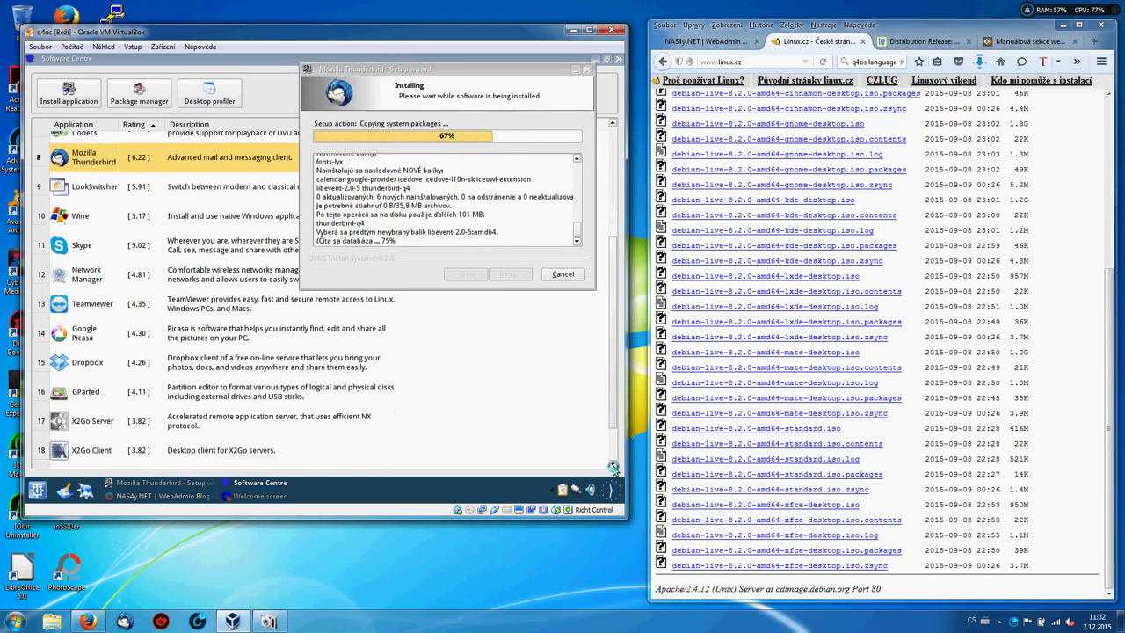
click(612, 466)
click(613, 466)
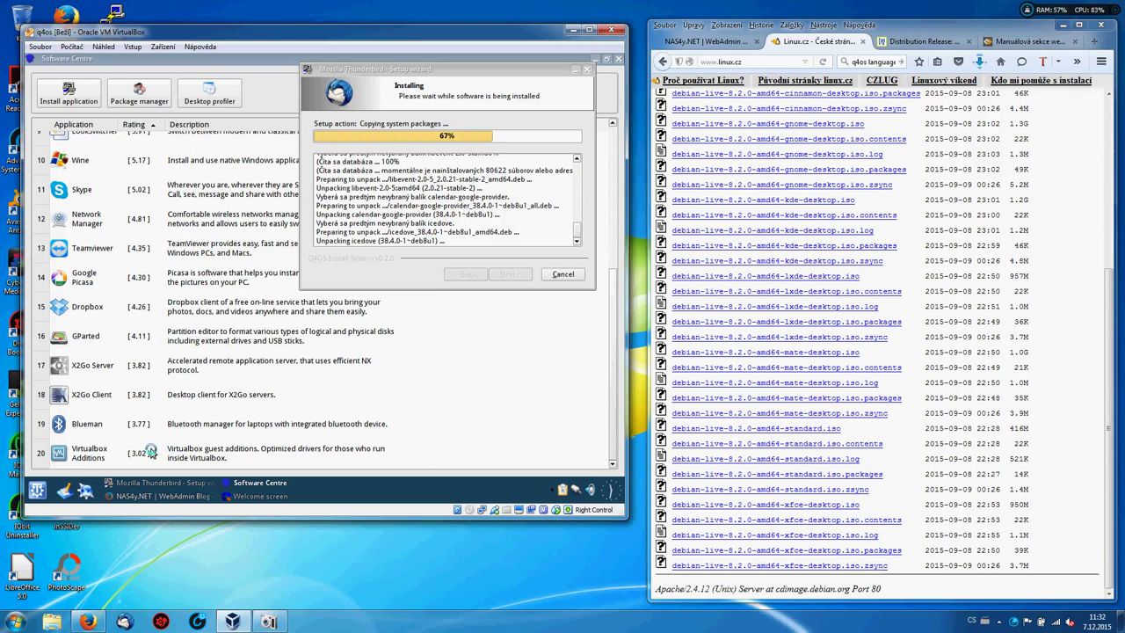
click(79, 449)
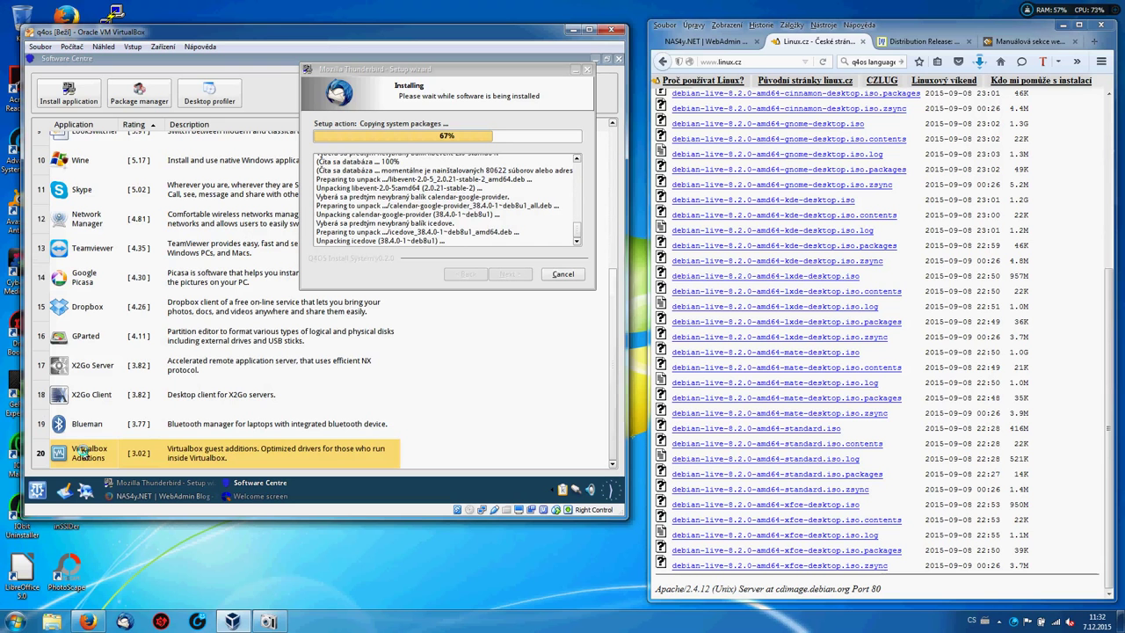
Attempt the Virtualbox Additions install, acknowledge the package-system-busy error, and close its wizard.
click(54, 102)
click(53, 102)
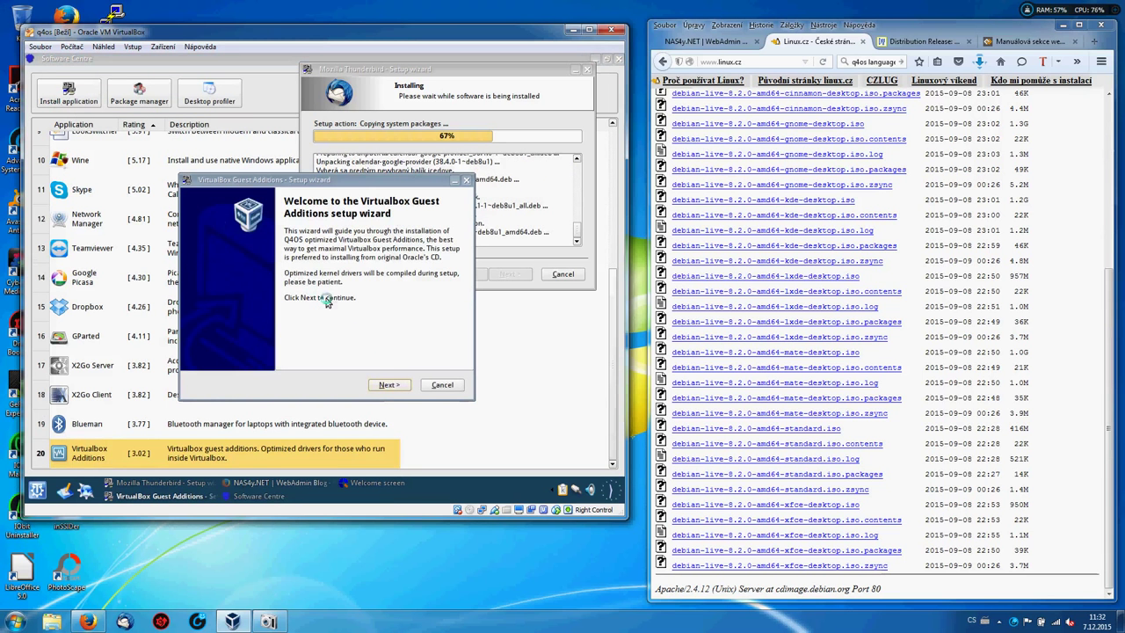
click(388, 384)
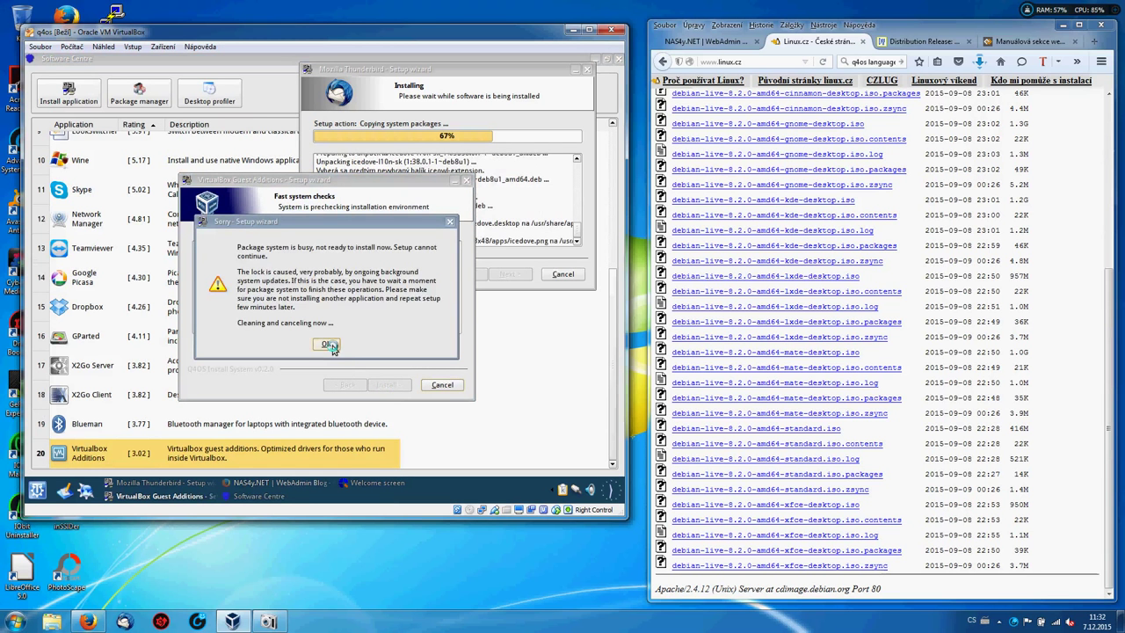
click(326, 344)
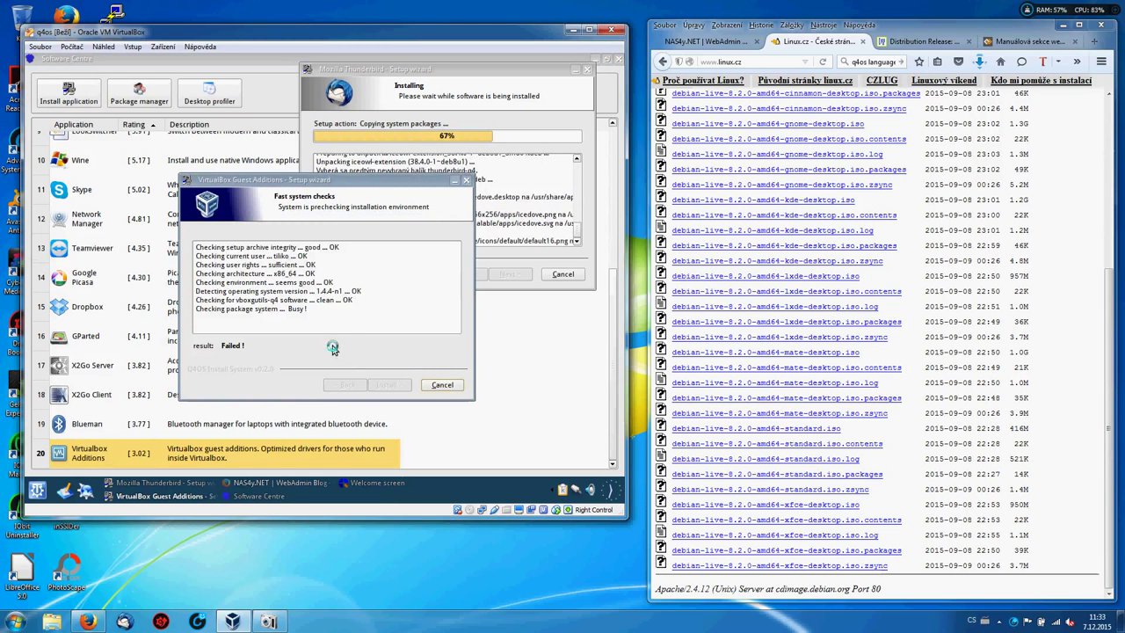
click(466, 180)
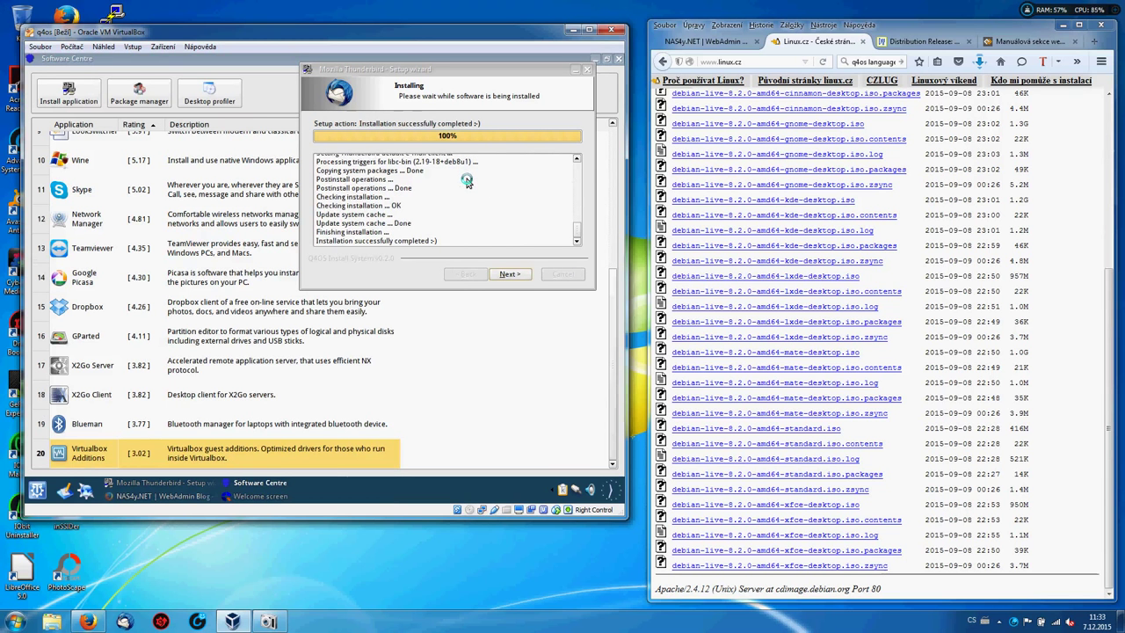
Step past Thunderbird's completed-installation page and finish its setup wizard.
click(519, 278)
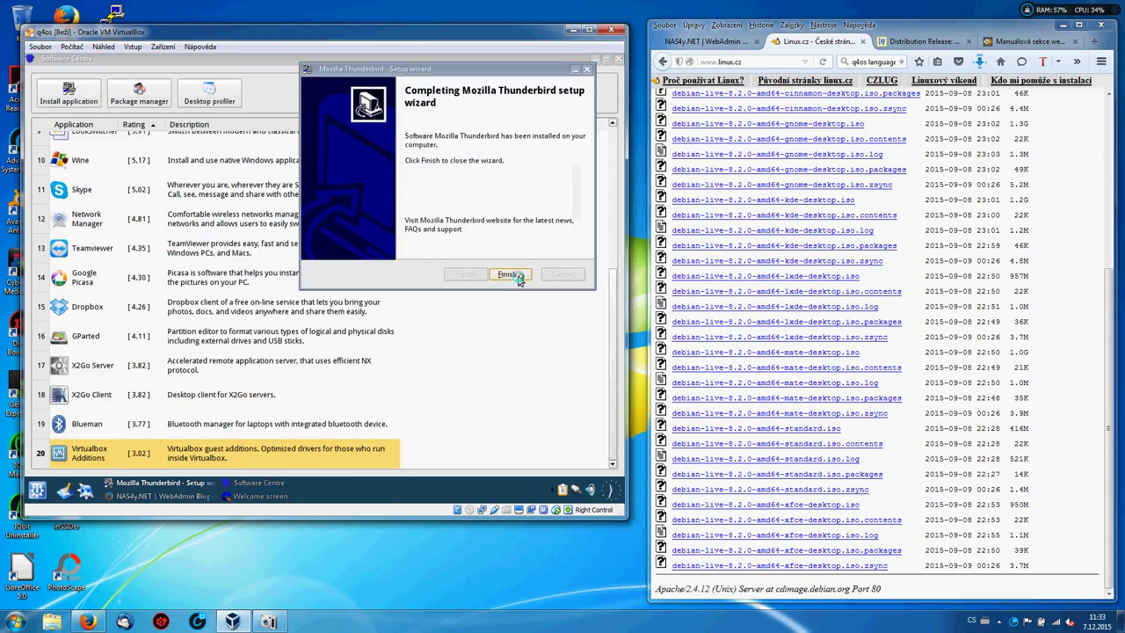
click(510, 275)
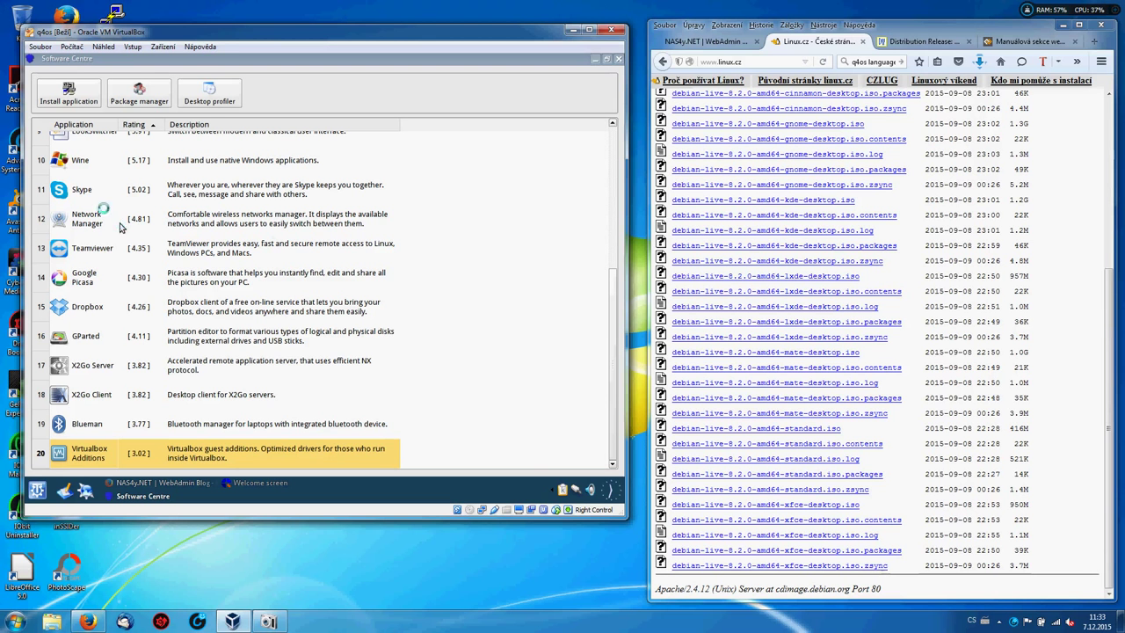
Start installing Skype, move its download window aside, and launch Thunderbird from the guest desktop.
click(82, 193)
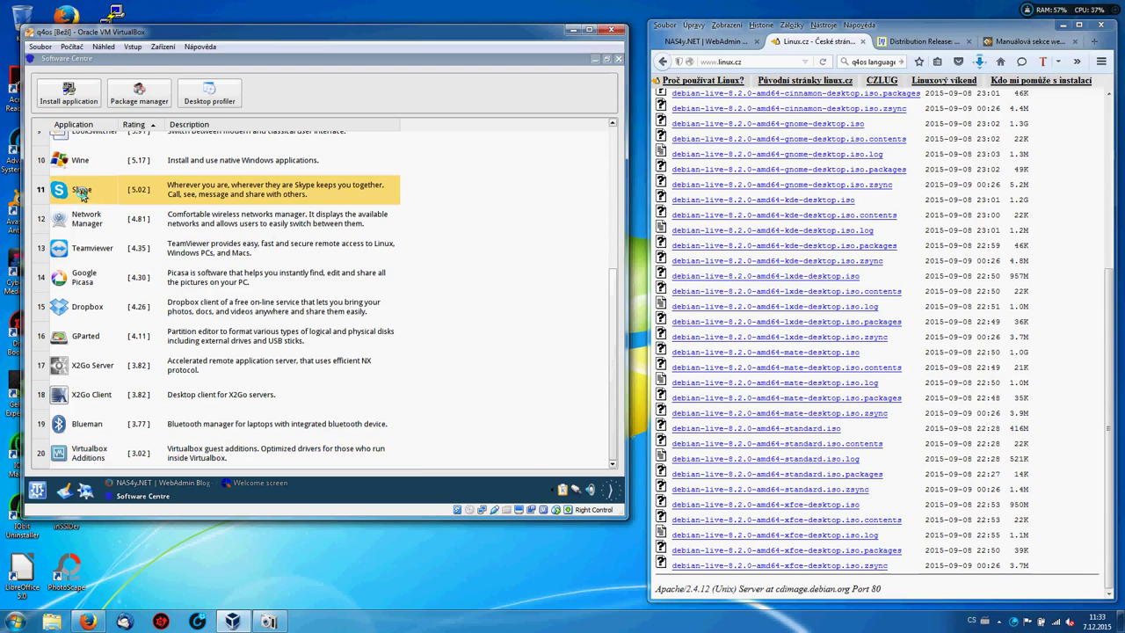
click(68, 93)
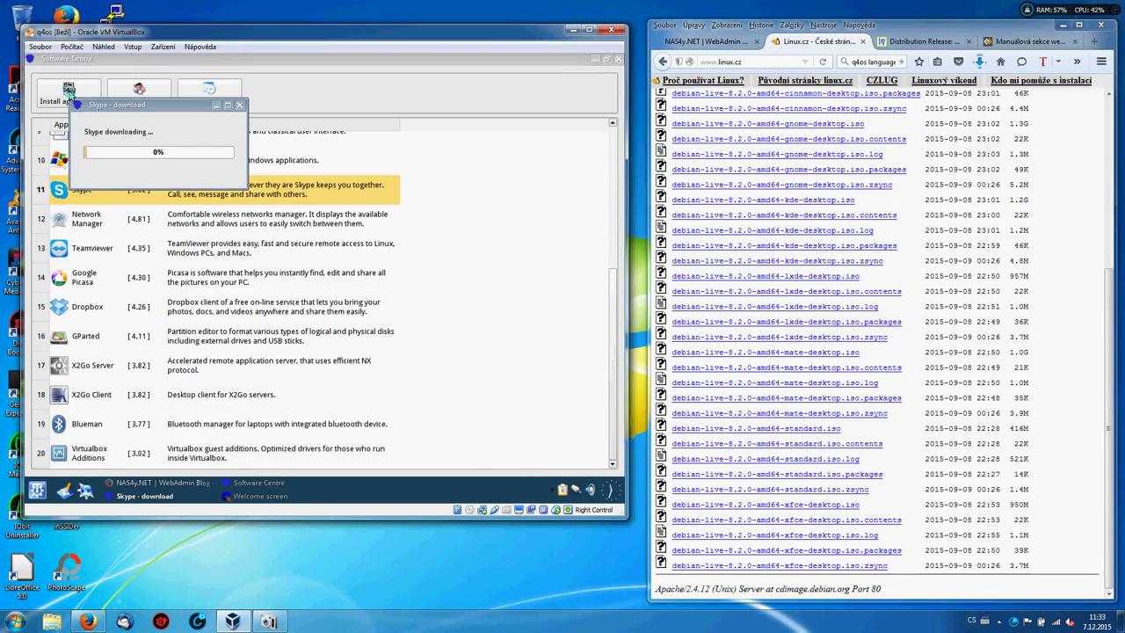
click(604, 61)
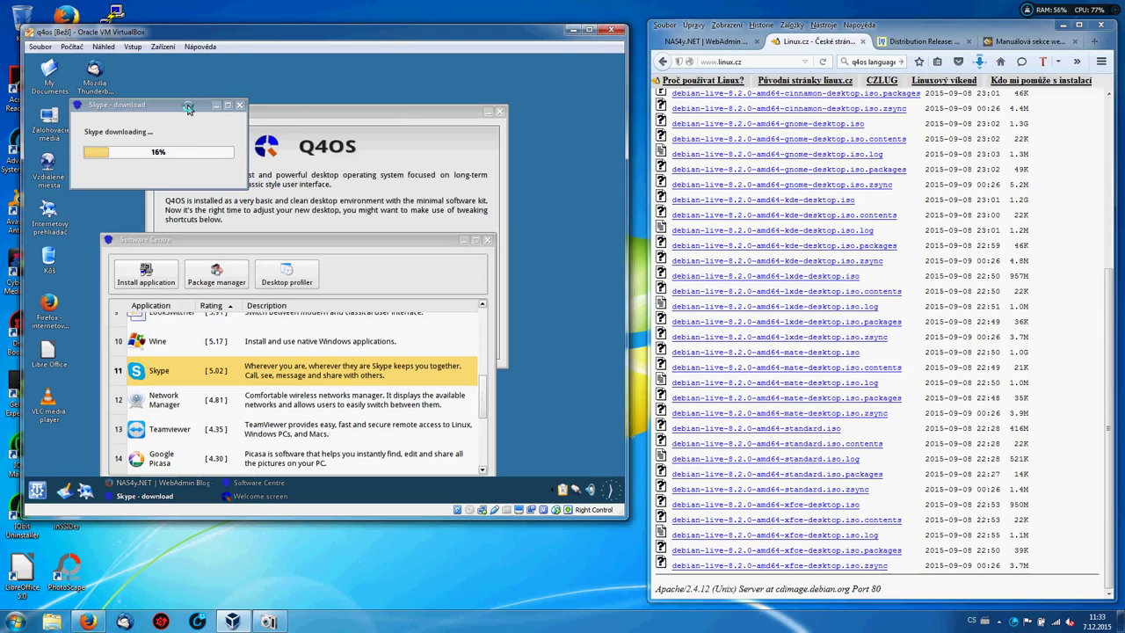
drag(186, 107, 537, 78)
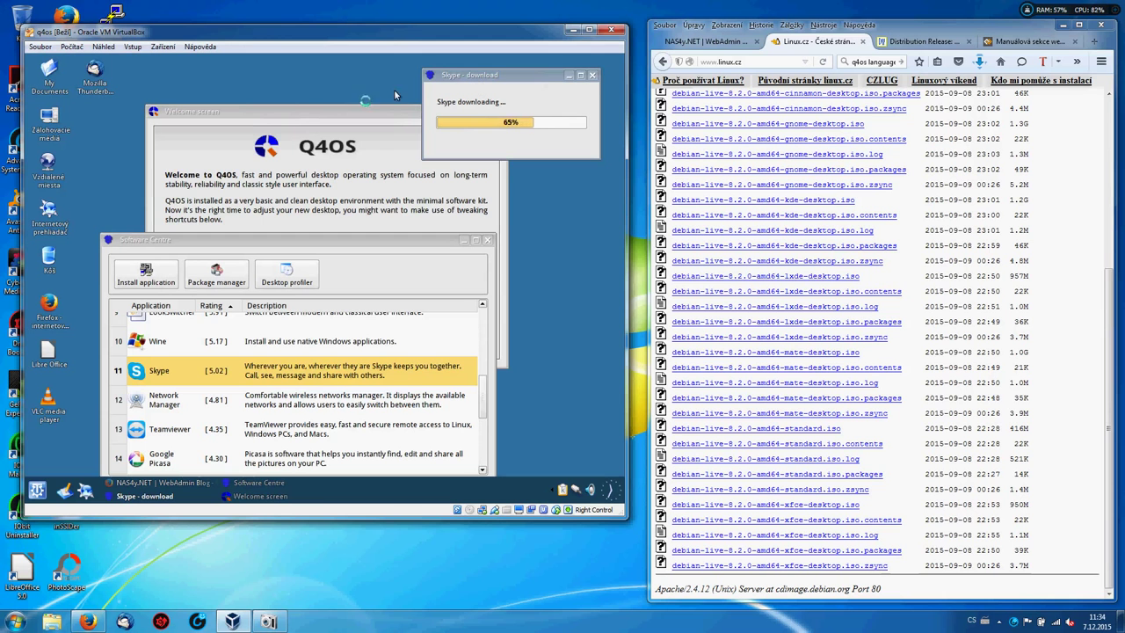
double_click(94, 71)
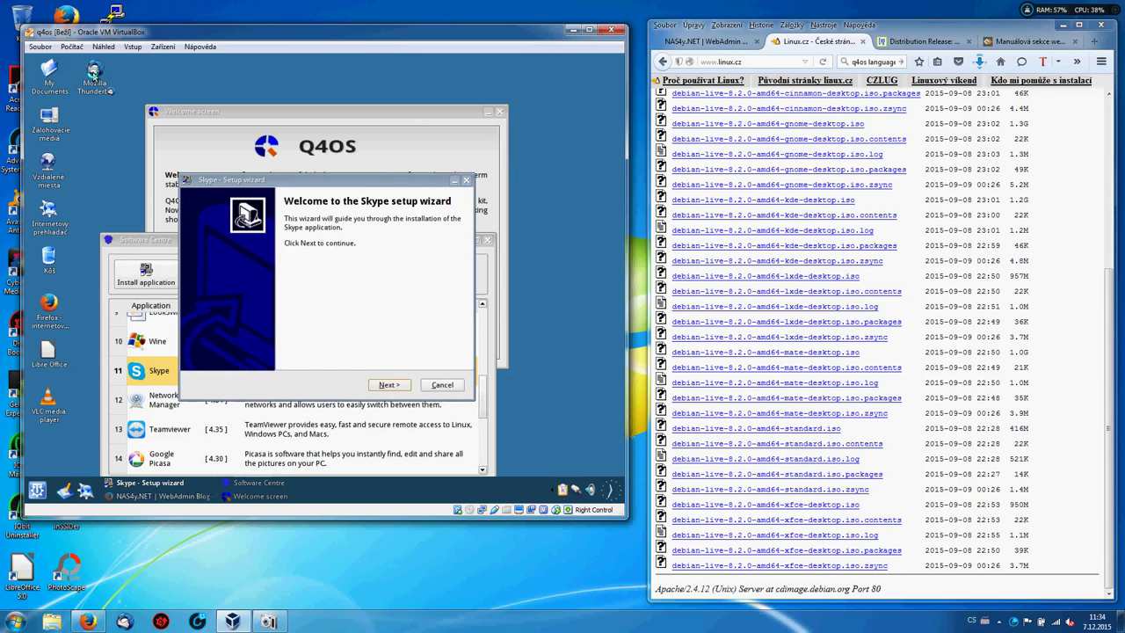
Get past Skype's system checks and start its installation.
click(385, 385)
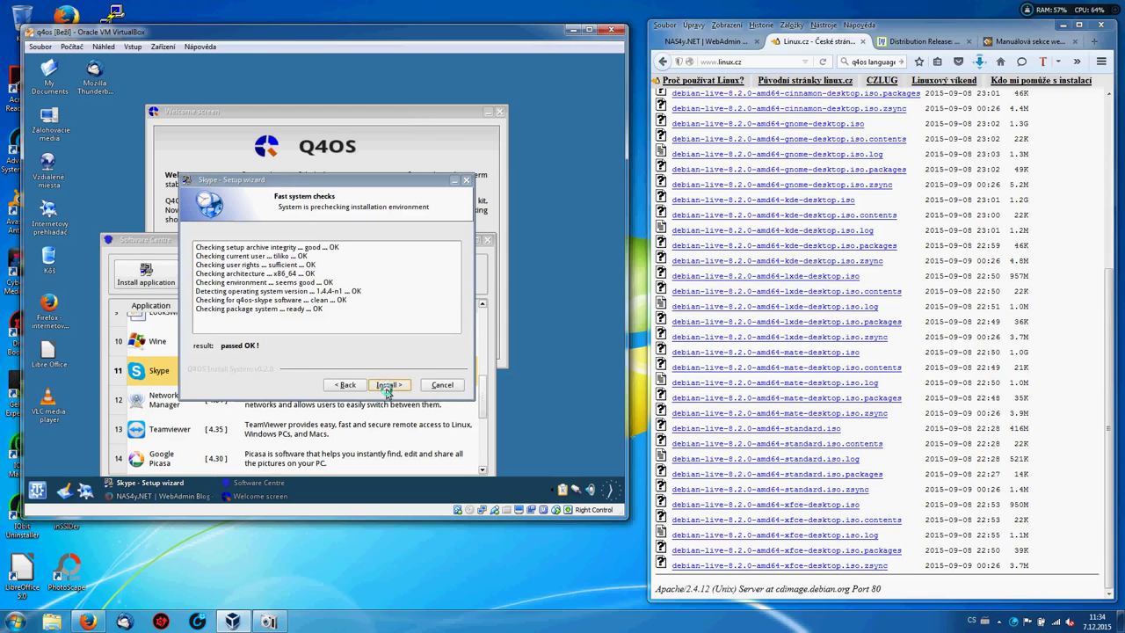
click(386, 386)
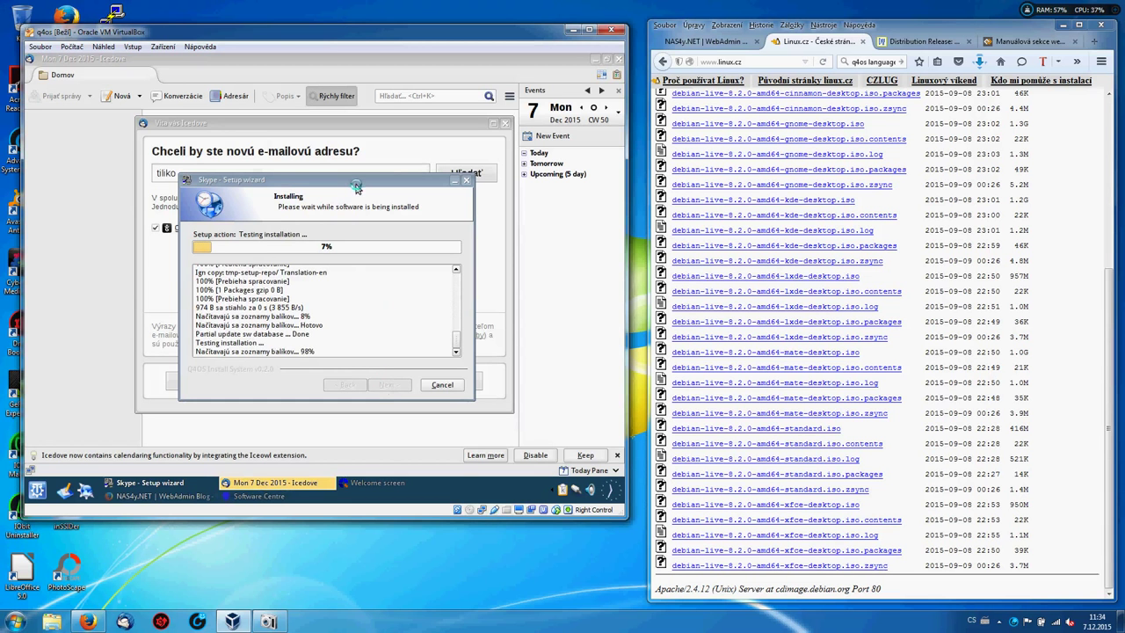
Move the Skype wizard aside, skip Icedove's new-address offer, enter a name, then cancel account setup.
drag(356, 187, 466, 135)
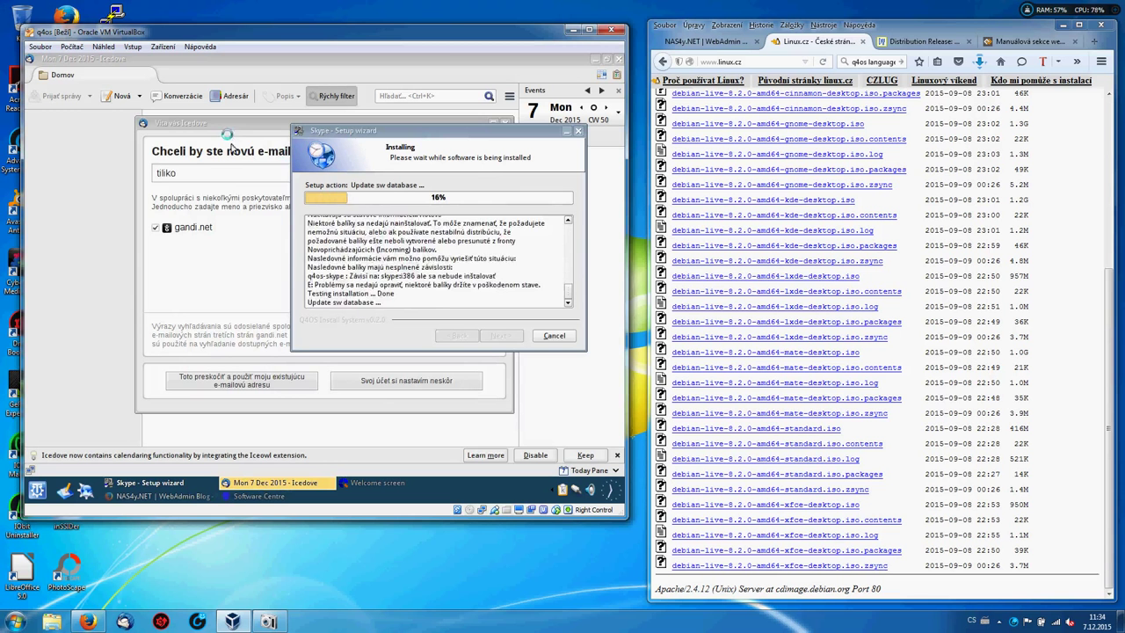
click(239, 383)
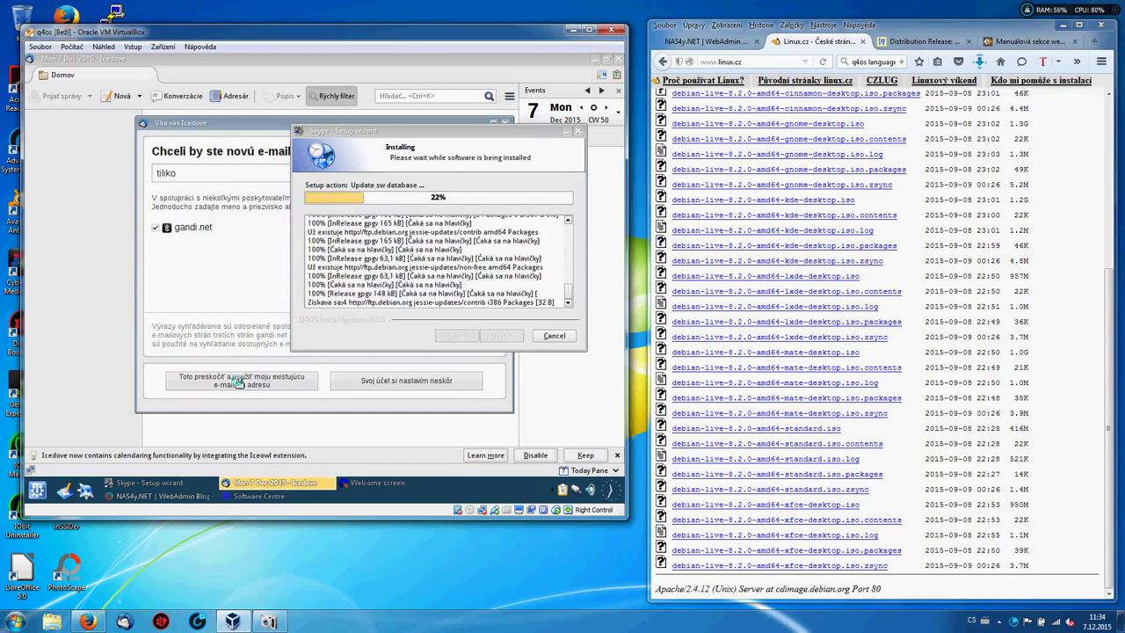
click(239, 383)
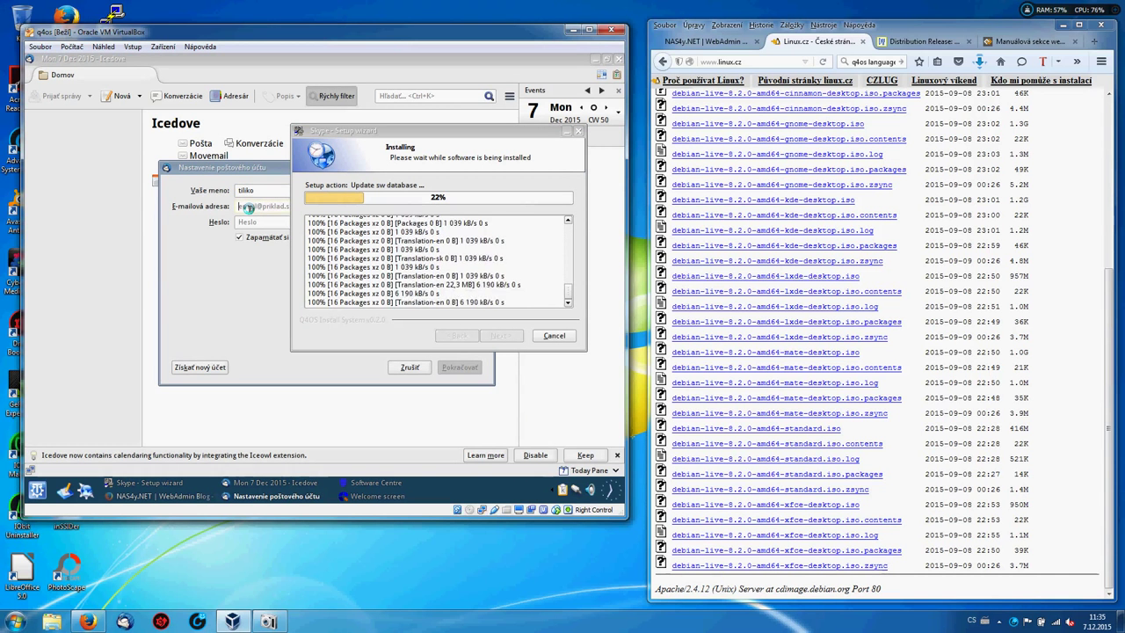
click(249, 207)
text(tili)
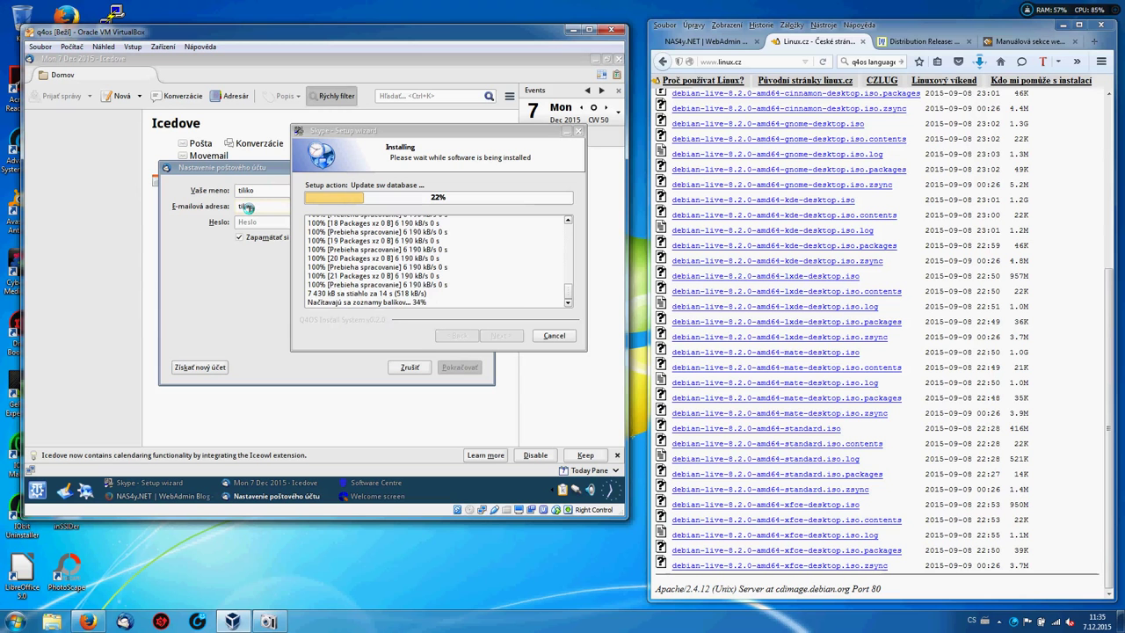
text(ko)
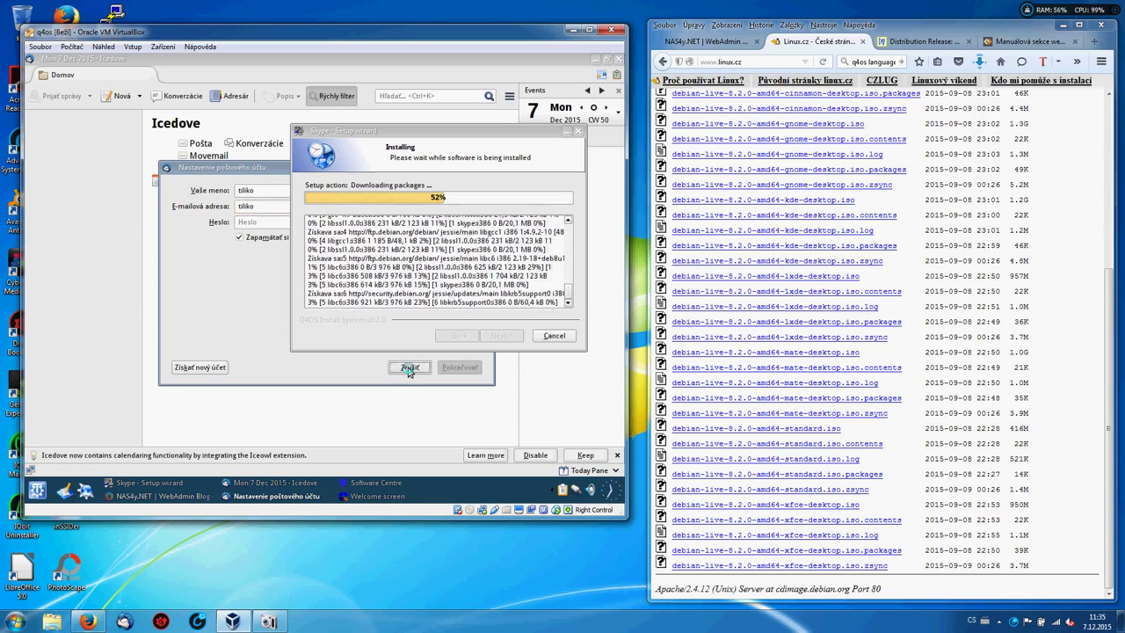
click(406, 367)
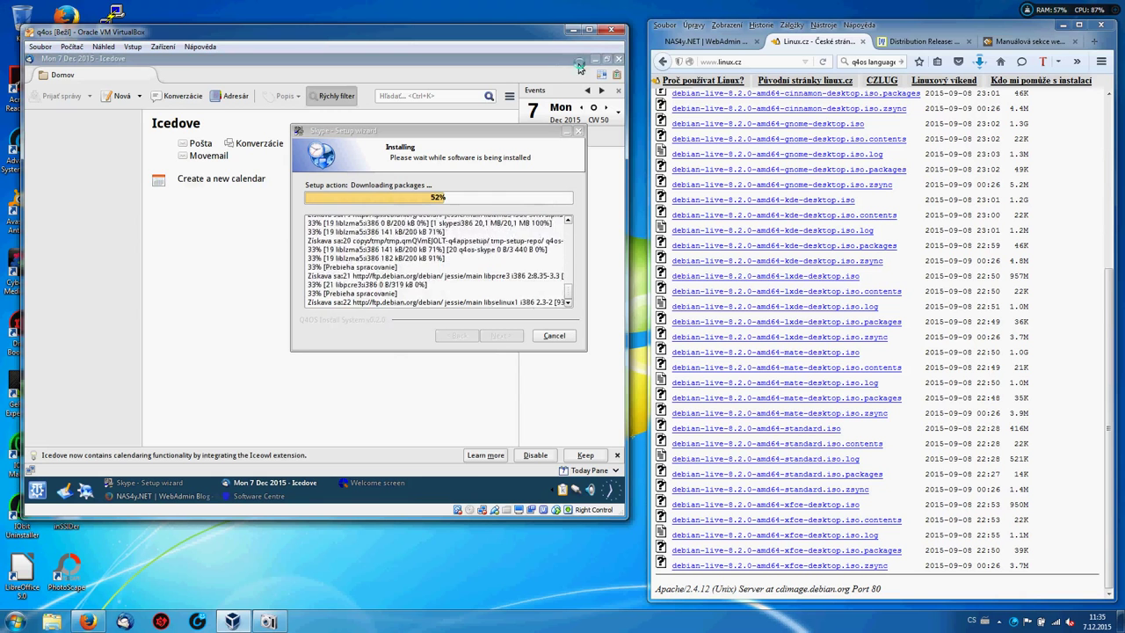
Restore Icedove to a smaller window and move the Skype installer up and right, out of the way.
click(606, 59)
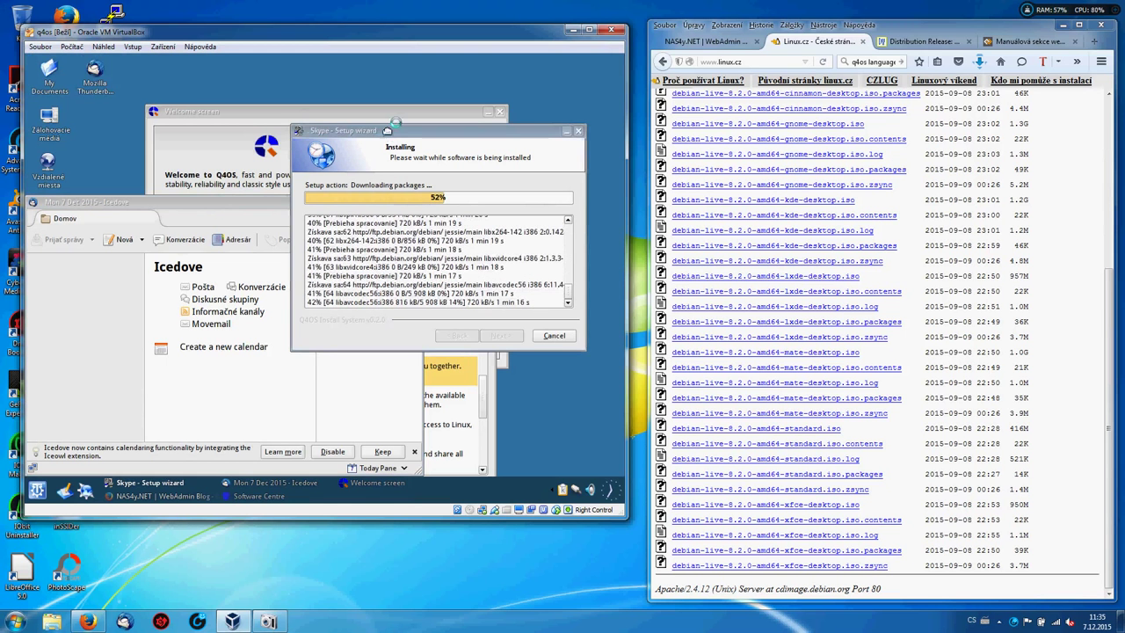
drag(388, 133, 402, 114)
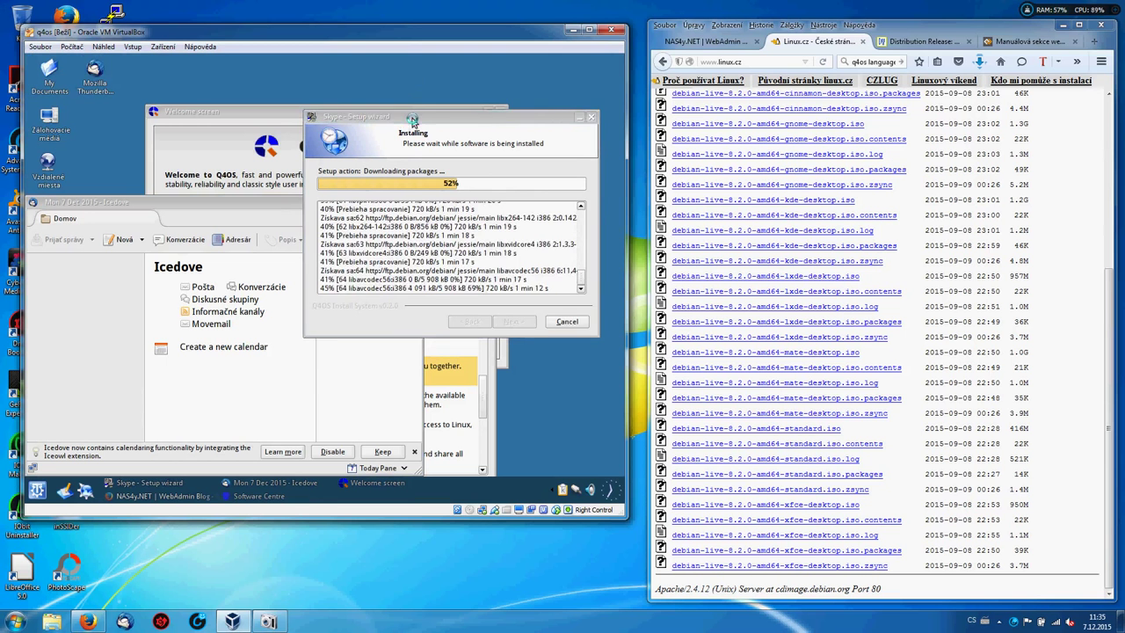
drag(410, 117, 429, 78)
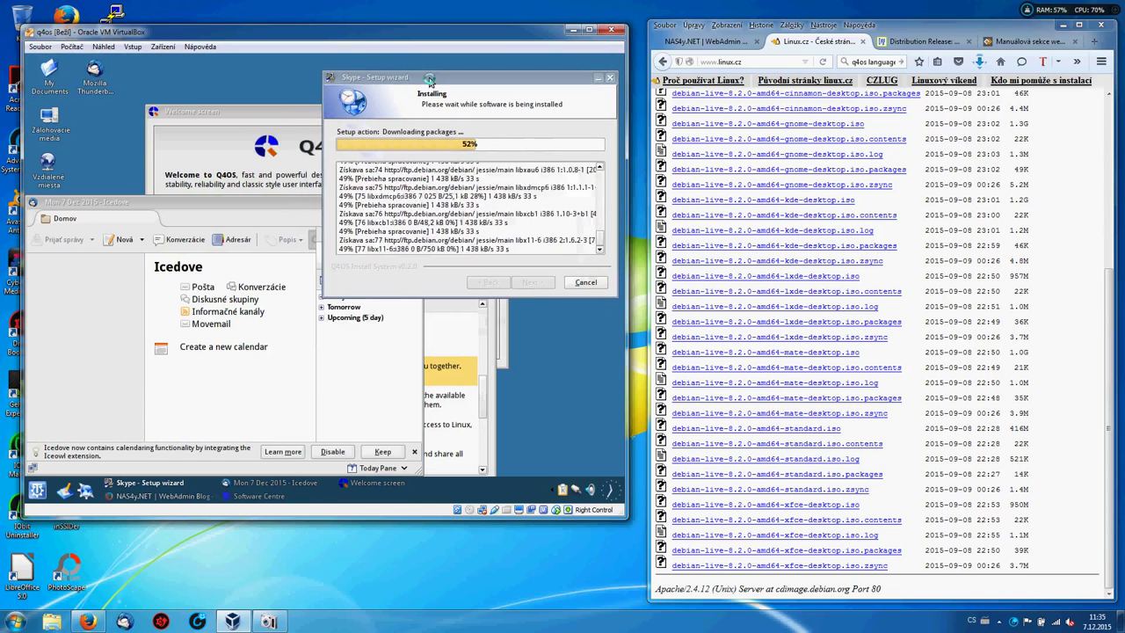
Bring Icedove forward, drag it lower, and close it while Skype keeps installing at 52%.
click(267, 213)
drag(267, 214, 273, 313)
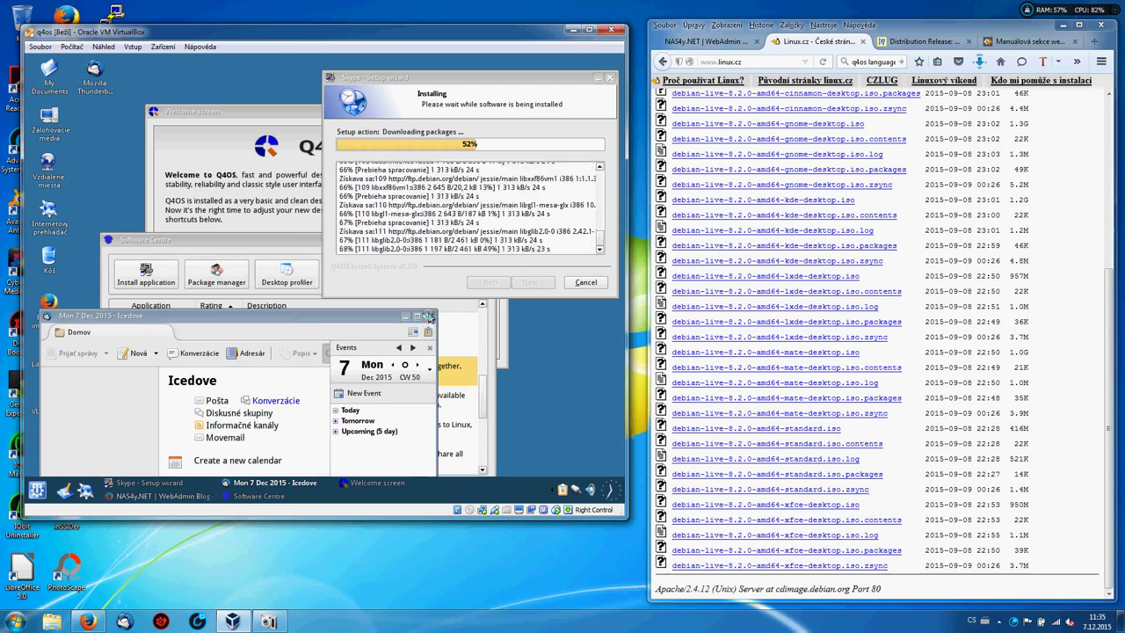
click(428, 317)
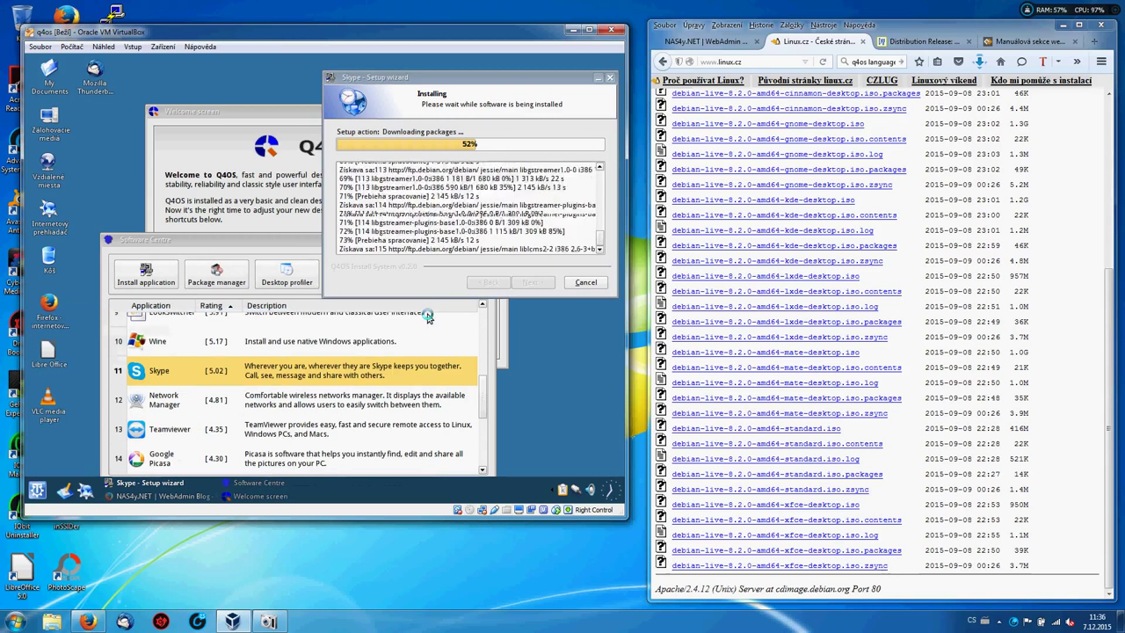
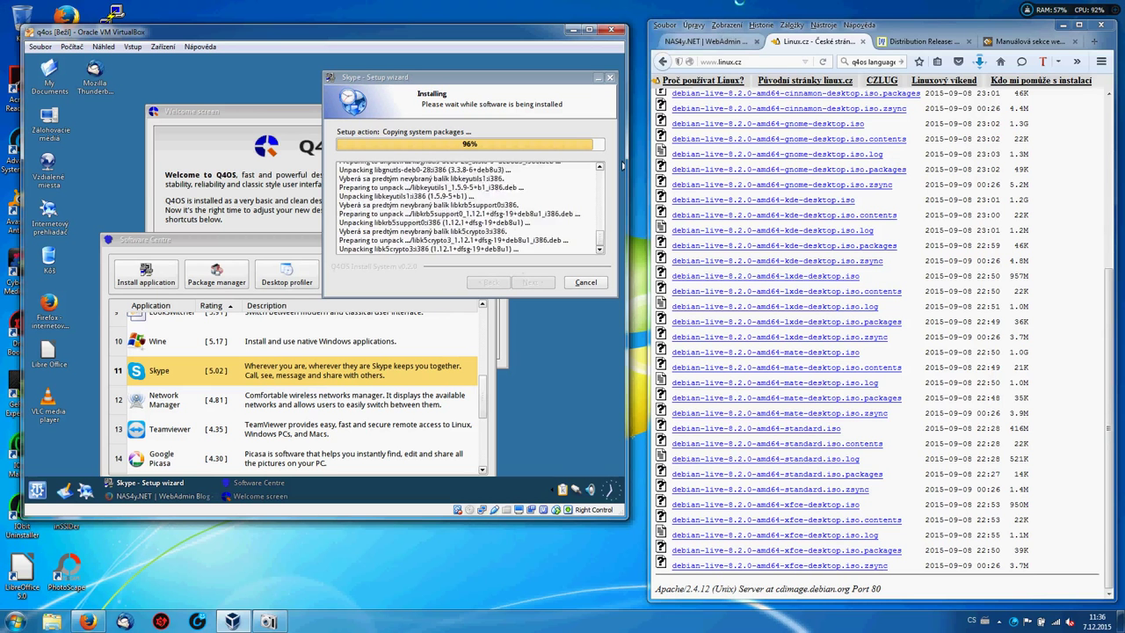
Bring up the NAS4y.NET WebAdmin tab and scroll its posts down to the Toshiba Satelite C855-12T entry.
click(724, 40)
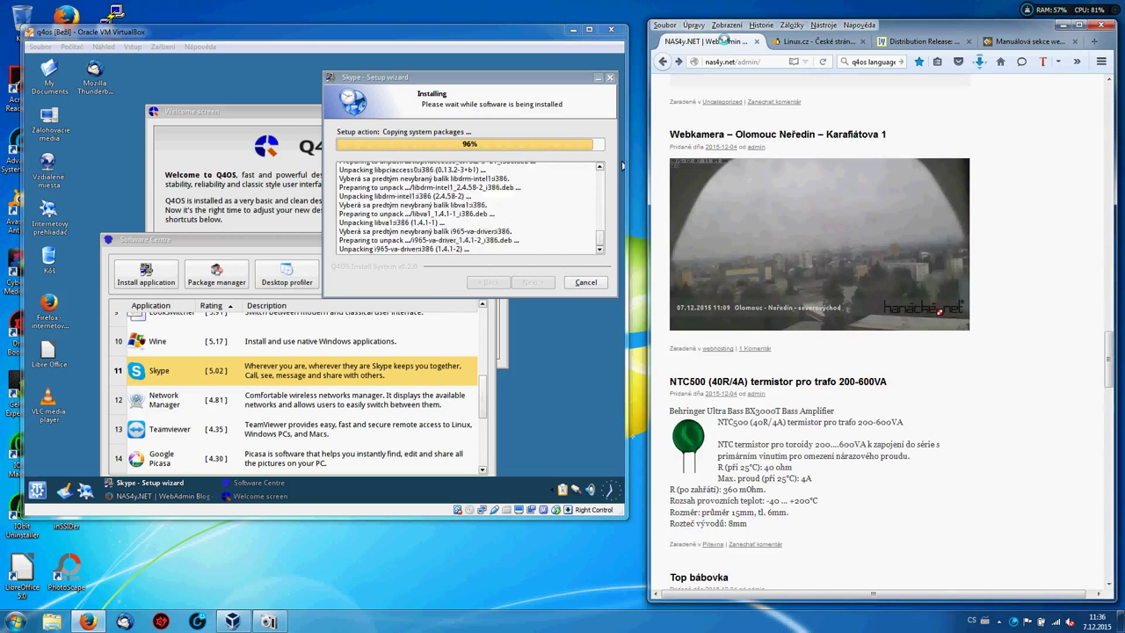
scroll(722, 40, down, 5)
scroll(722, 41, down, 4)
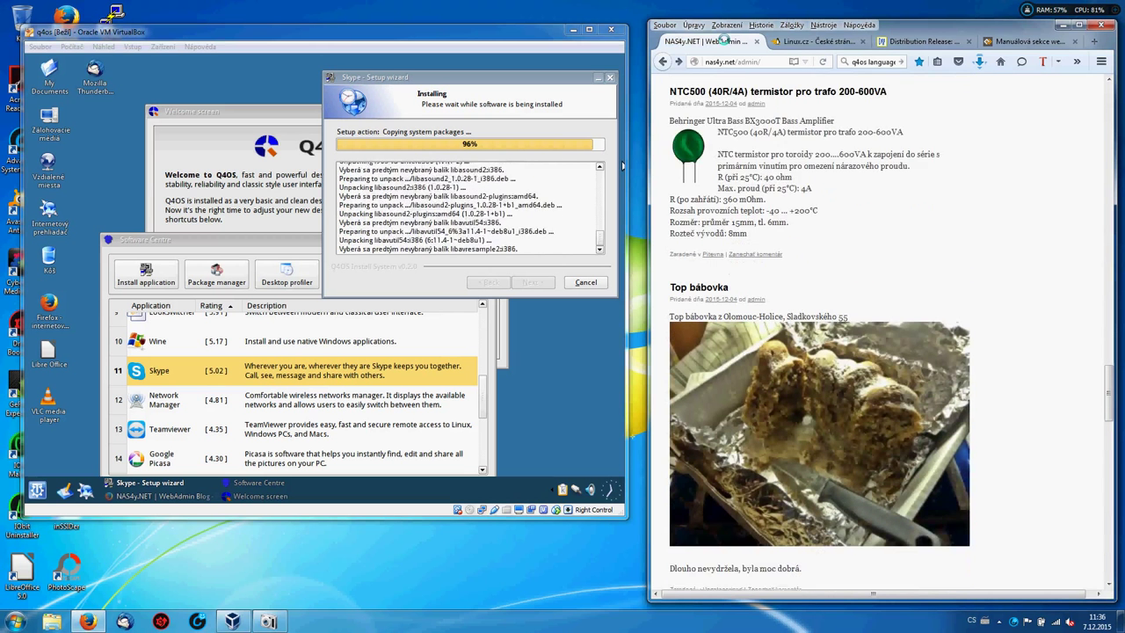
scroll(723, 40, down, 5)
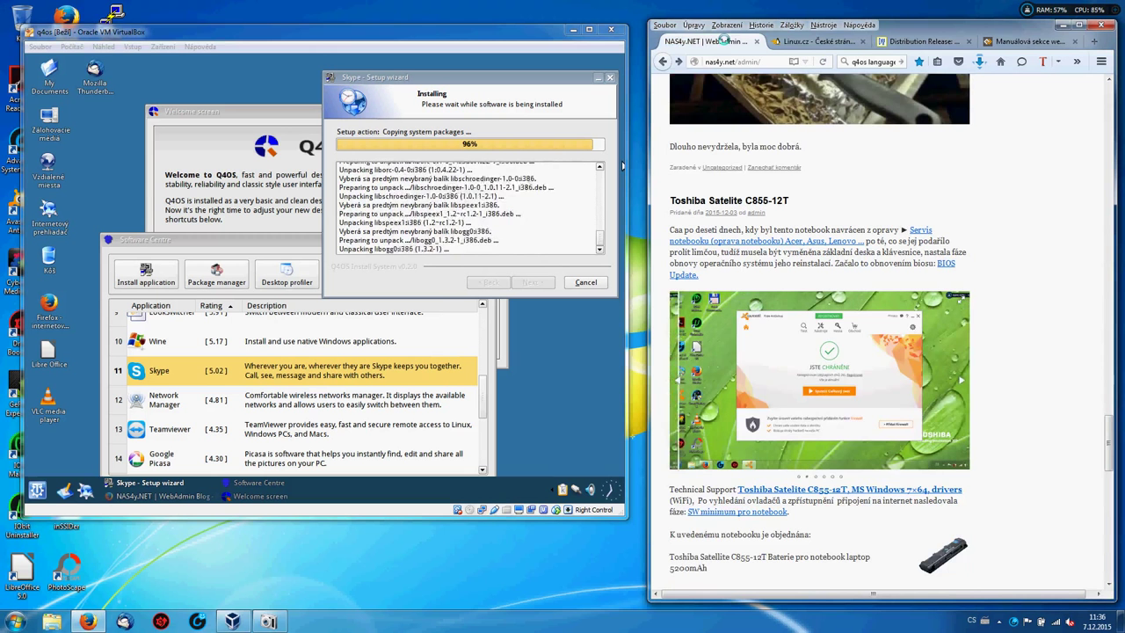
scroll(722, 40, down, 1)
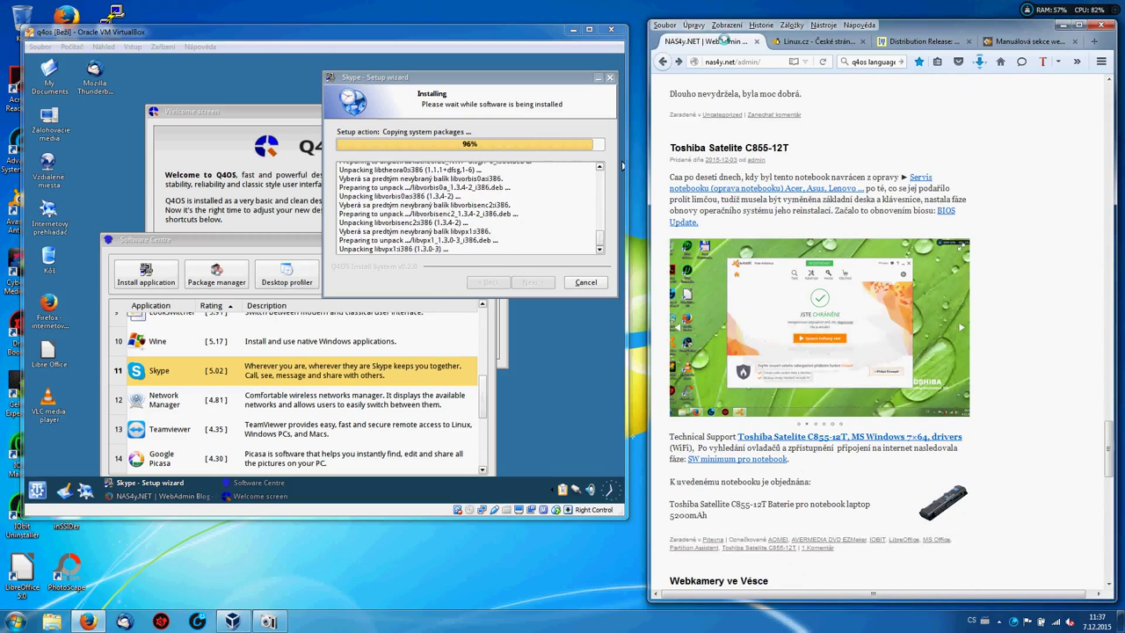
scroll(722, 41, down, 2)
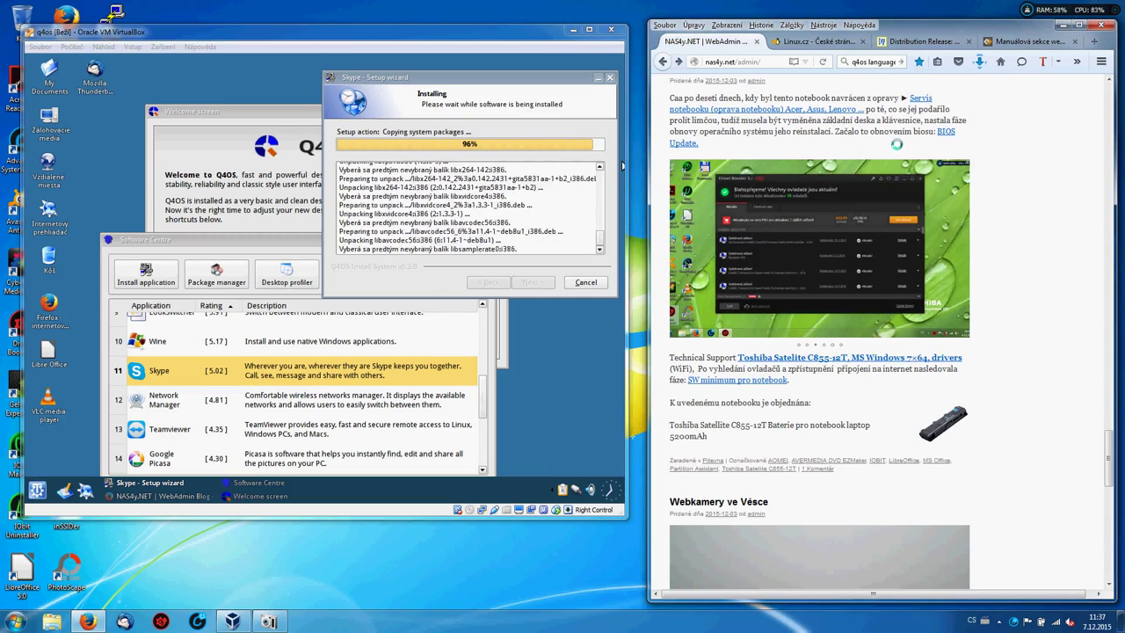
Visit the SW minimum pro notebook and Notebook a přihlašovací obrazovka posts, then open SW minimum pro ochranu a údržbu Windows.
click(758, 380)
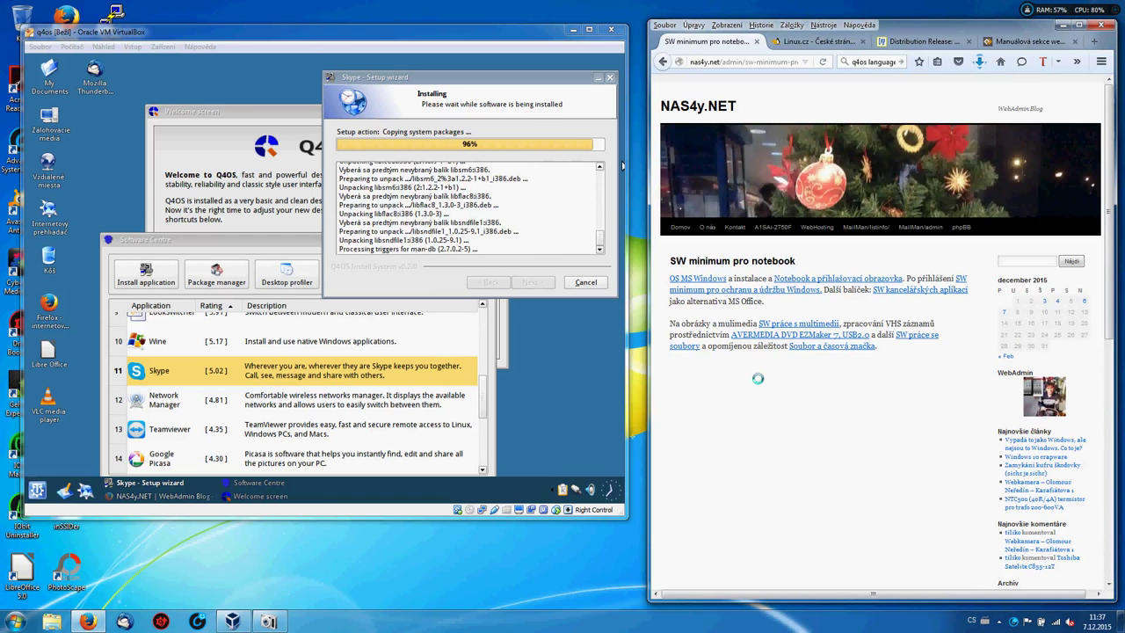
click(833, 279)
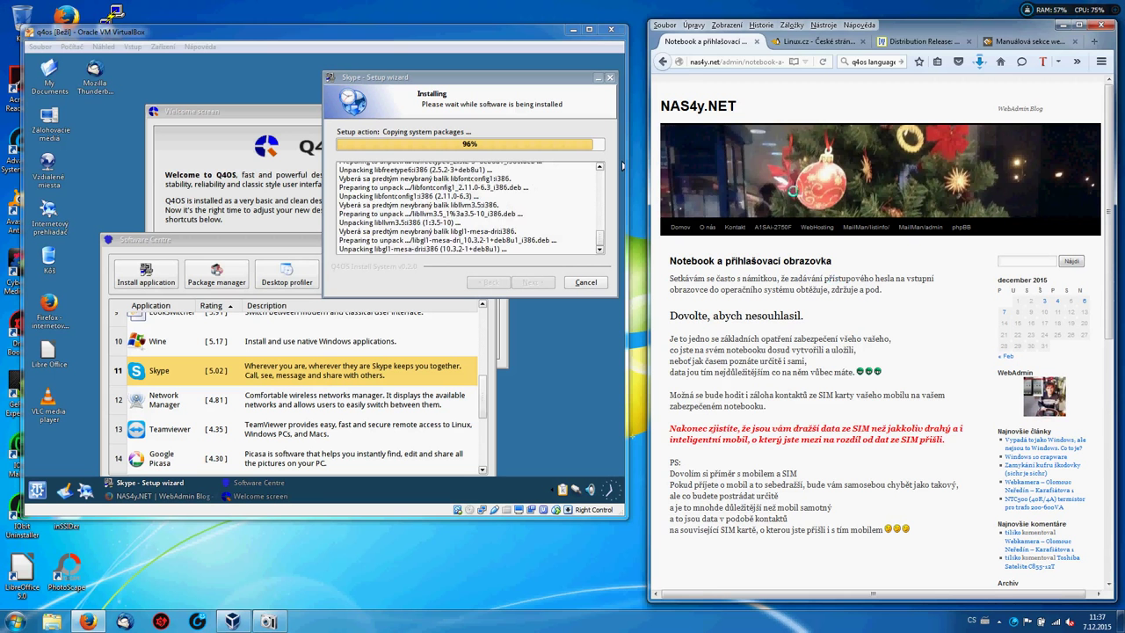
click(662, 61)
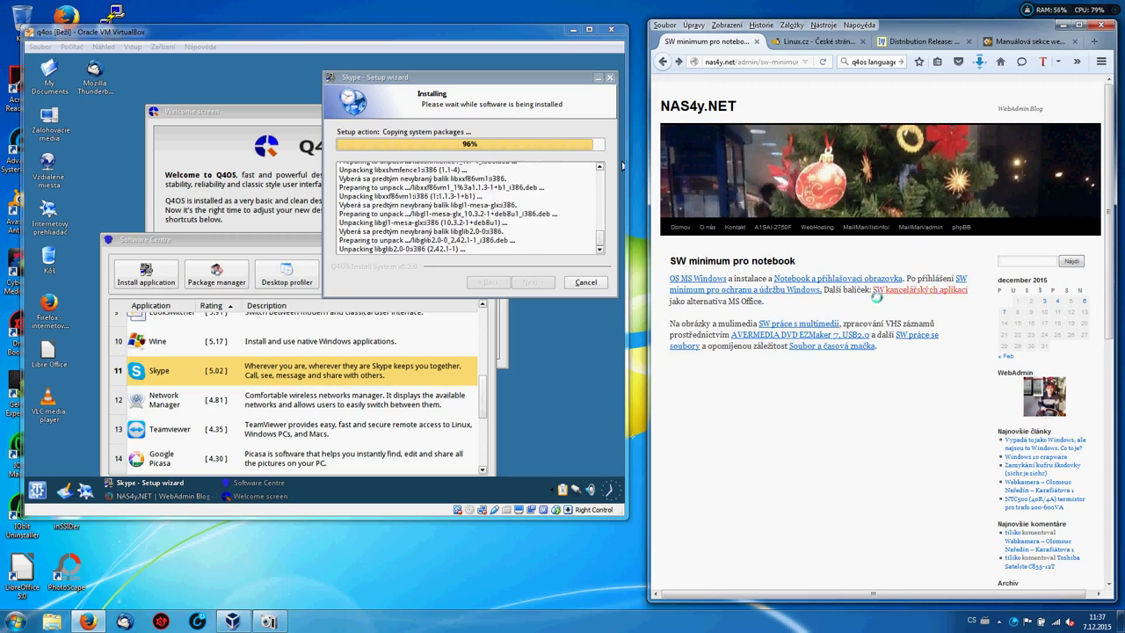
click(772, 290)
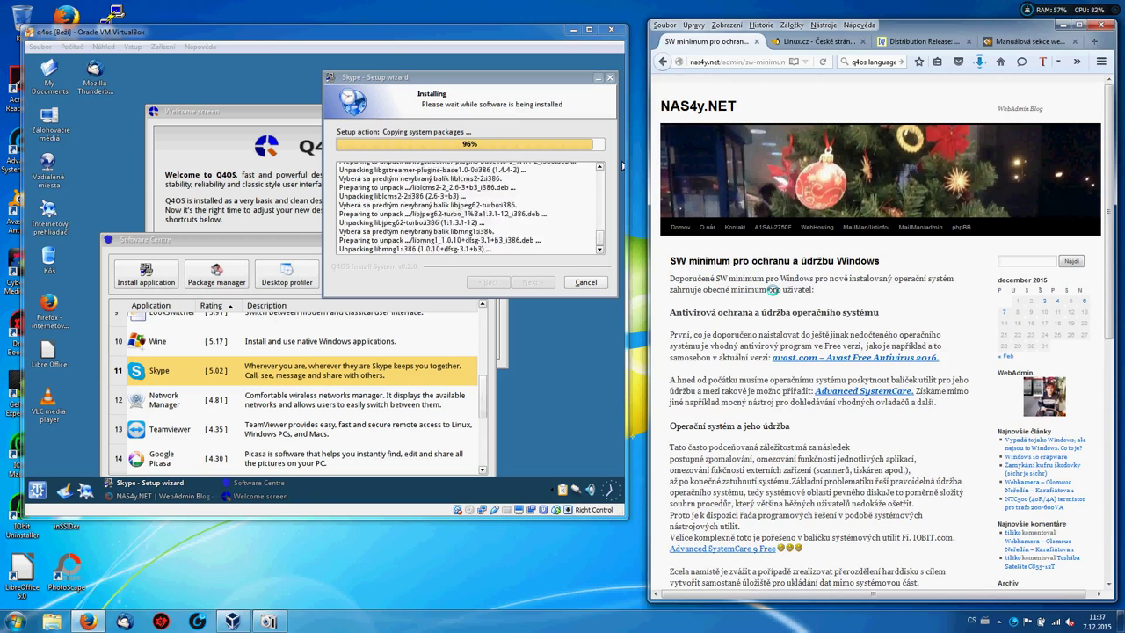
scroll(771, 290, down, 3)
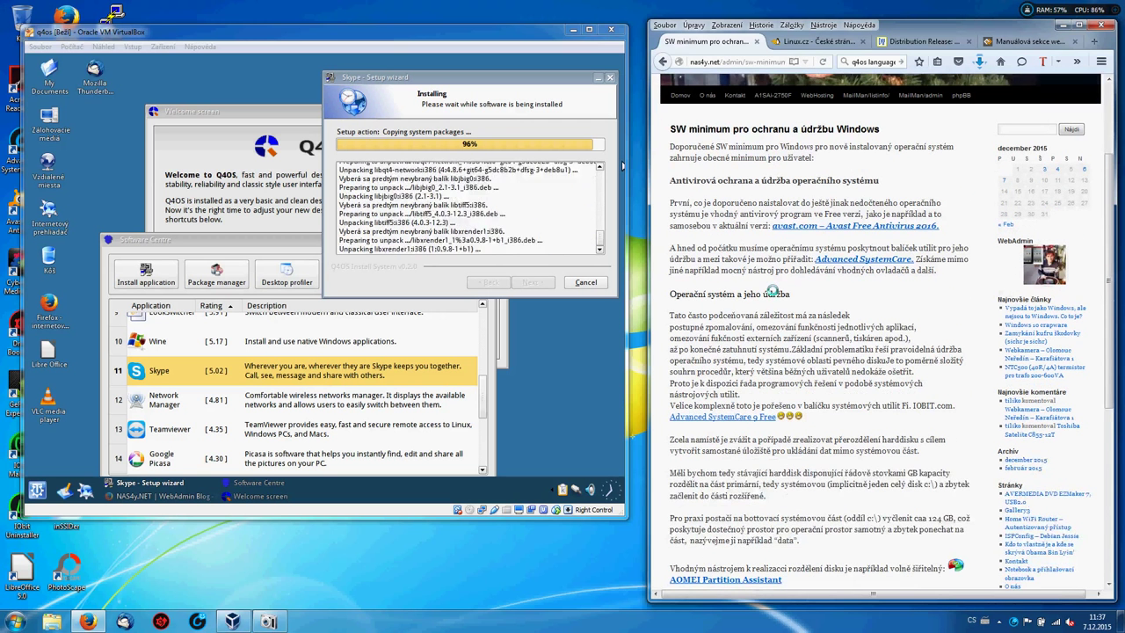
scroll(772, 290, down, 1)
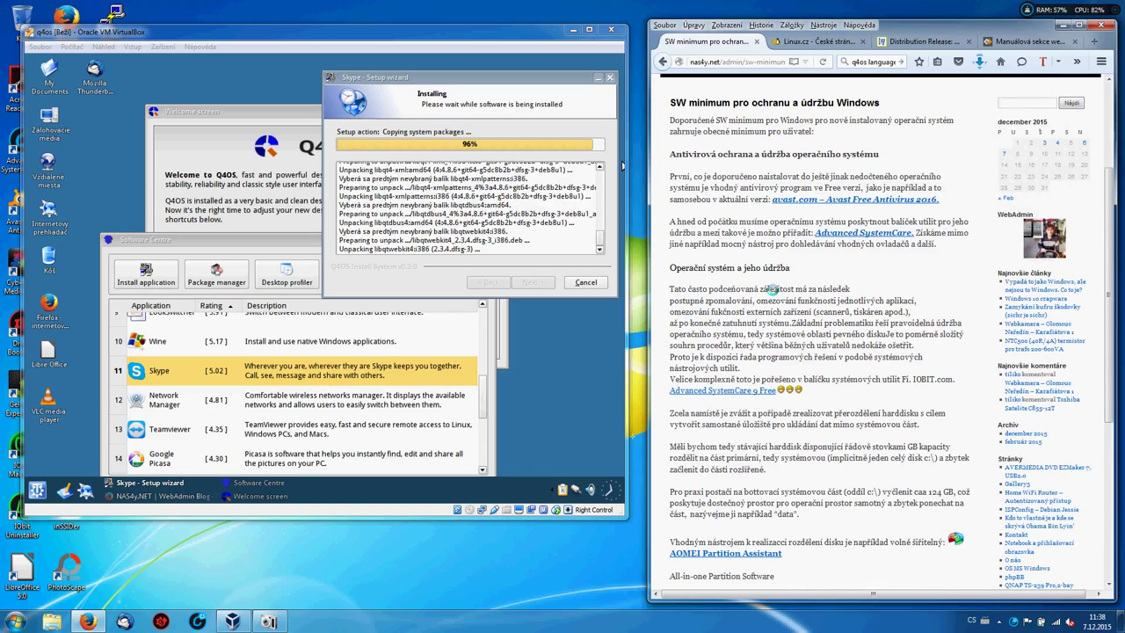
Open the Advanced SystemCare 9 Free and Avast Free Antivirus 2016 pages in new tabs, zooming Avast out.
click(747, 389)
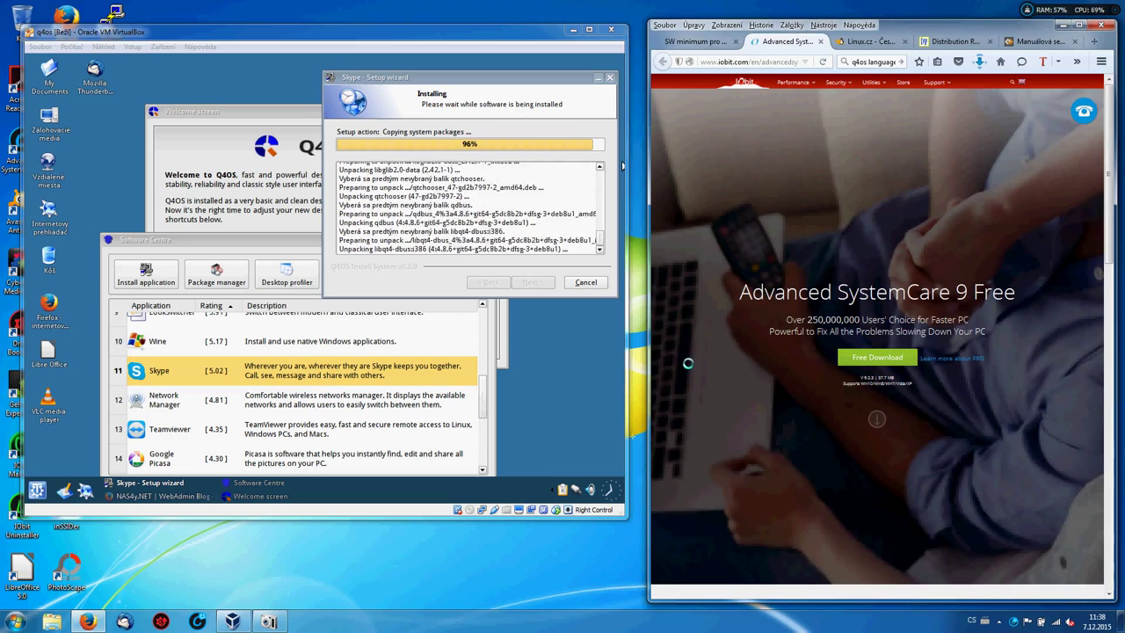
click(697, 41)
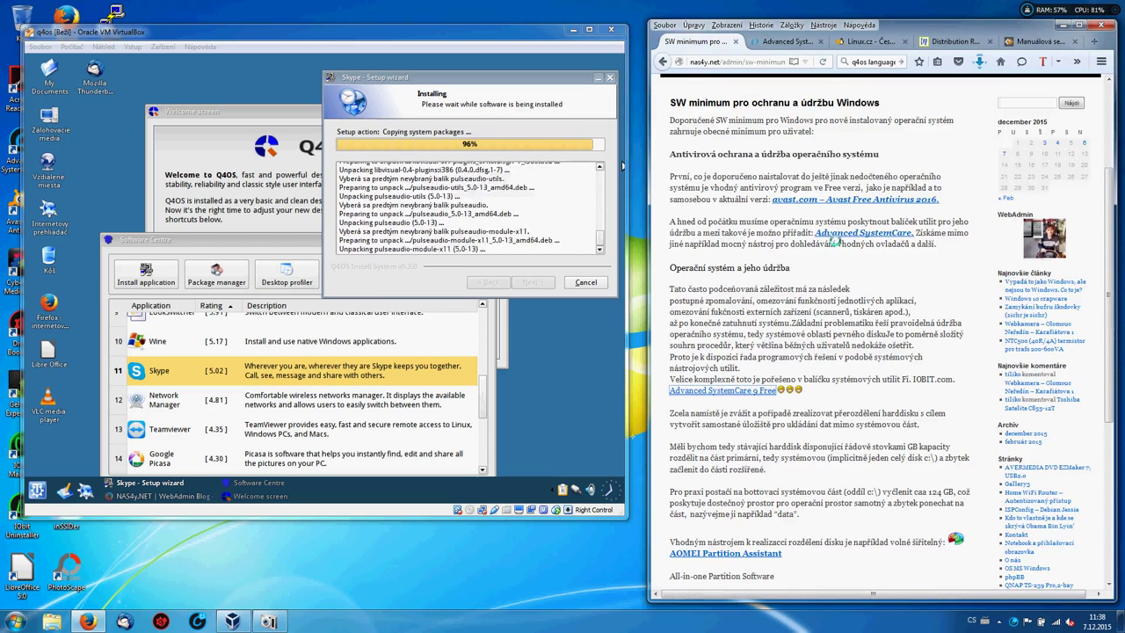
click(867, 199)
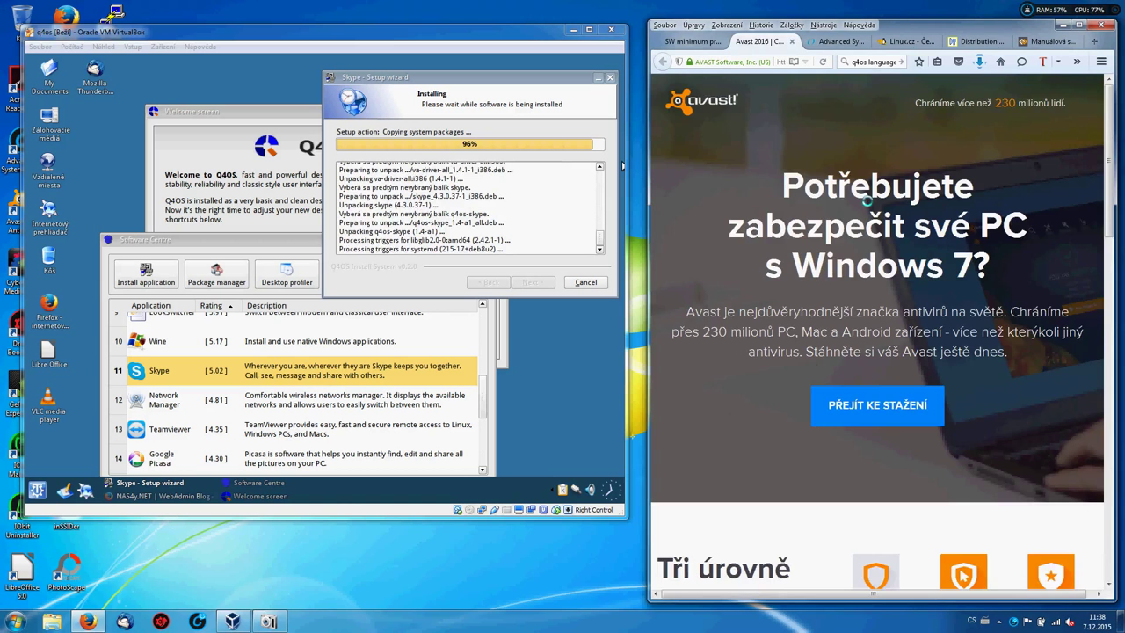
key(ctrl+minus)
key(ctrl+minus)
key(ctrl+minus)
key(ctrl+minus)
key(ctrl+minus)
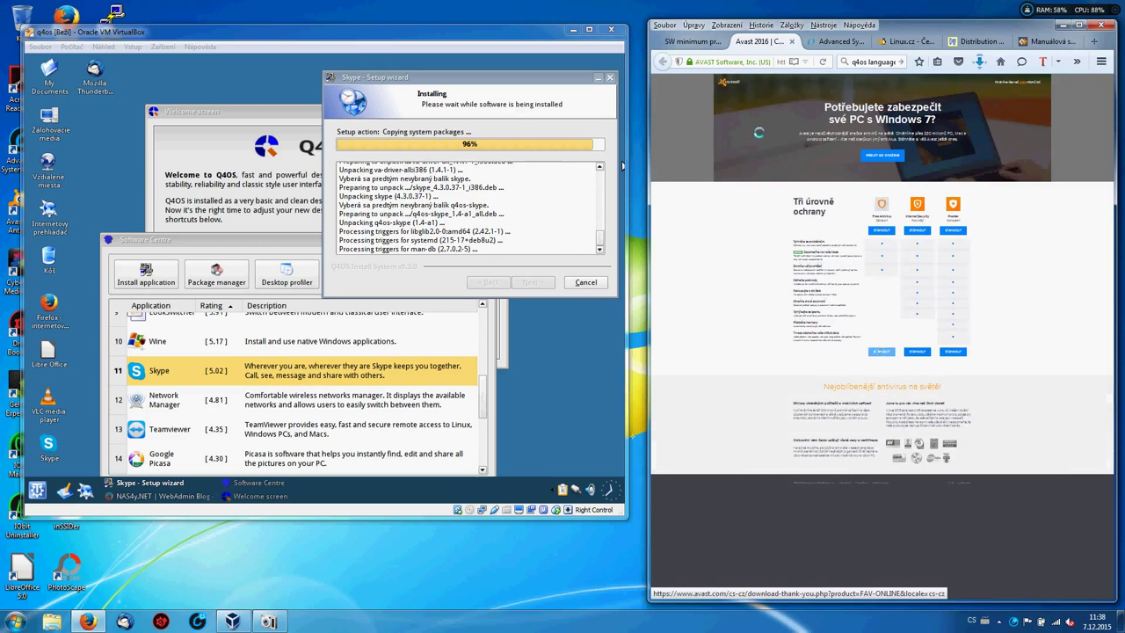
click(690, 41)
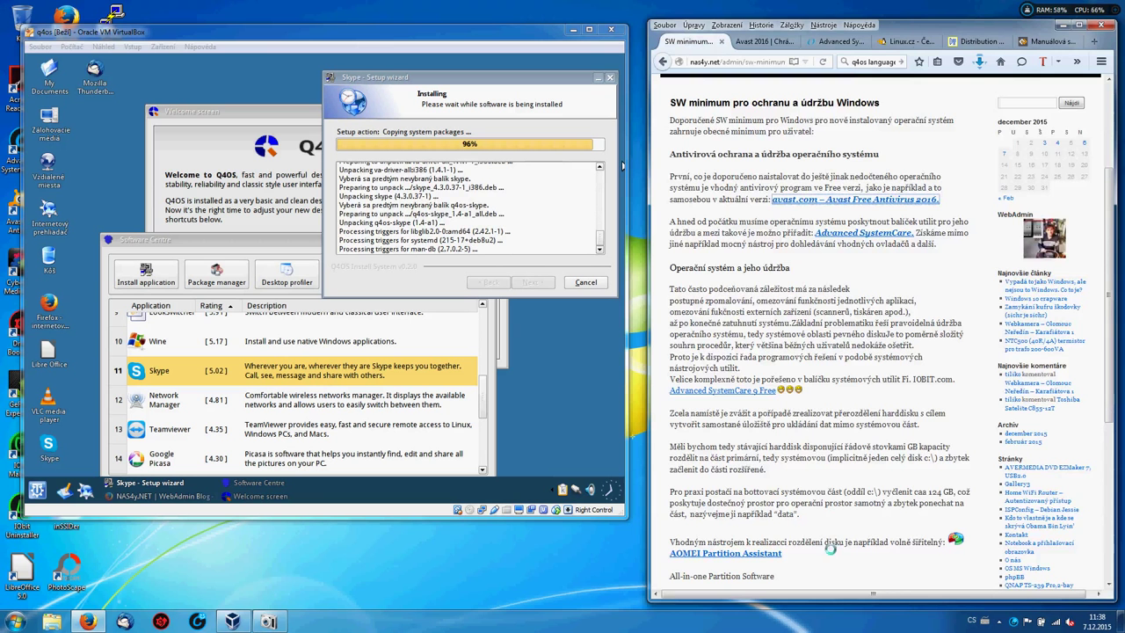
Open AOMEI Partition Assistant in a new tab, then return to the SW minimum pro notebook post.
click(767, 552)
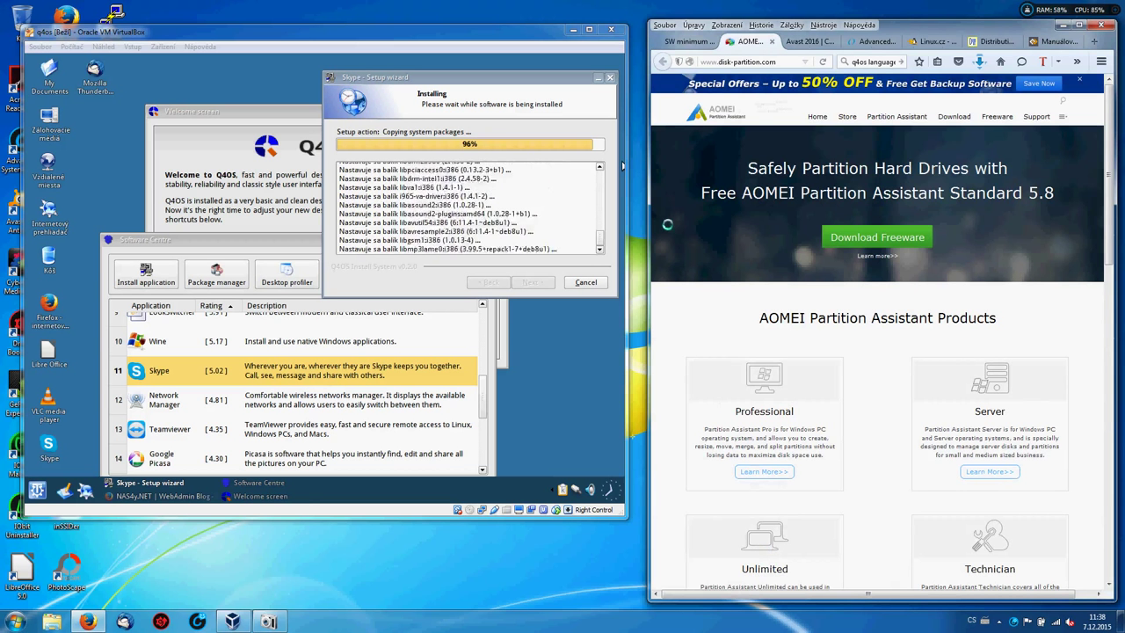
click(690, 41)
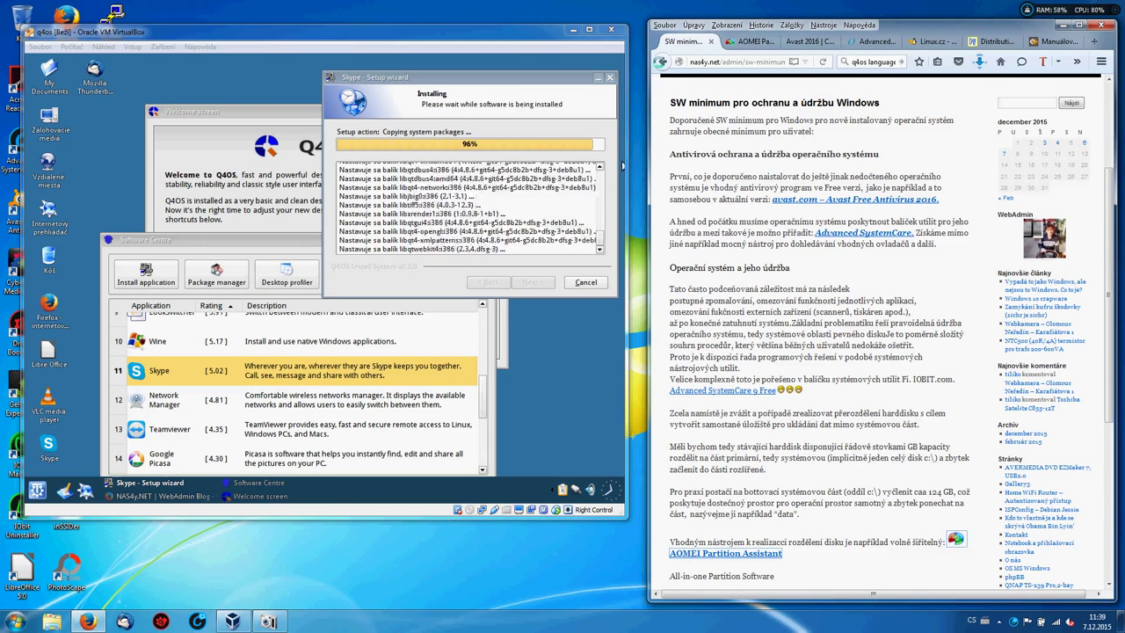
key(alt+Left)
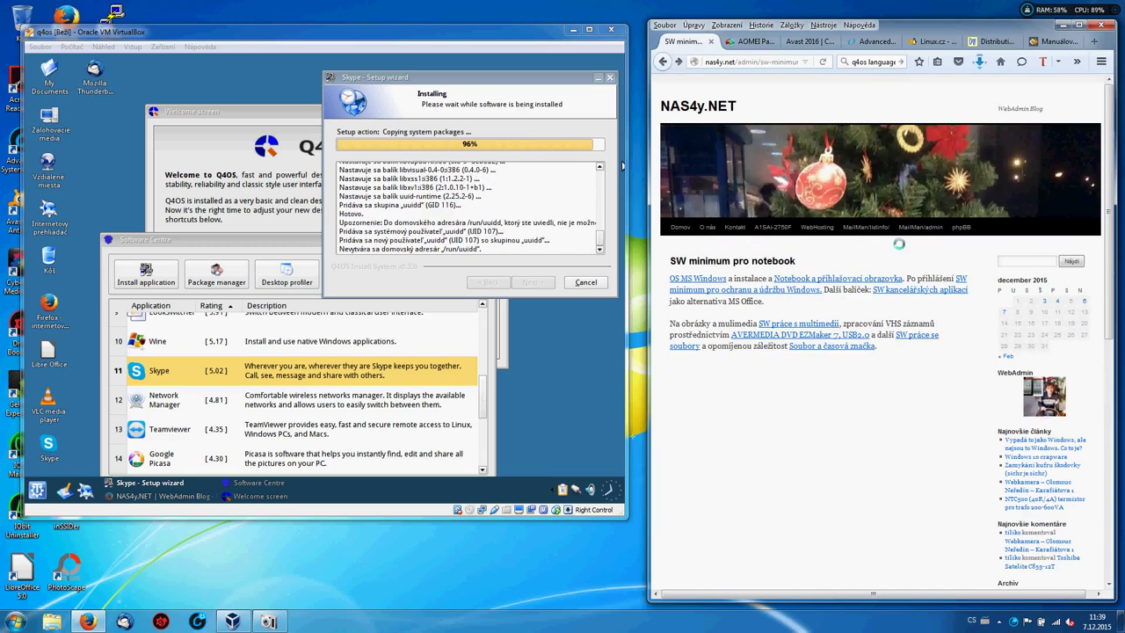
Open the SW kancelářských aplikací post and its LibreOffice v češtině link in a new tab.
click(900, 290)
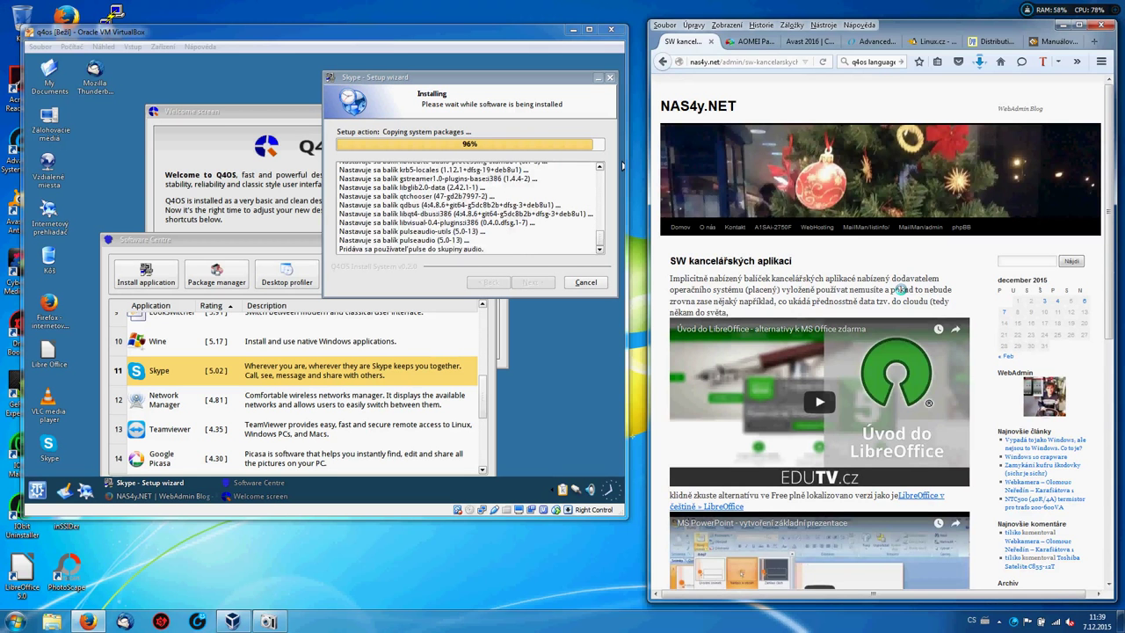
scroll(901, 290, down, 3)
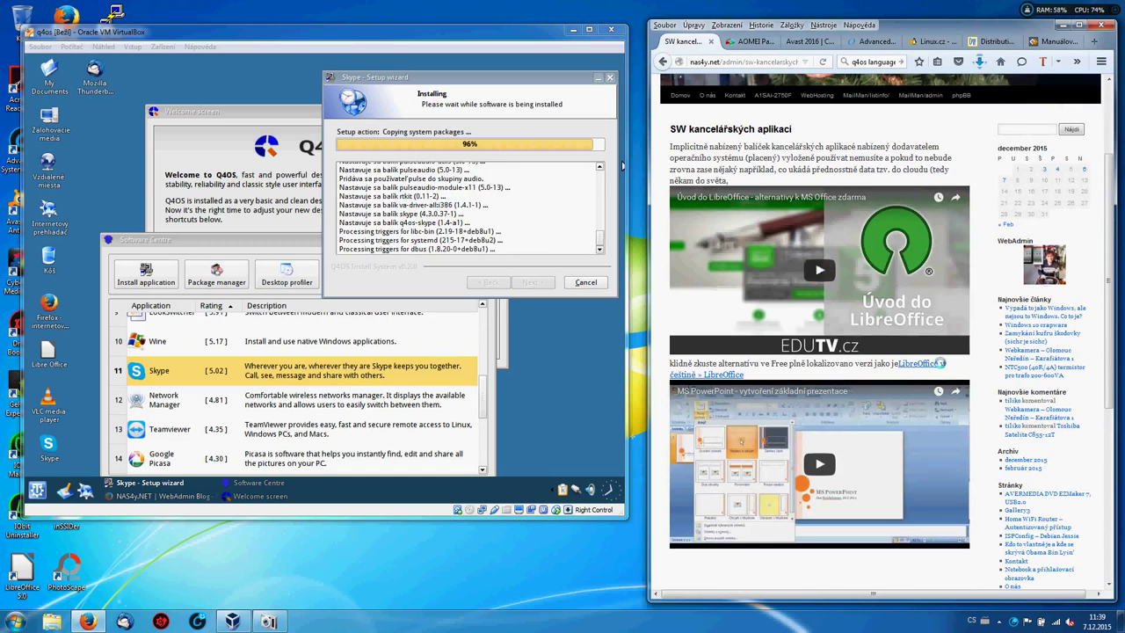
click(935, 363)
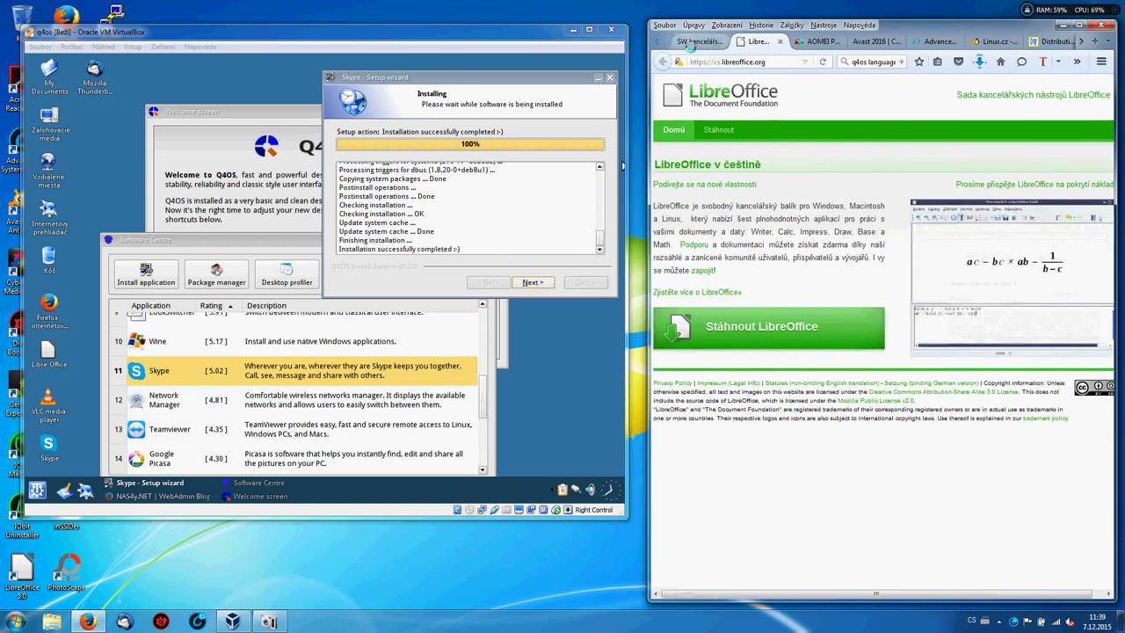
Return to the SW kancelářských aplikací tab, then click Next and Finish in the Q4OS Skype wizard.
click(692, 44)
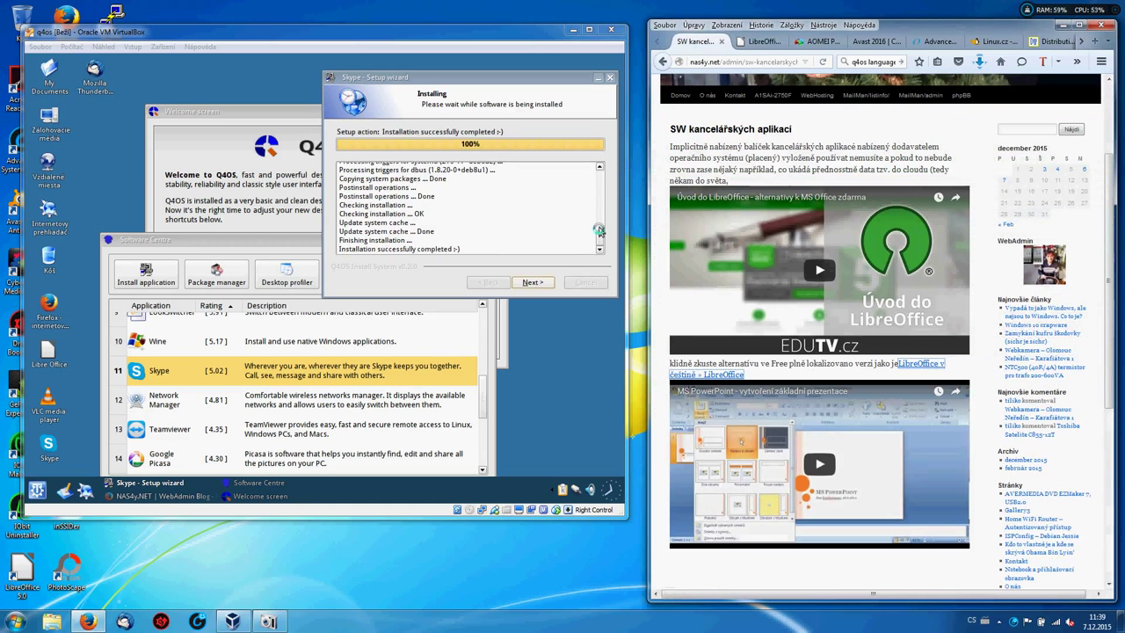
click(530, 290)
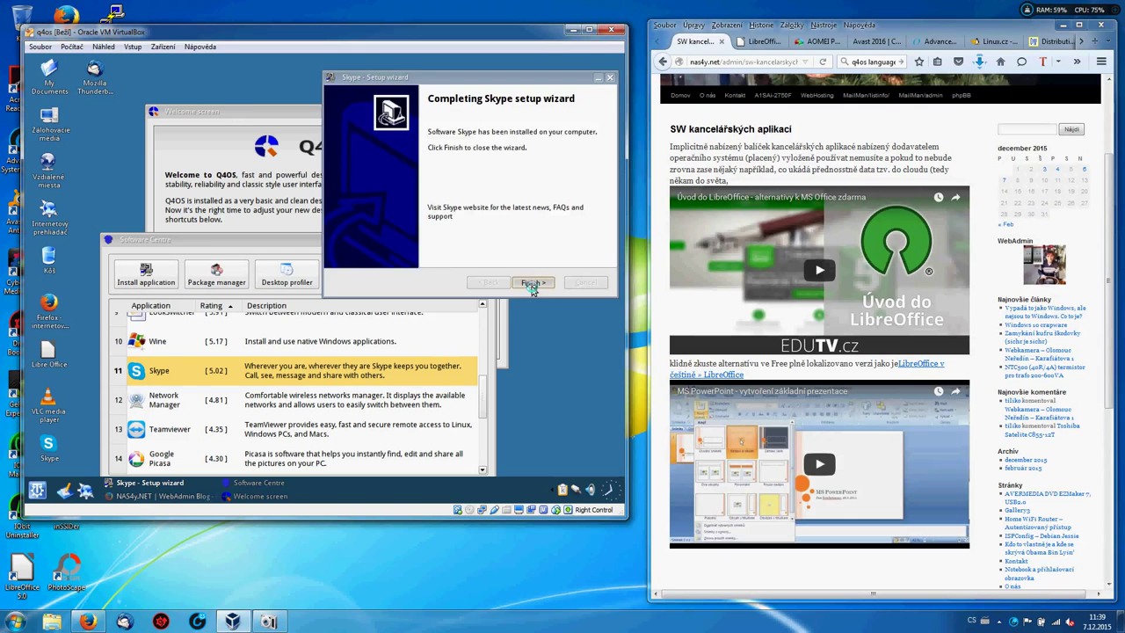
click(532, 283)
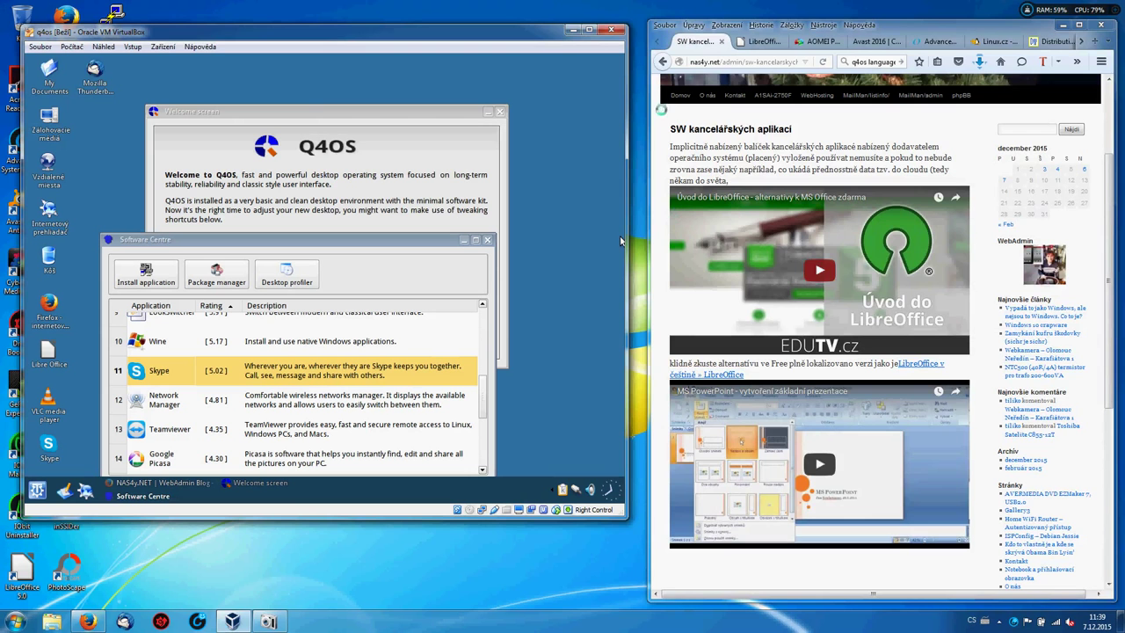
Open the SW práce s multimedii post and browse its Photoscape 3.7 download page in a new tab.
key(alt+Left)
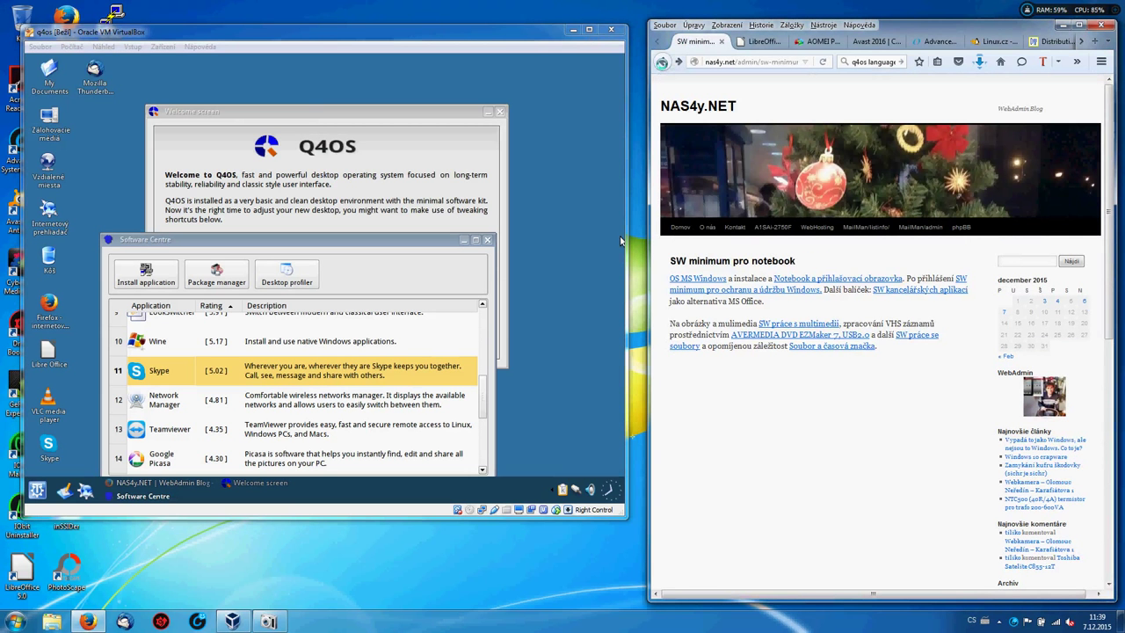
click(808, 322)
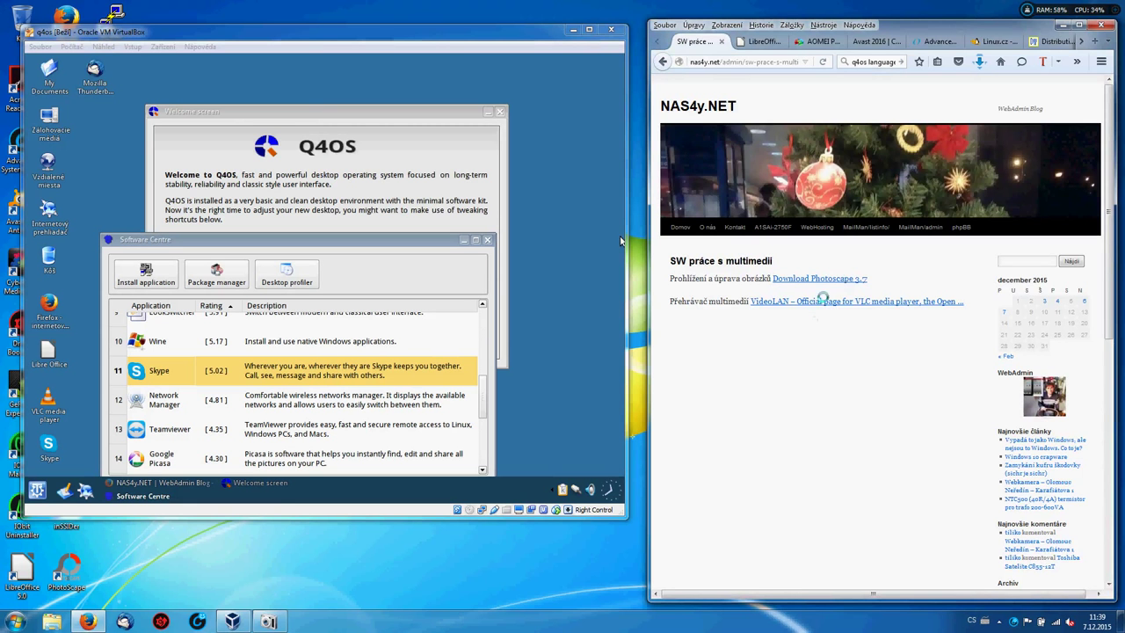
click(809, 277)
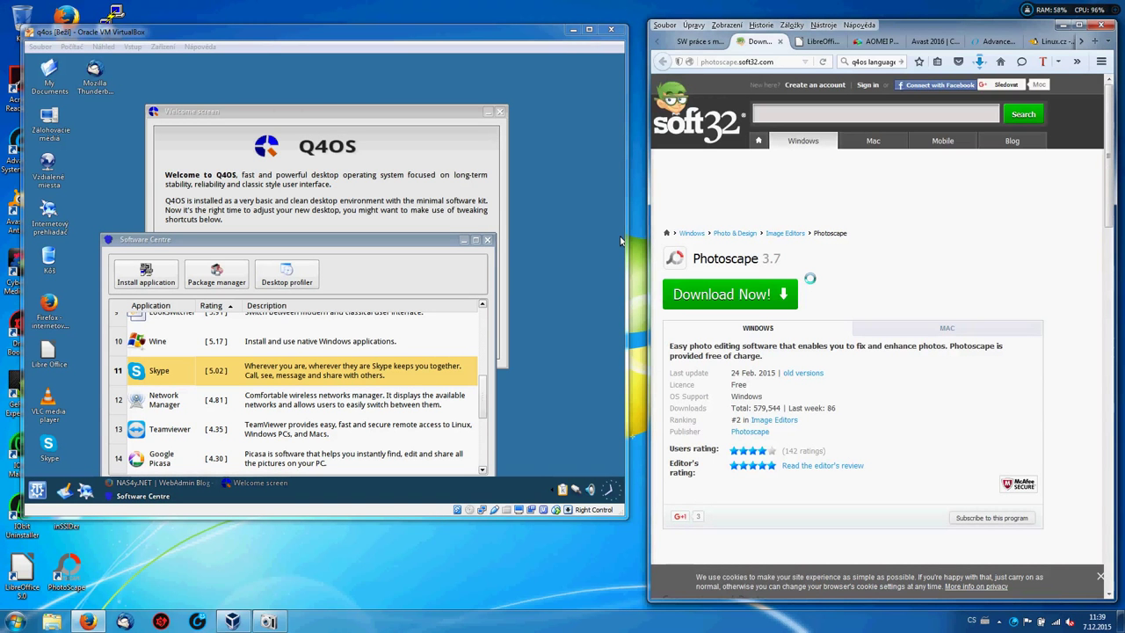
scroll(619, 239, down, 4)
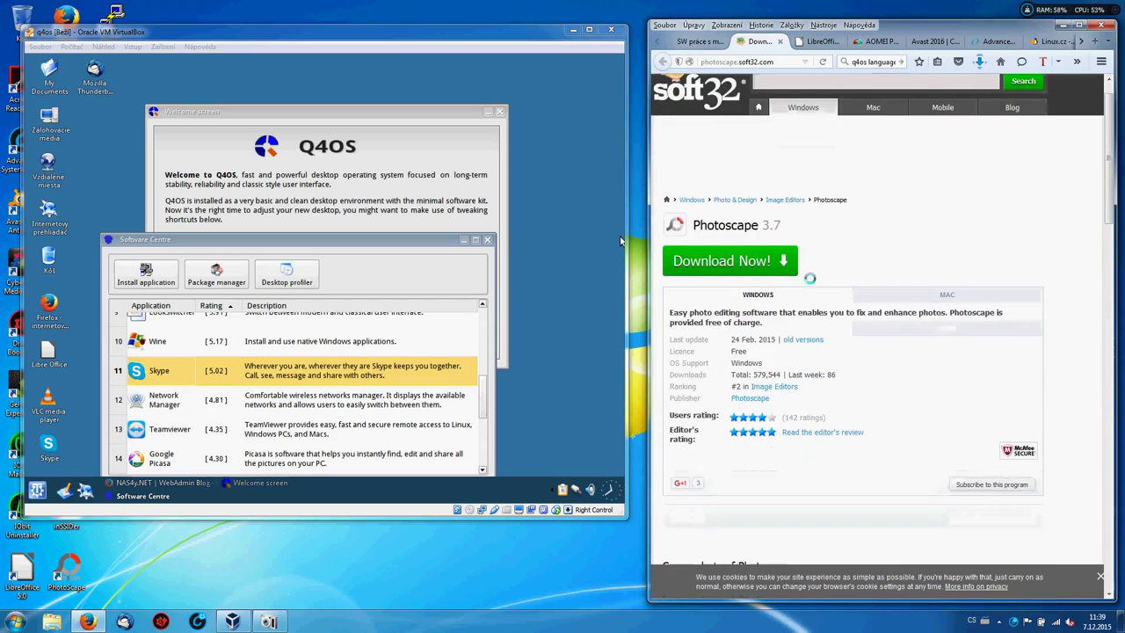
scroll(619, 239, down, 5)
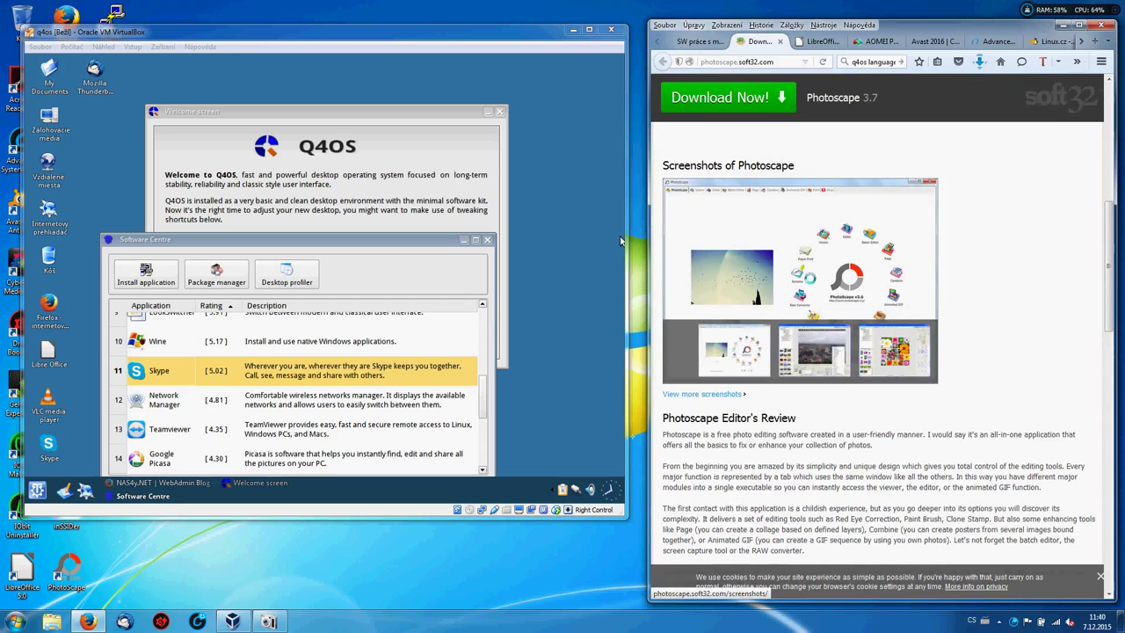
scroll(620, 240, down, 6)
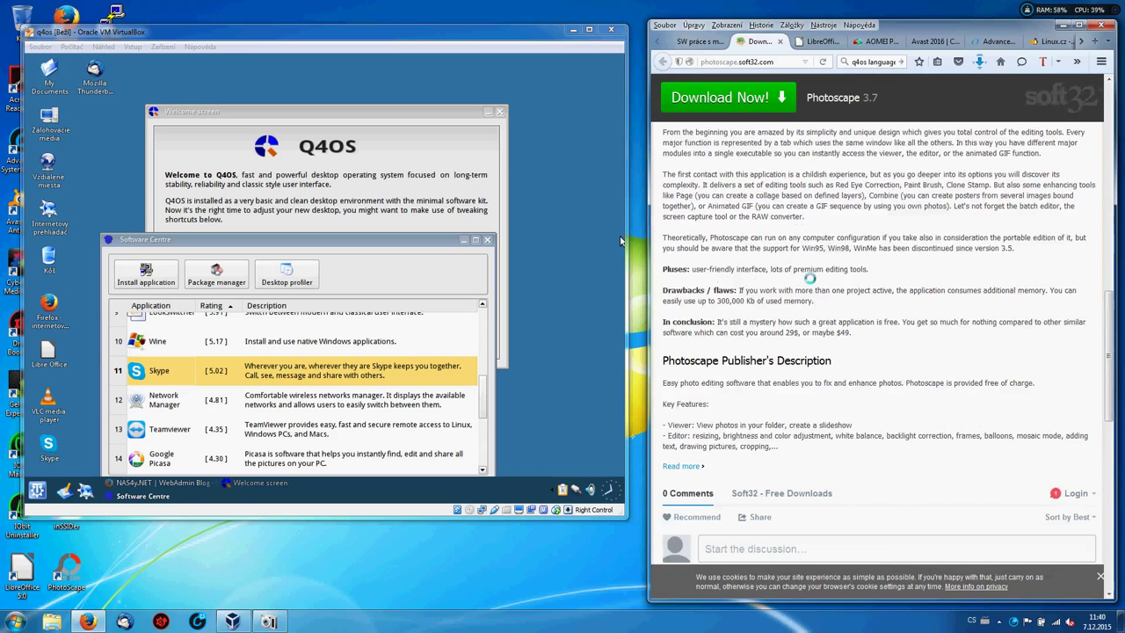
scroll(619, 240, down, 3)
scroll(620, 240, up, 4)
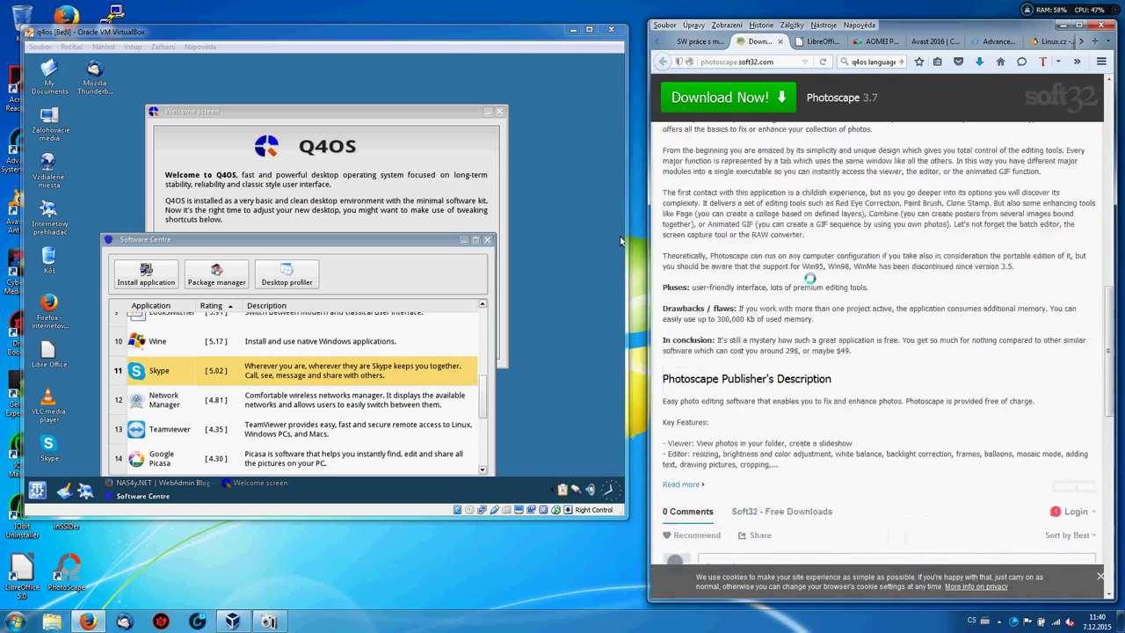
scroll(619, 240, up, 2)
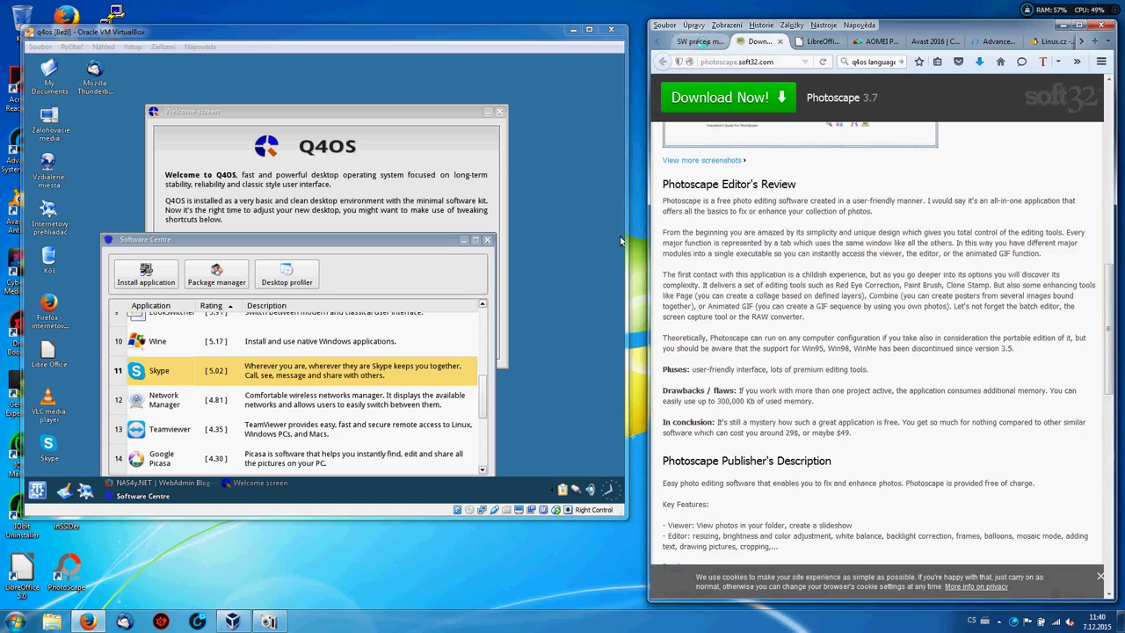
key(ctrl+Page_Up)
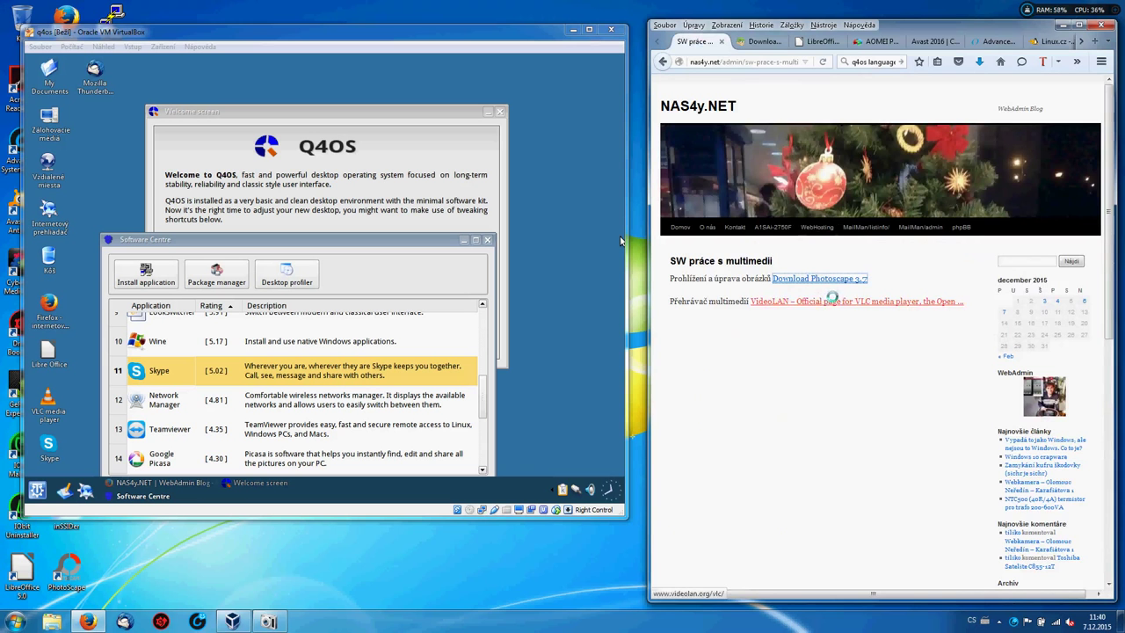
Open the VideoLAN VLC page in a tab, then the AVERMEDIA DVD EZMaker 7, USB2.0 post.
click(825, 300)
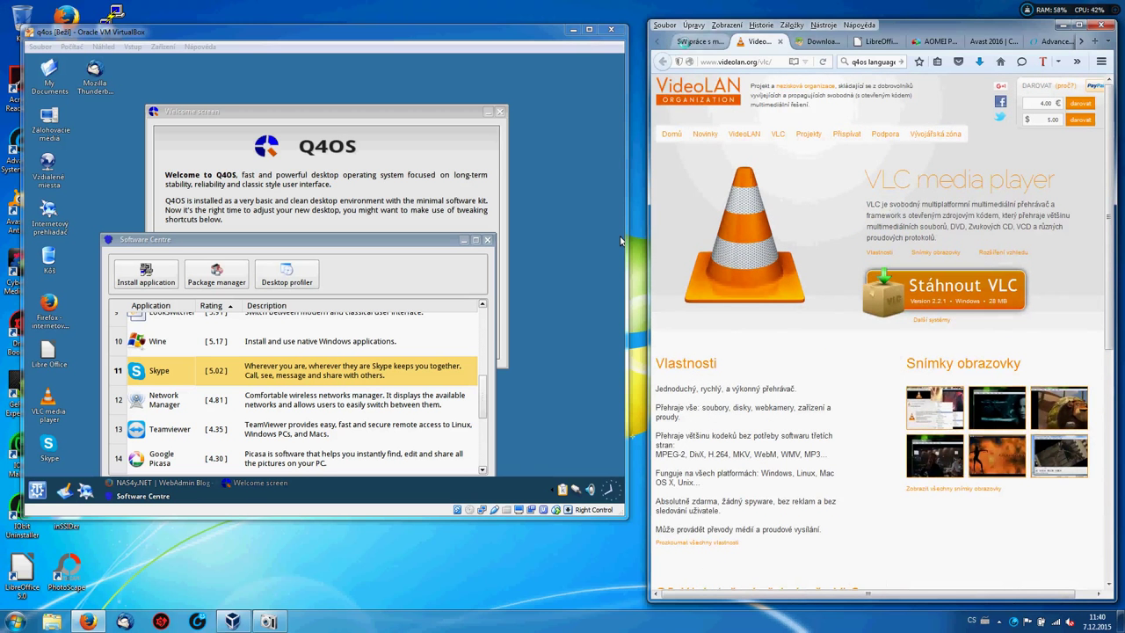
click(683, 42)
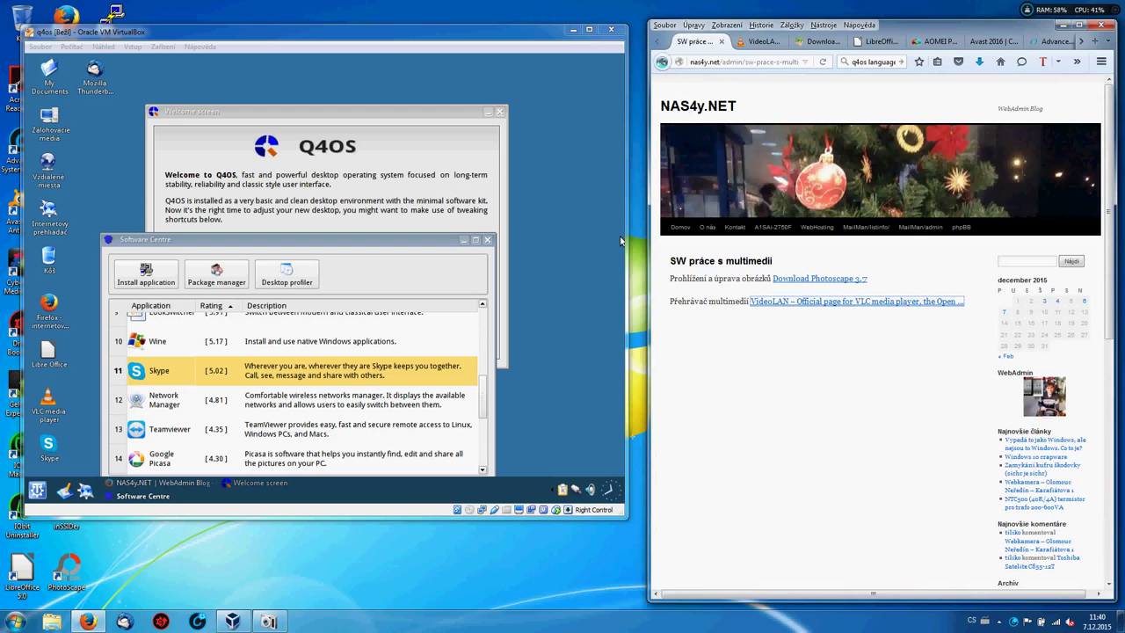
key(alt+Left)
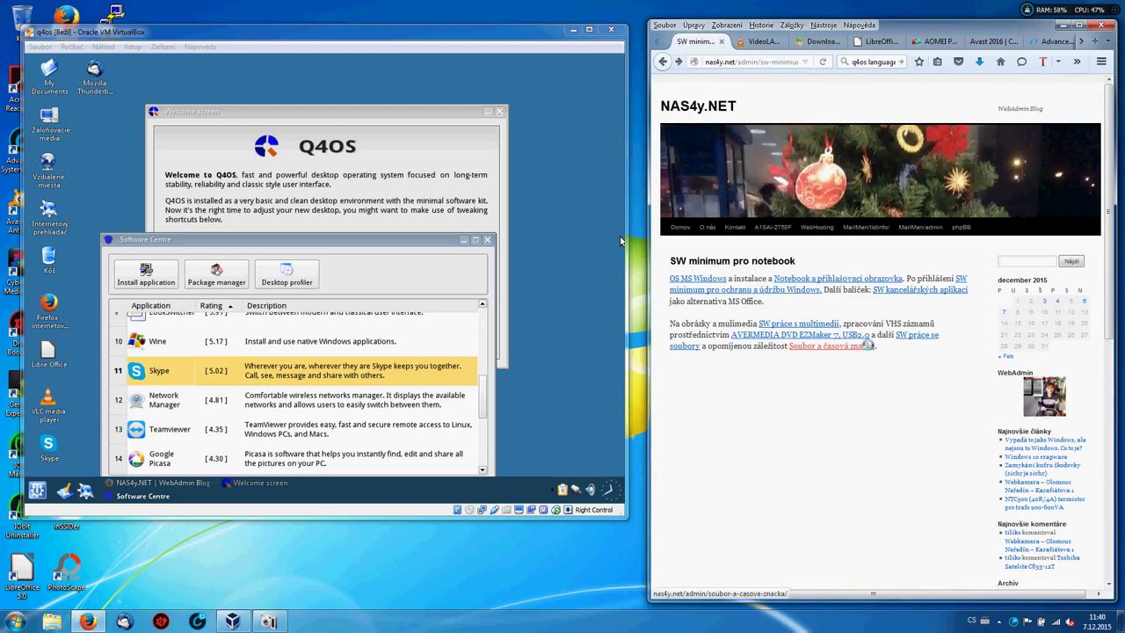
click(818, 335)
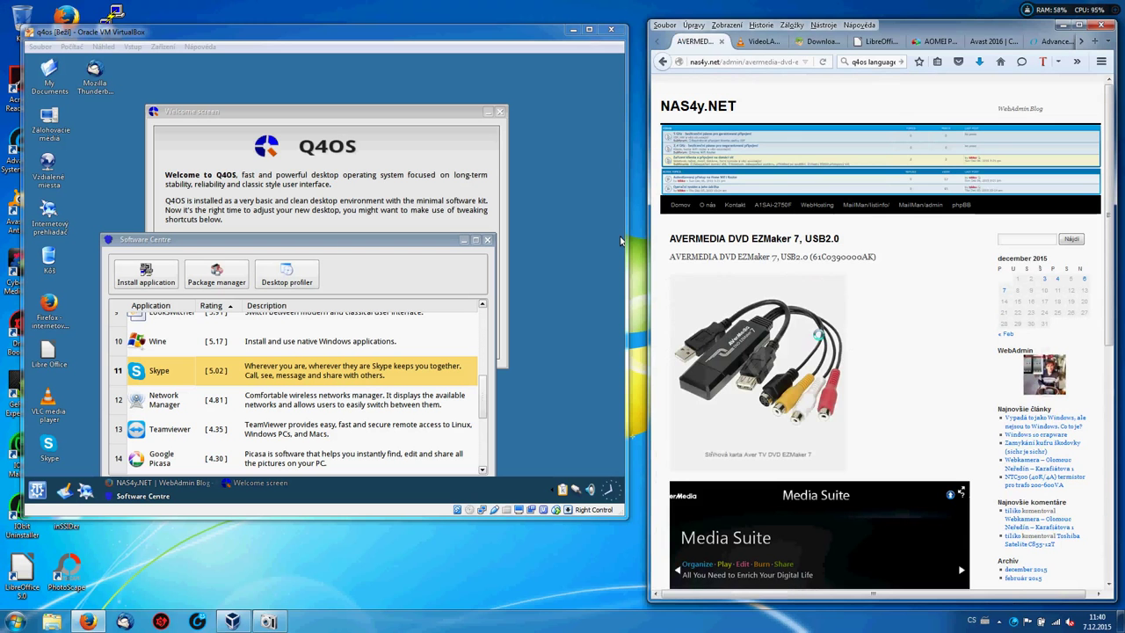
scroll(620, 240, down, 4)
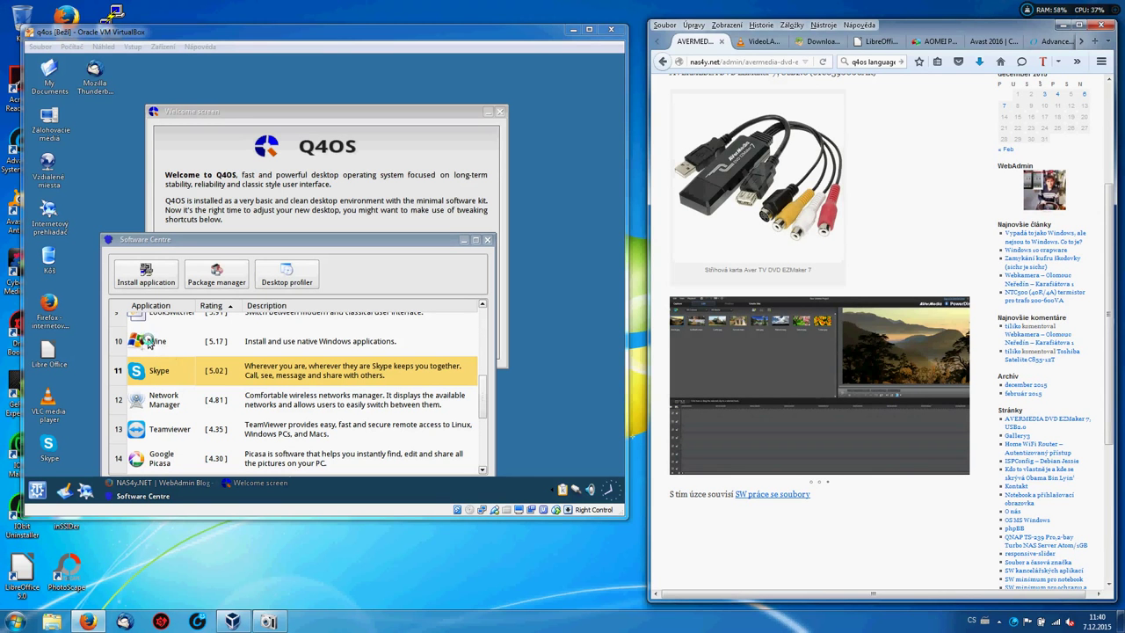
Launch Wine's installation from Software Centre, accepting the VirtualBox performance warning and passing the welcome and check pages.
click(148, 343)
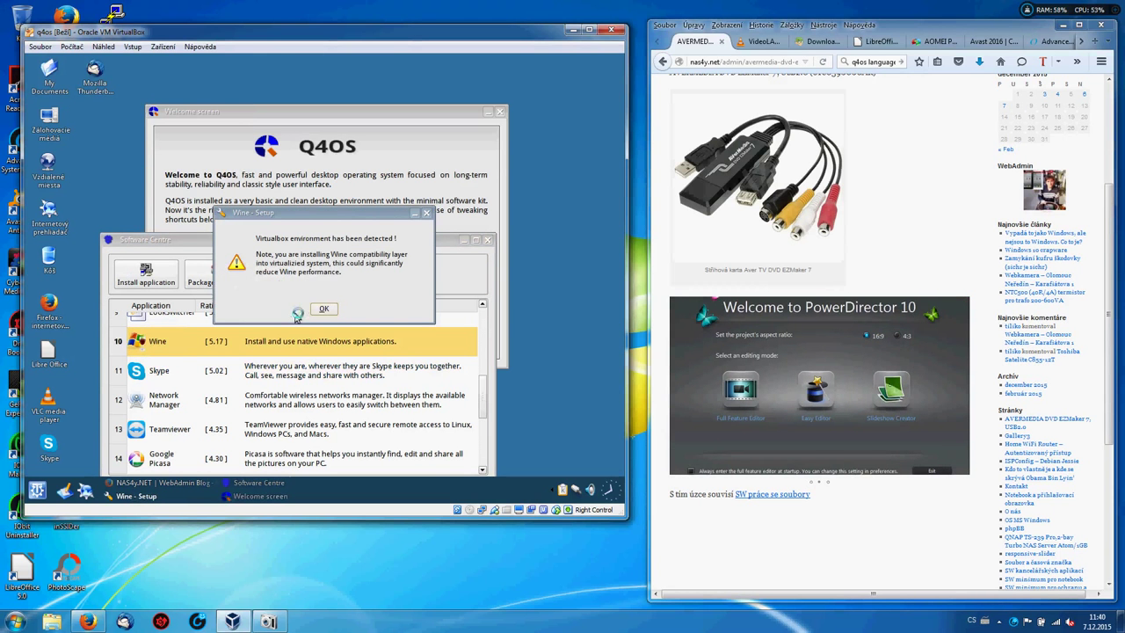
click(324, 310)
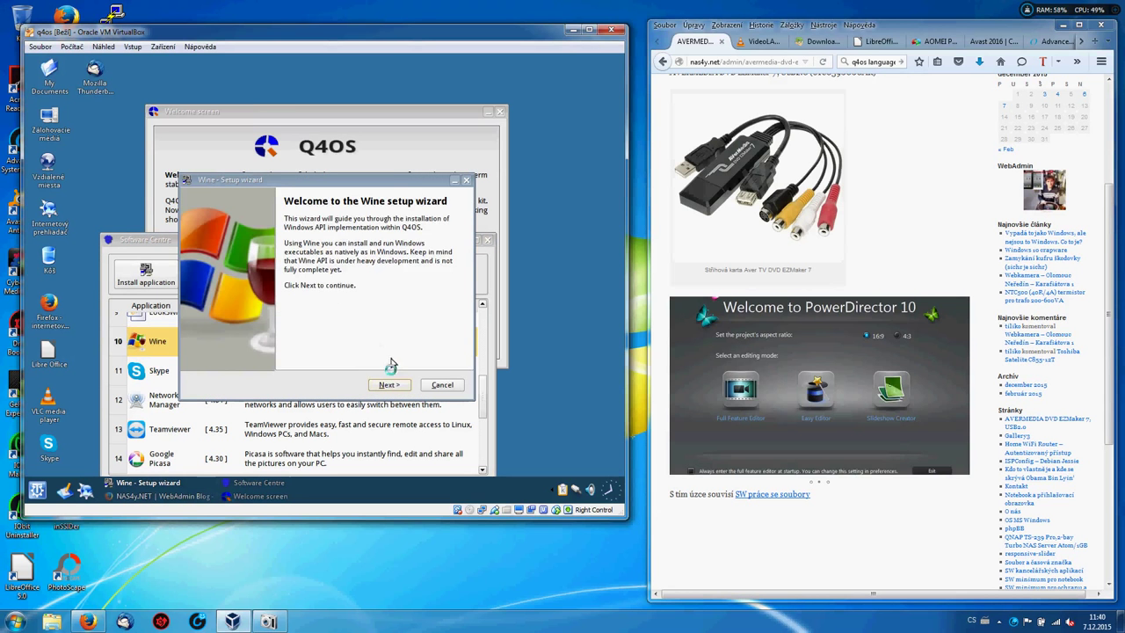
click(389, 386)
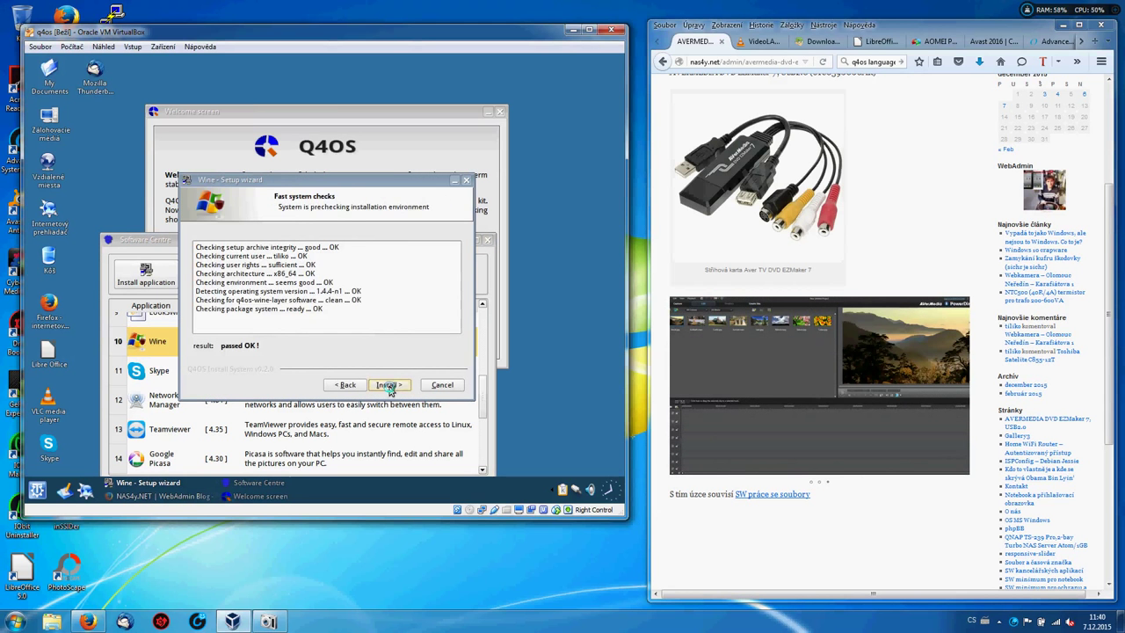
click(390, 386)
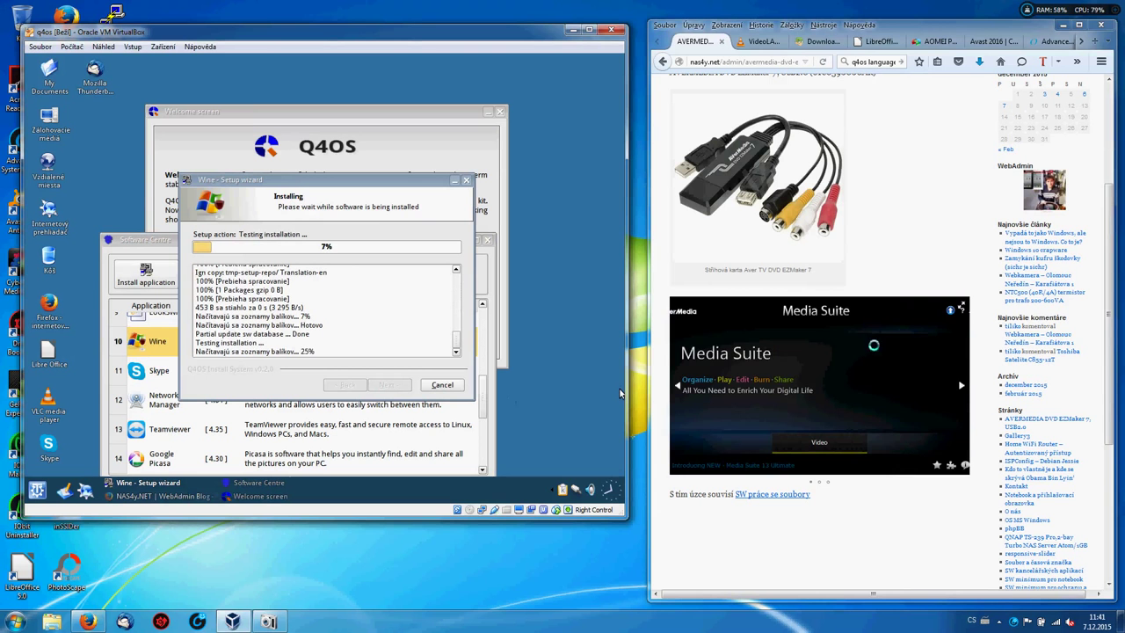
click(1016, 435)
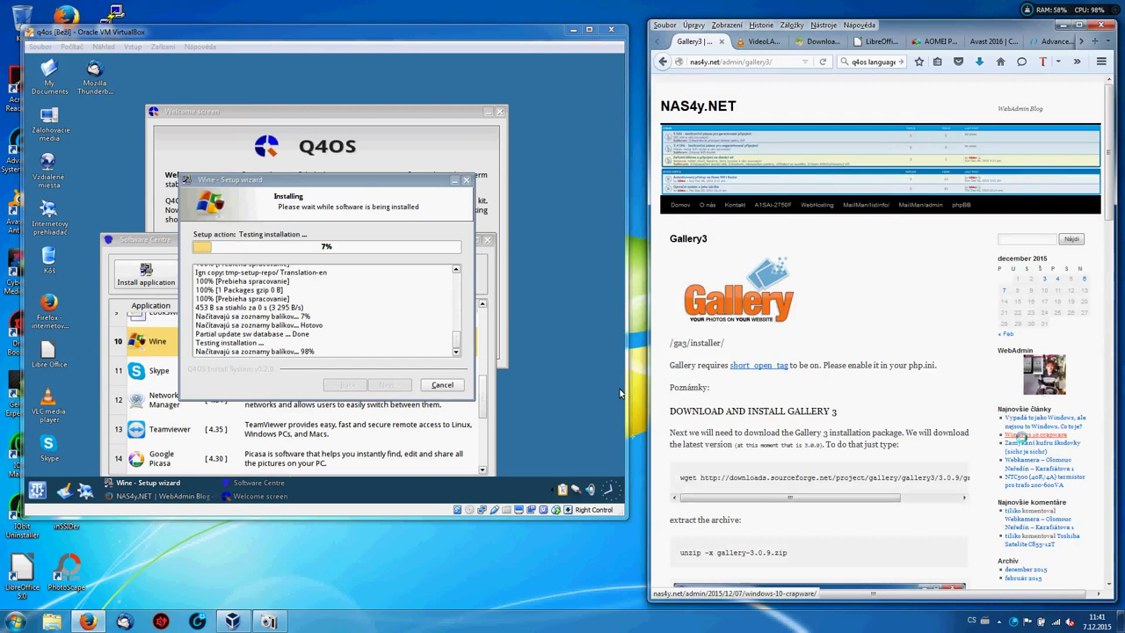
scroll(620, 393, down, 4)
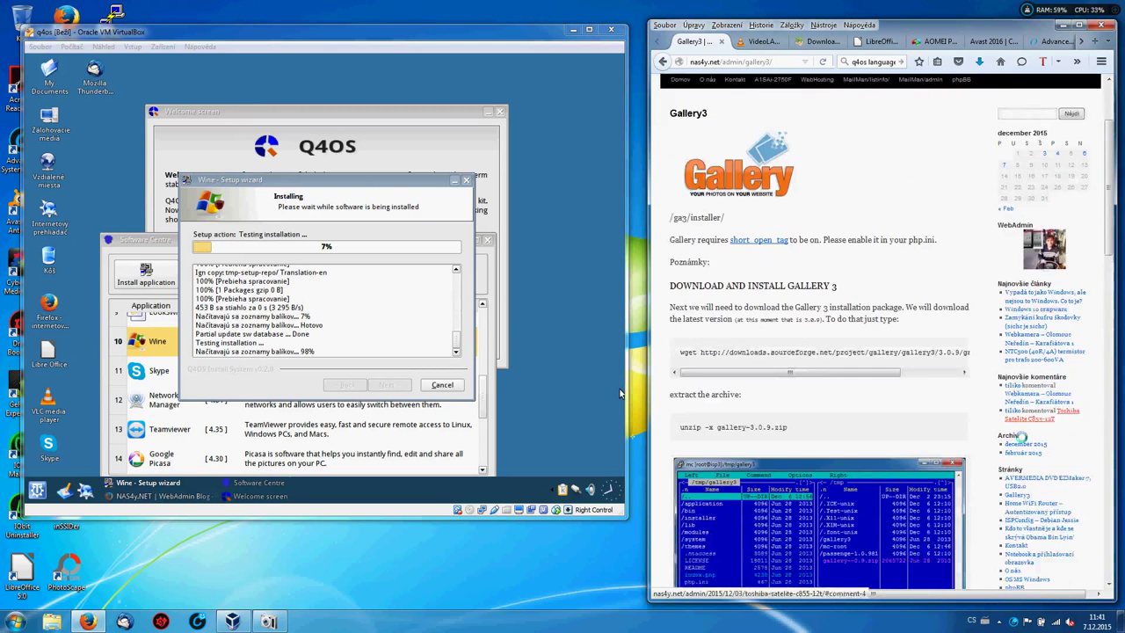
scroll(619, 392, down, 3)
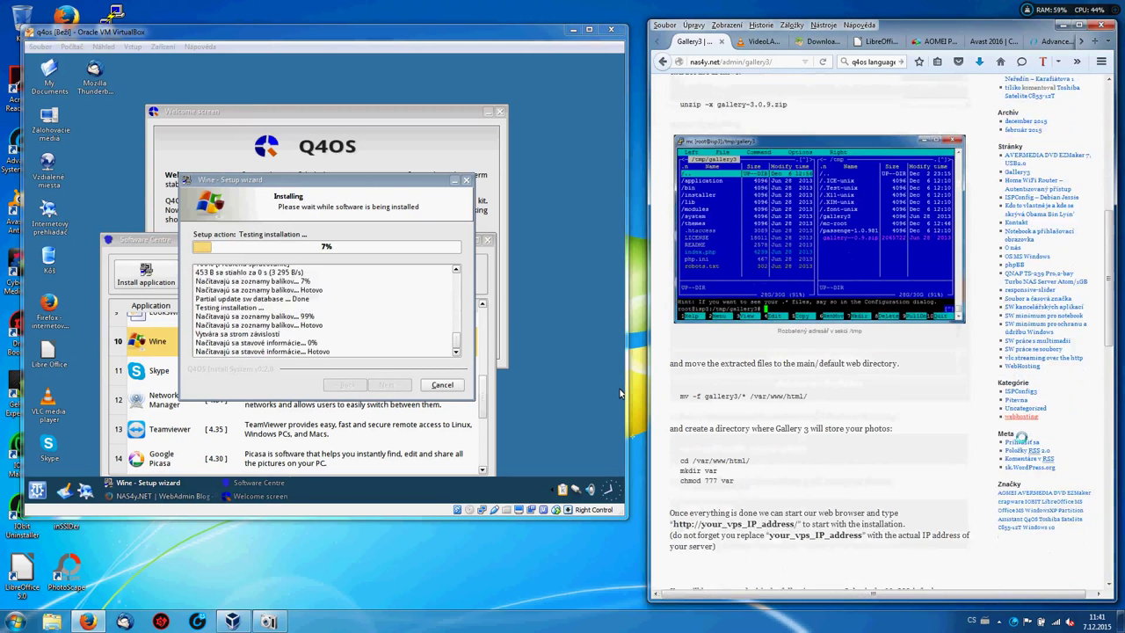
scroll(619, 393, down, 4)
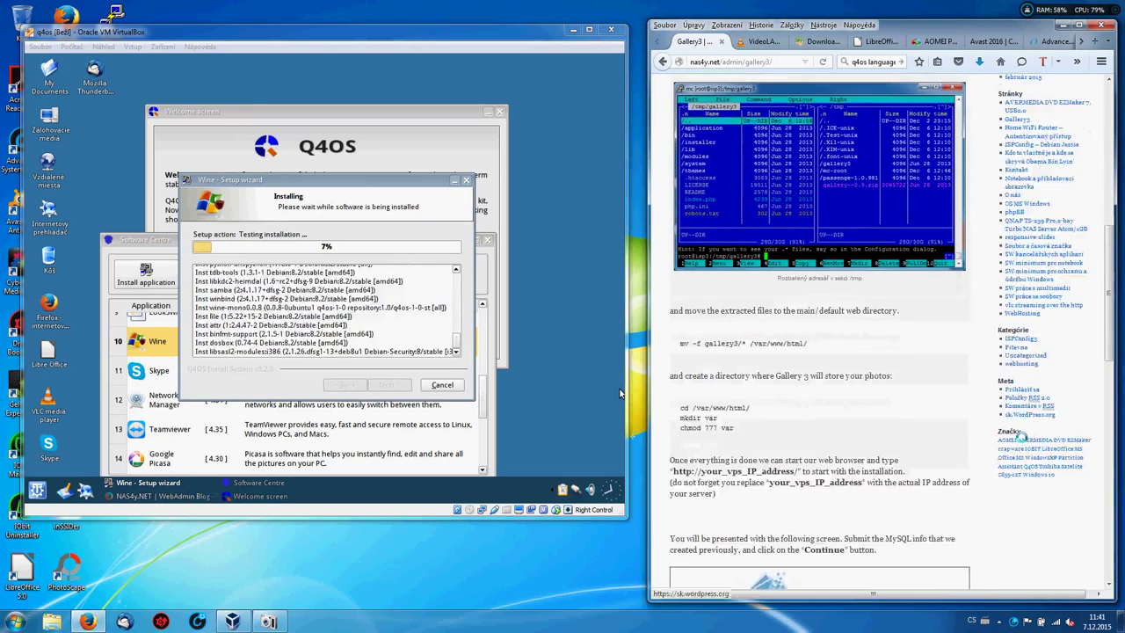
scroll(619, 393, down, 4)
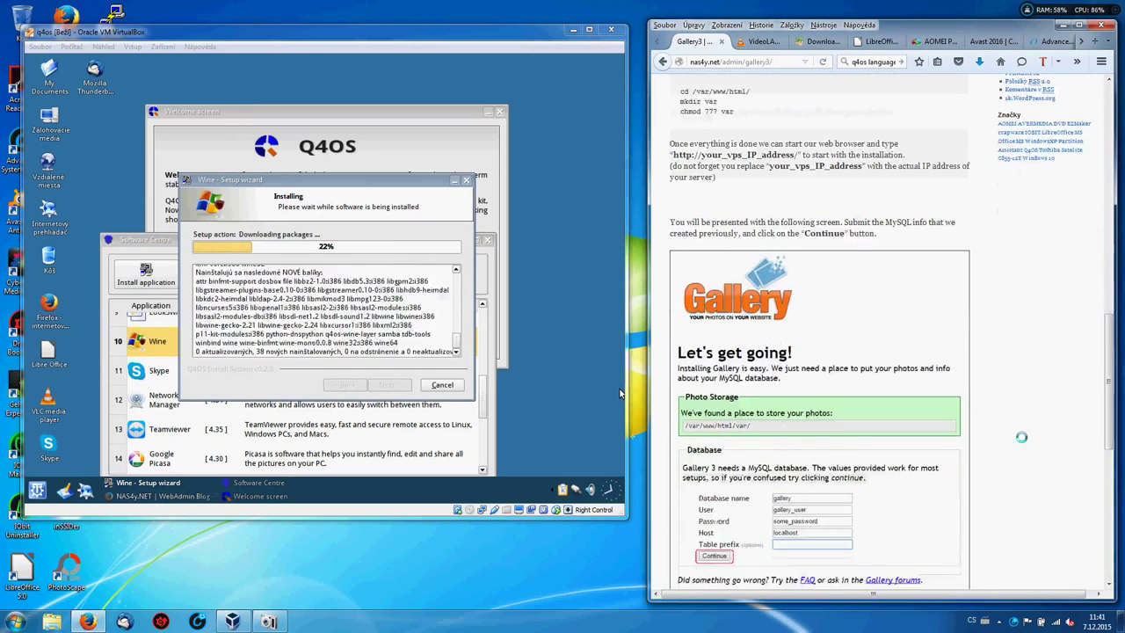
scroll(620, 393, down, 4)
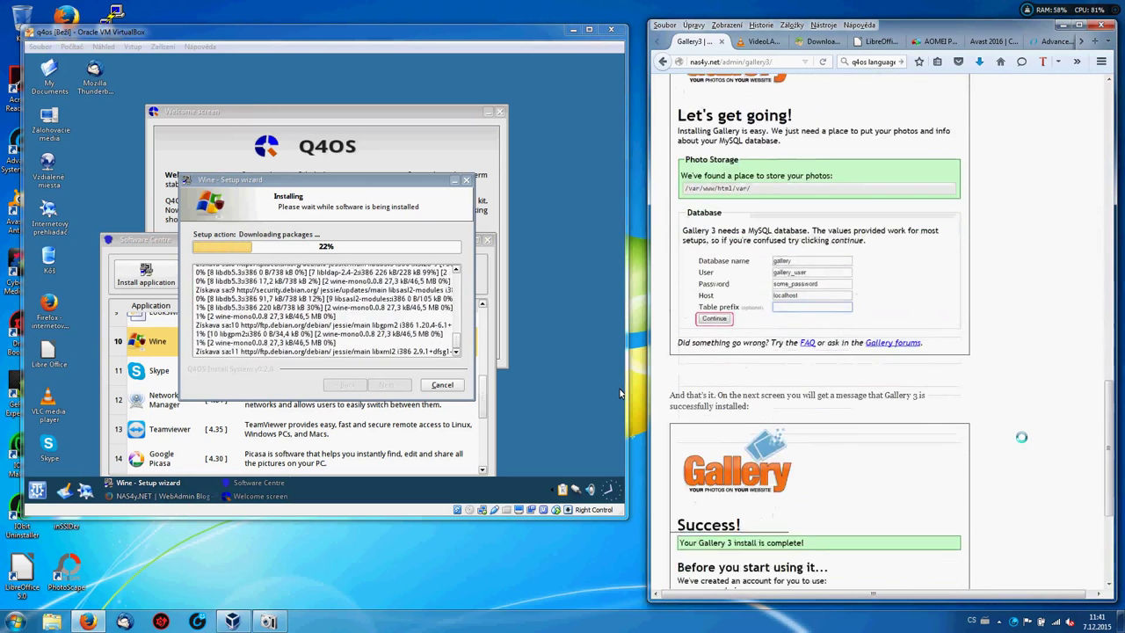
scroll(620, 393, down, 2)
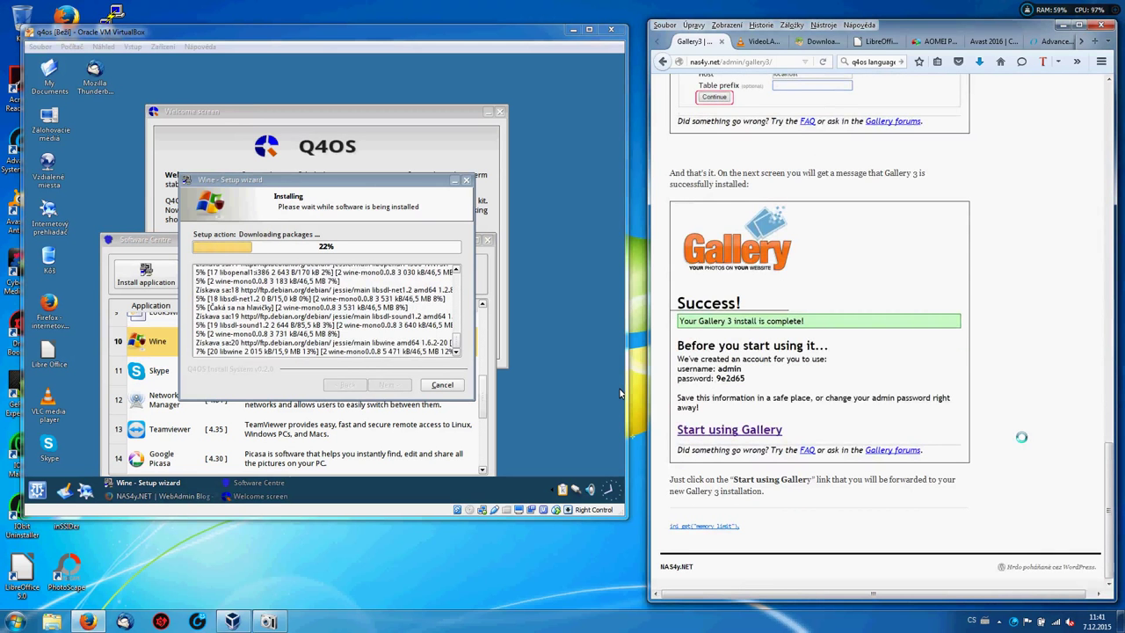
scroll(619, 392, up, 15)
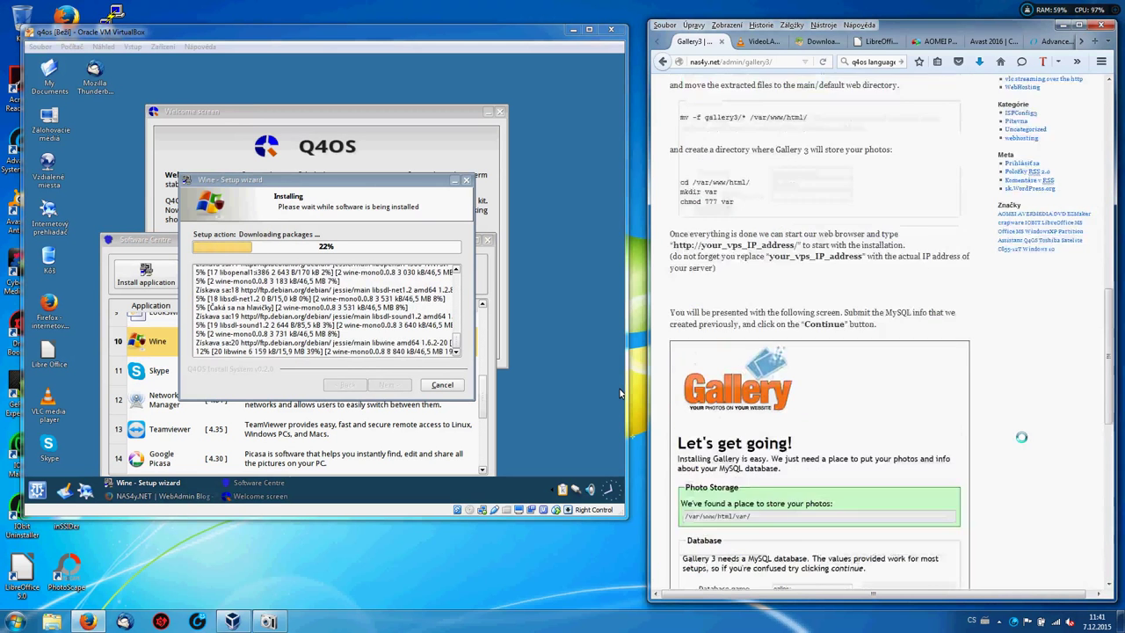
scroll(619, 392, up, 2)
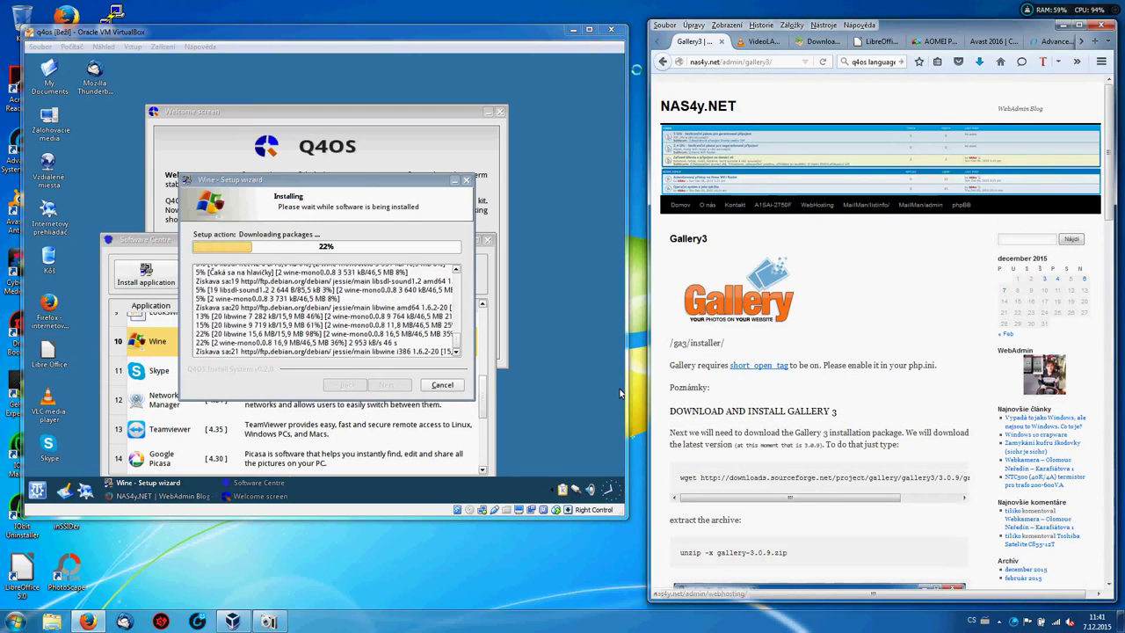
key(alt+Left)
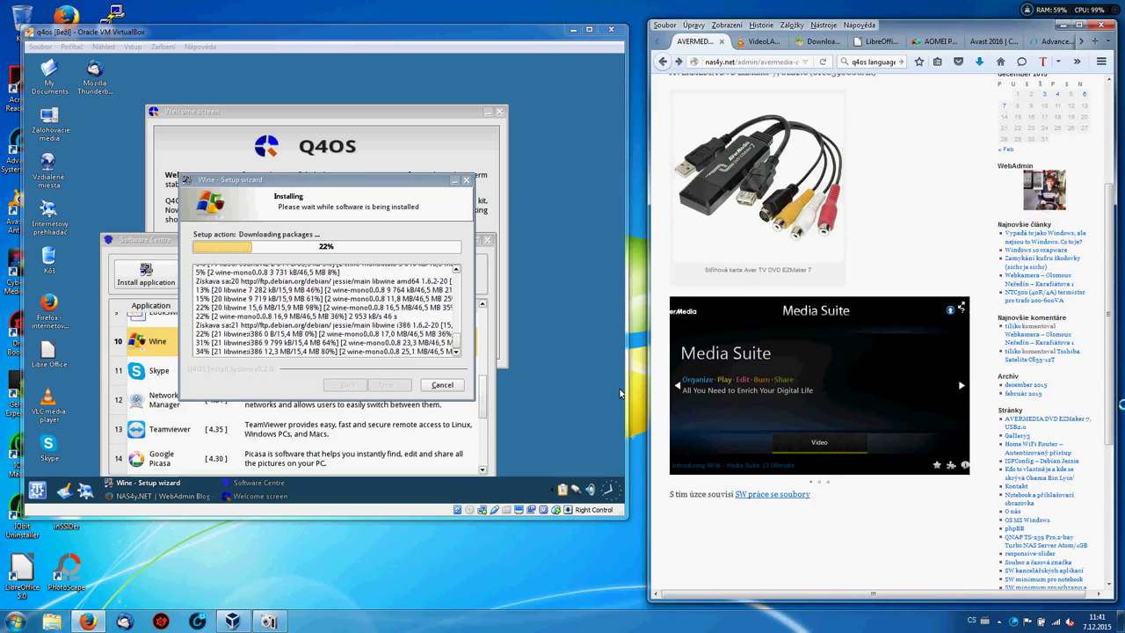
Navigate from the Home WiFi Router post via the 5 GHz and ISP forums to the notebook data topic.
click(1041, 445)
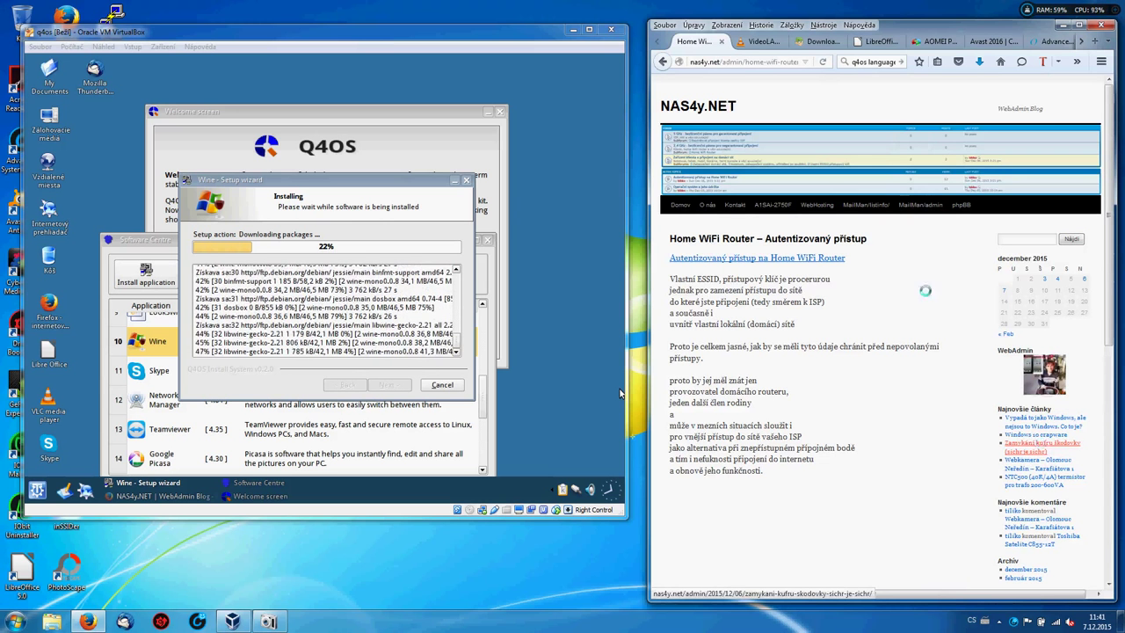
click(821, 257)
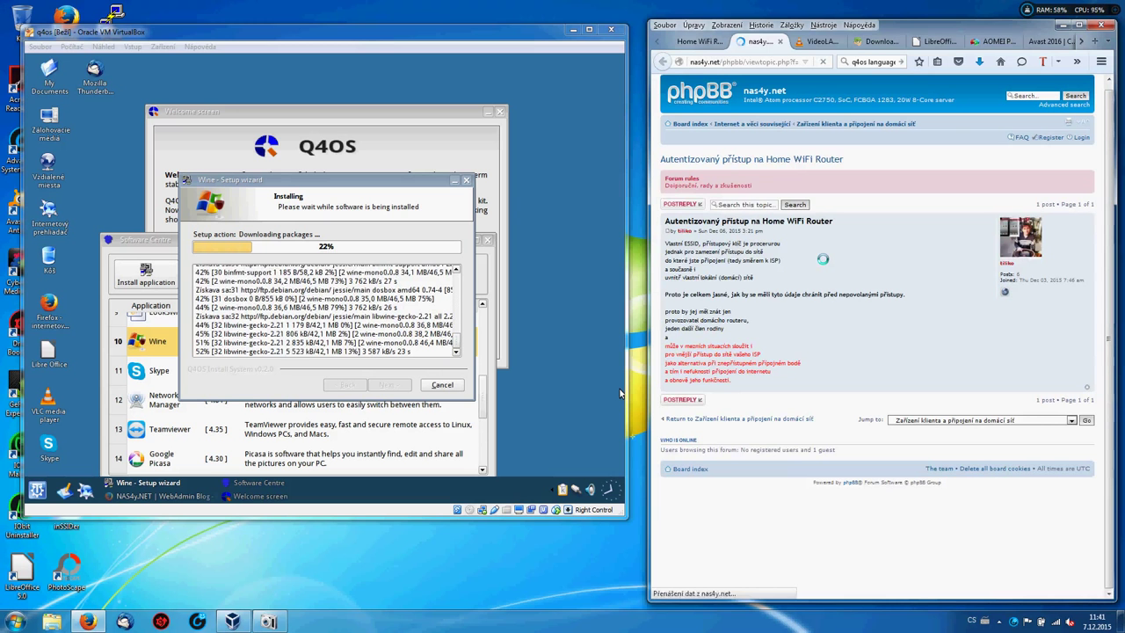
click(756, 125)
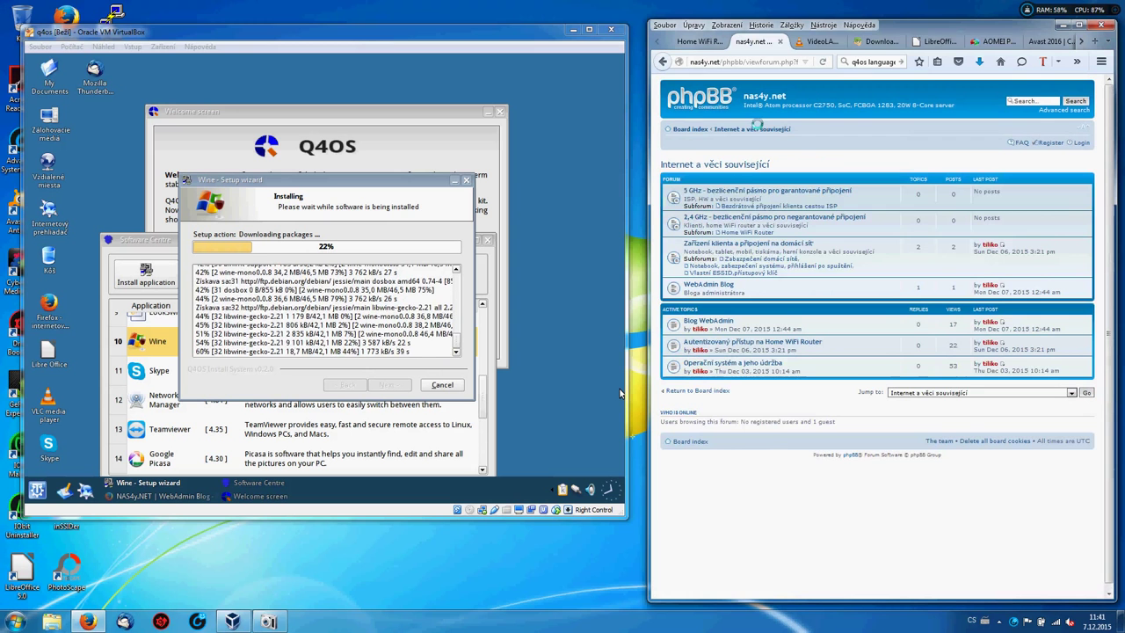
click(734, 189)
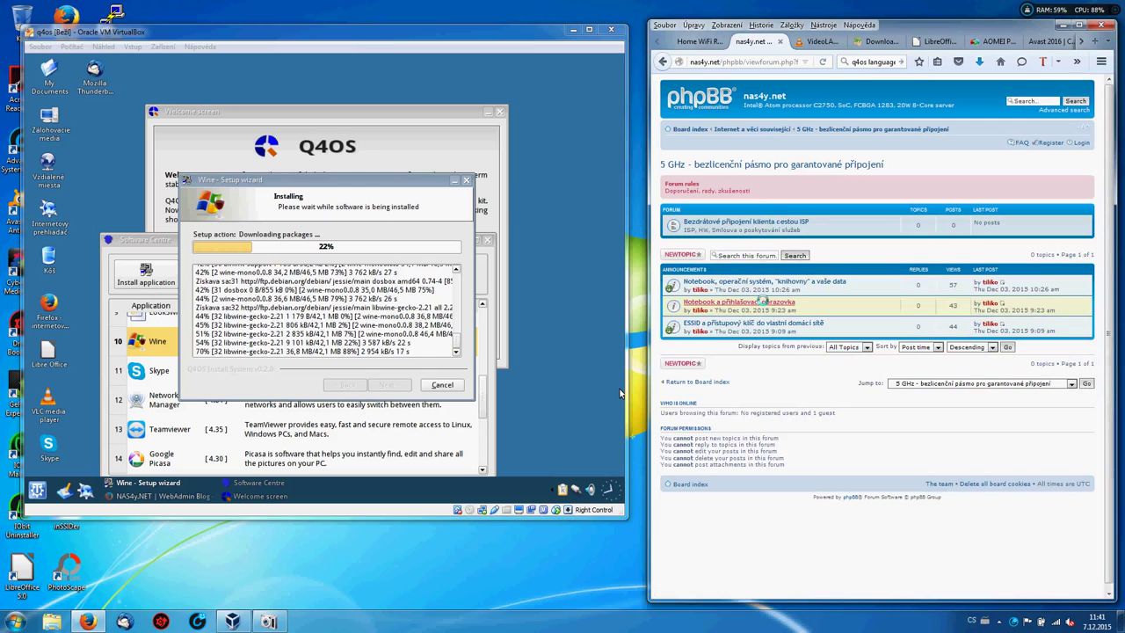
click(727, 225)
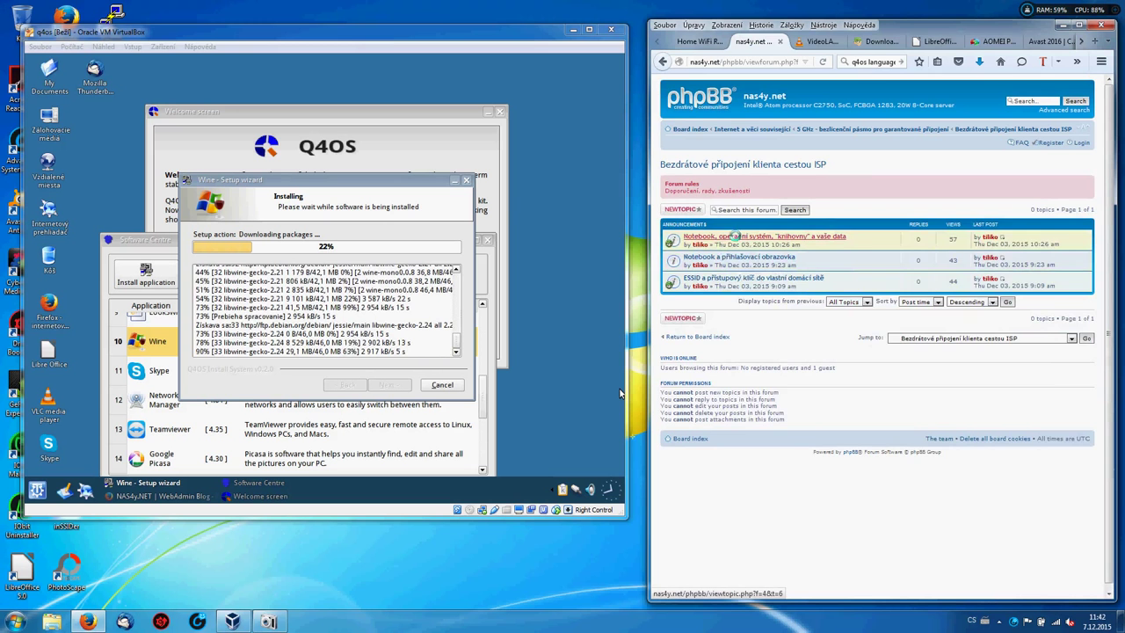
click(733, 236)
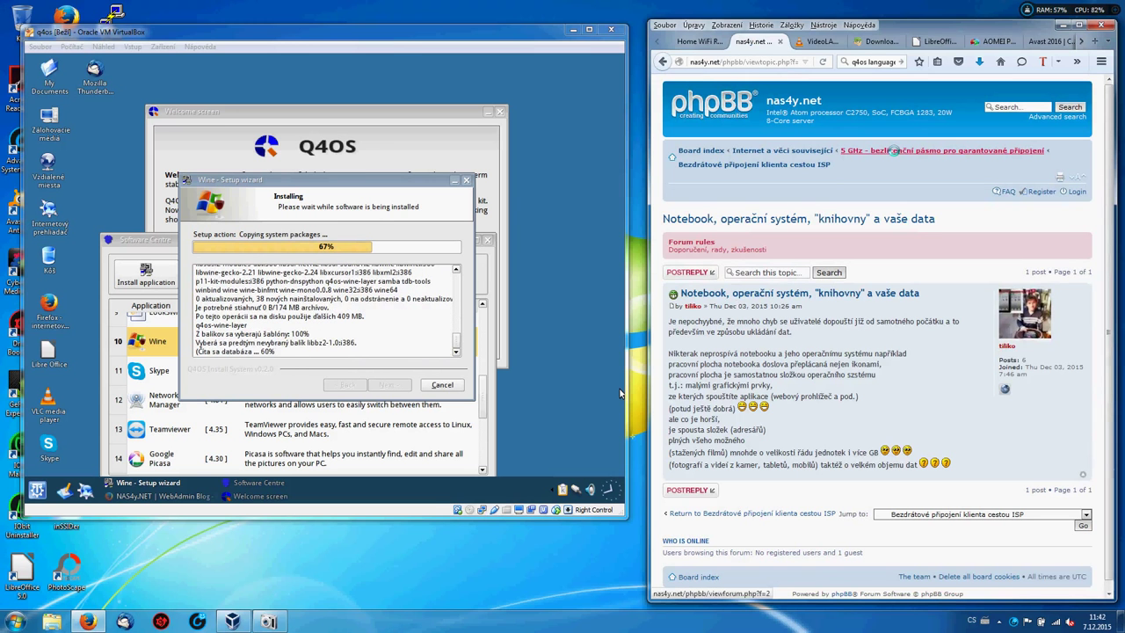
Browse through the 2,4 GHz and Home WiFi Router forums to read the ESSID and access key topic.
click(808, 150)
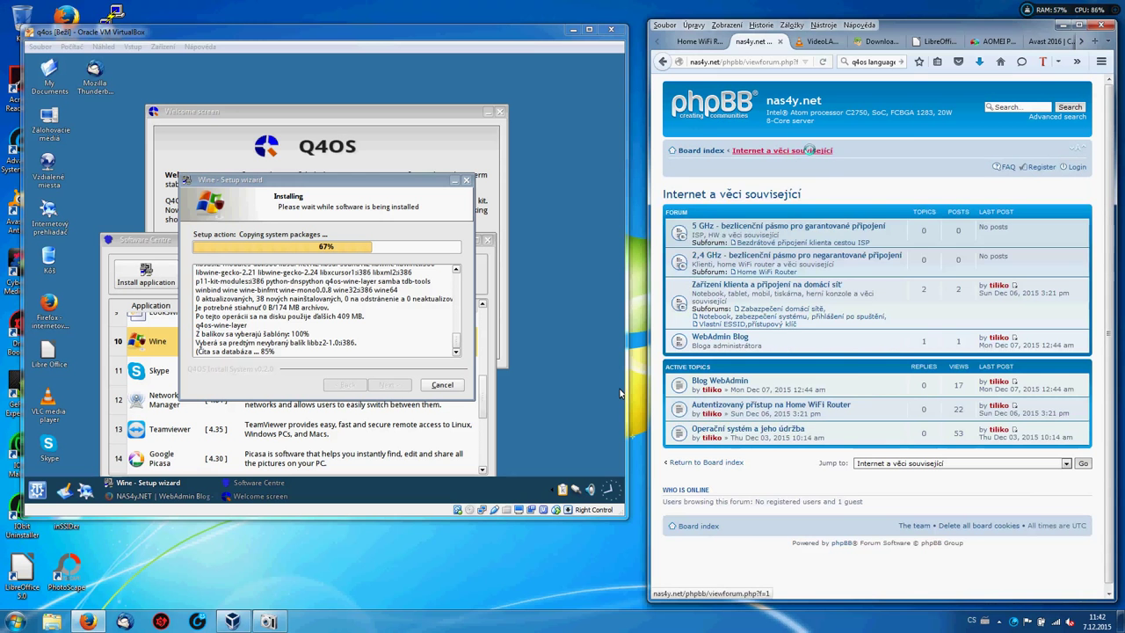
click(769, 255)
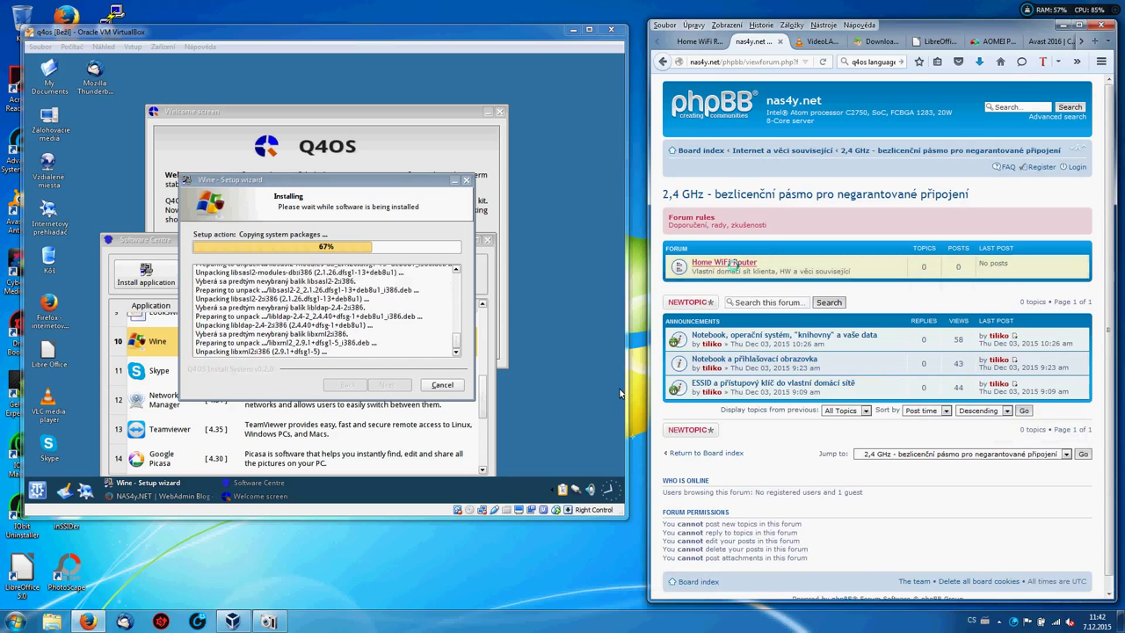
click(729, 263)
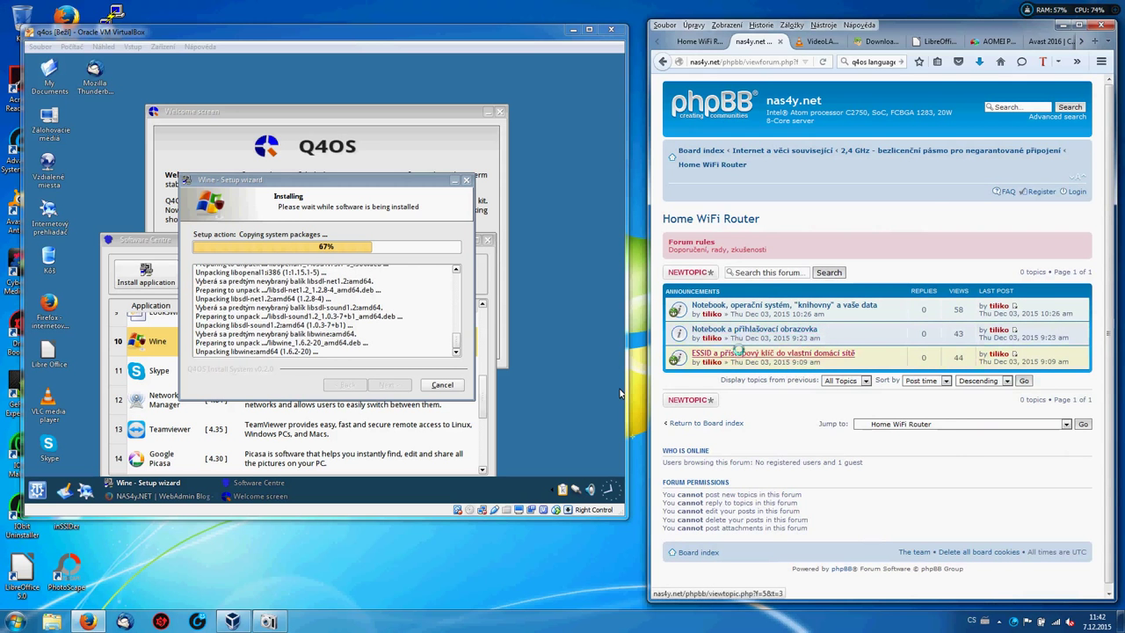
click(738, 350)
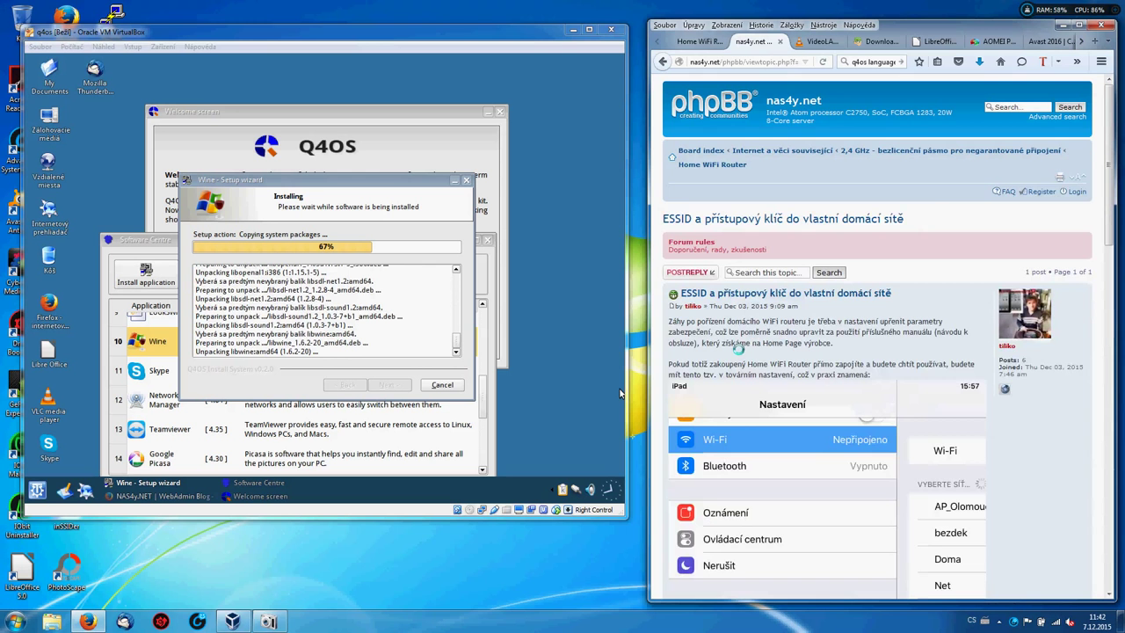
scroll(738, 349, down, 4)
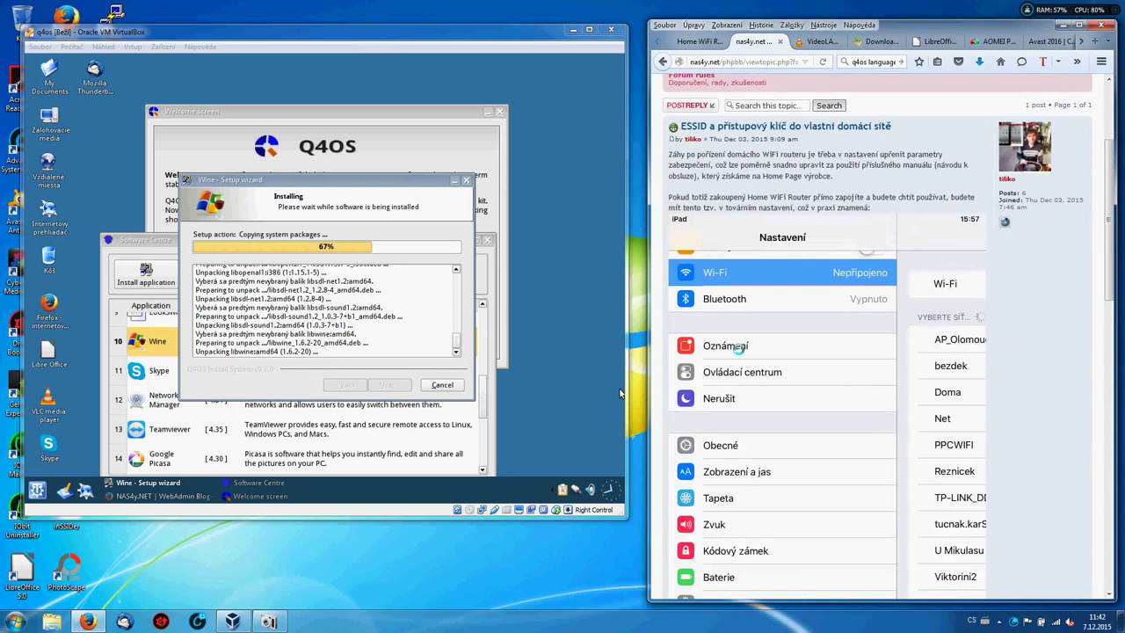
key(ctrl+minus)
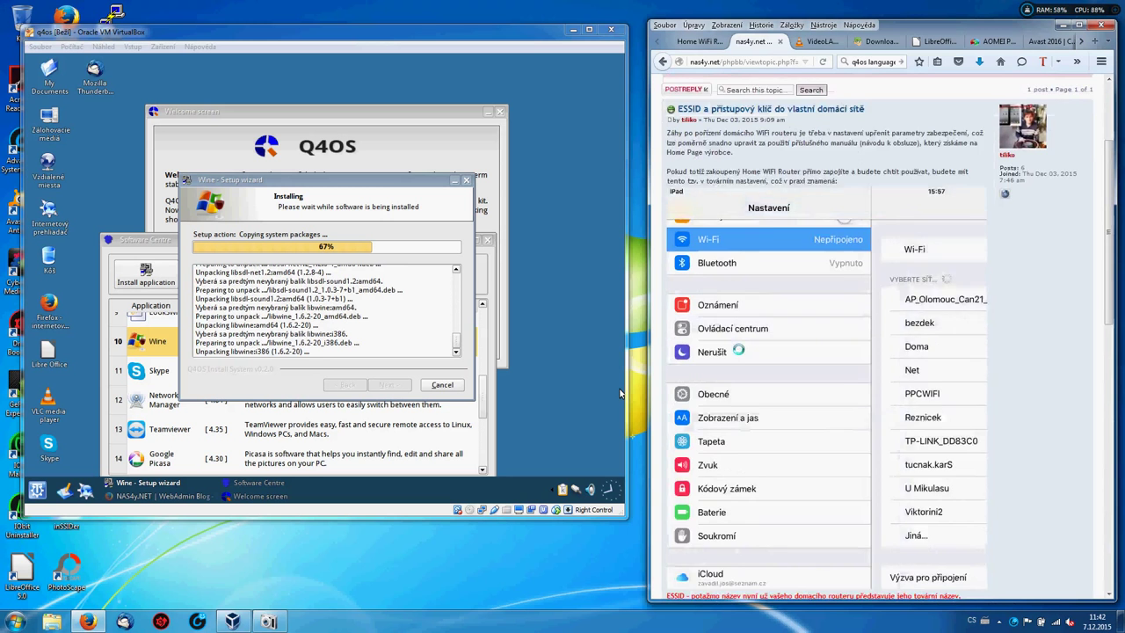
key(ctrl+minus)
key(ctrl+minus)
key(ctrl+minus)
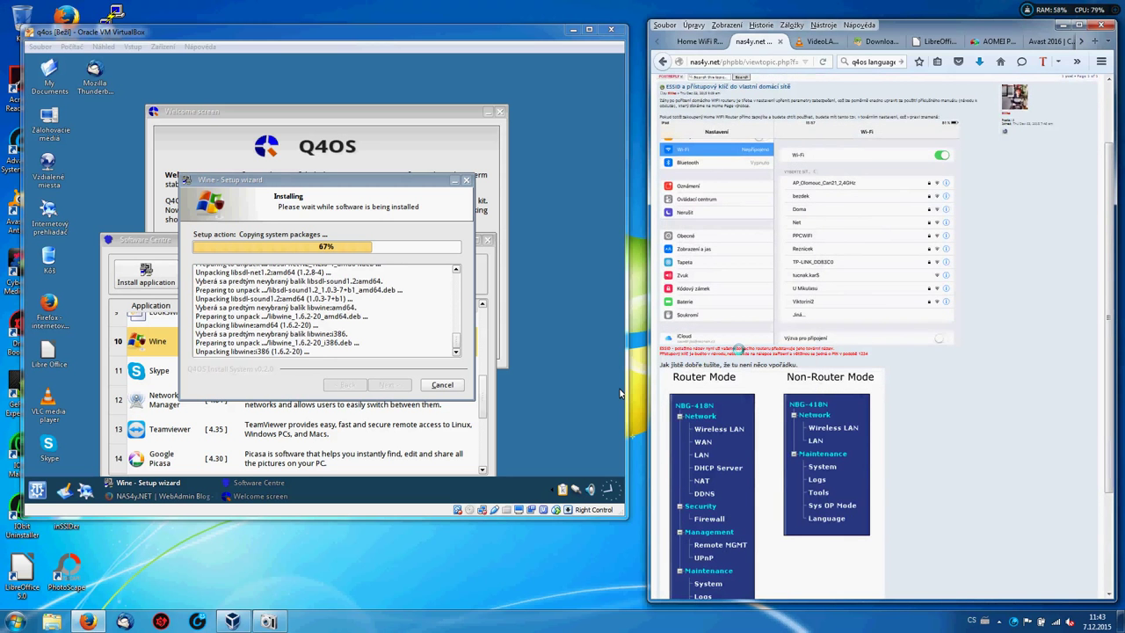
scroll(619, 393, up, 2)
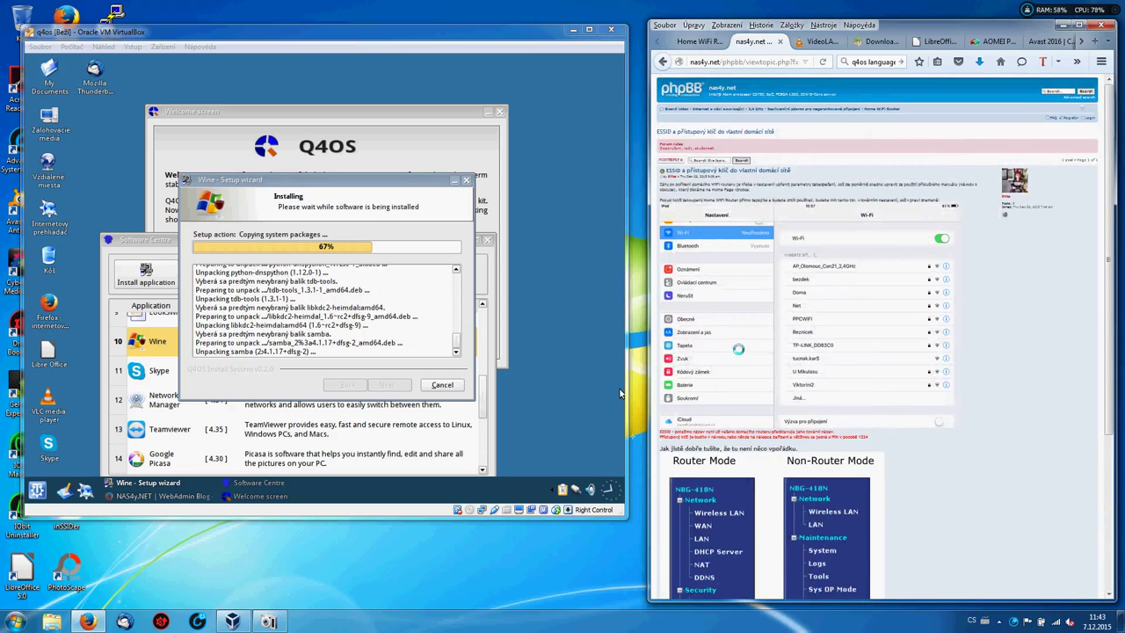
key(ctrl+0)
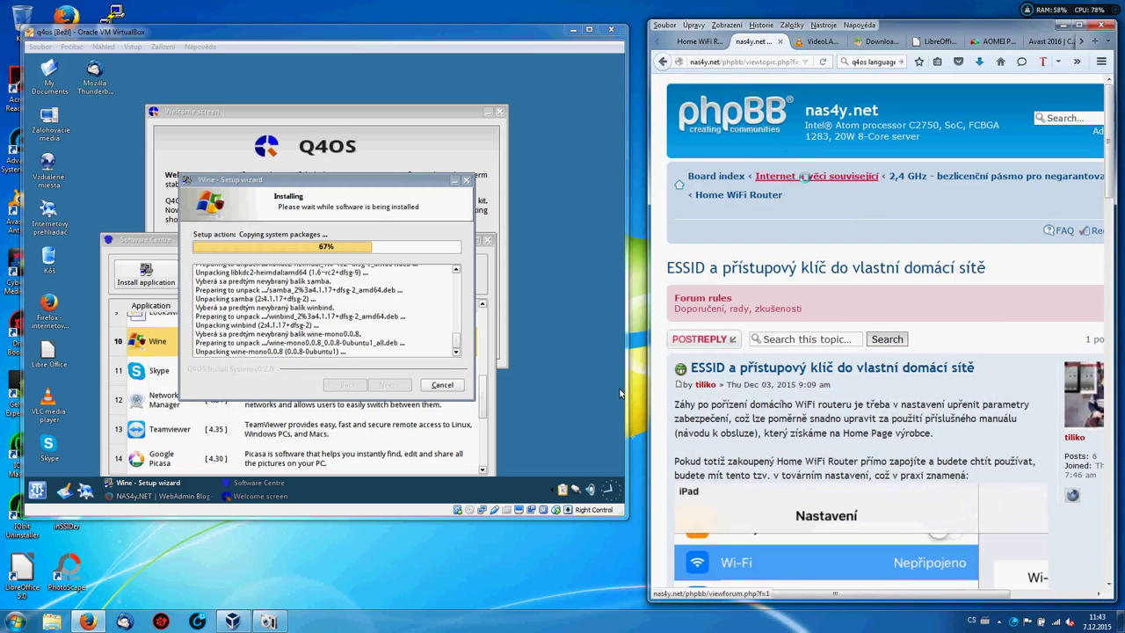
click(755, 195)
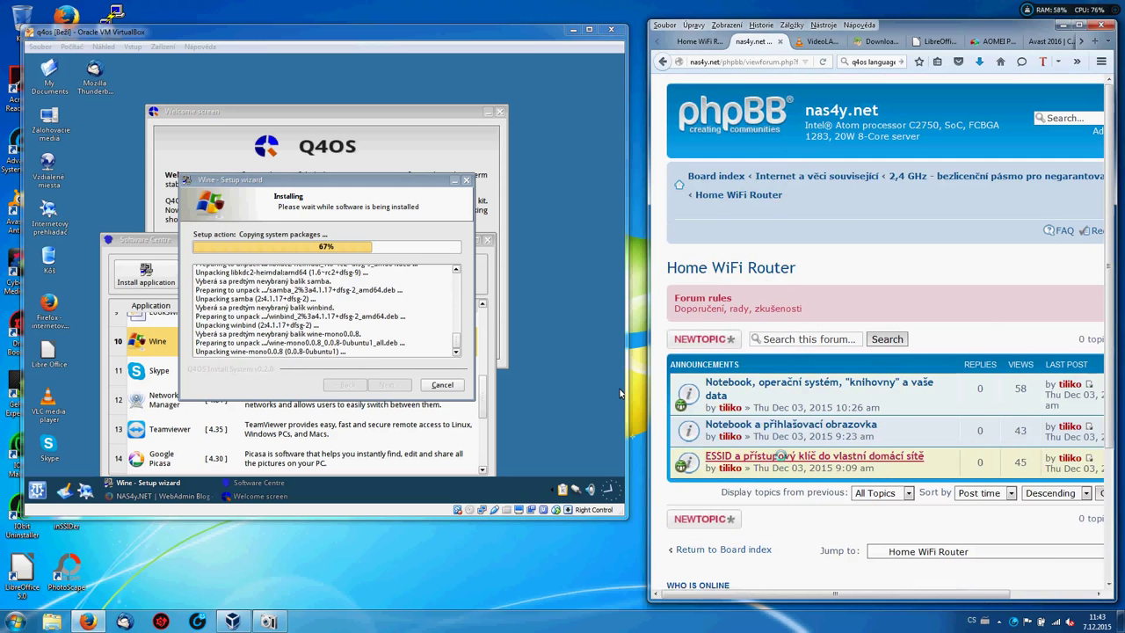
click(780, 456)
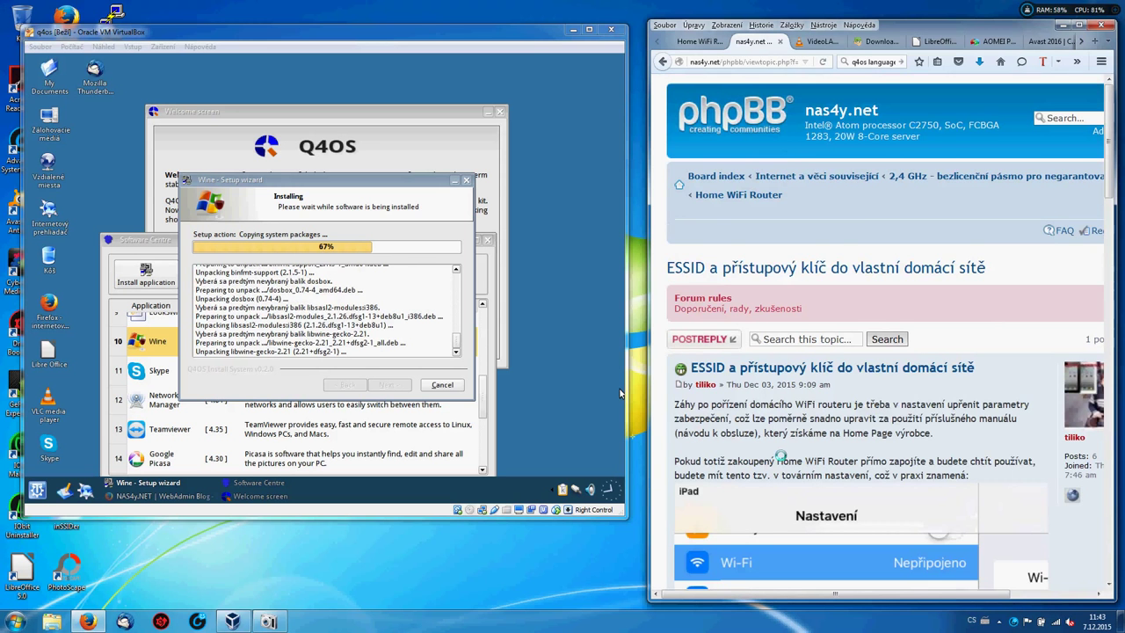
scroll(780, 456, down, 4)
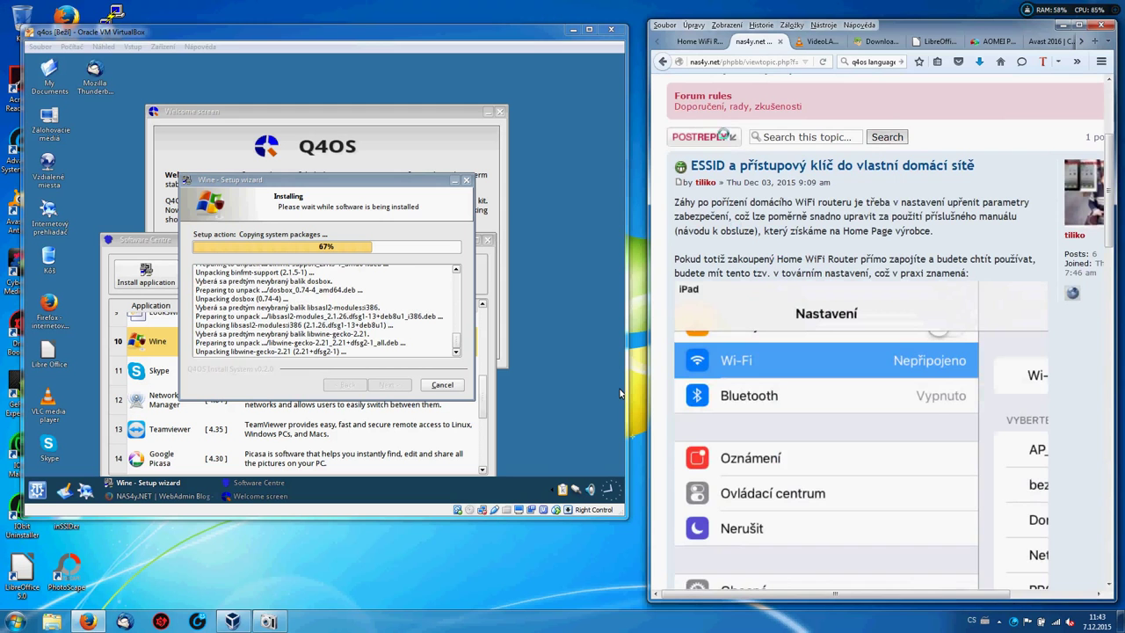
Go to the NAS4y.NET blog front page and read down the posts to the NTC500 thermistor entry.
click(700, 42)
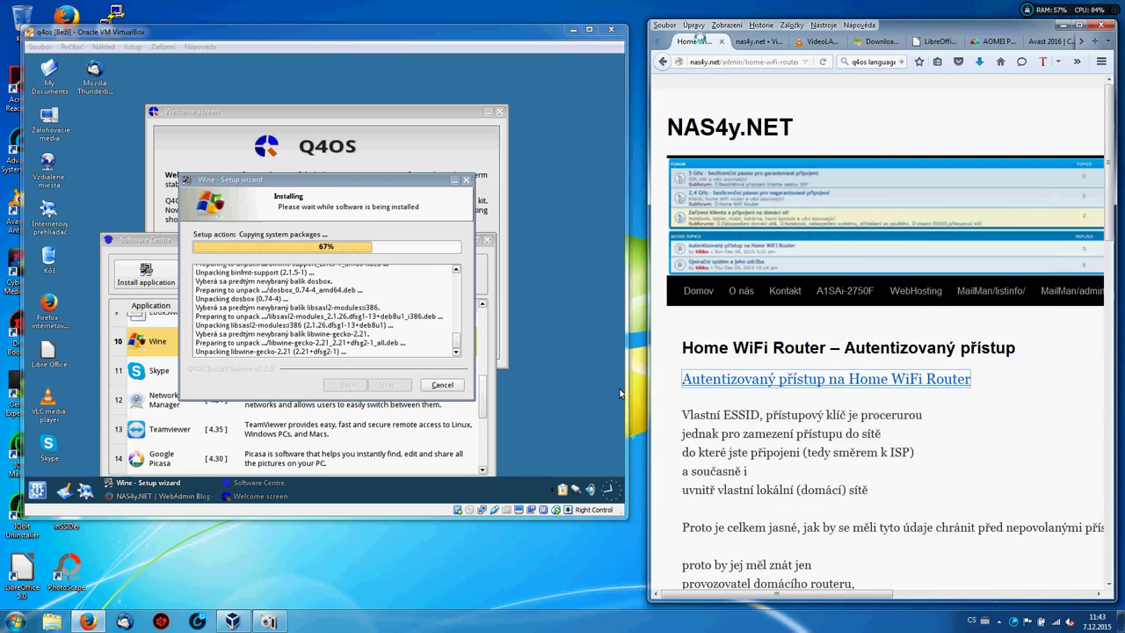
click(723, 128)
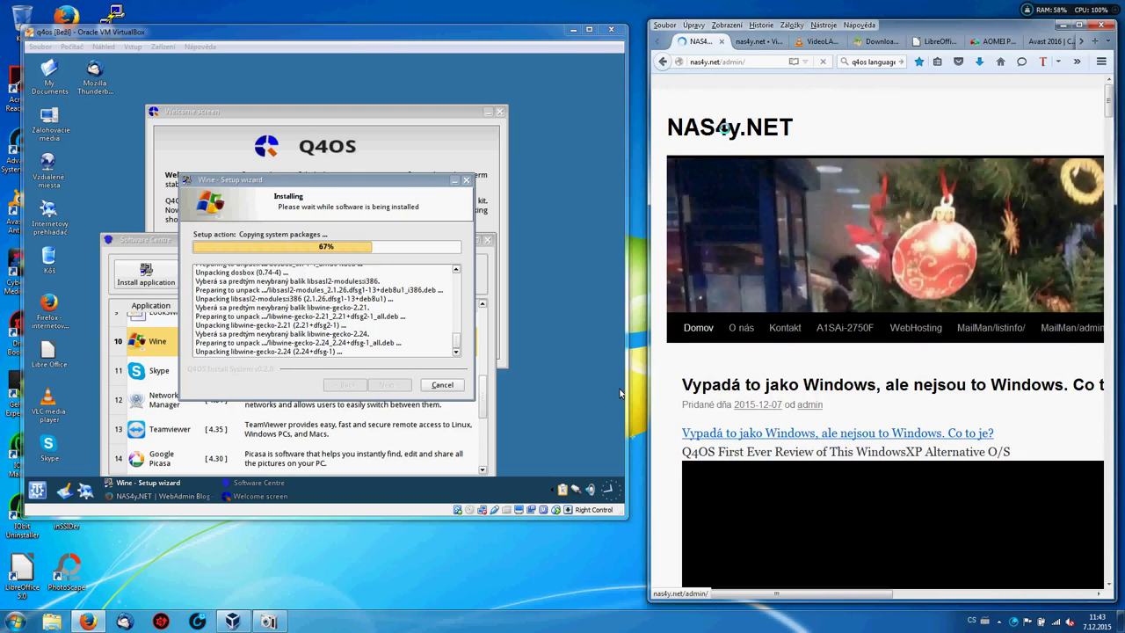
scroll(620, 393, down, 9)
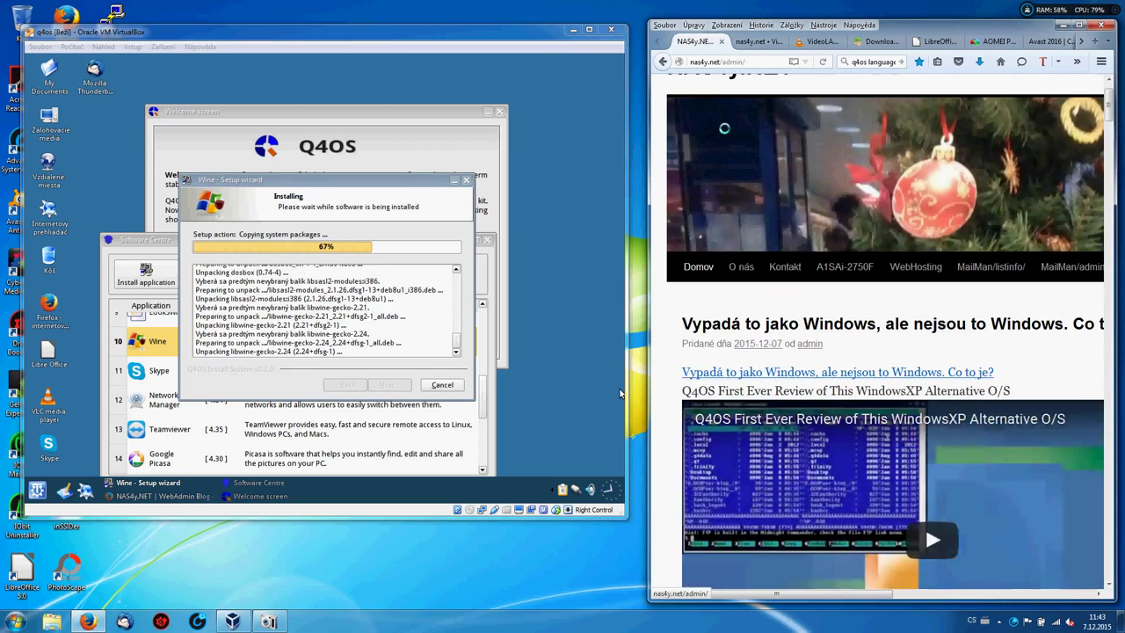
scroll(619, 393, down, 8)
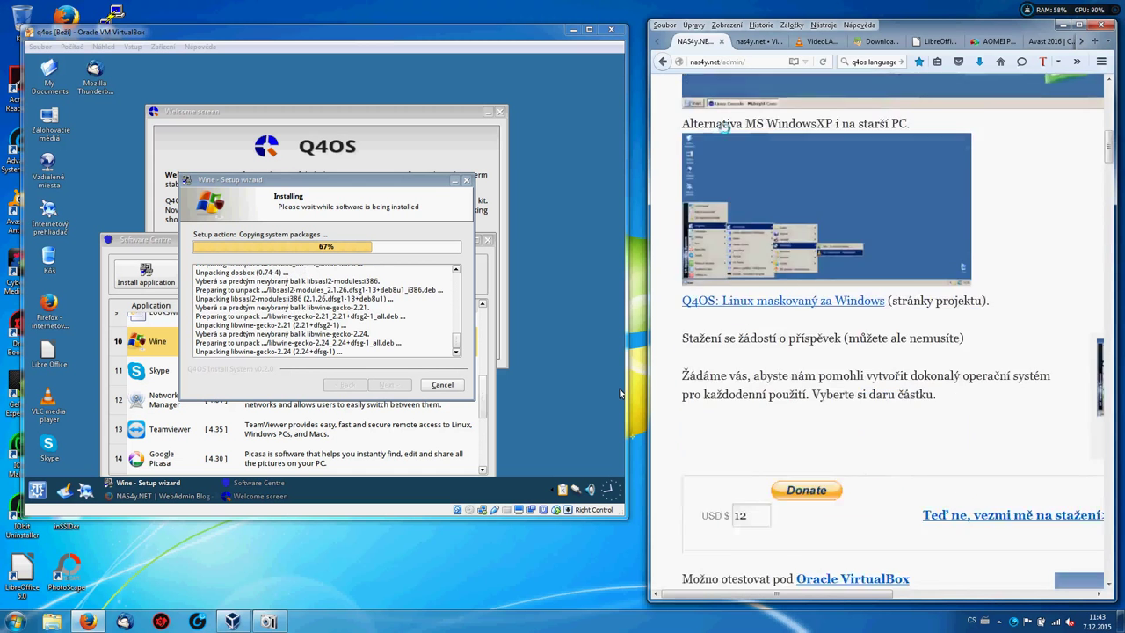
scroll(619, 392, down, 5)
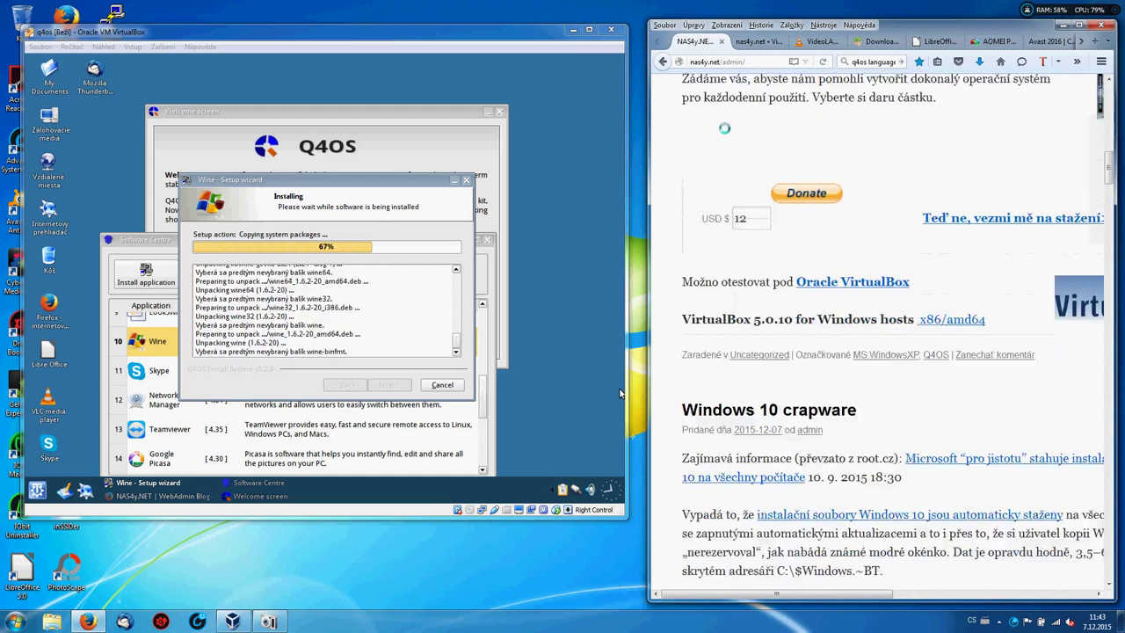
scroll(619, 393, down, 2)
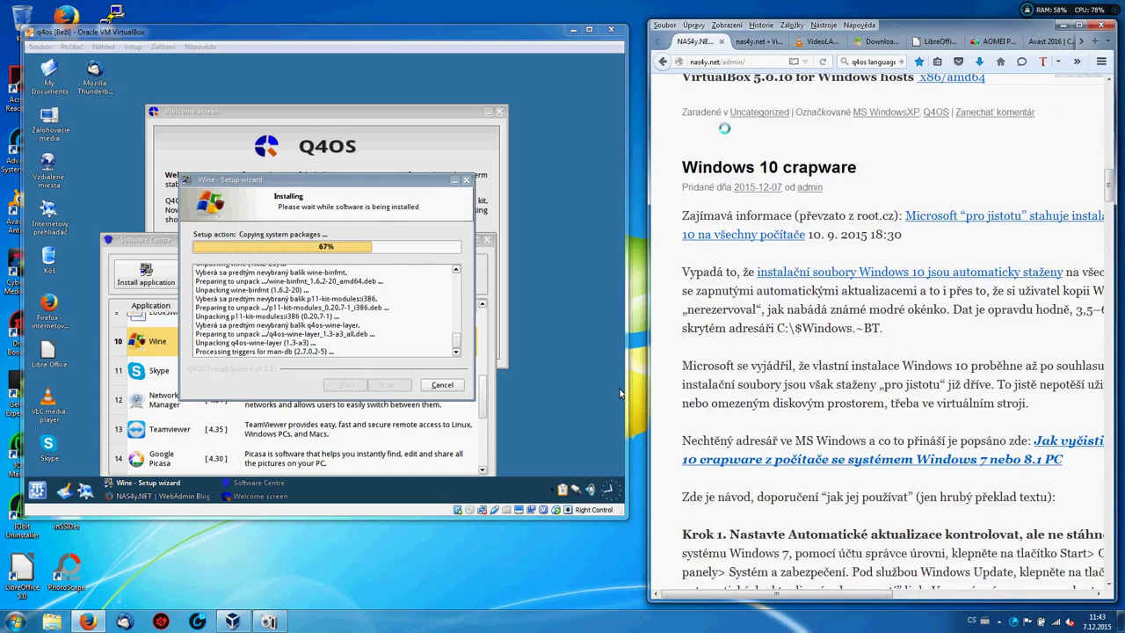
key(ctrl+minus)
key(ctrl+minus)
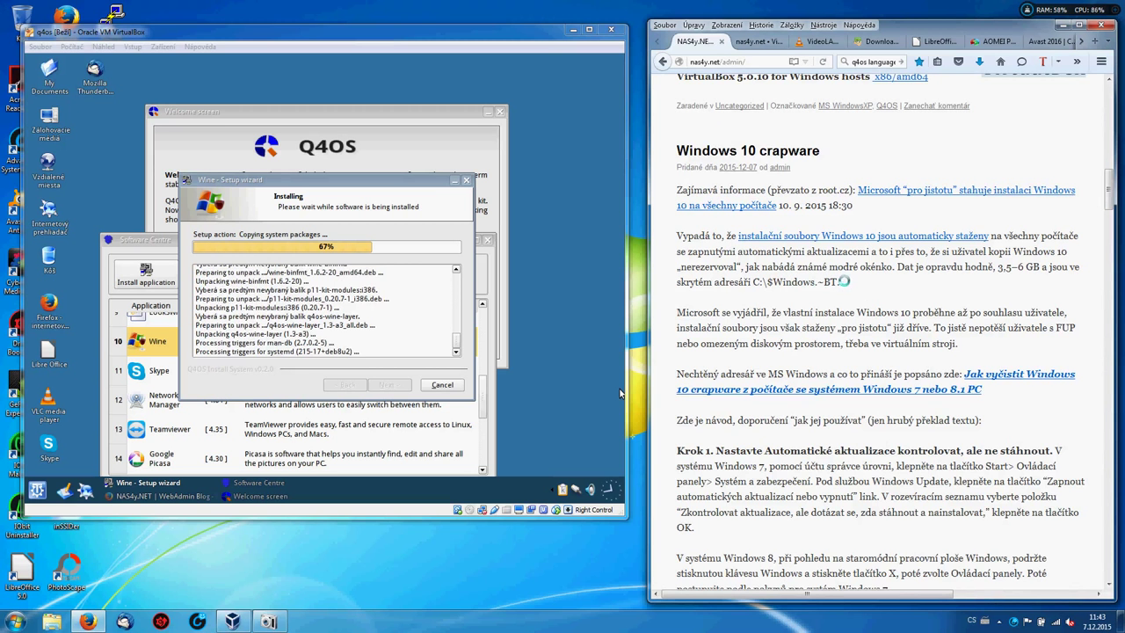
drag(842, 282, 754, 281)
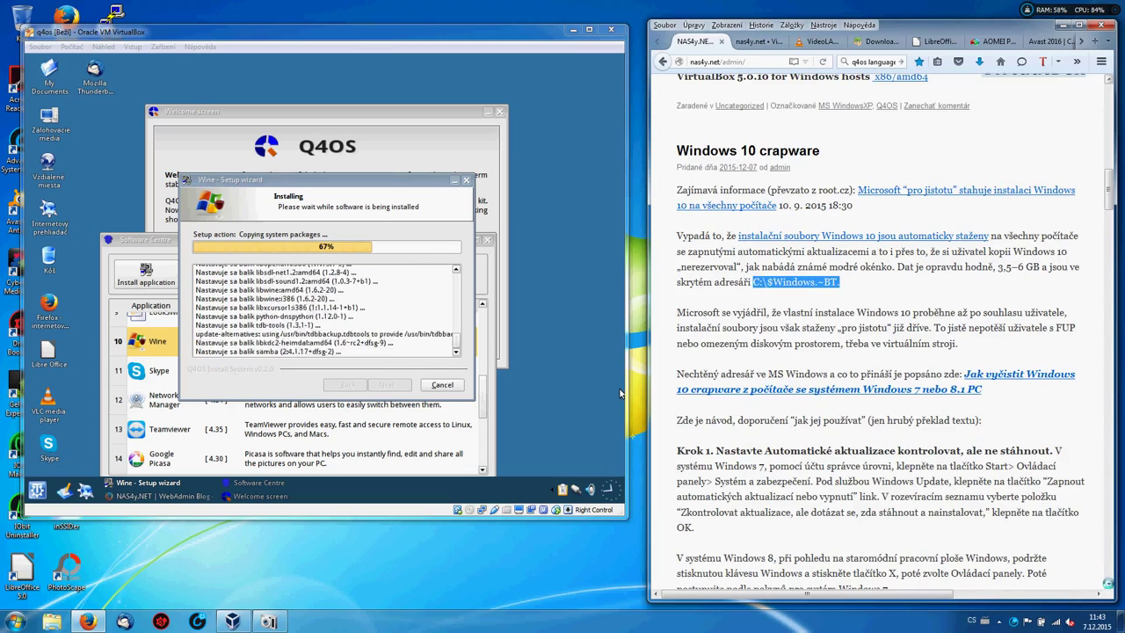
scroll(620, 393, down, 6)
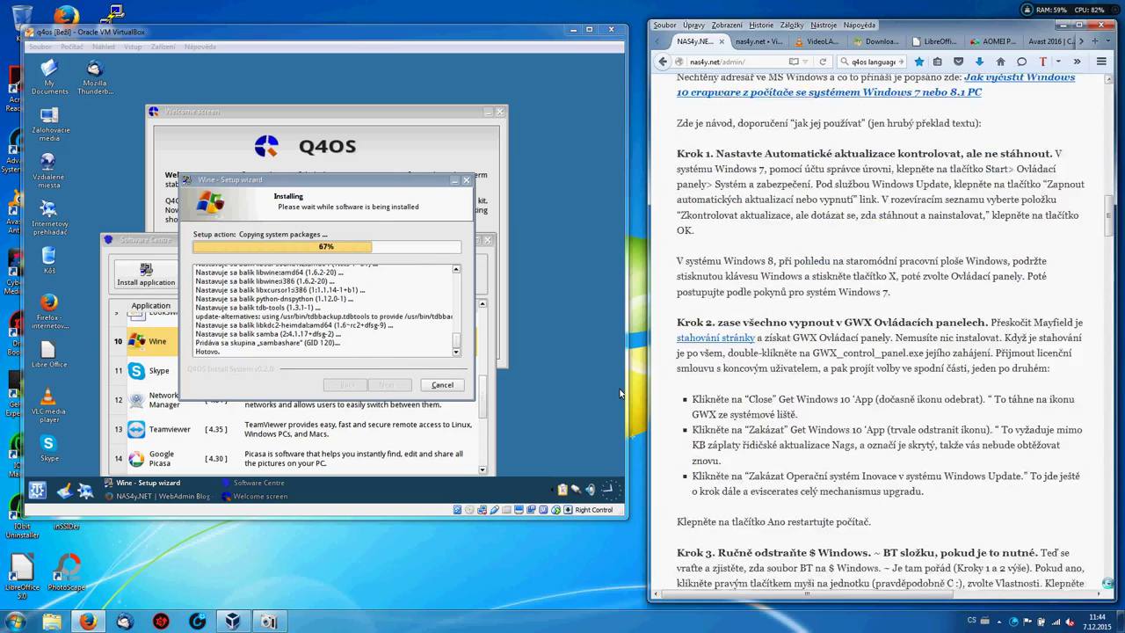
scroll(619, 393, down, 10)
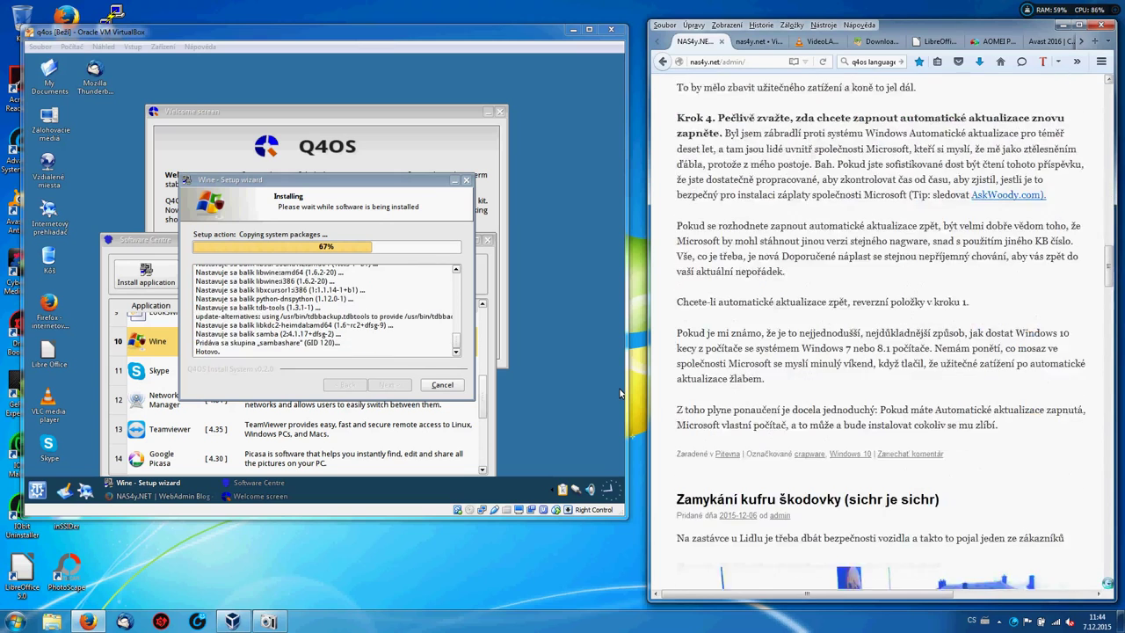
scroll(619, 392, down, 12)
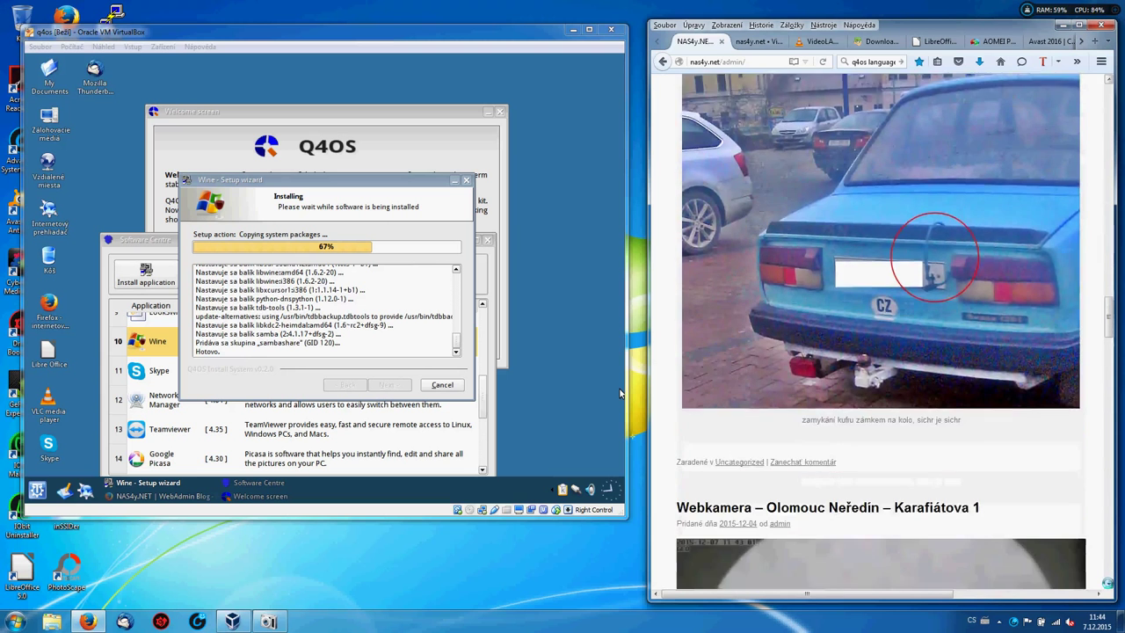
scroll(620, 393, down, 10)
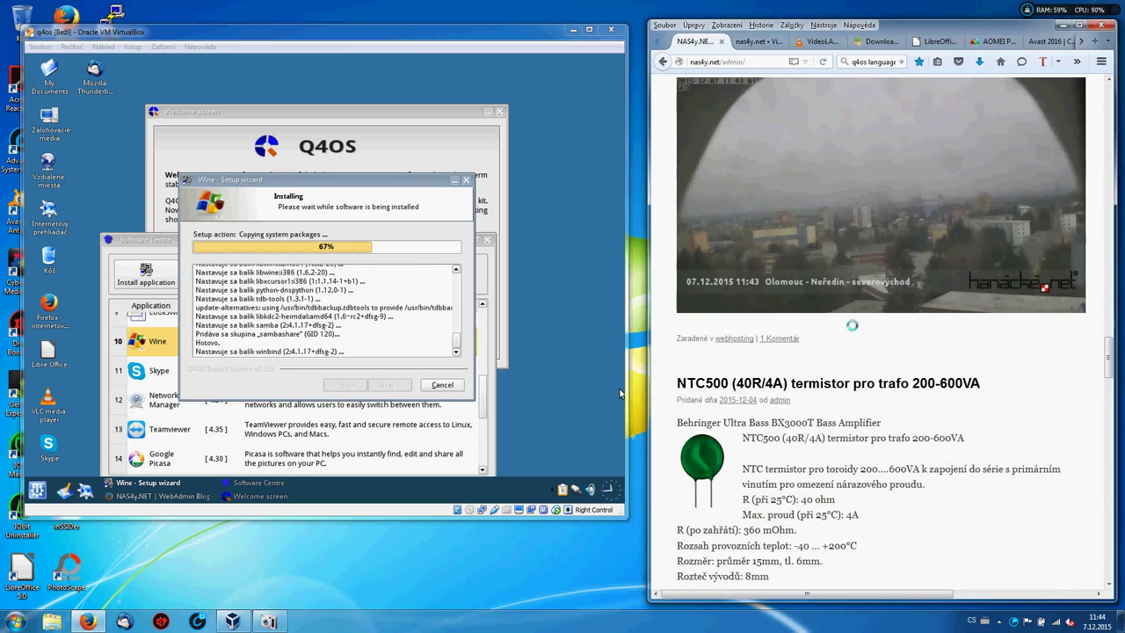
Open the NTC500 thermistor article, then click Next and Finish in the Q4OS Wine setup wizard.
click(837, 383)
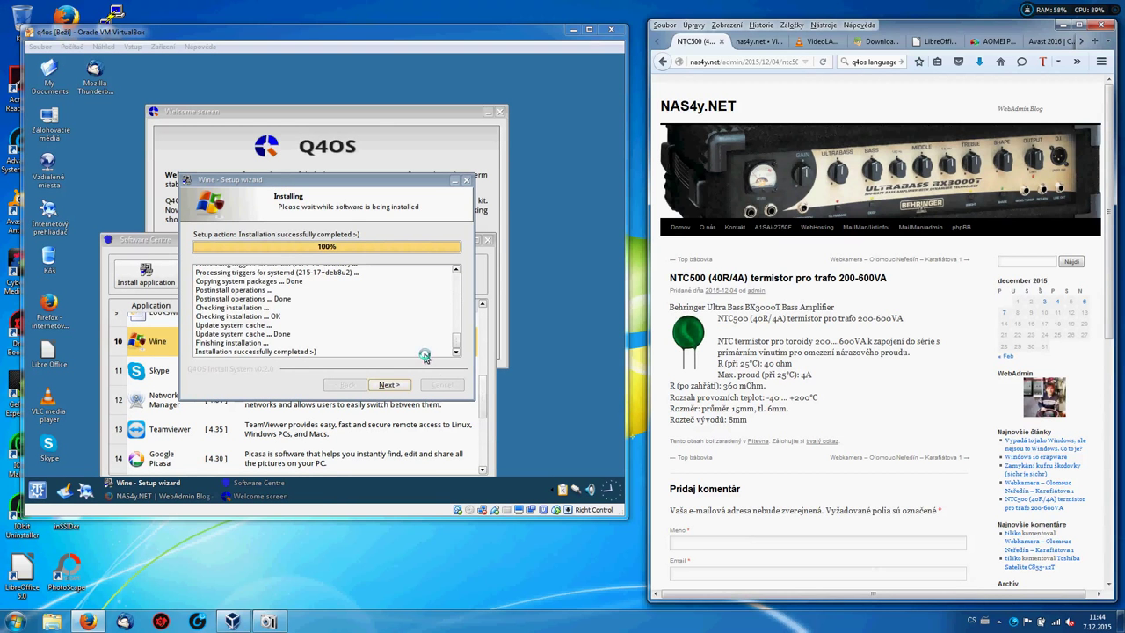
click(388, 385)
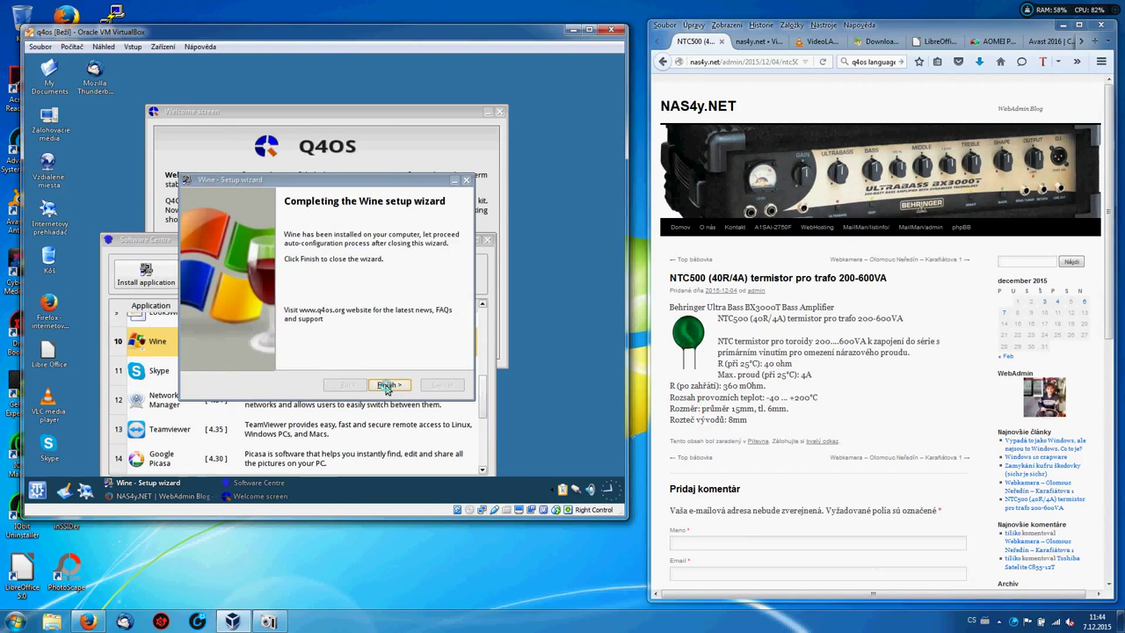
click(387, 387)
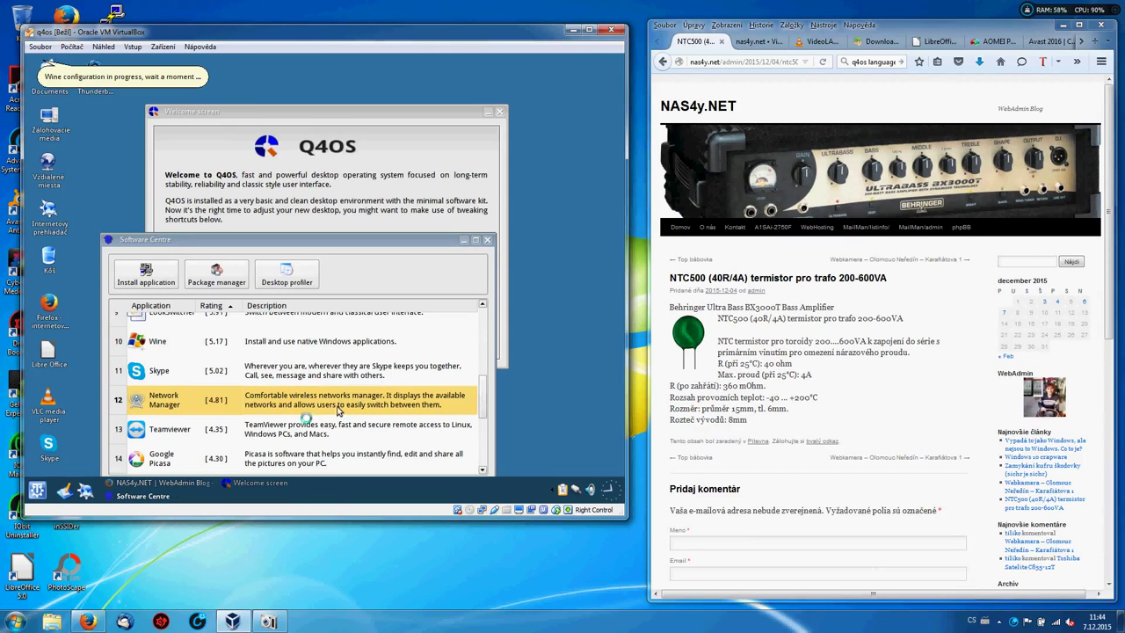
Select Teamviewer in Software Centre and start its installation once the system checks pass.
click(198, 428)
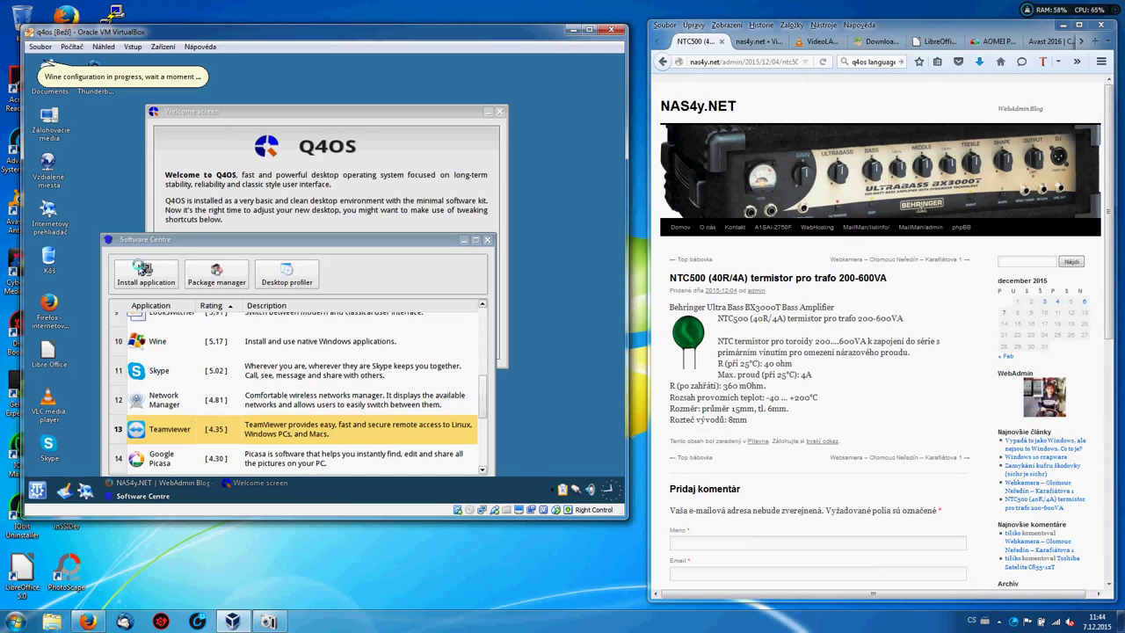
click(139, 276)
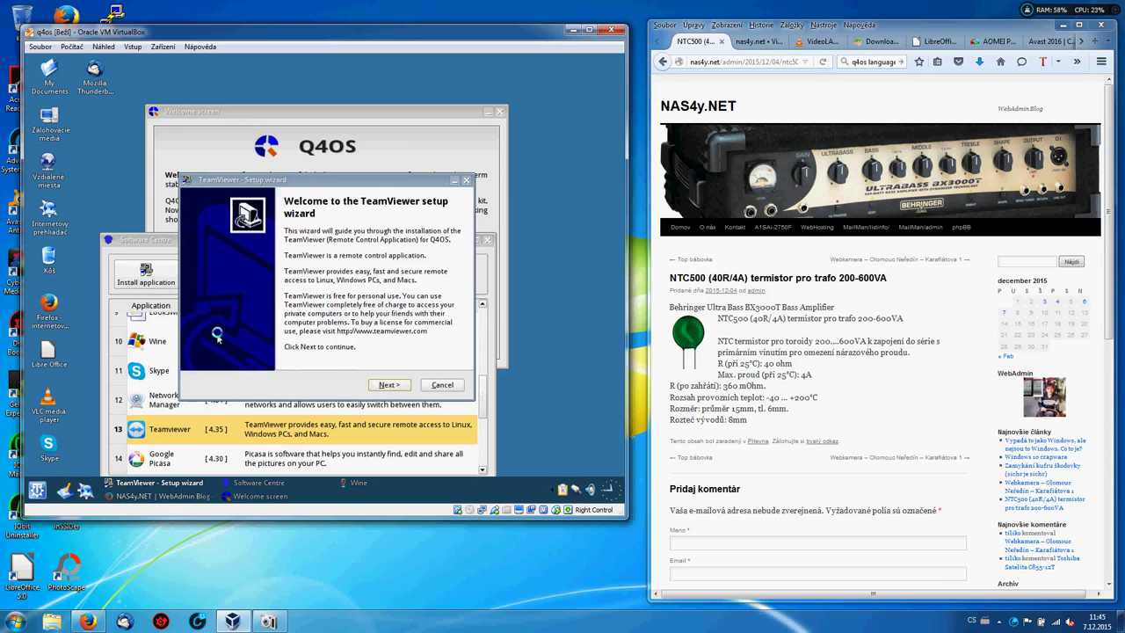
click(389, 386)
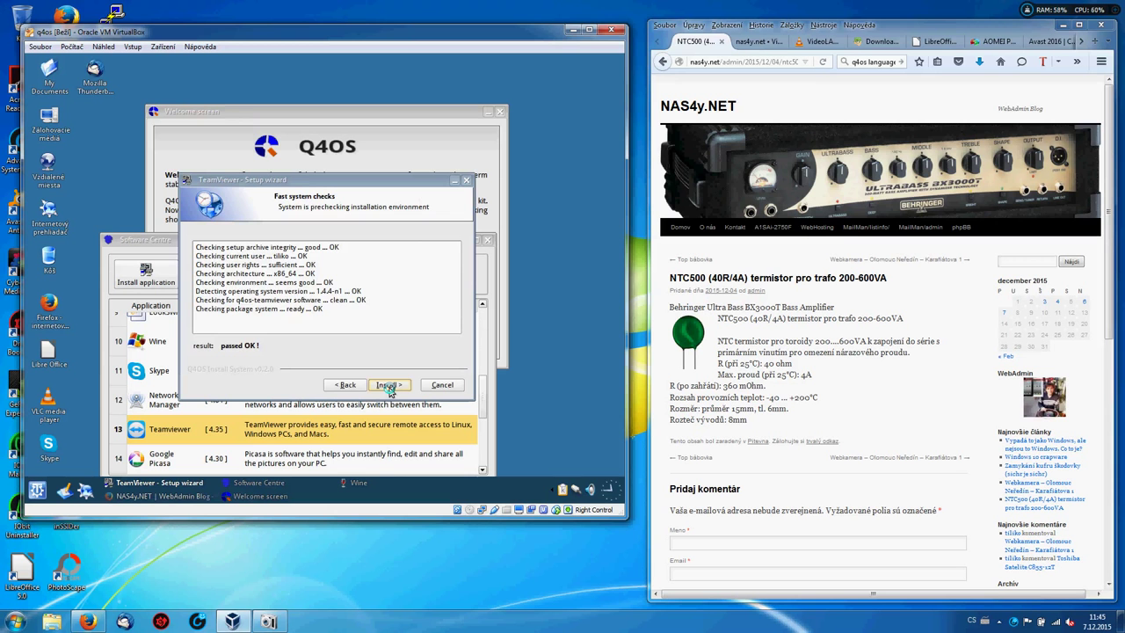
click(389, 386)
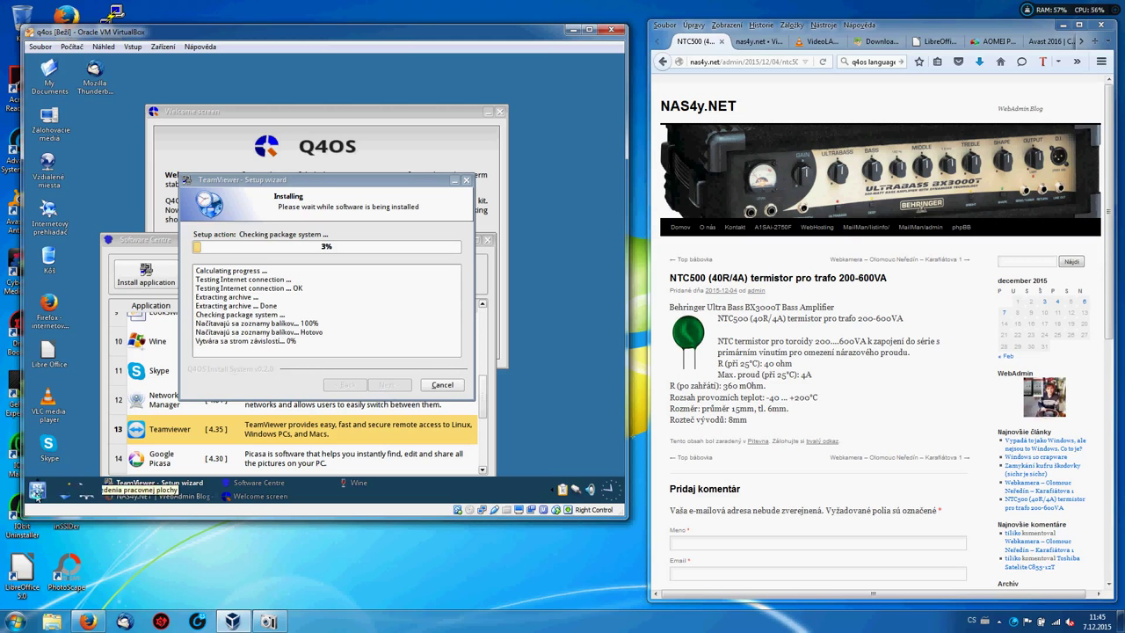
Open Ovládacie panely via Nastavenia in the start menu, and move the TeamViewer installer aside.
click(37, 491)
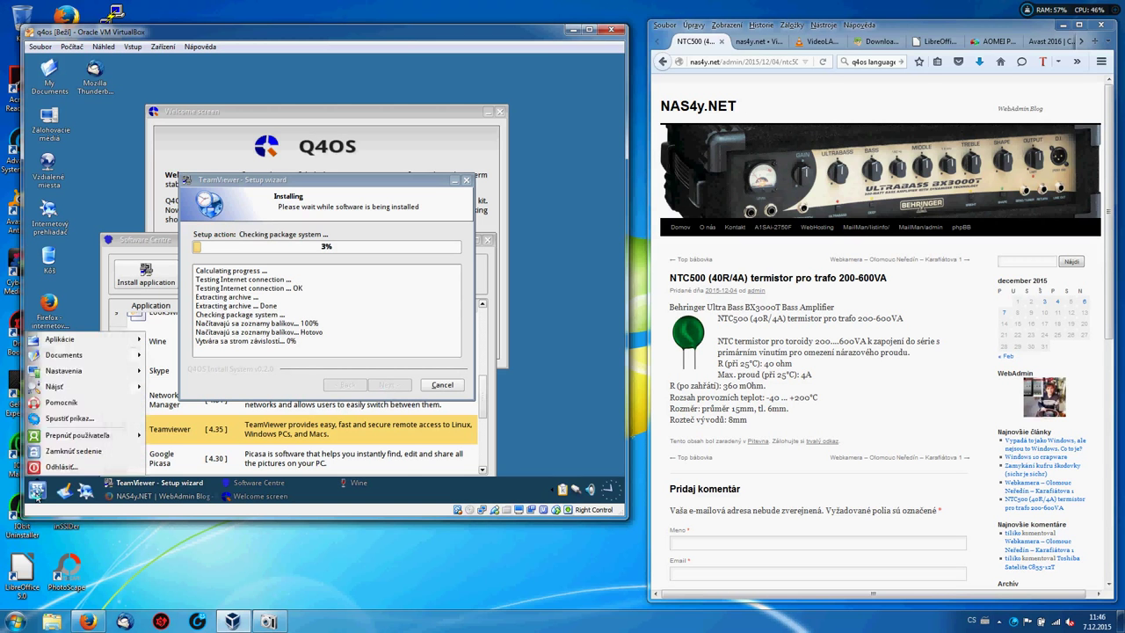
click(37, 490)
click(37, 490)
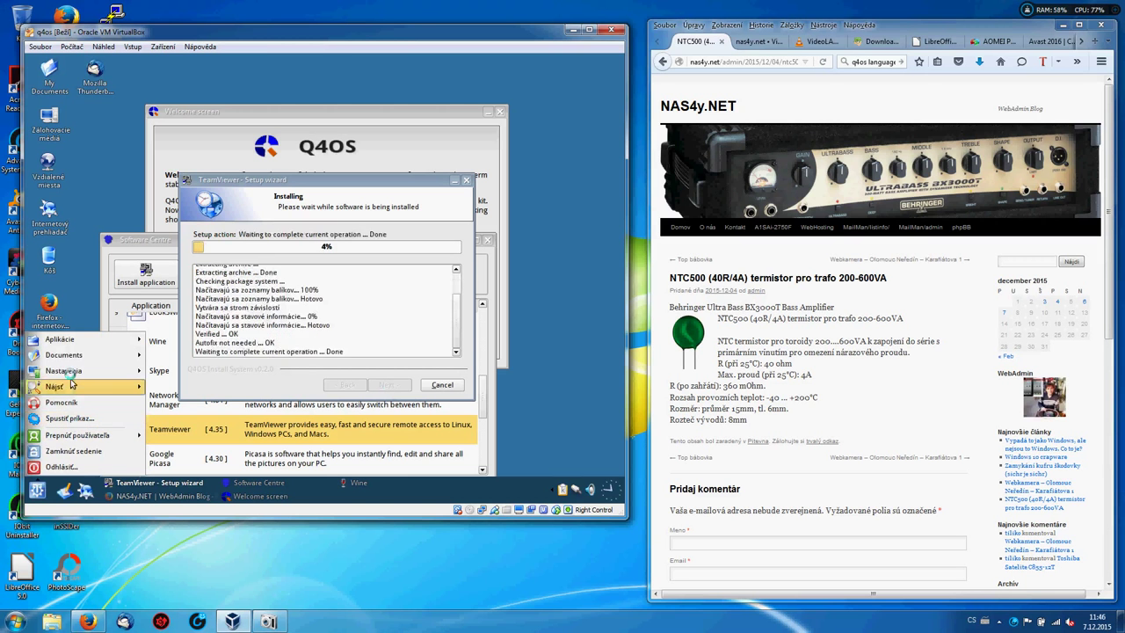
mouse_move(69, 372)
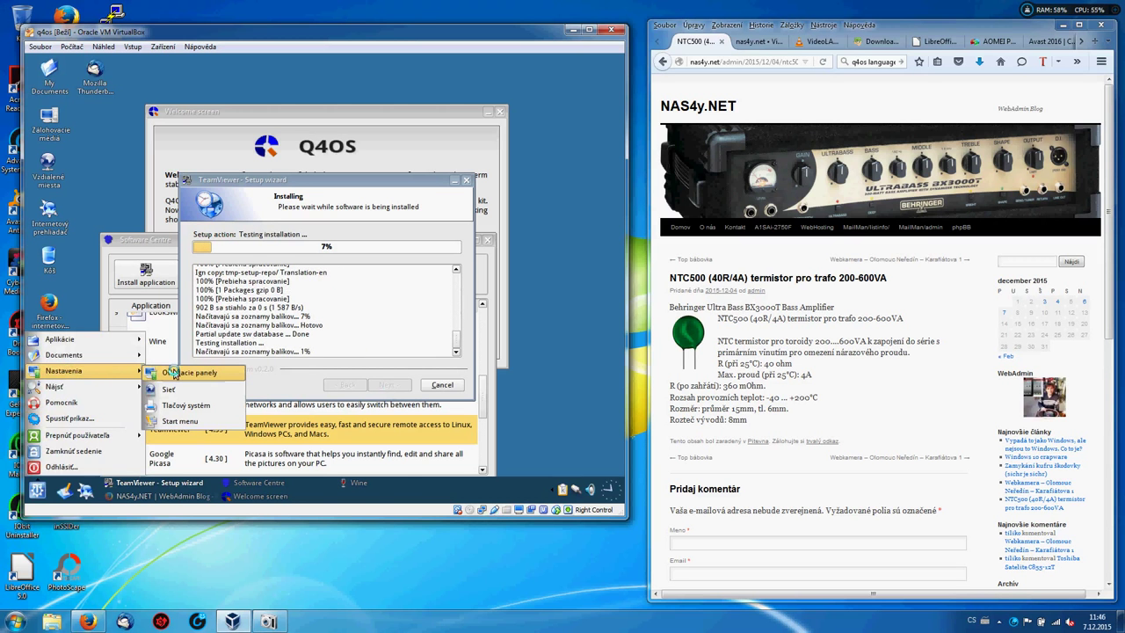
click(174, 373)
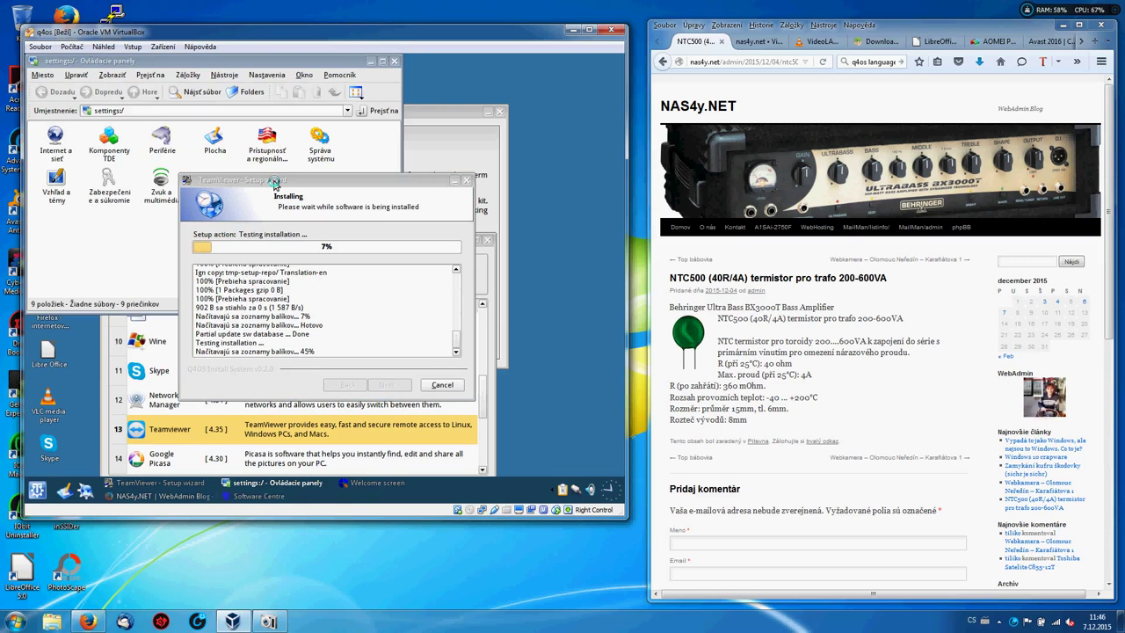
click(274, 182)
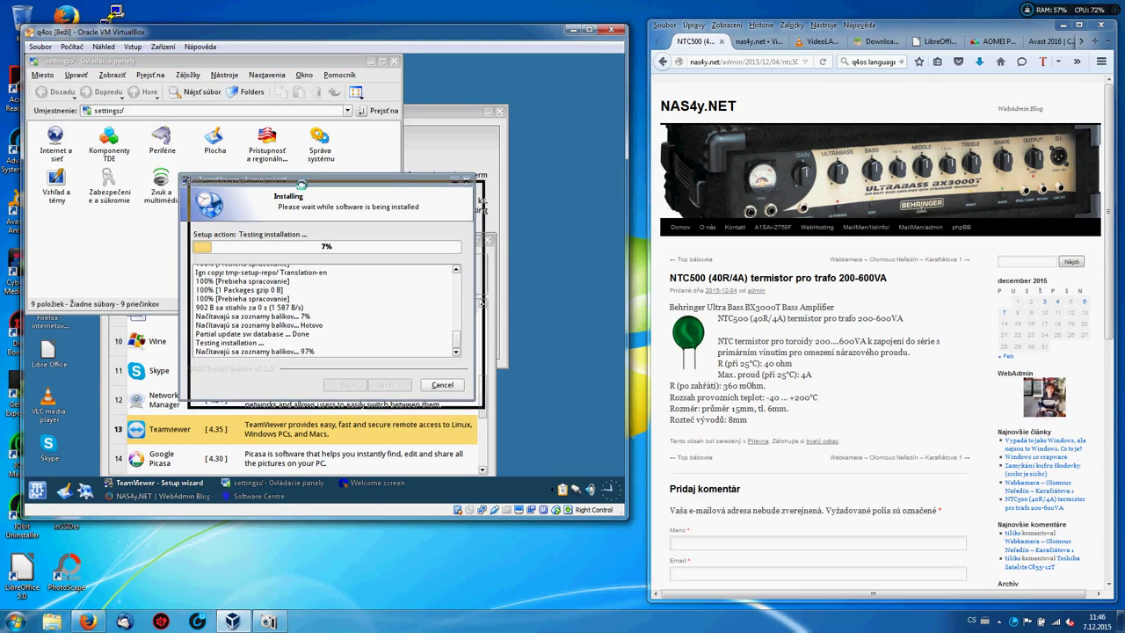
drag(291, 179, 437, 252)
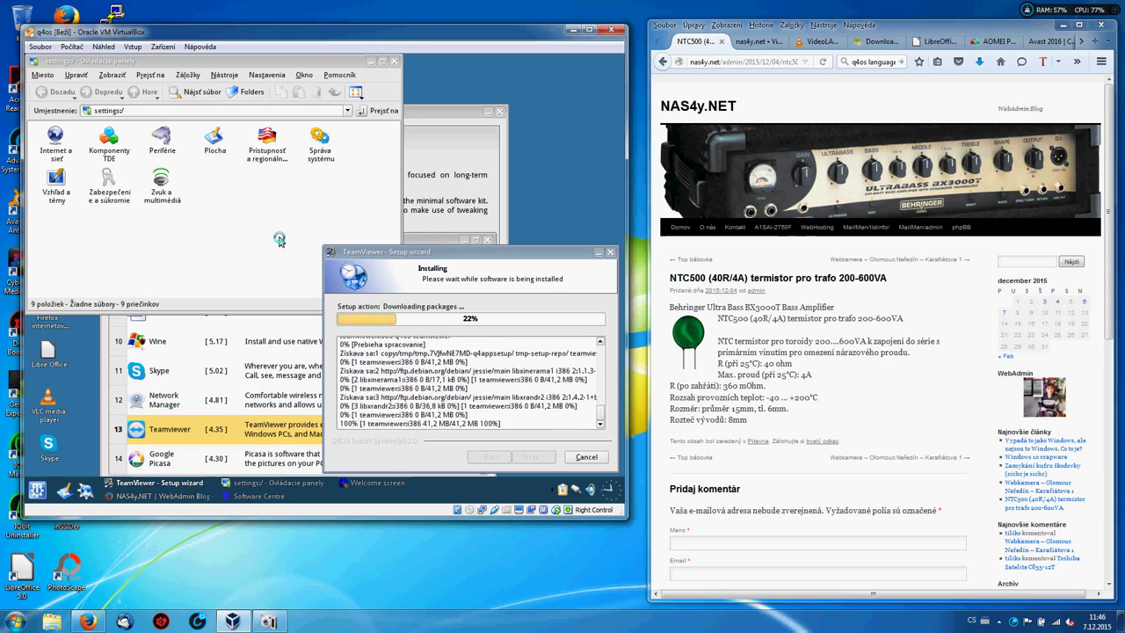
Open Krajina/Región under Prístupnosť a regionálne, review the Čísla, Peniaze, Čas a dátum and Iné tabs, then close it.
click(261, 154)
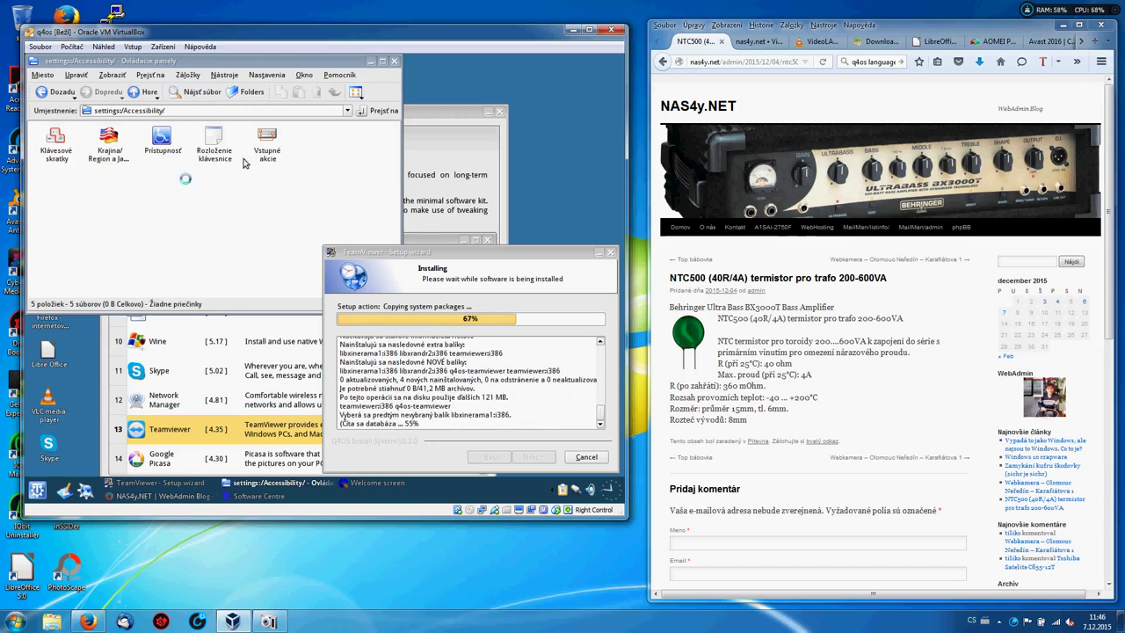
click(103, 156)
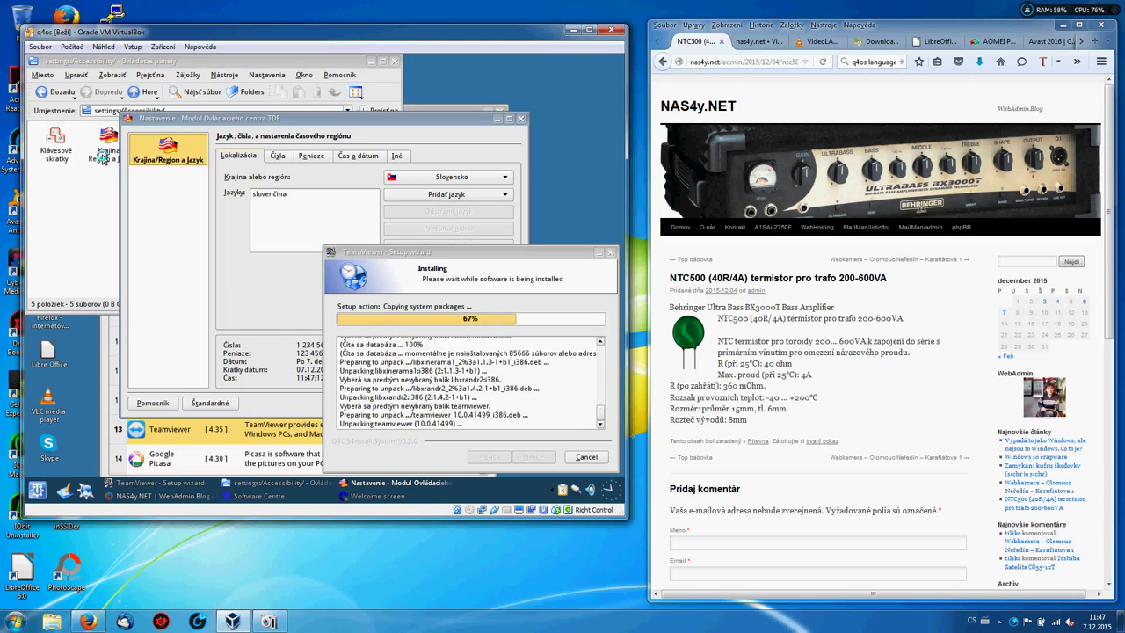
click(286, 163)
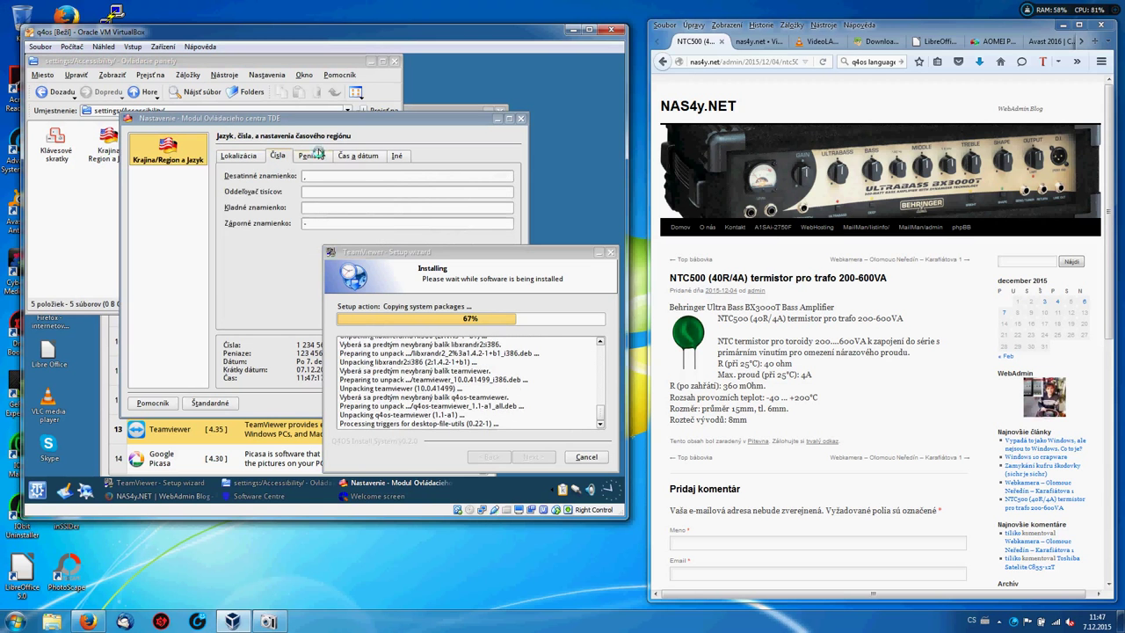
click(317, 155)
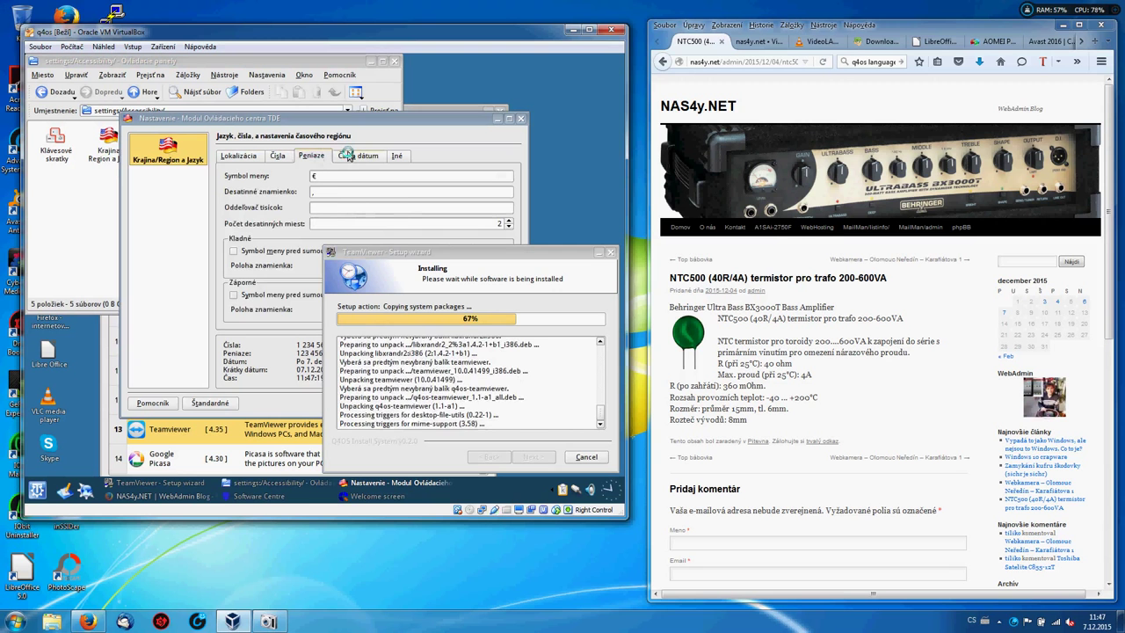
click(348, 155)
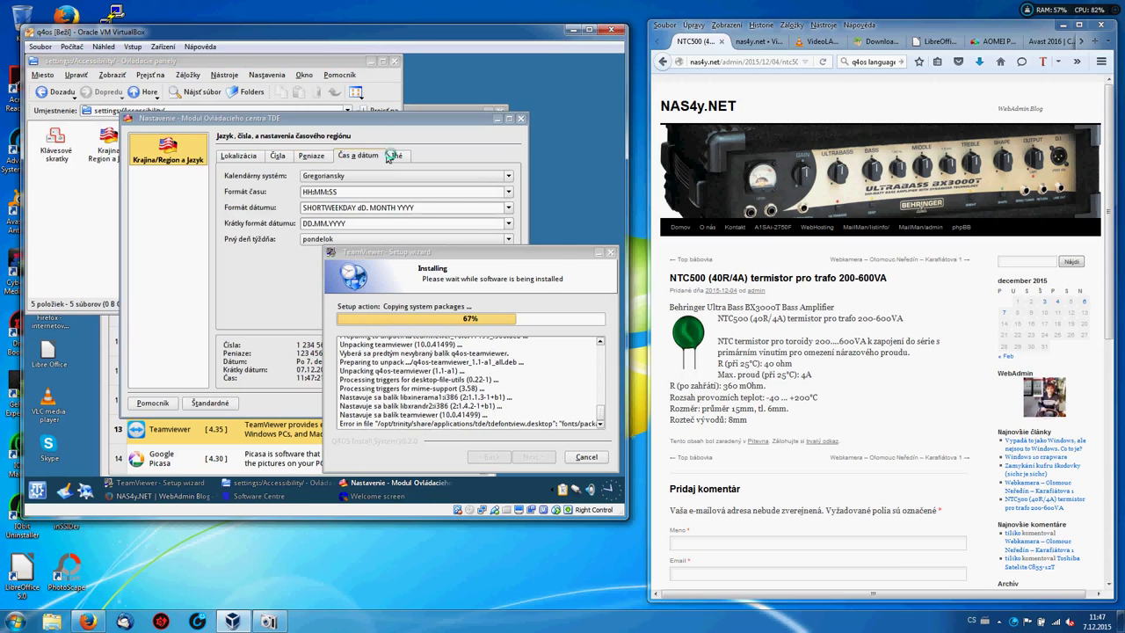
click(396, 156)
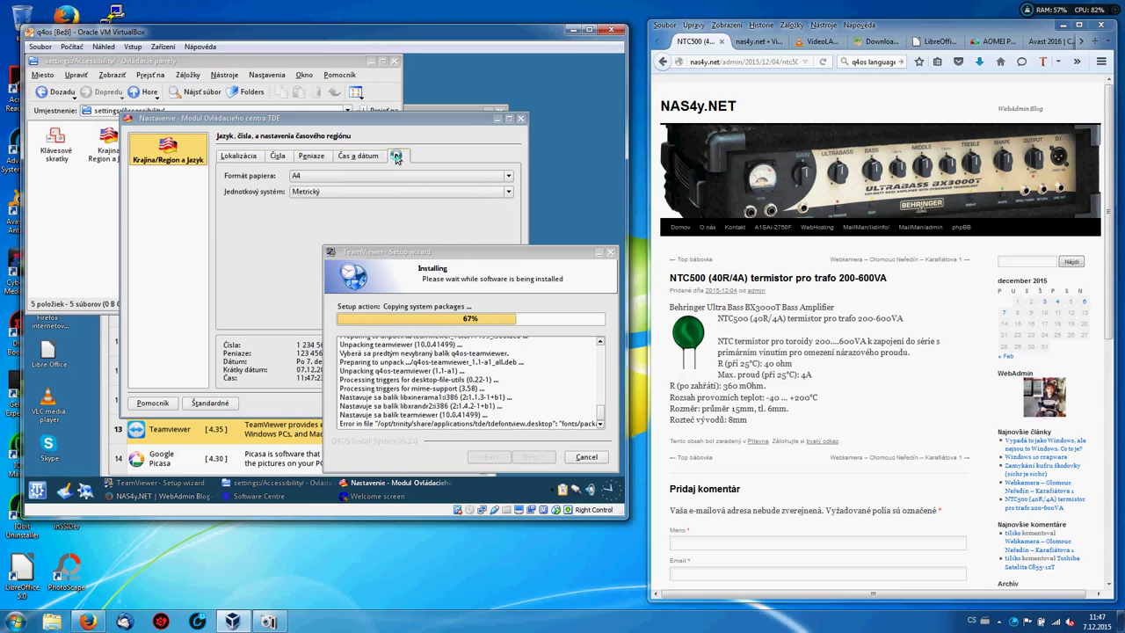
click(520, 122)
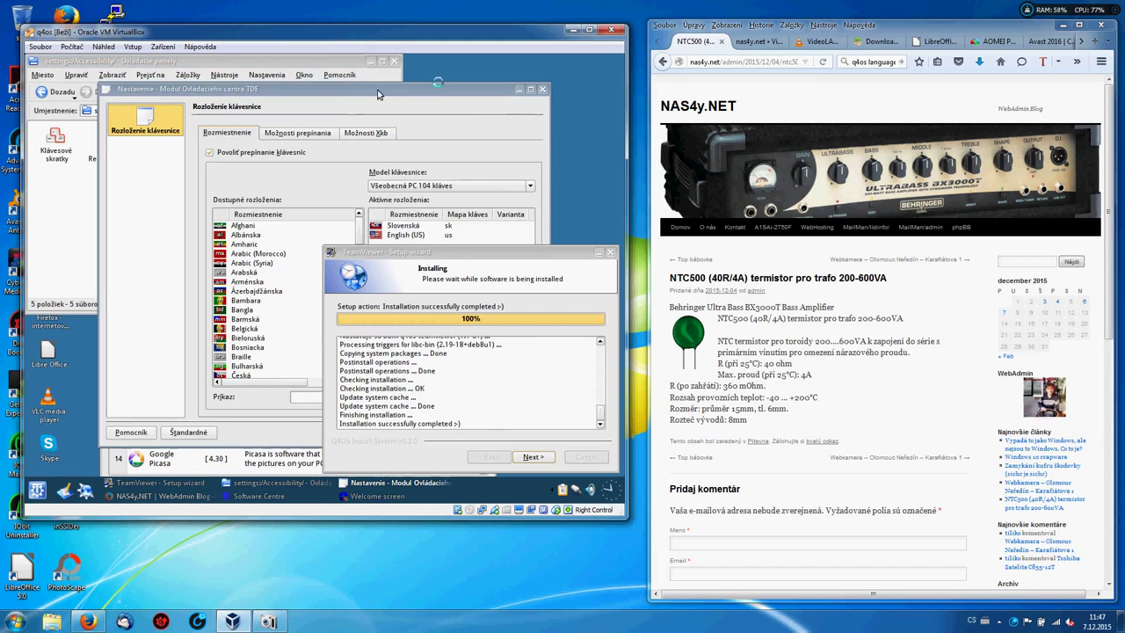
Close the keyboard layout and control panel windows and finish the TeamViewer setup wizard.
click(541, 91)
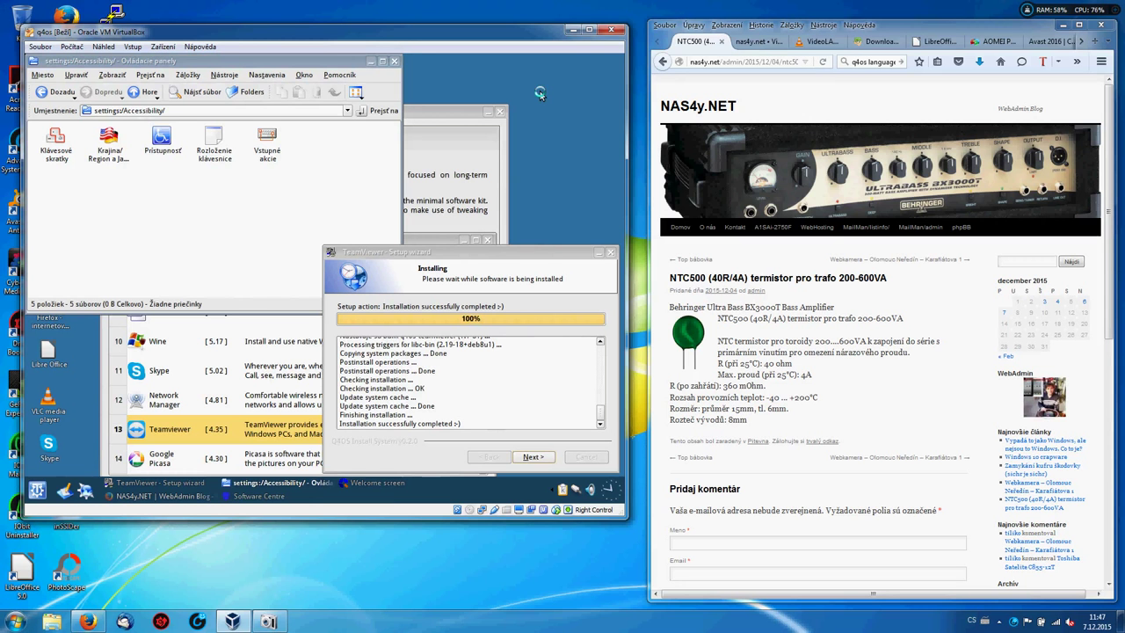
click(394, 63)
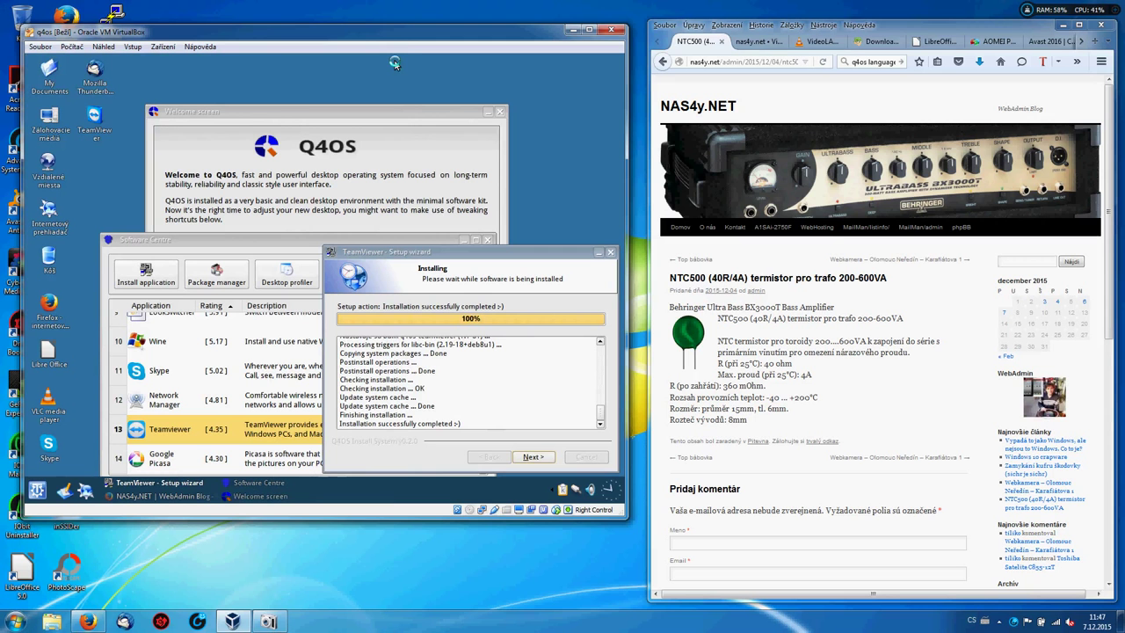
click(532, 458)
click(532, 457)
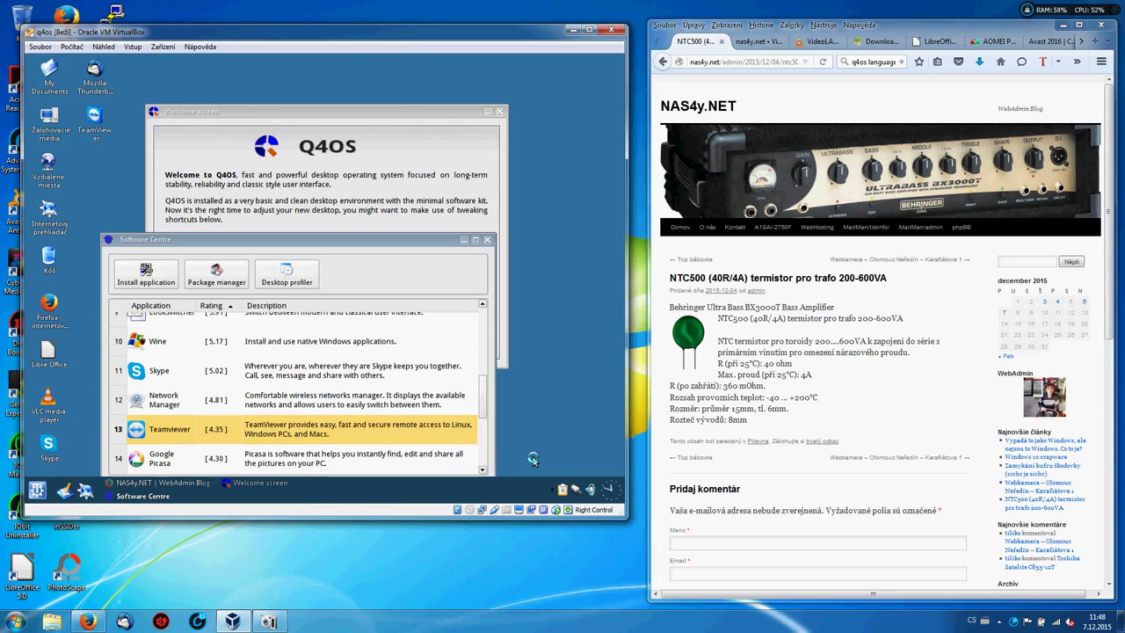
Scroll down the Software Centre application list.
click(481, 470)
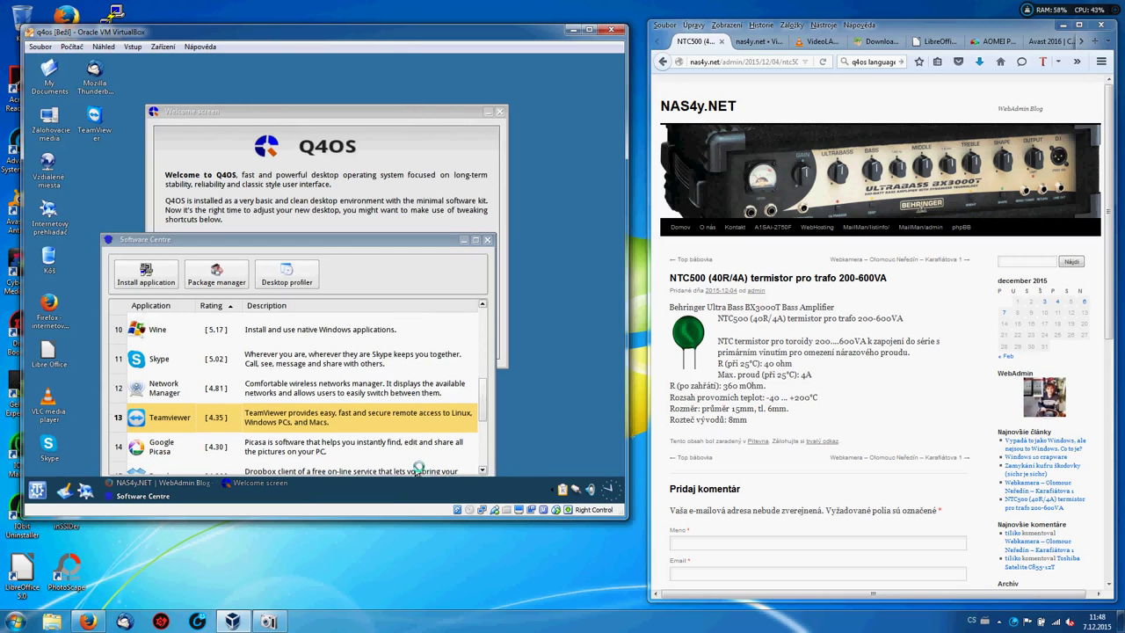
click(481, 470)
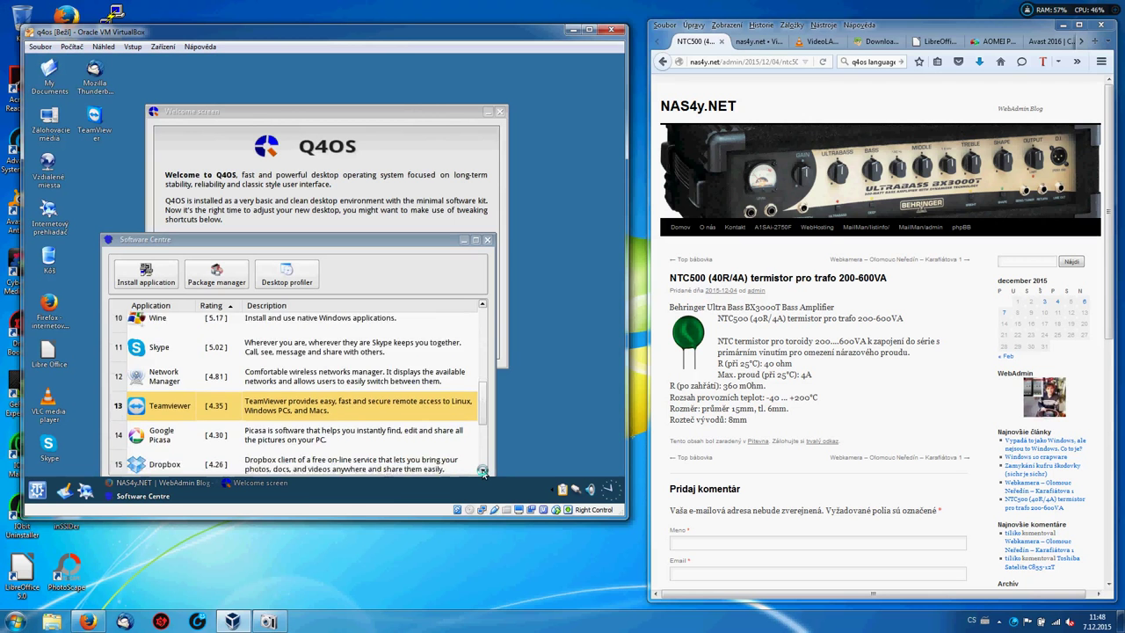
click(481, 470)
click(481, 470)
click(481, 470)
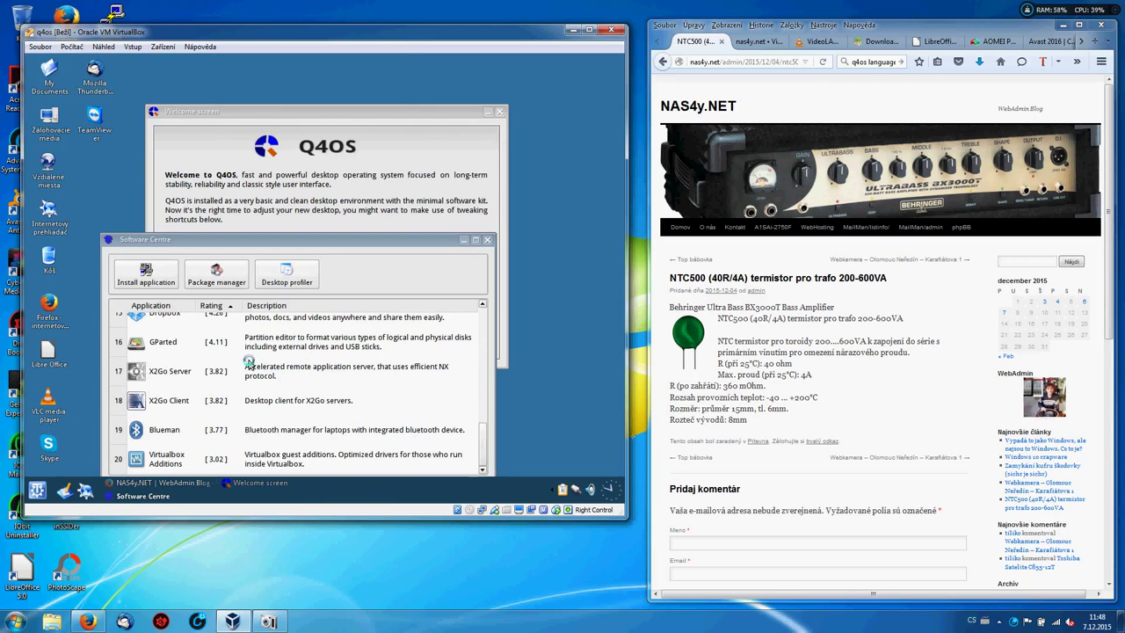
Select GParted in Software Centre, run its setup wizard through Install, and close it when finished.
click(160, 348)
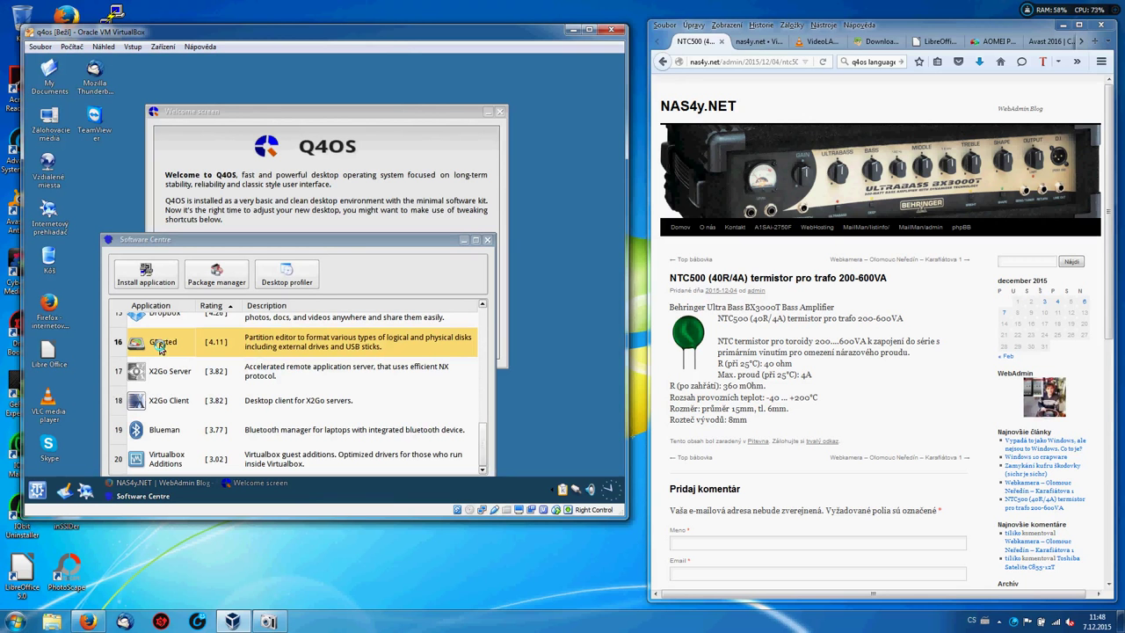
click(144, 276)
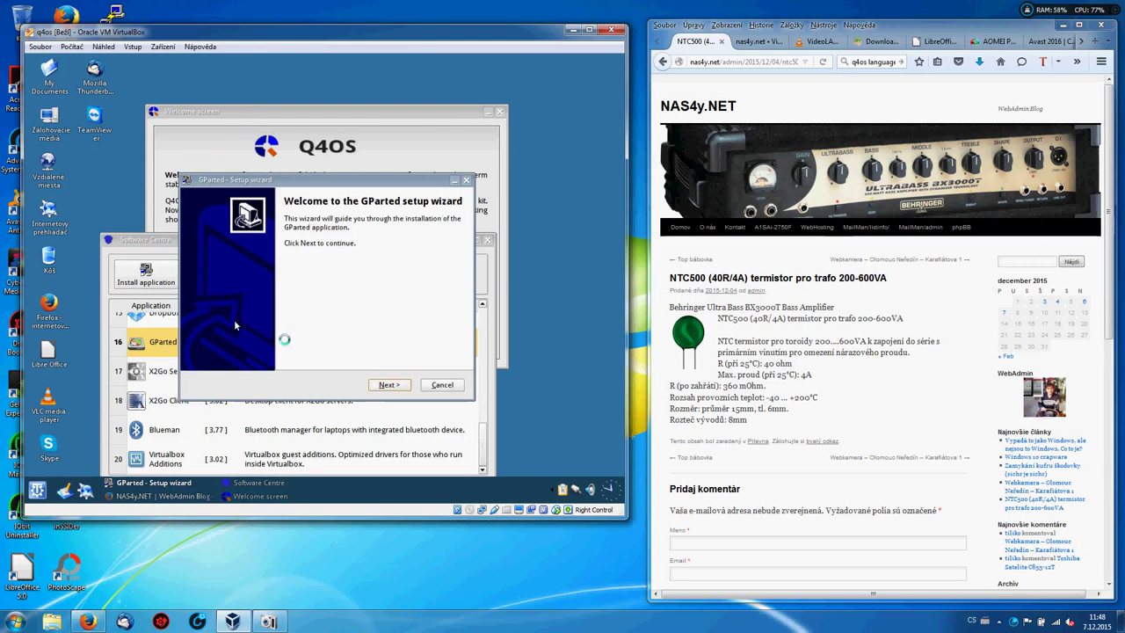
click(385, 386)
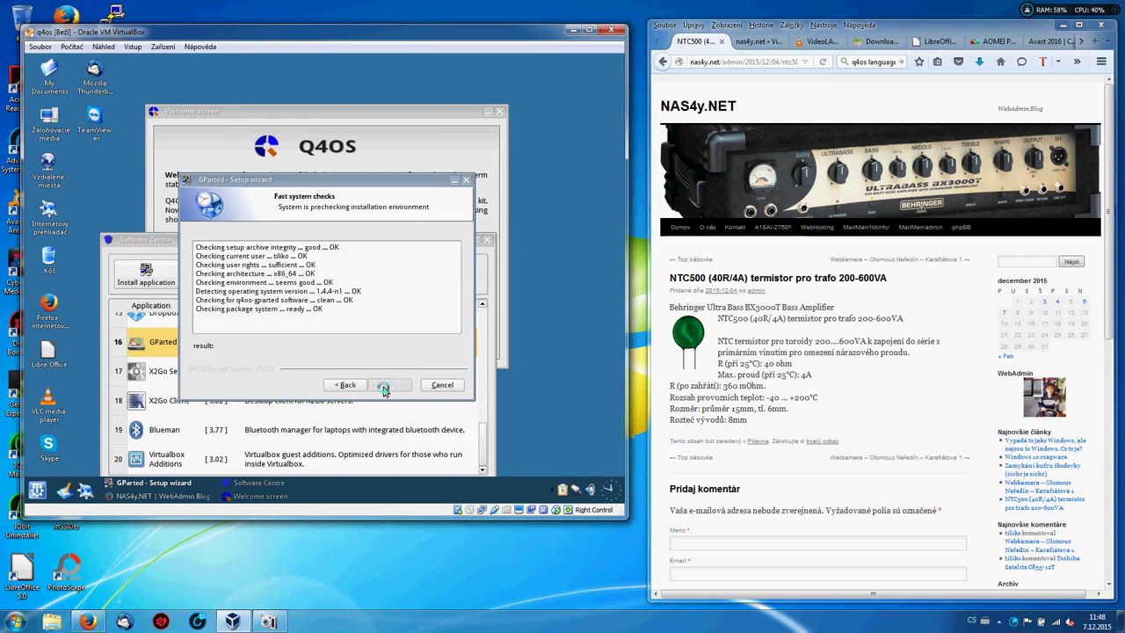
click(387, 385)
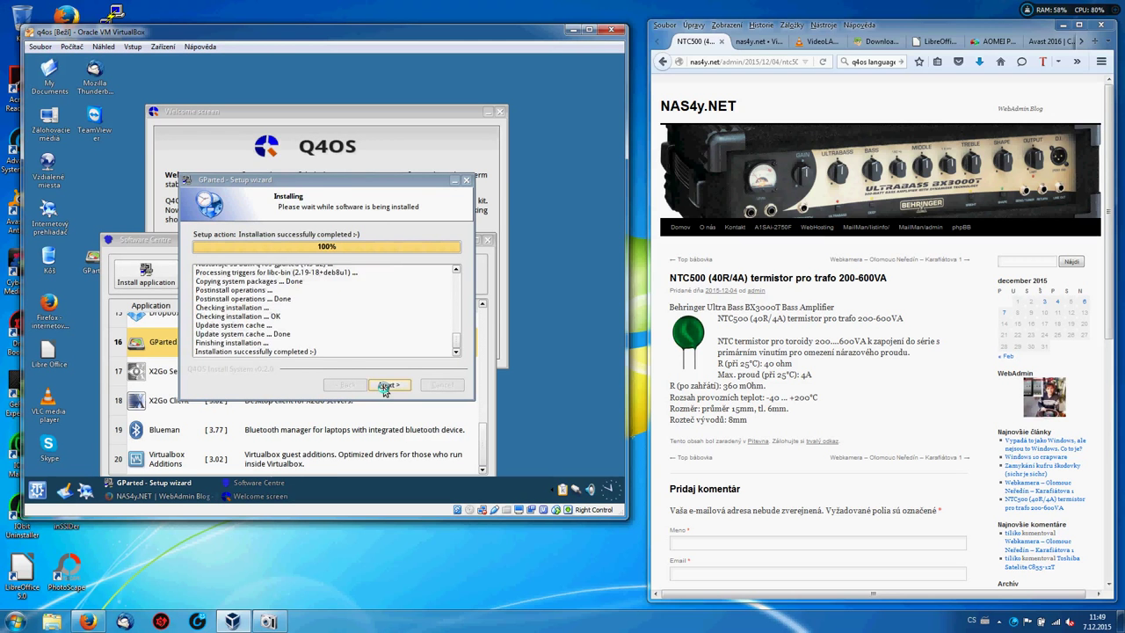
click(387, 385)
click(384, 385)
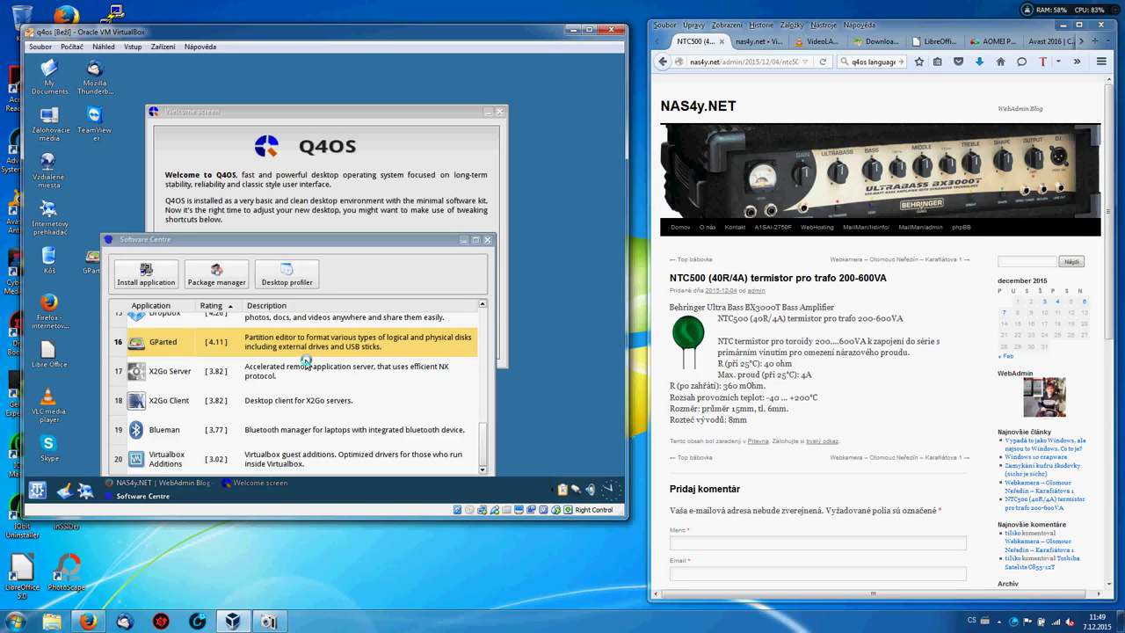
Launch GParted from its new desktop icon, enter the administrator password, then dismiss the prompt.
double_click(92, 261)
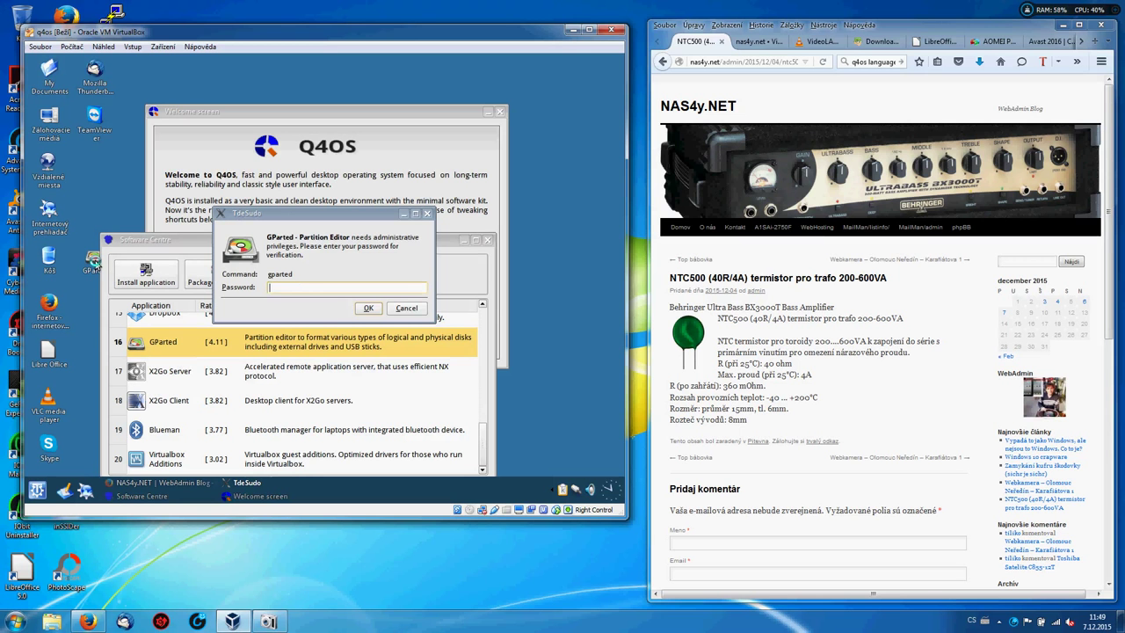
text(aaaaaaaaa)
click(368, 306)
click(427, 216)
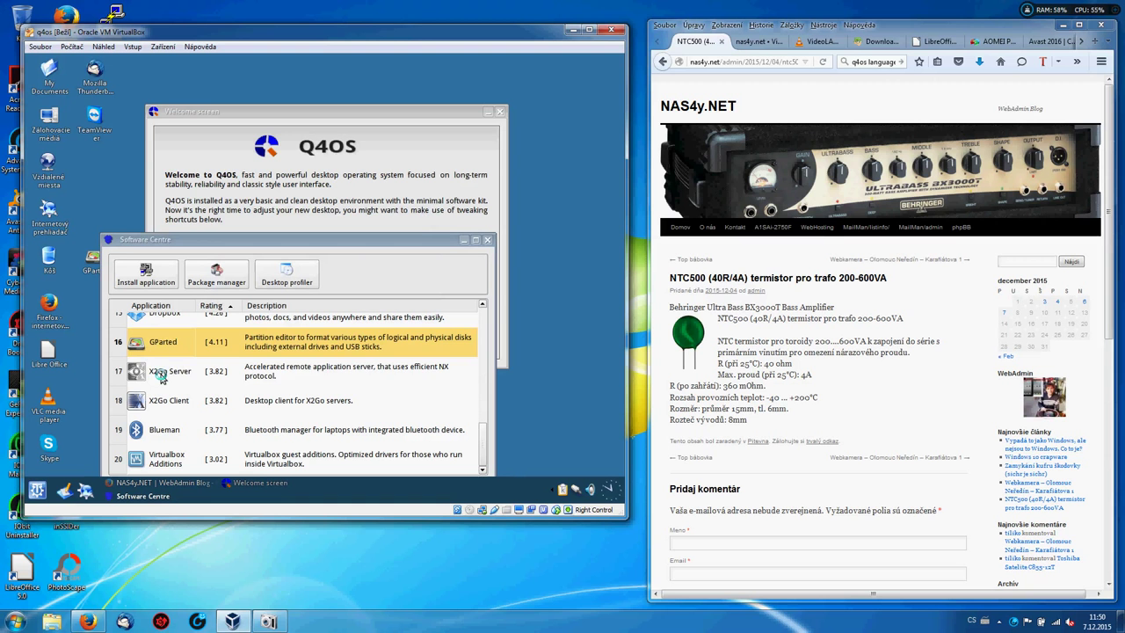
Select X2Go Server and start its installation past the welcome page and system checks.
click(161, 378)
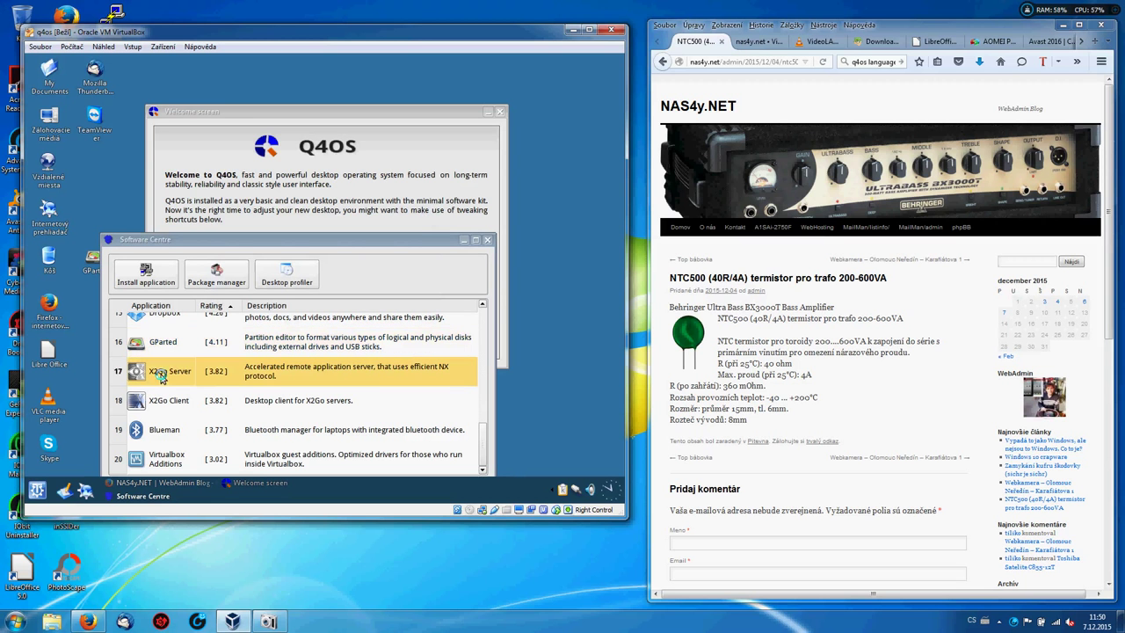
click(143, 277)
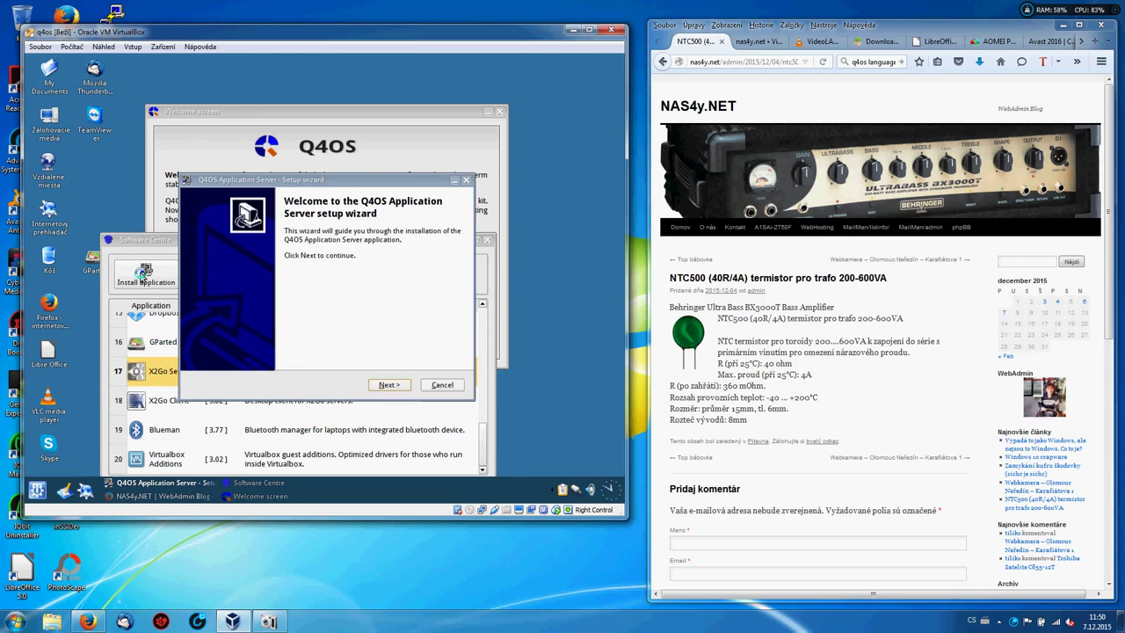
click(386, 385)
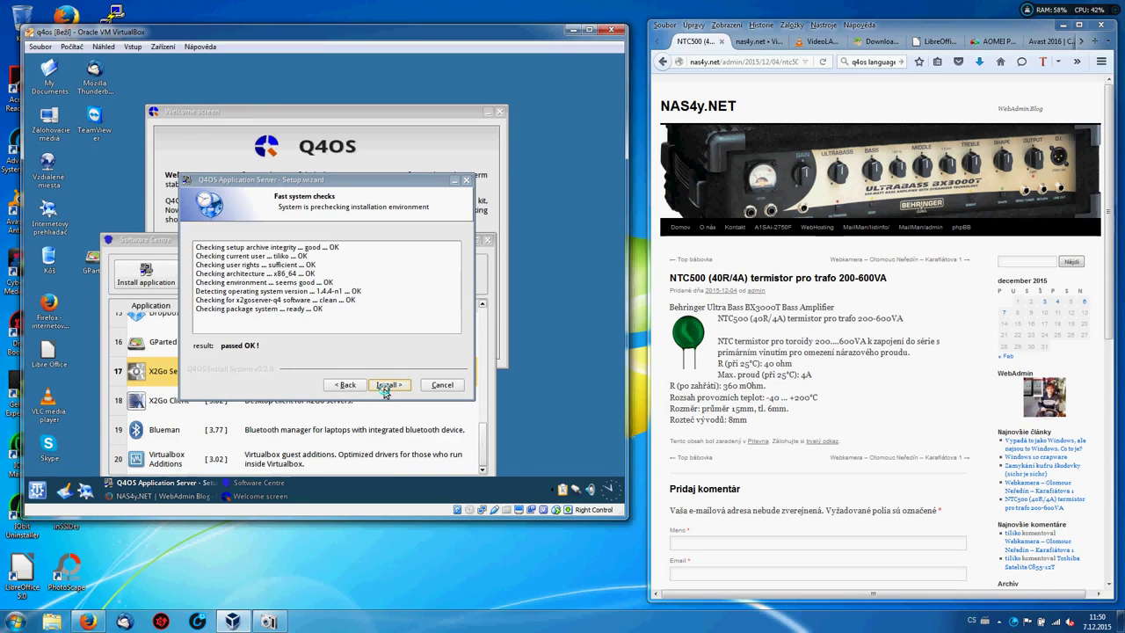
click(387, 387)
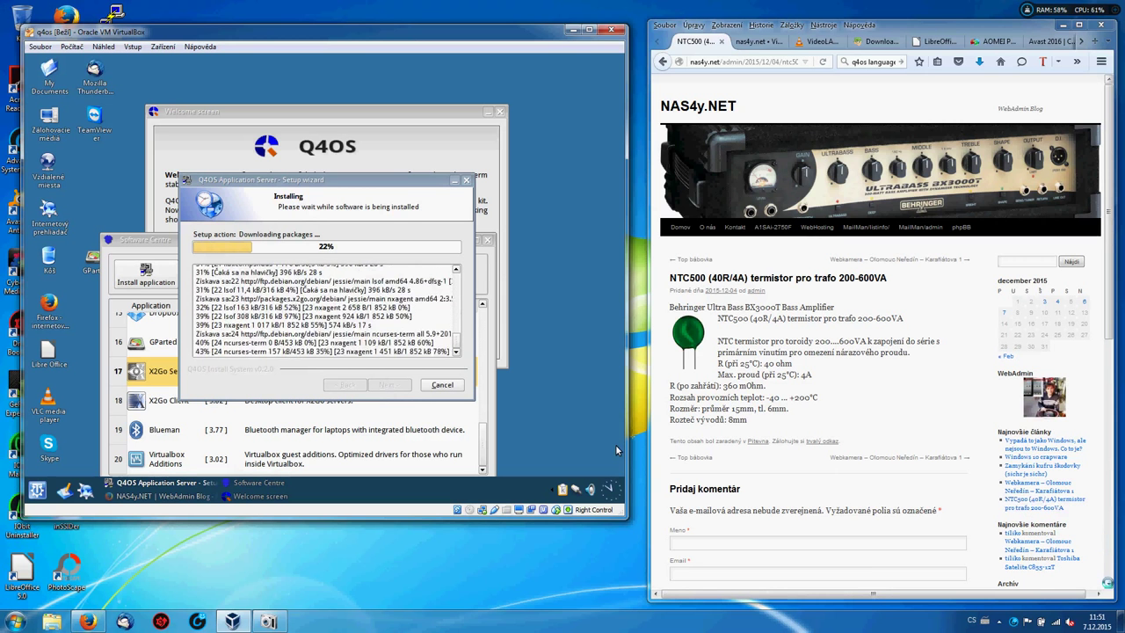
Scroll down the NAS4y.NET blog and open the 'SW práce se soubory' sidebar link.
scroll(878, 334, down, 5)
scroll(615, 444, down, 3)
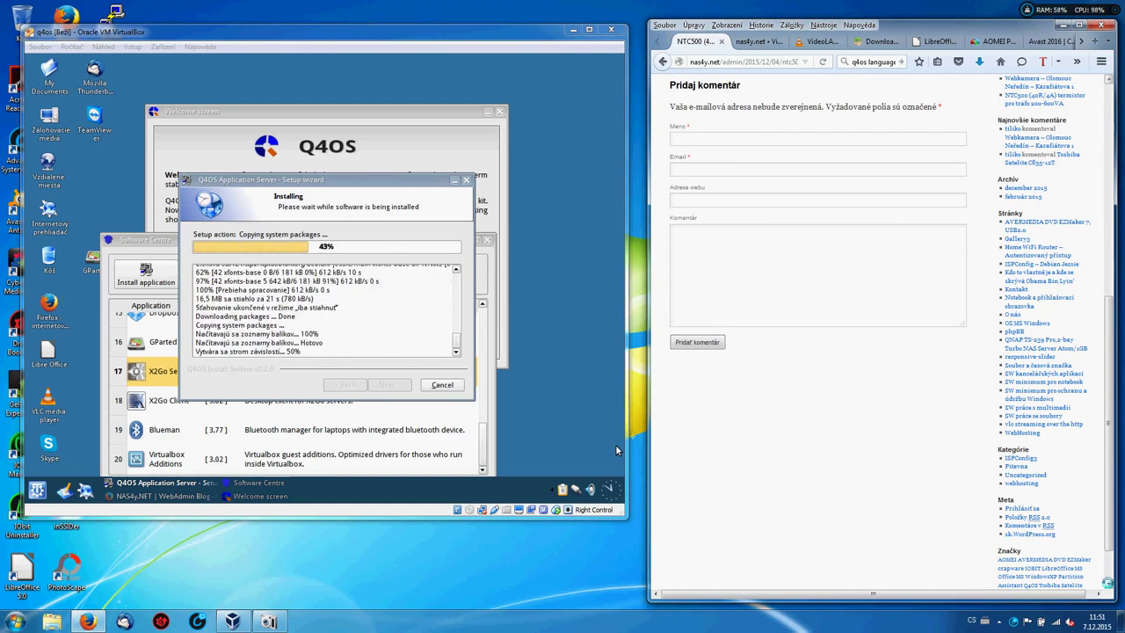
click(1033, 415)
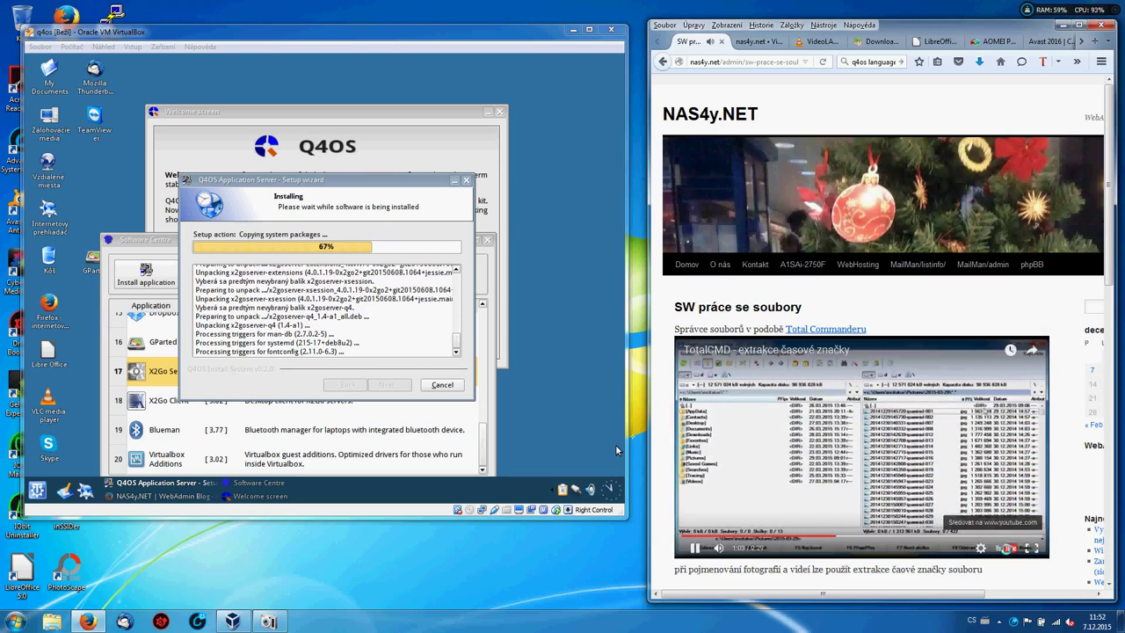
Open the embedded 'TotalCMD - extrakce časové značky' video on YouTube and leave fullscreen.
click(1006, 548)
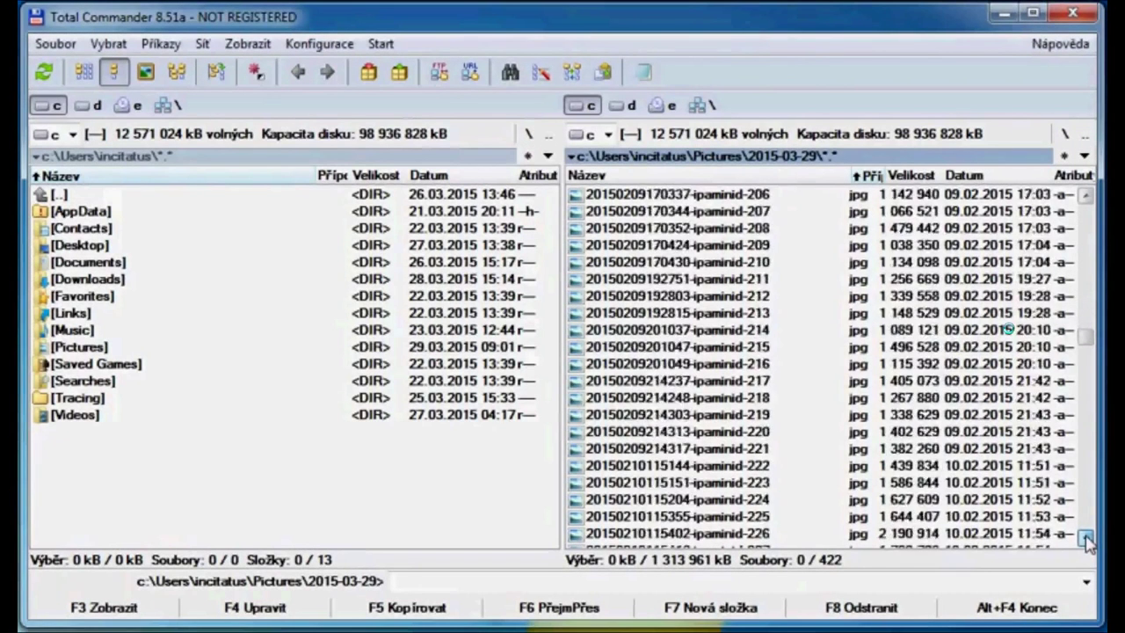
drag(1087, 539, 1086, 541)
key(Escape)
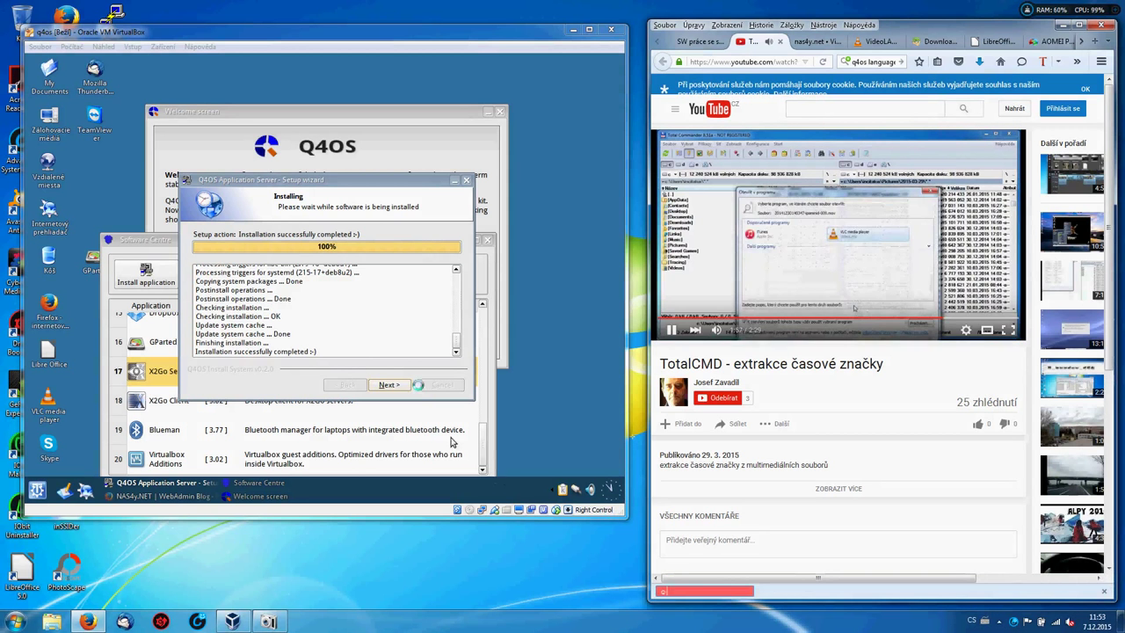
Close the finished X2Go wizard, maximize Software Centre, and try installing Teamviewer again.
click(390, 385)
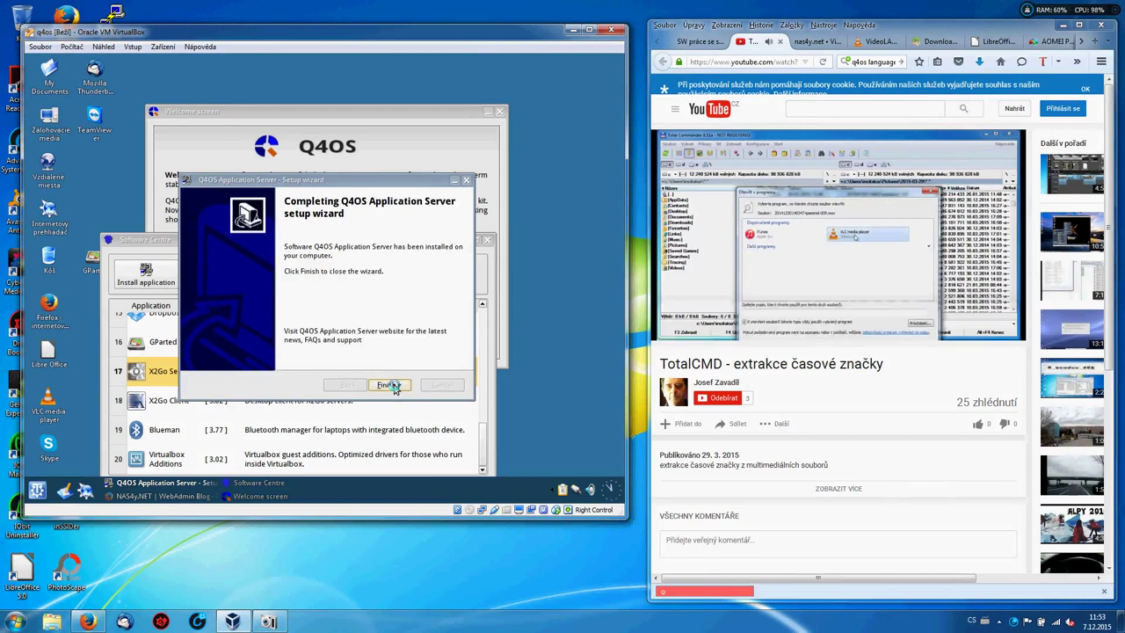
click(392, 385)
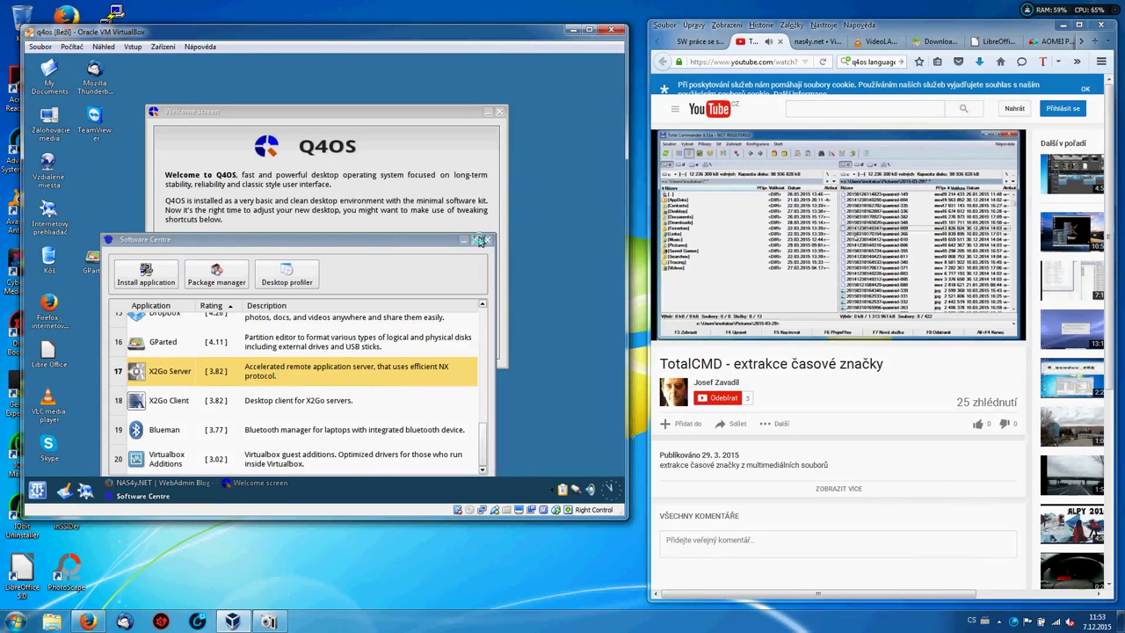
click(477, 240)
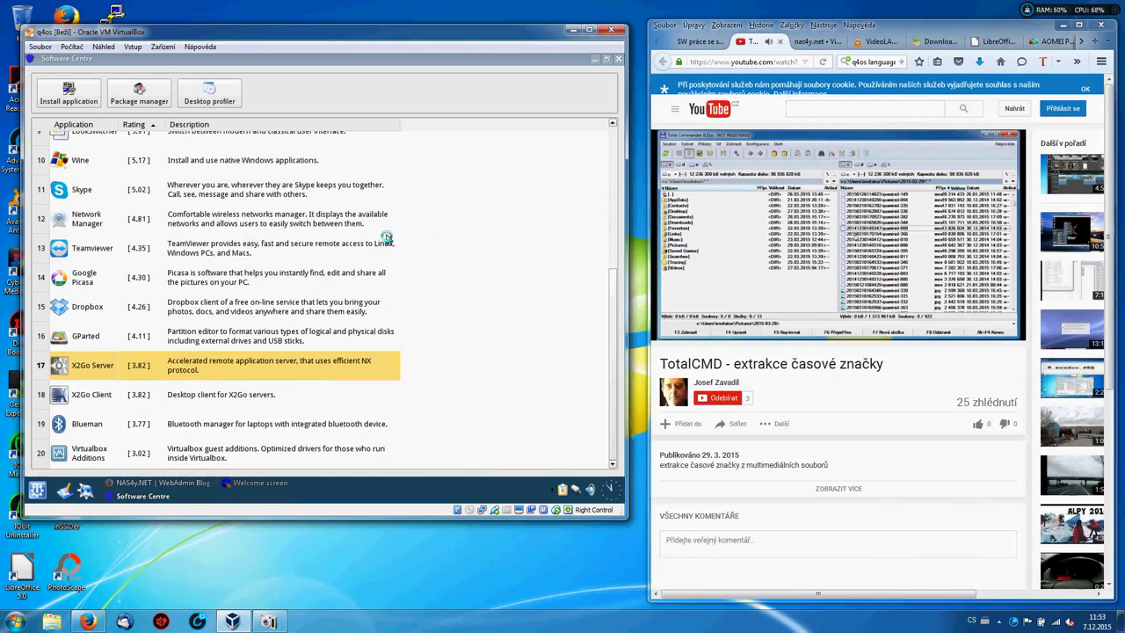
click(105, 250)
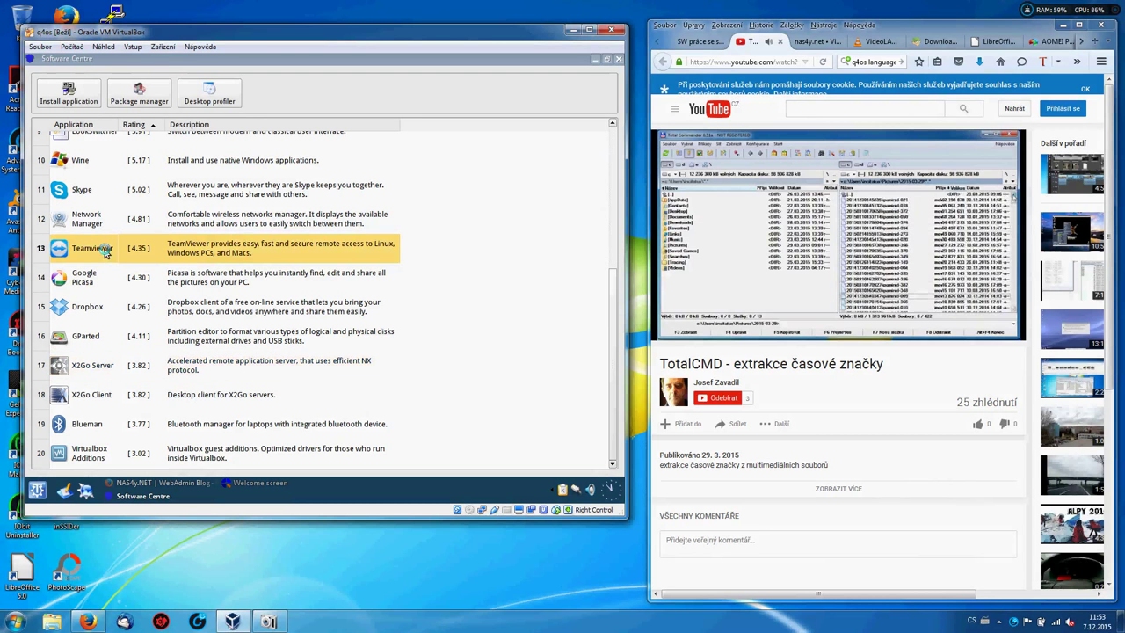
click(71, 96)
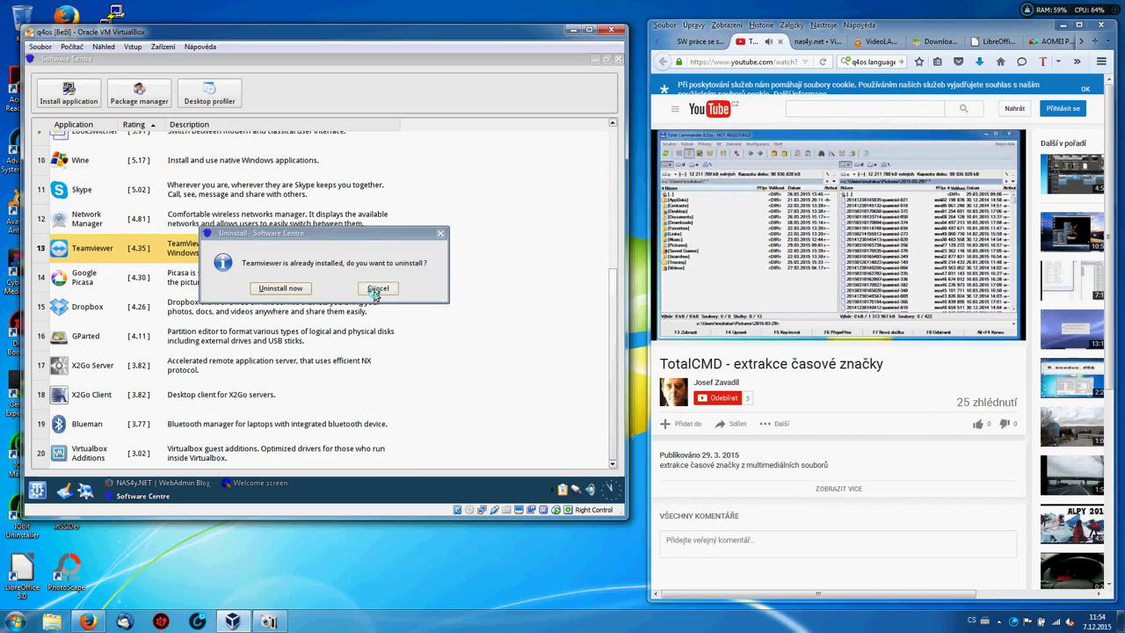
Keep TeamViewer installed by declining the uninstall, then start installing Google Picasa.
click(376, 290)
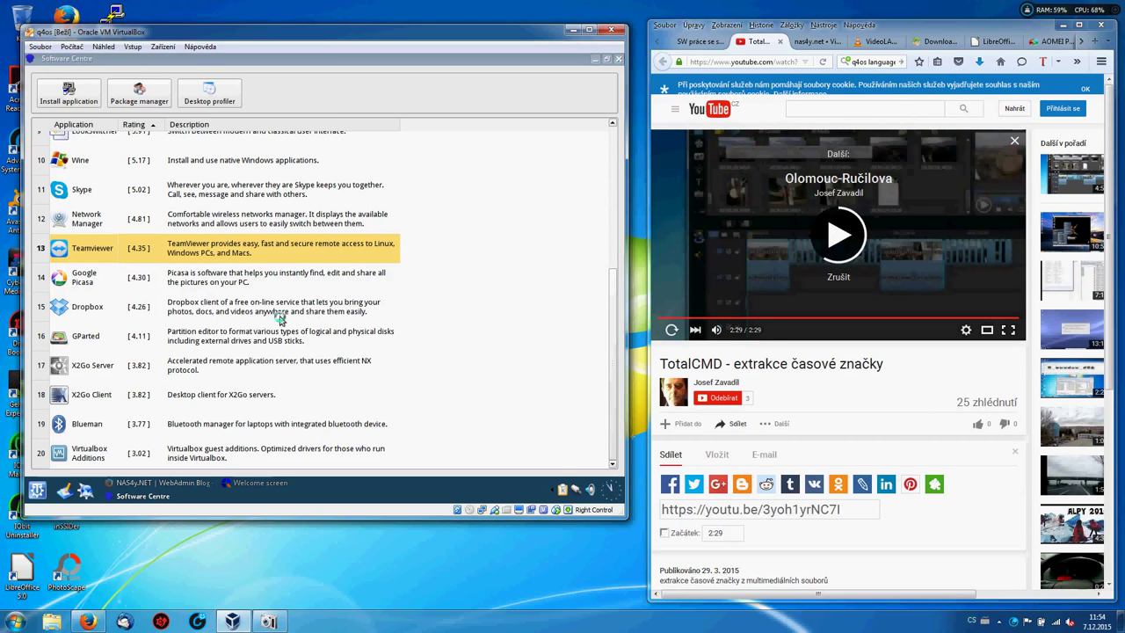
click(224, 283)
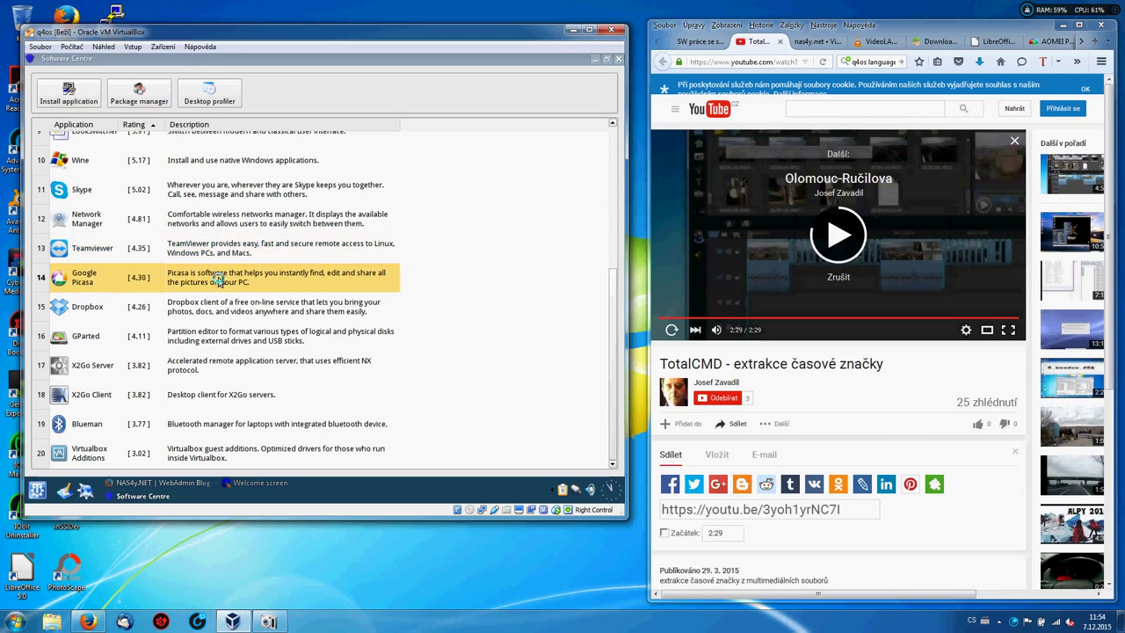
click(72, 94)
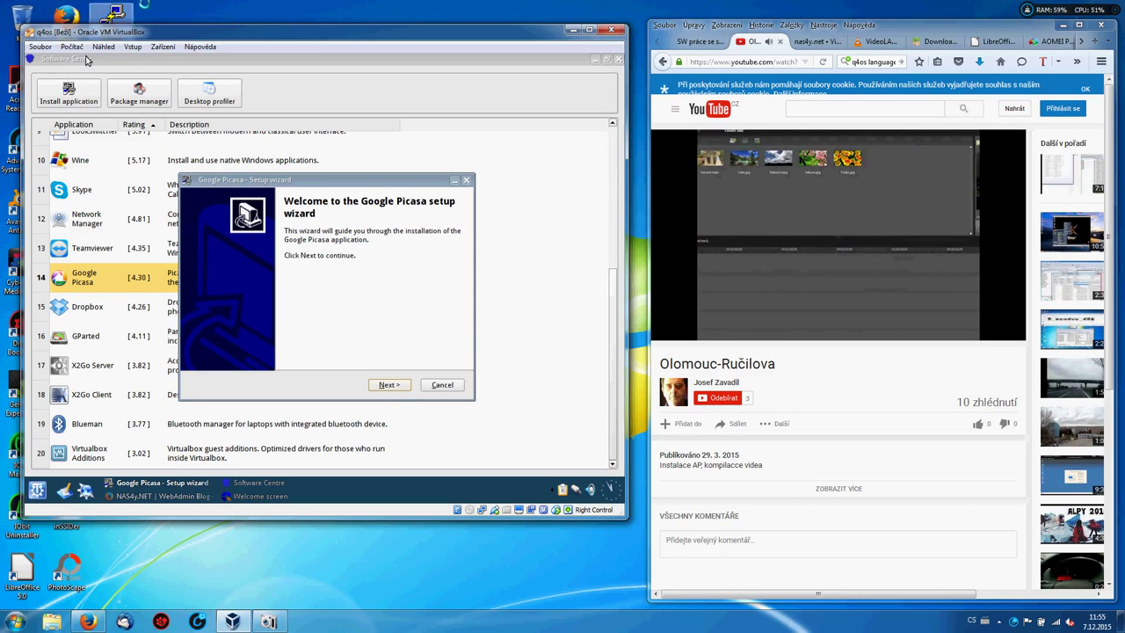
Move past the Picasa welcome page and begin the installation after the fast system checks.
click(388, 385)
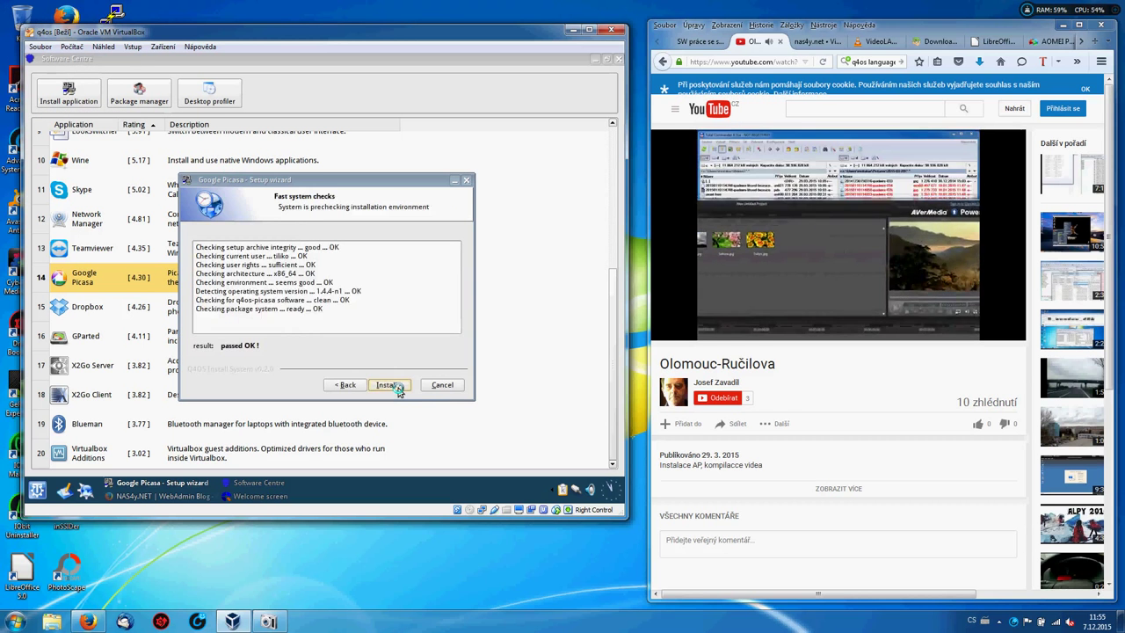
click(396, 390)
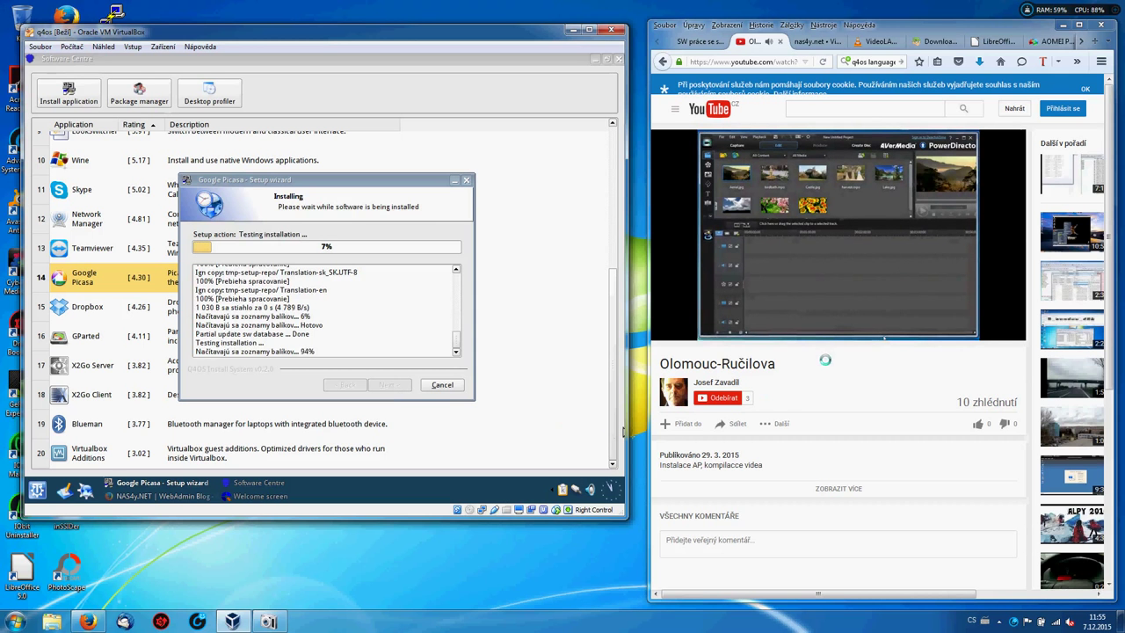
mouse_move(926, 320)
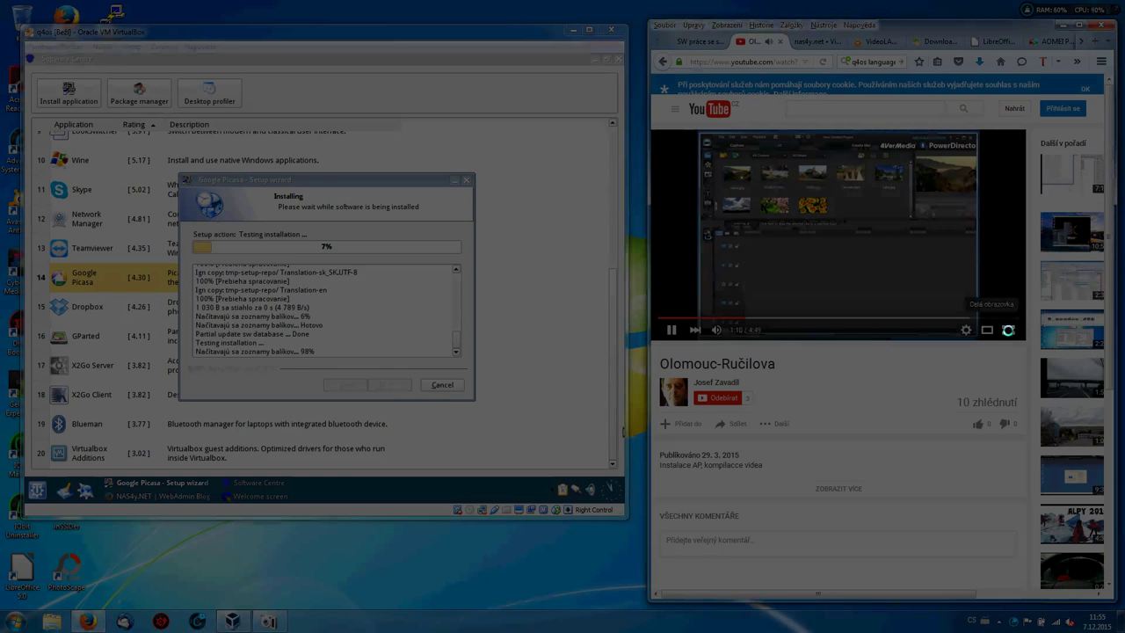
Play the tutorial full screen and bring the PowerDirector window in front of Total Commander.
click(1008, 330)
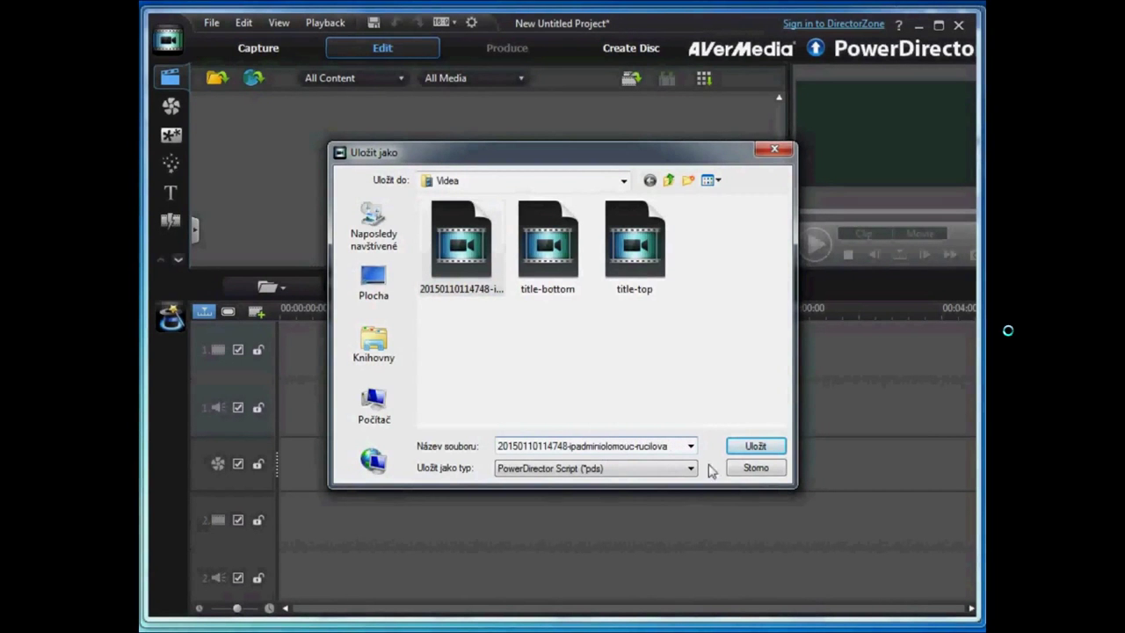
click(756, 446)
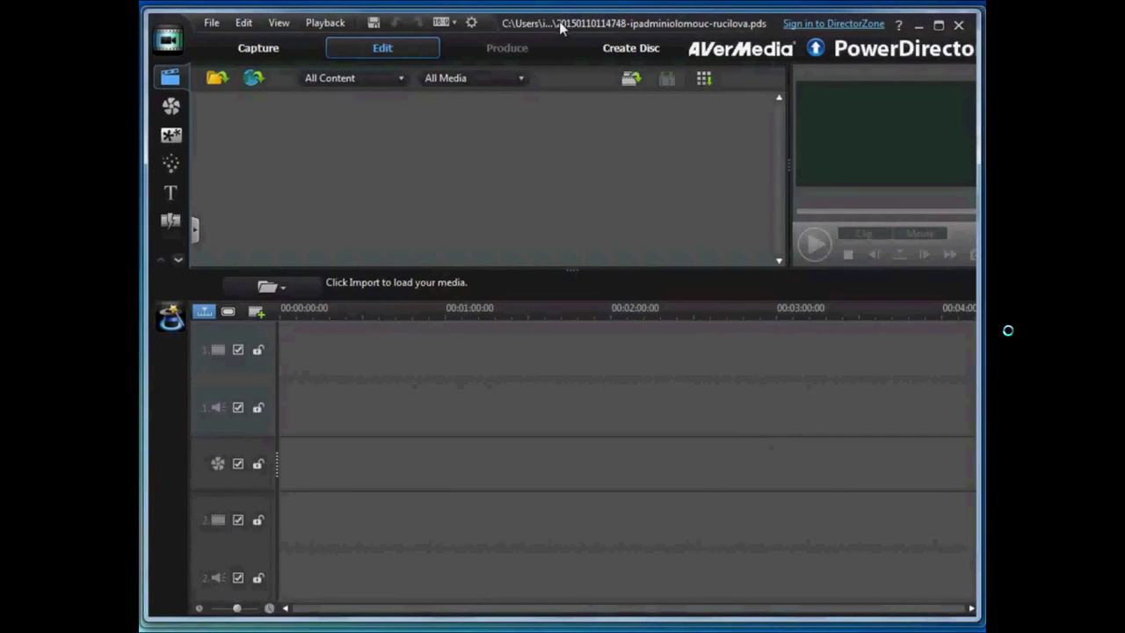
drag(559, 24, 271, 25)
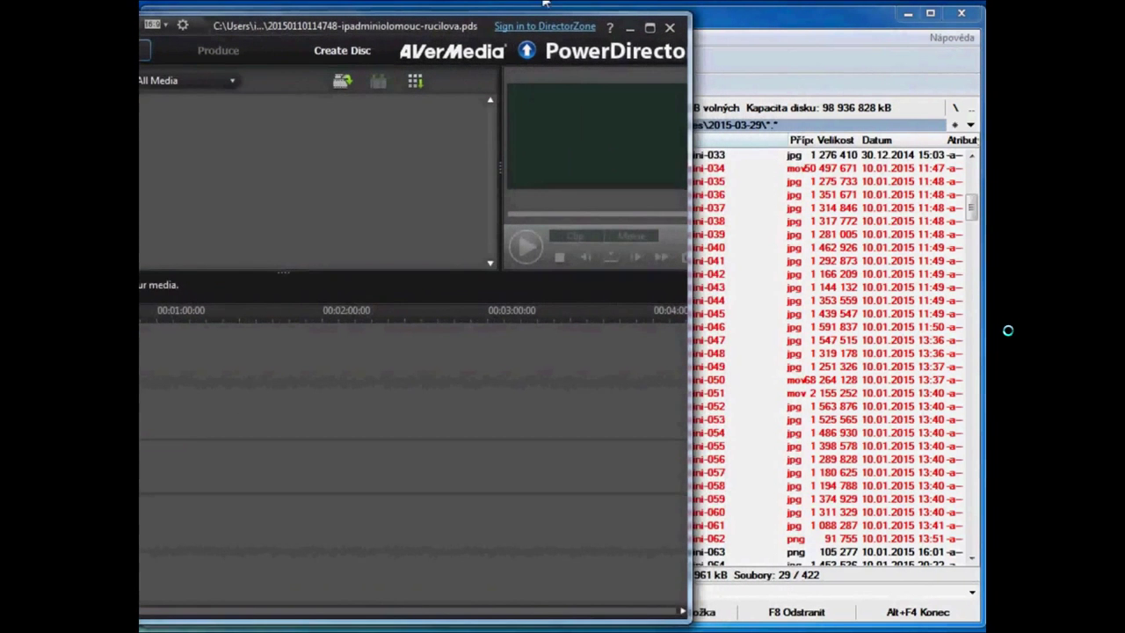
click(723, 23)
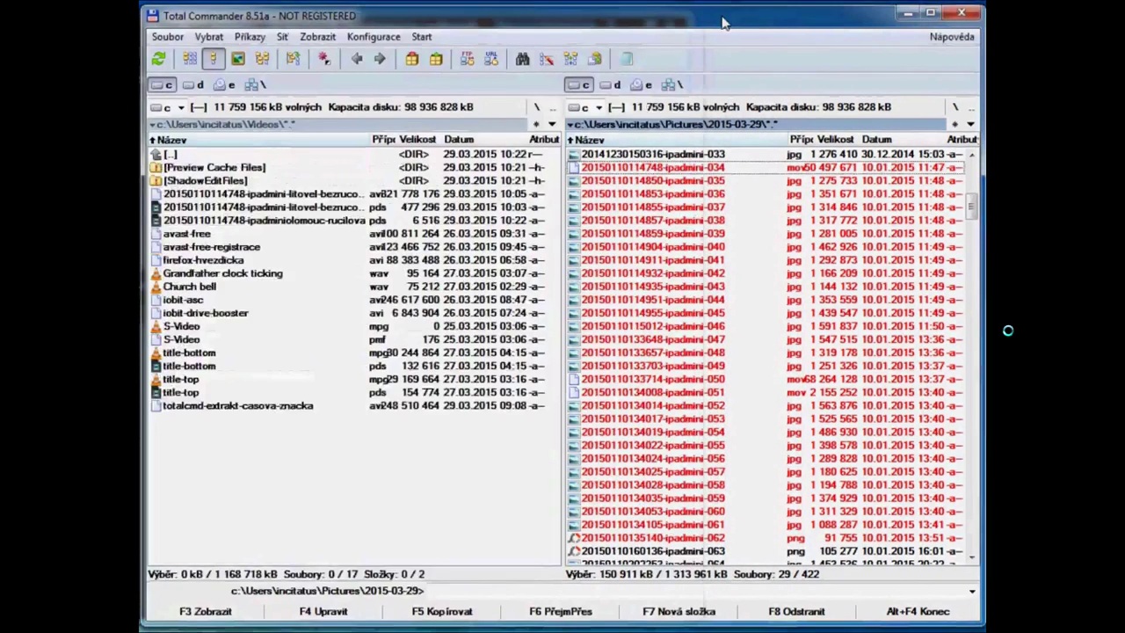
drag(723, 23, 862, 31)
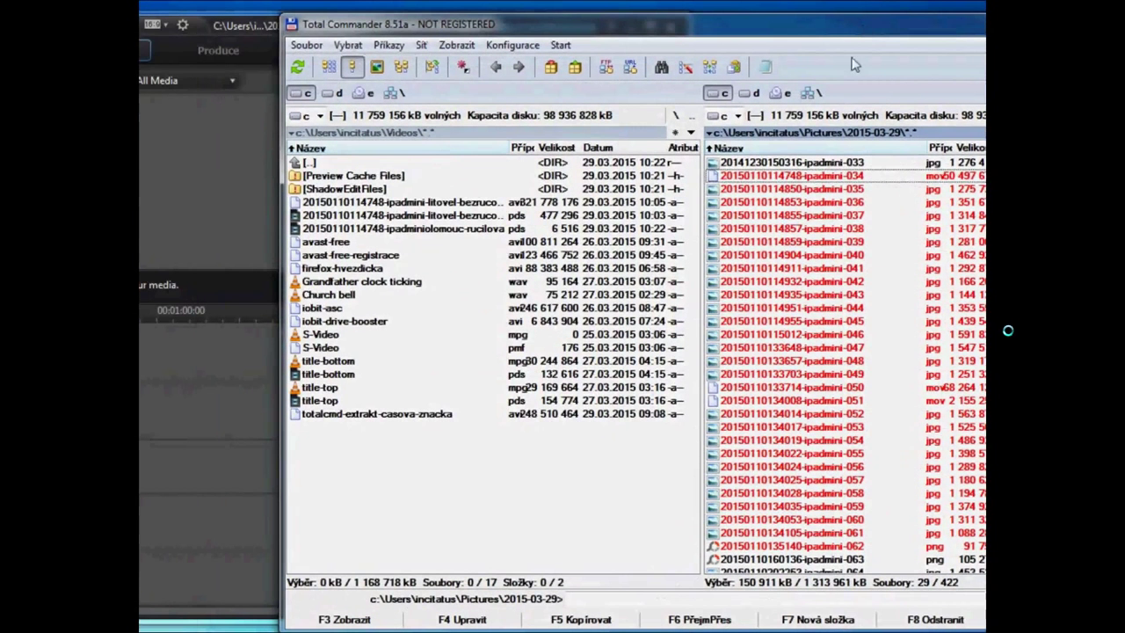
drag(812, 215, 211, 176)
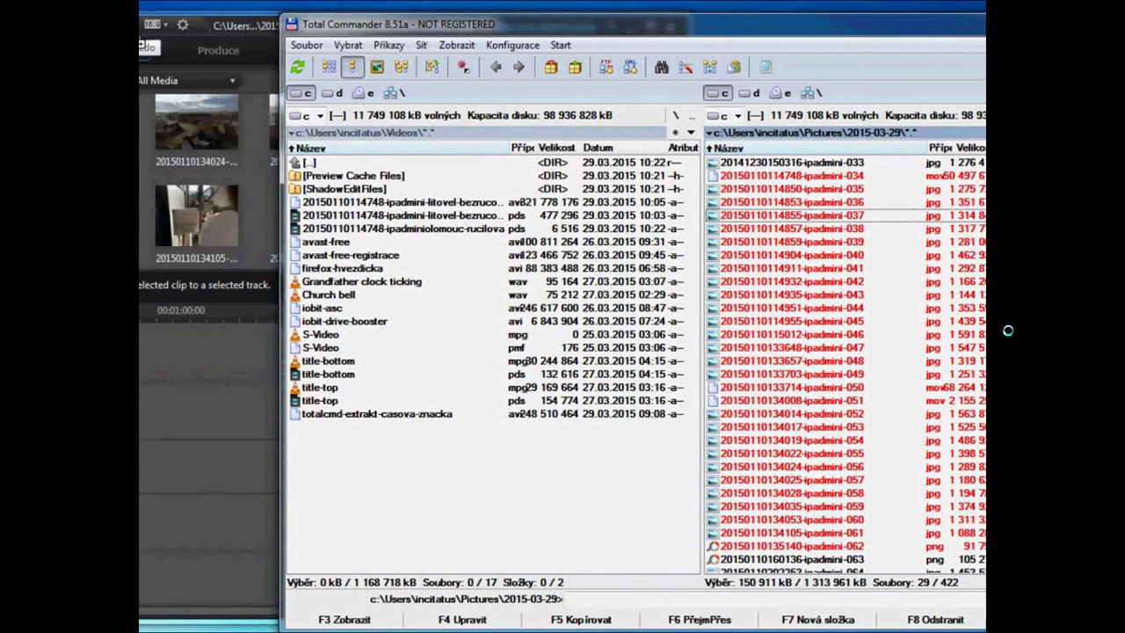
click(204, 49)
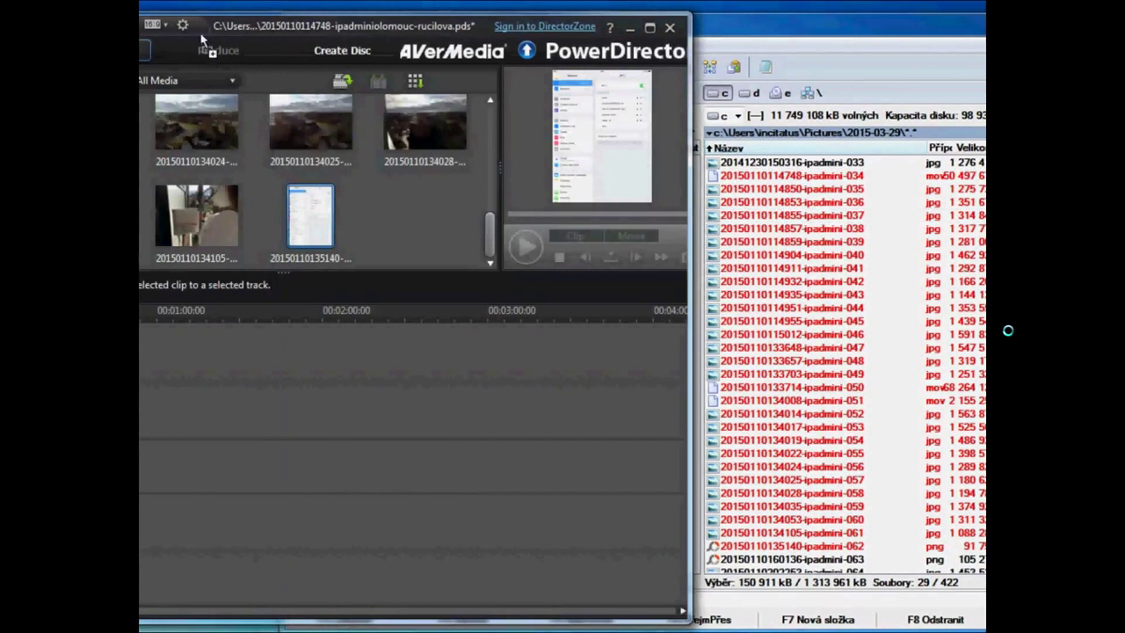
Drag the library clips onto the start of timeline track 1, triggering the TV Format Conflict warning.
drag(211, 26, 563, 34)
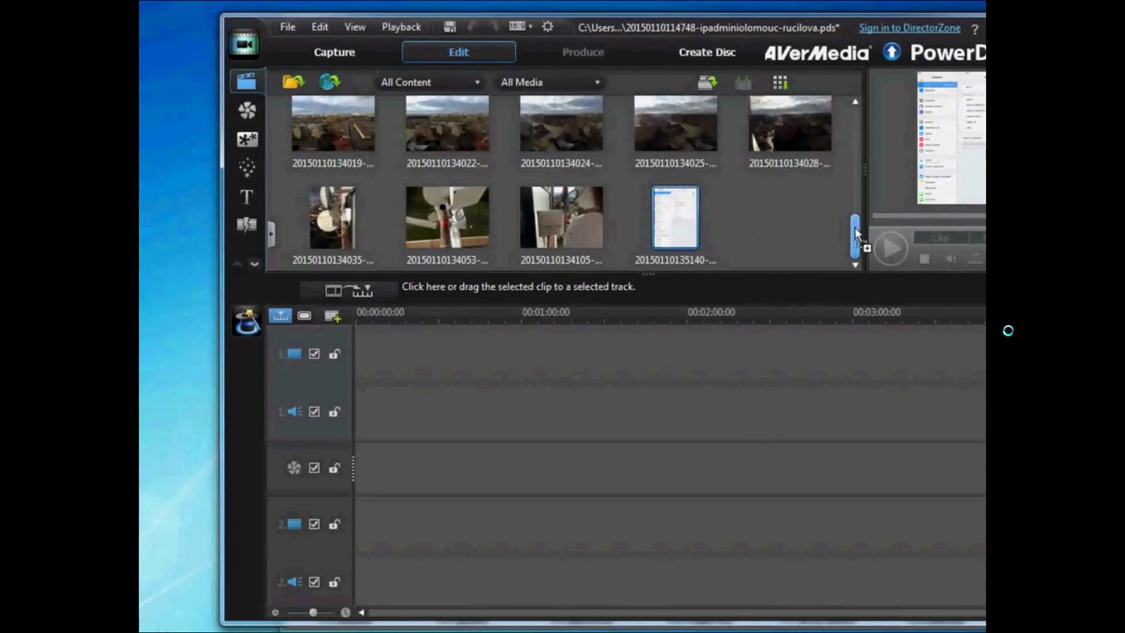
drag(853, 222, 851, 105)
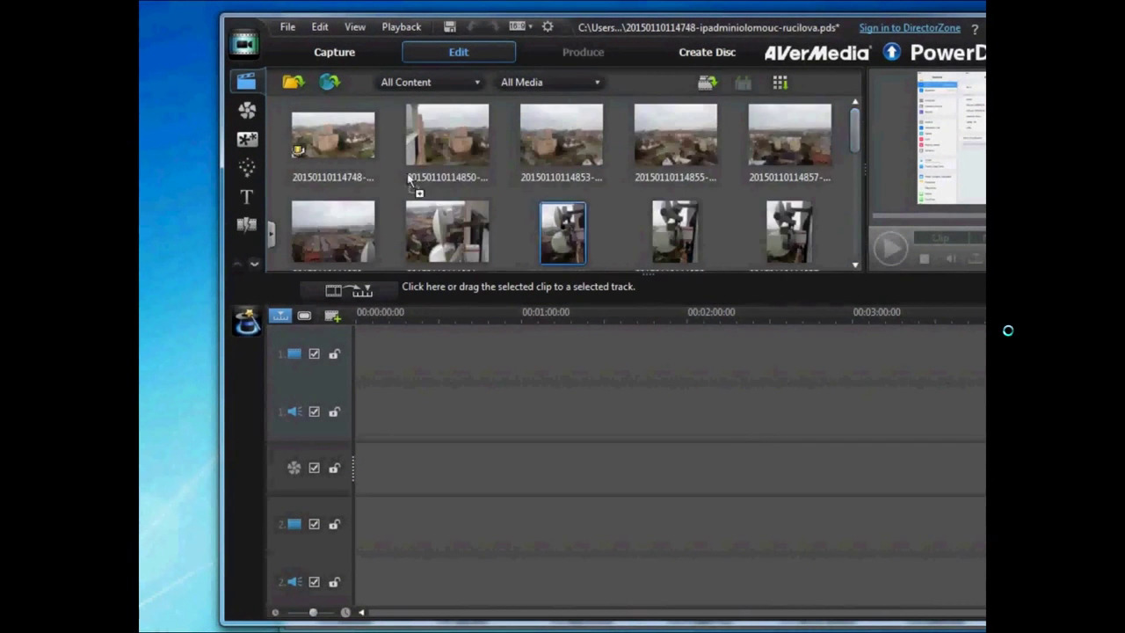
drag(349, 152, 857, 268)
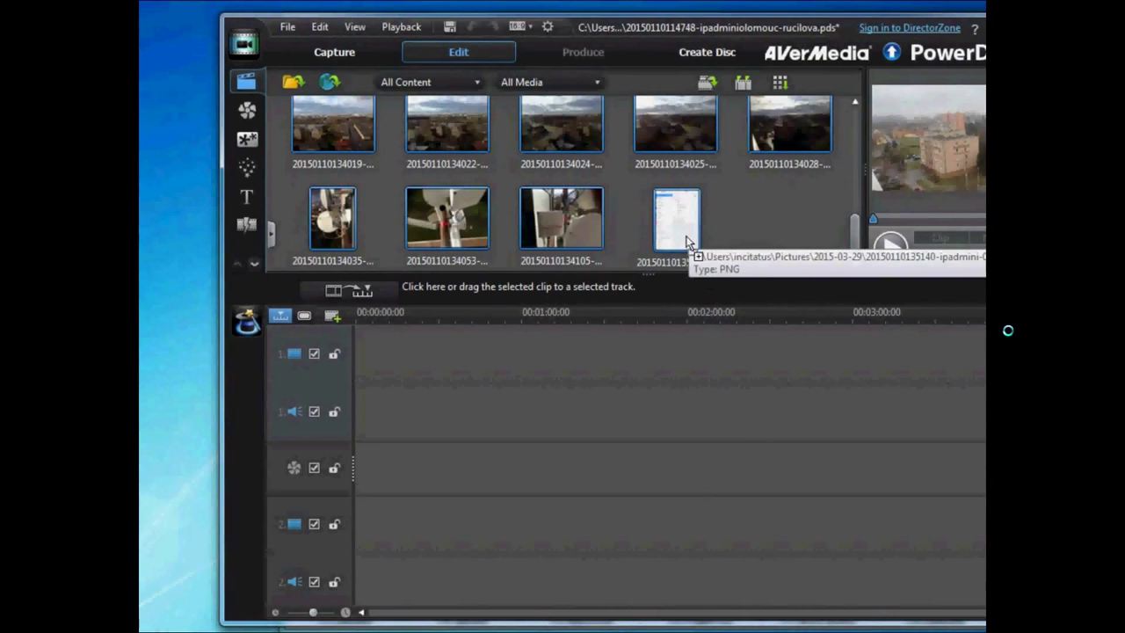
drag(687, 241, 352, 372)
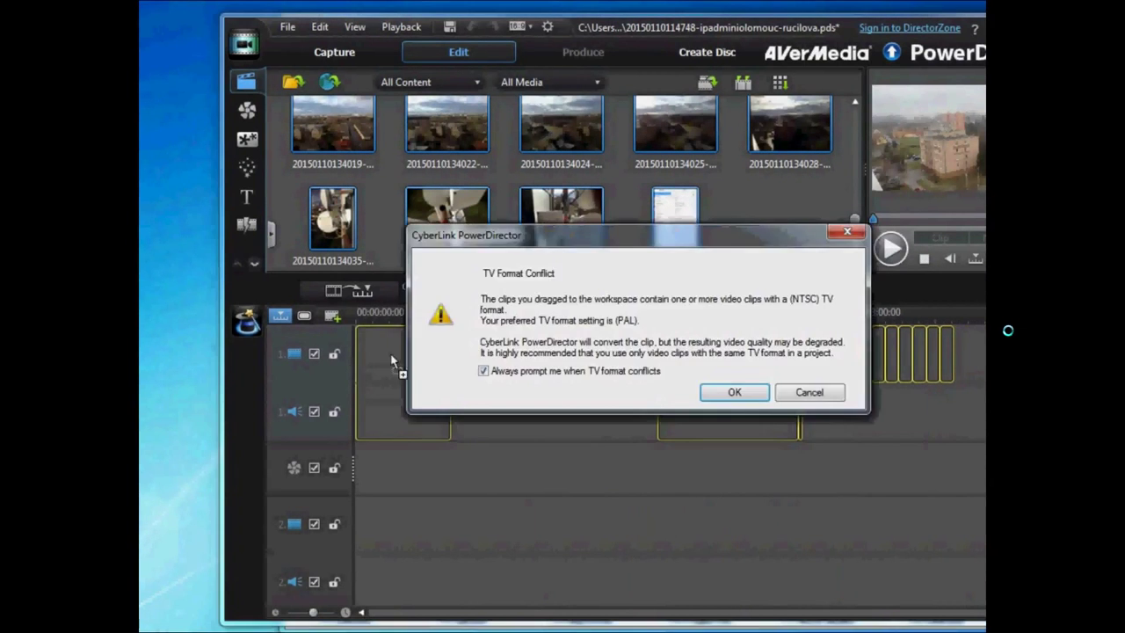
Accept converting the NTSC clips to PAL and save the project with File > Save Project.
click(734, 391)
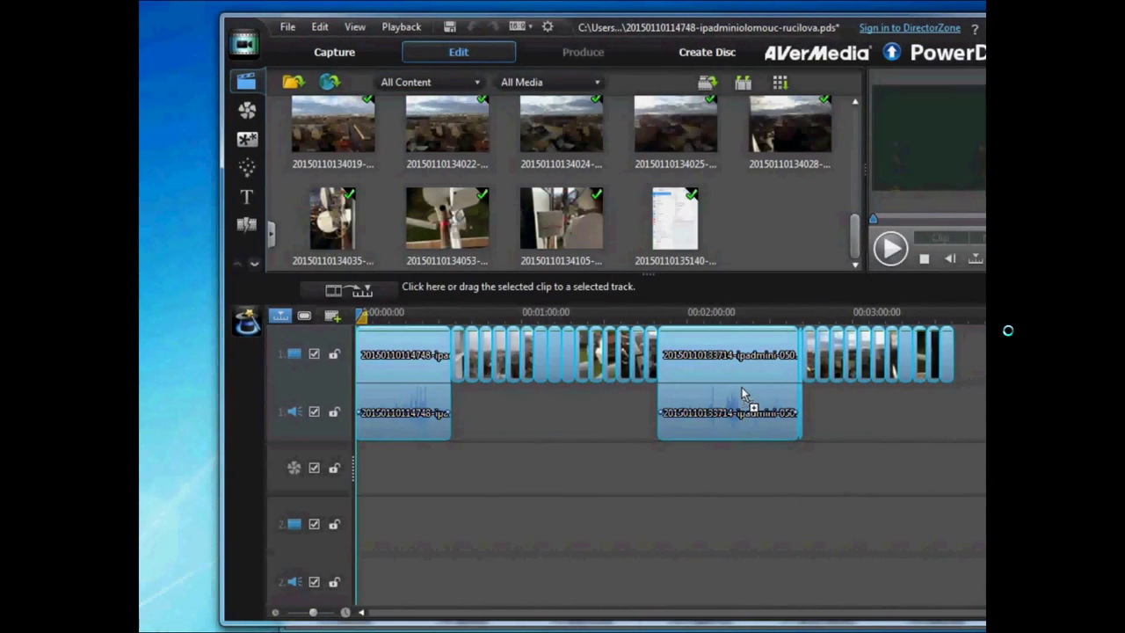
click(286, 28)
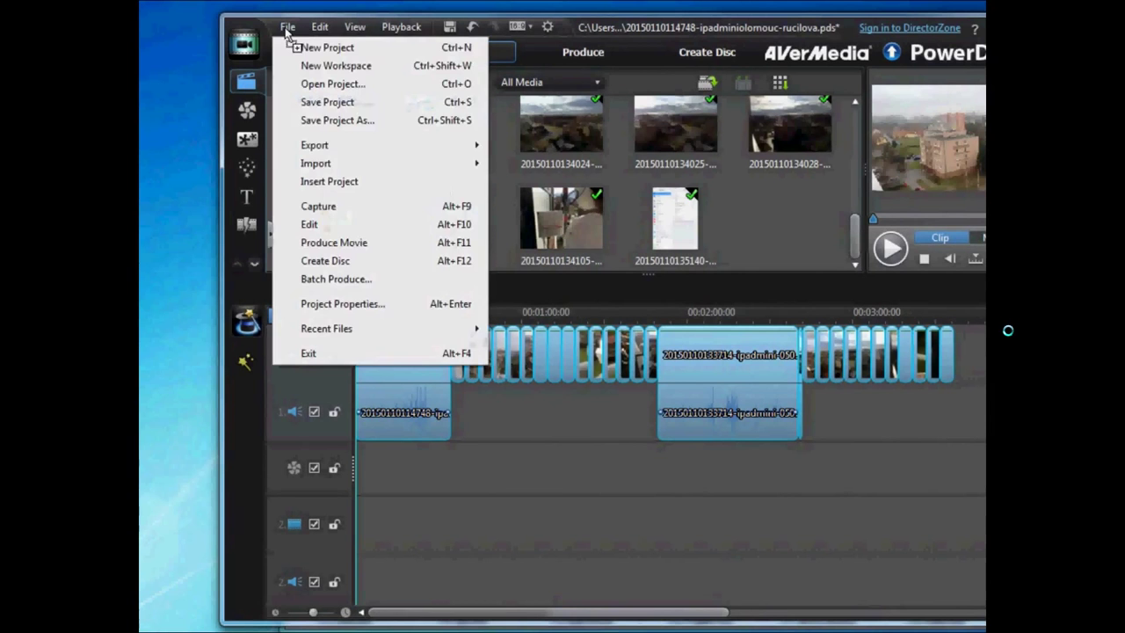
click(309, 104)
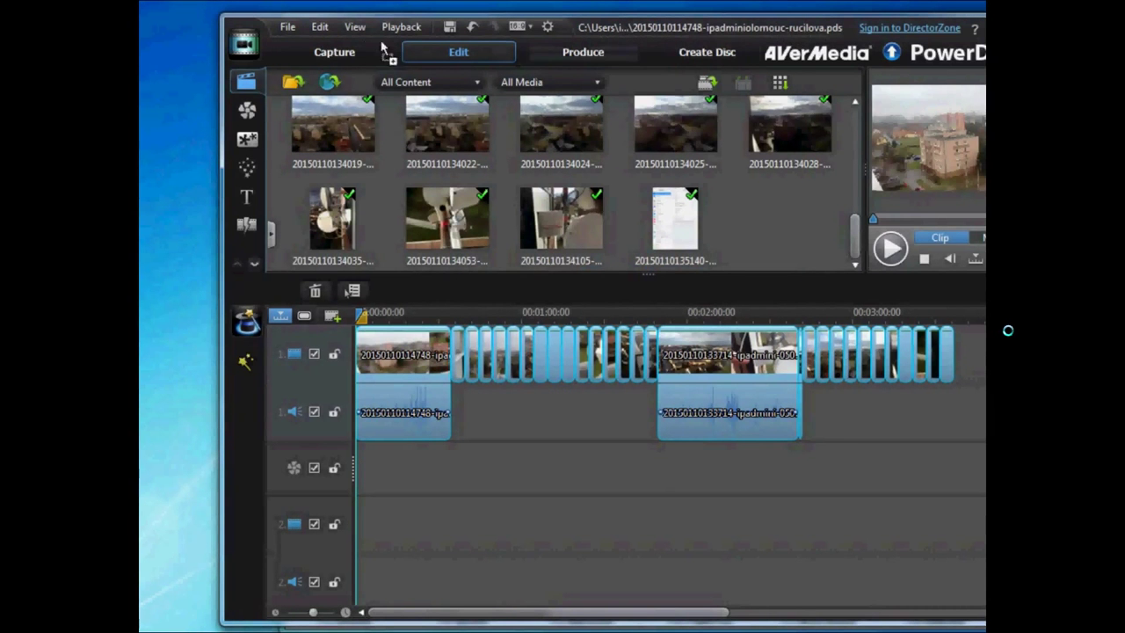
click(320, 28)
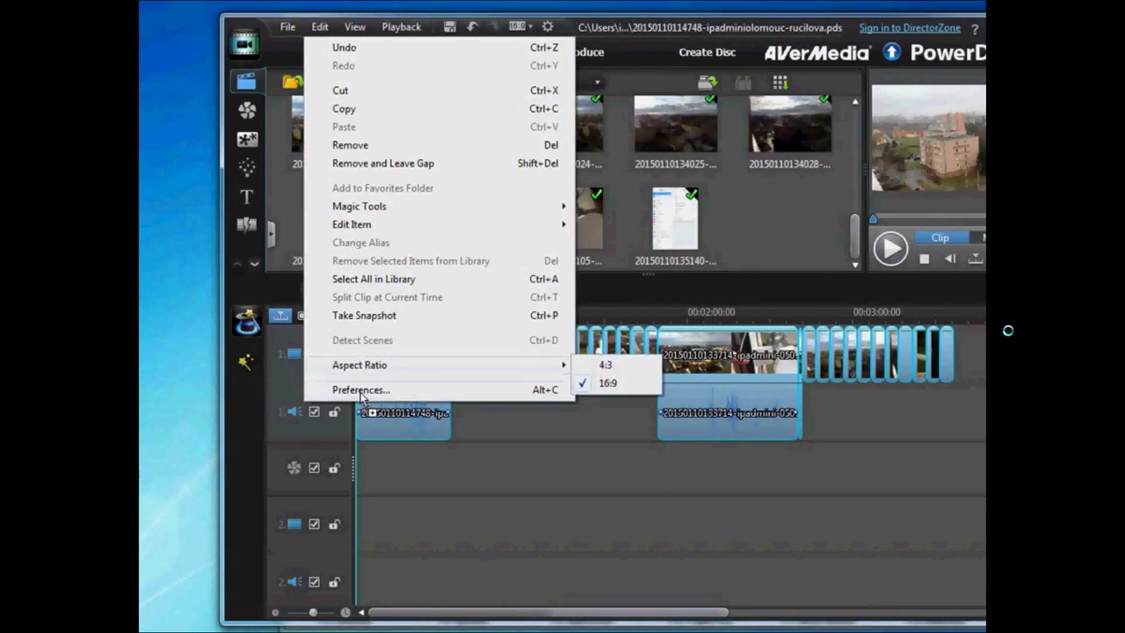
click(360, 390)
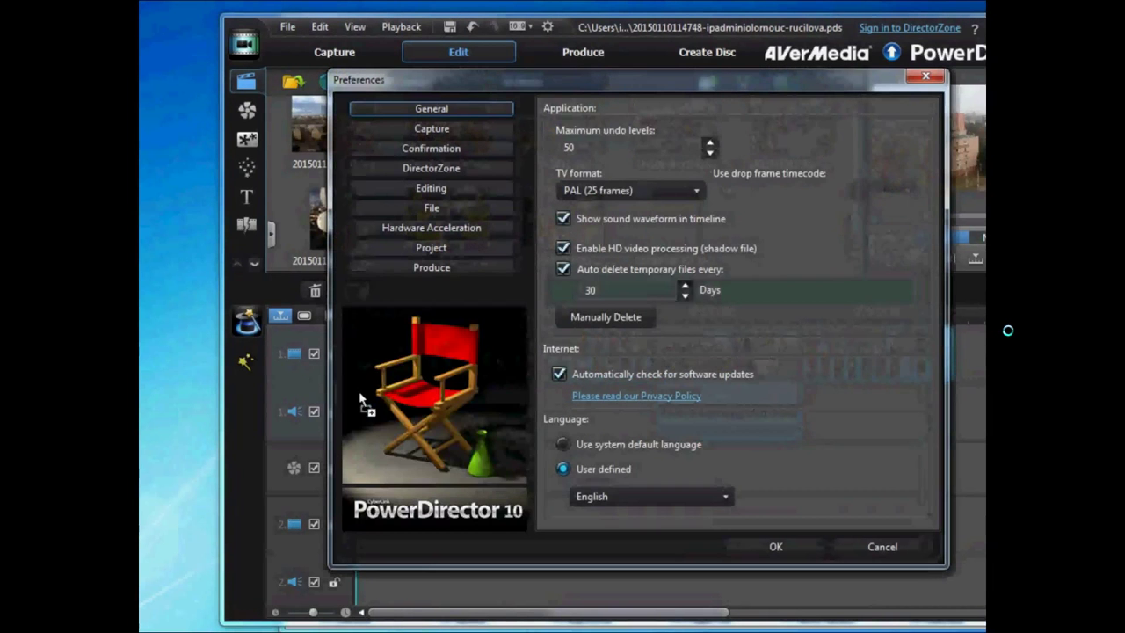
click(443, 208)
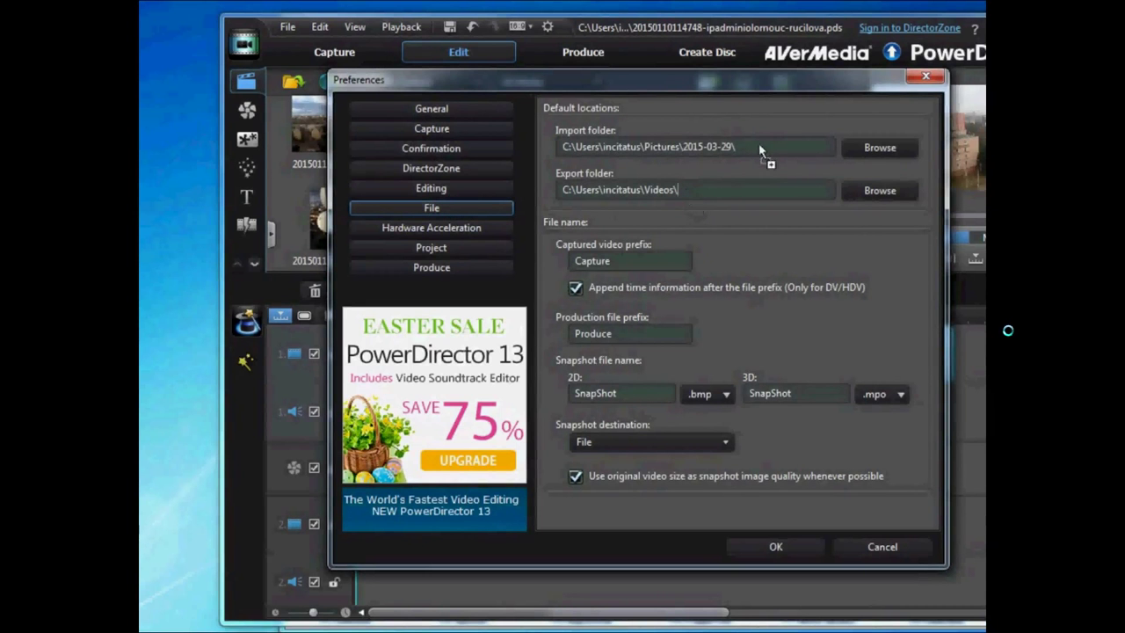
drag(760, 151, 557, 199)
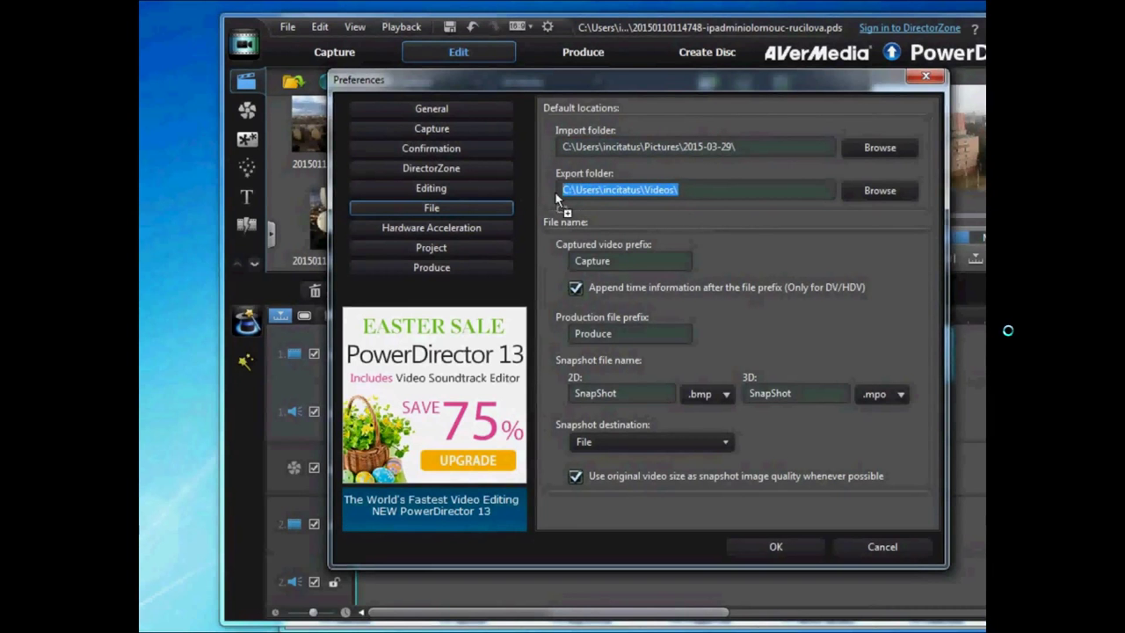
click(431, 249)
mouse_move(434, 255)
mouse_down()
mouse_move(545, 262)
mouse_move(625, 288)
mouse_move(696, 283)
mouse_move(549, 278)
mouse_up()
click(777, 548)
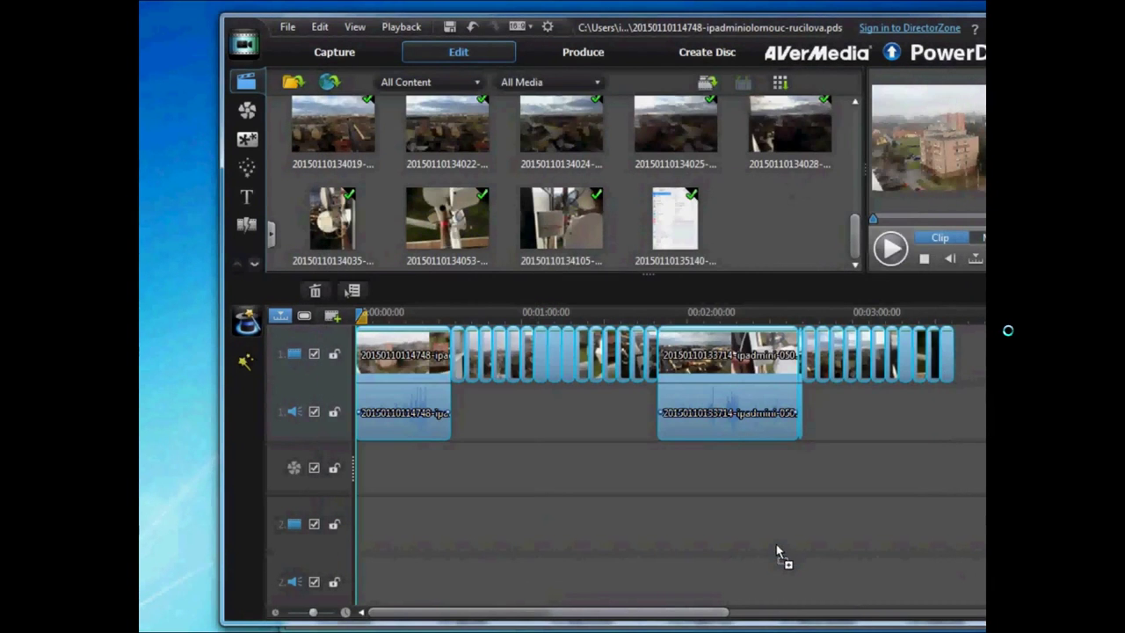
Switch to the Produce step and choose MPEG-2 as the output format.
click(583, 55)
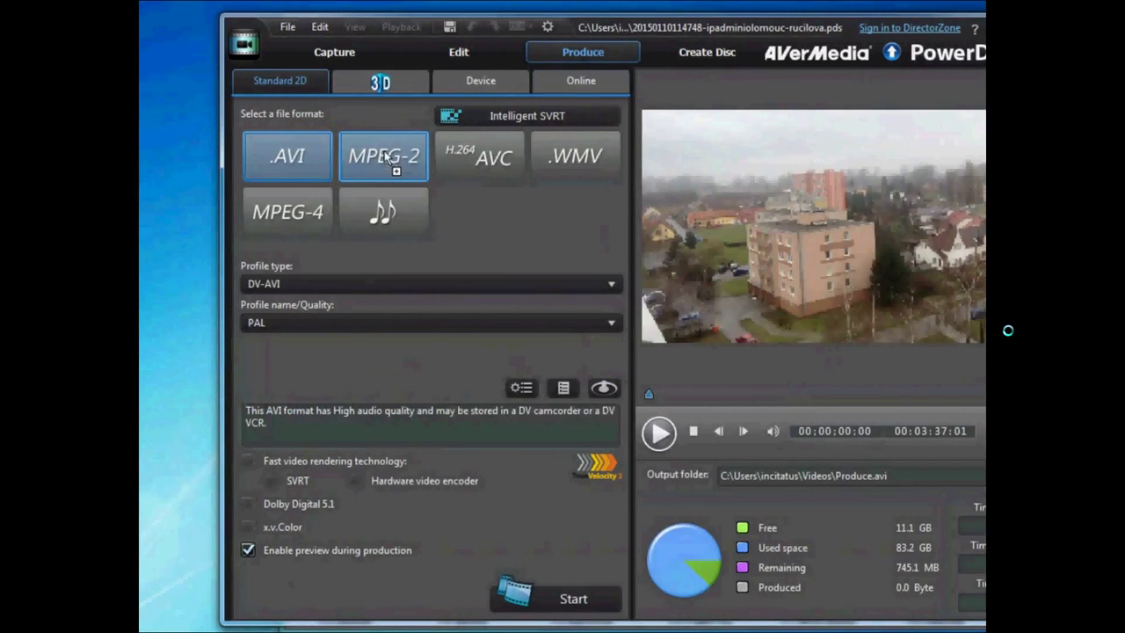
click(384, 150)
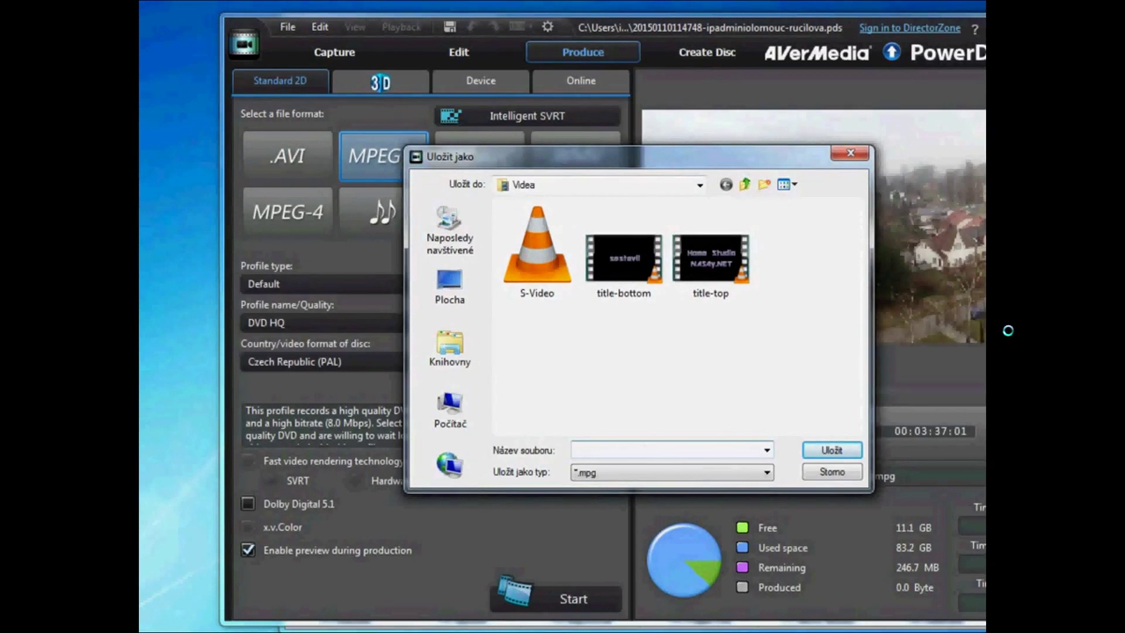
In Total Commander, select the date-and-device prefix of clip 034's file name for copying.
key(alt+Tab)
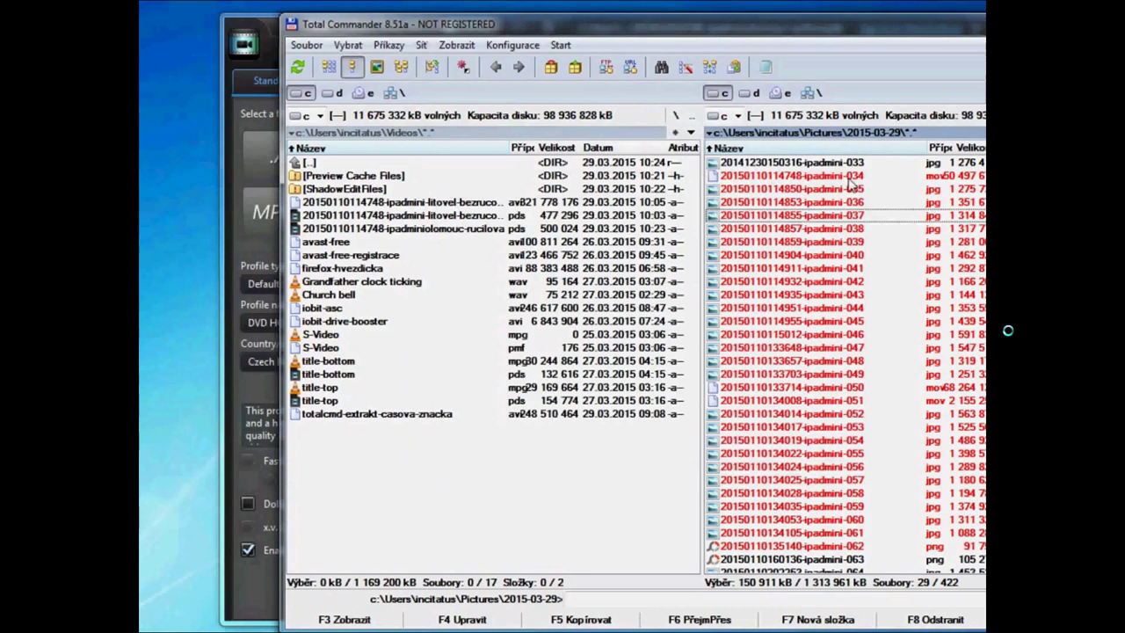
click(850, 177)
click(849, 176)
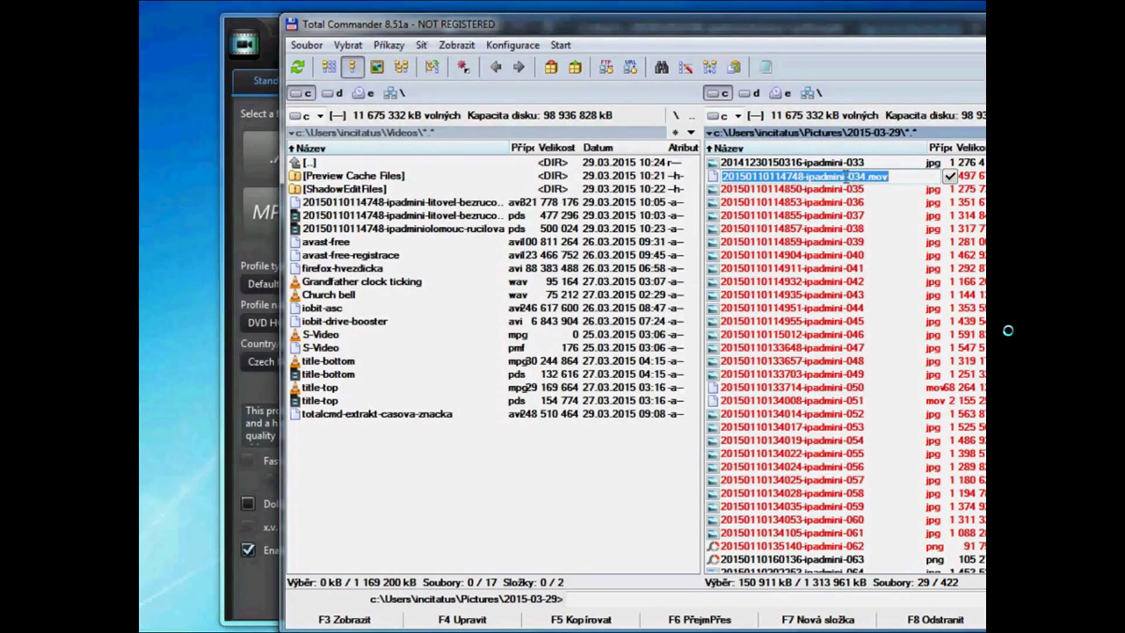
click(844, 177)
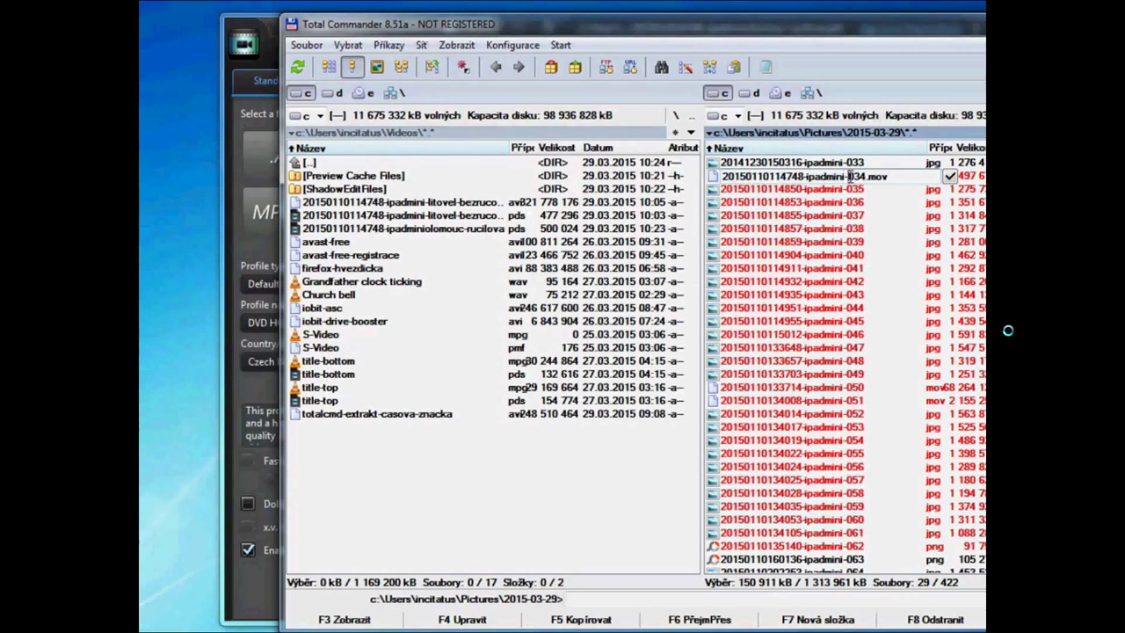
drag(848, 177, 721, 176)
key(ctrl+c)
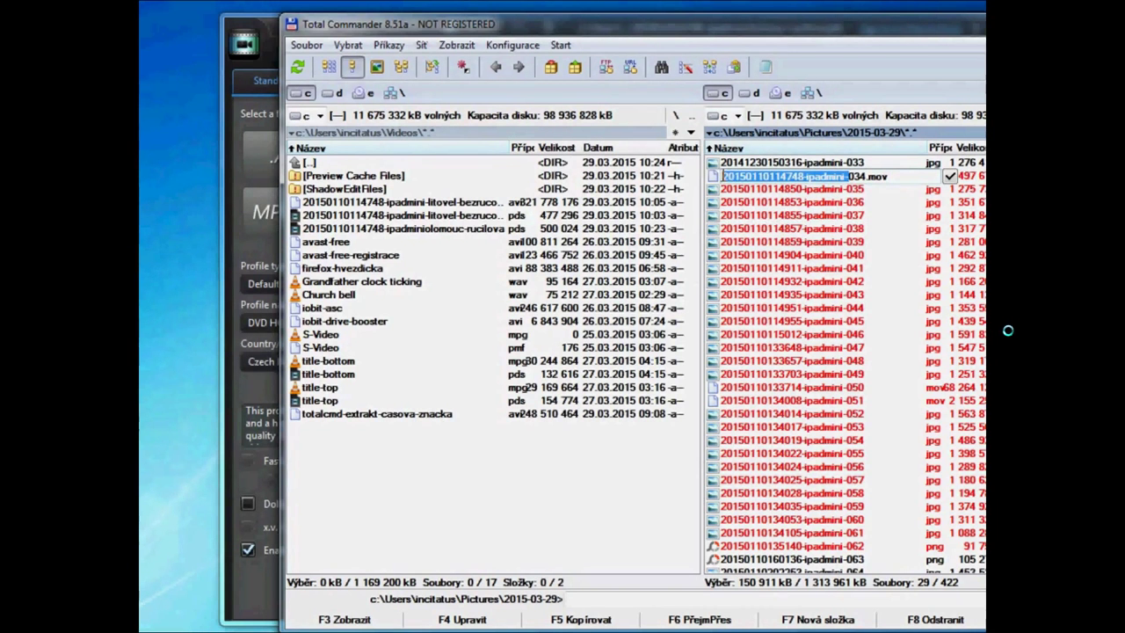
click(262, 16)
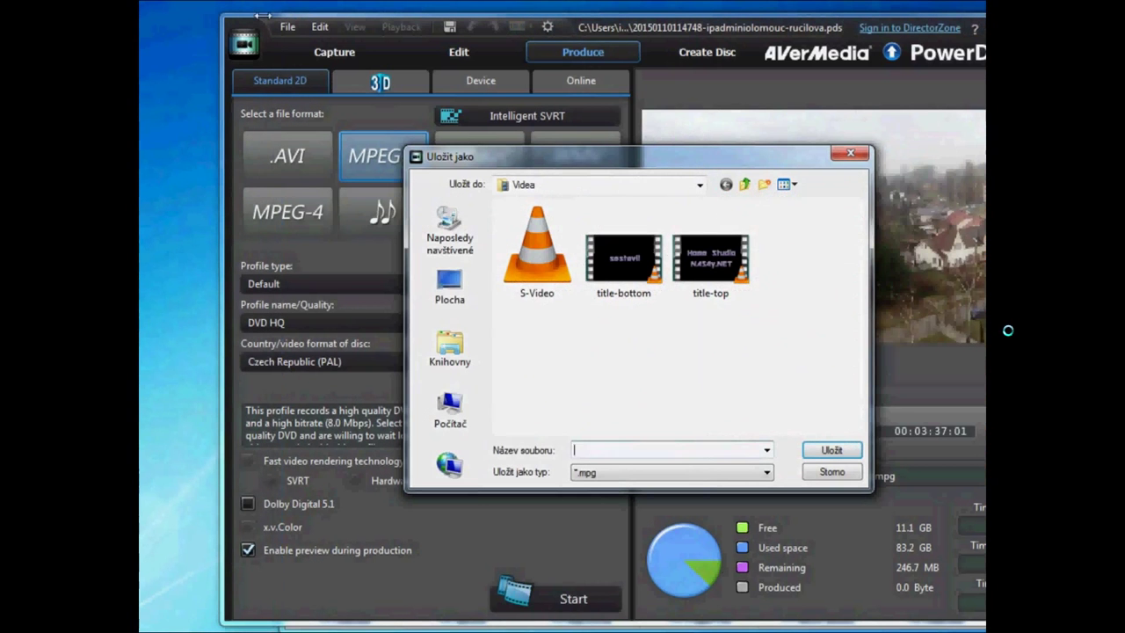
click(603, 451)
key(ctrl+v)
text(-)
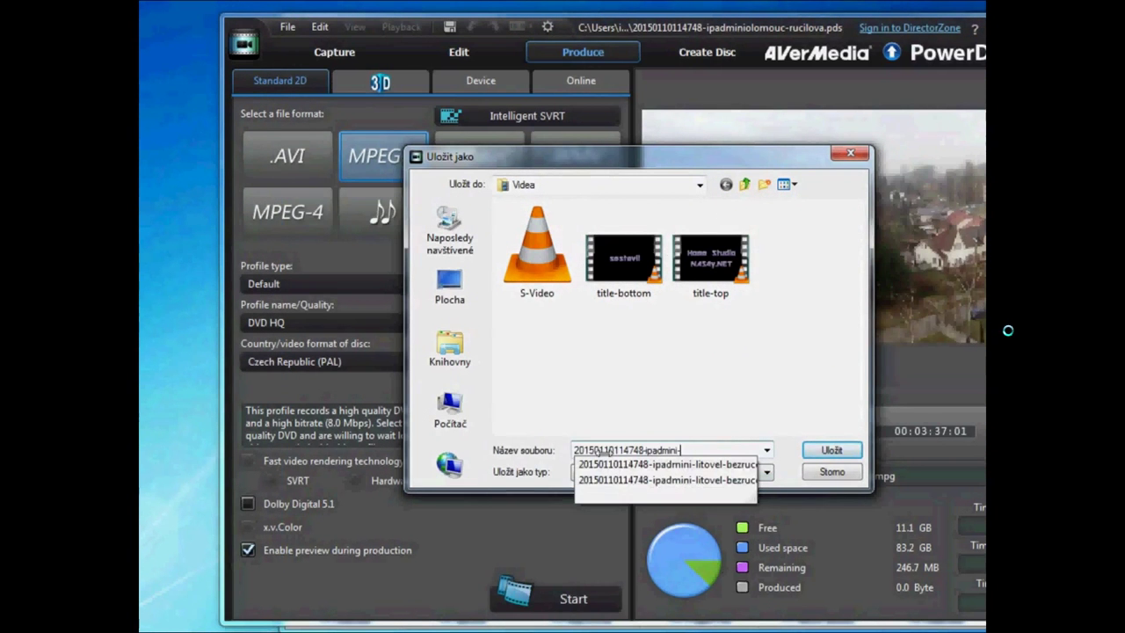
text(o)
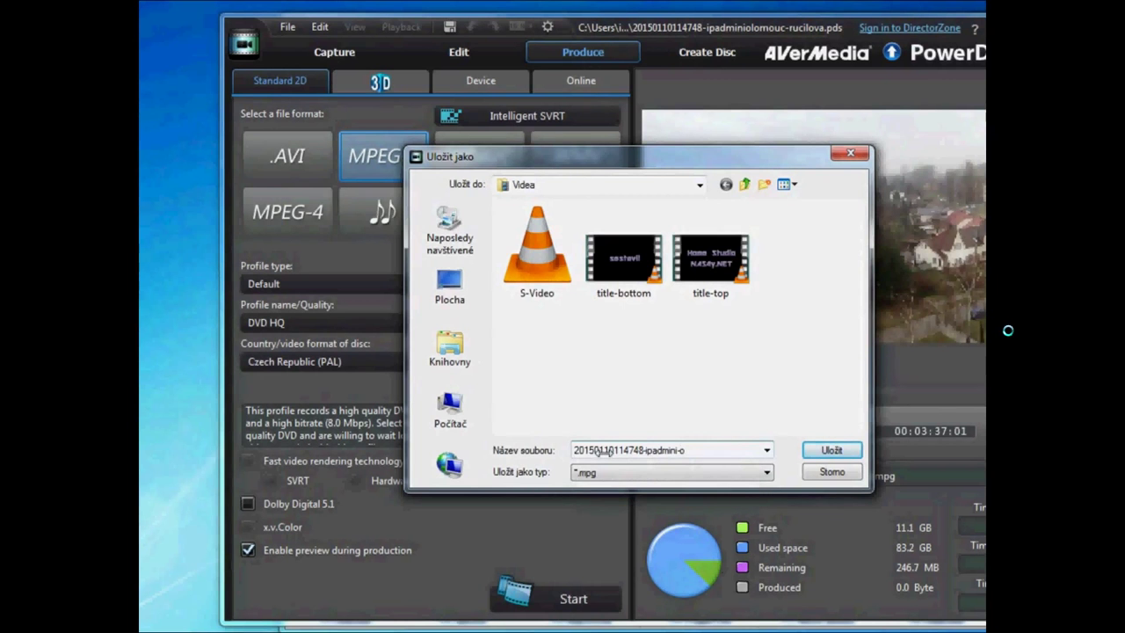
text(lomouc-rucilova)
click(834, 450)
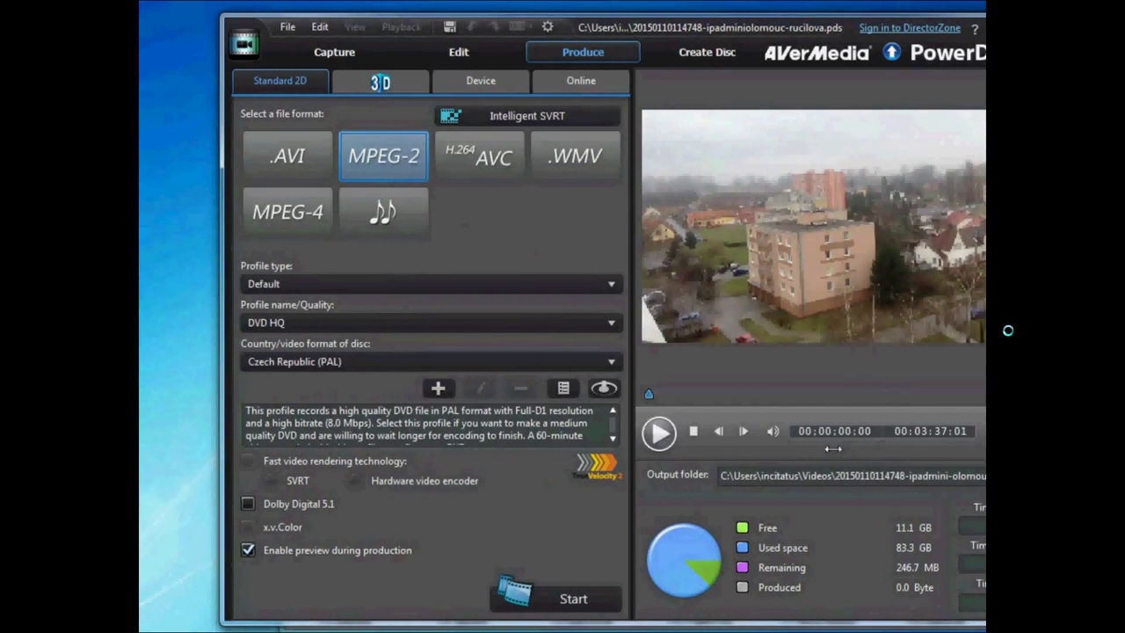
Start producing the MPEG-2 movie, then leave fullscreen once the video ends.
click(562, 598)
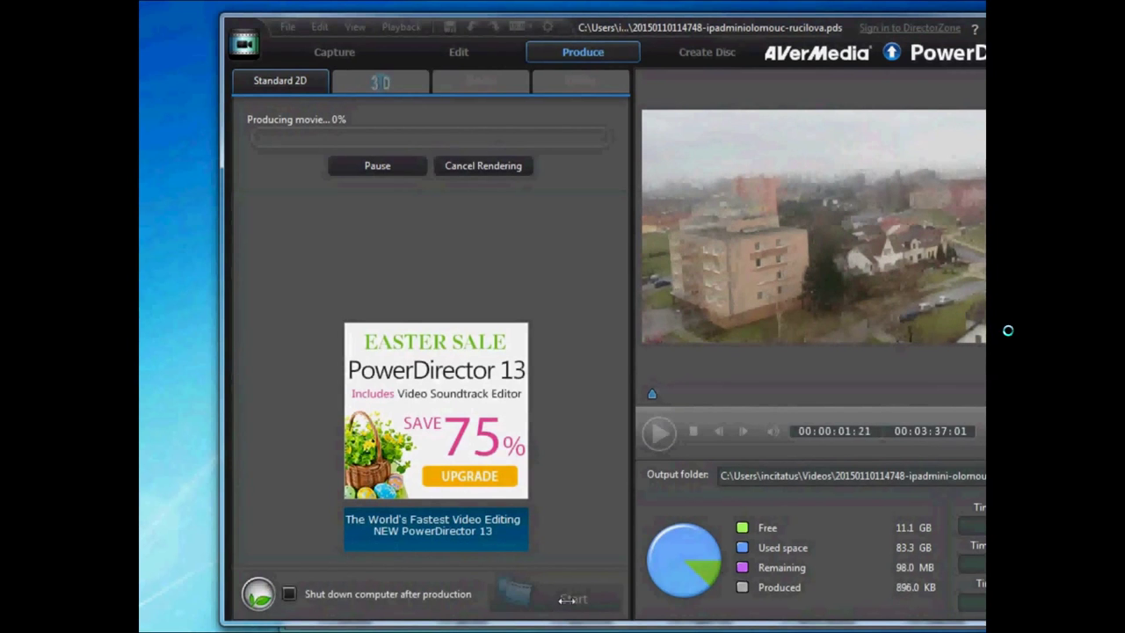
mouse_move(1121, 201)
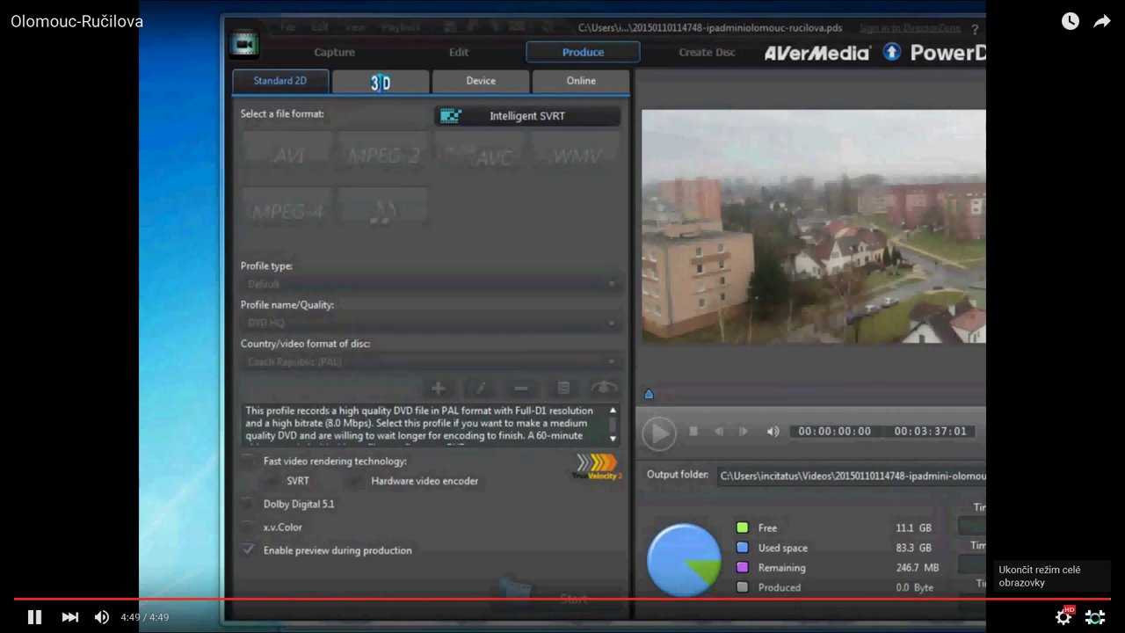
click(1094, 616)
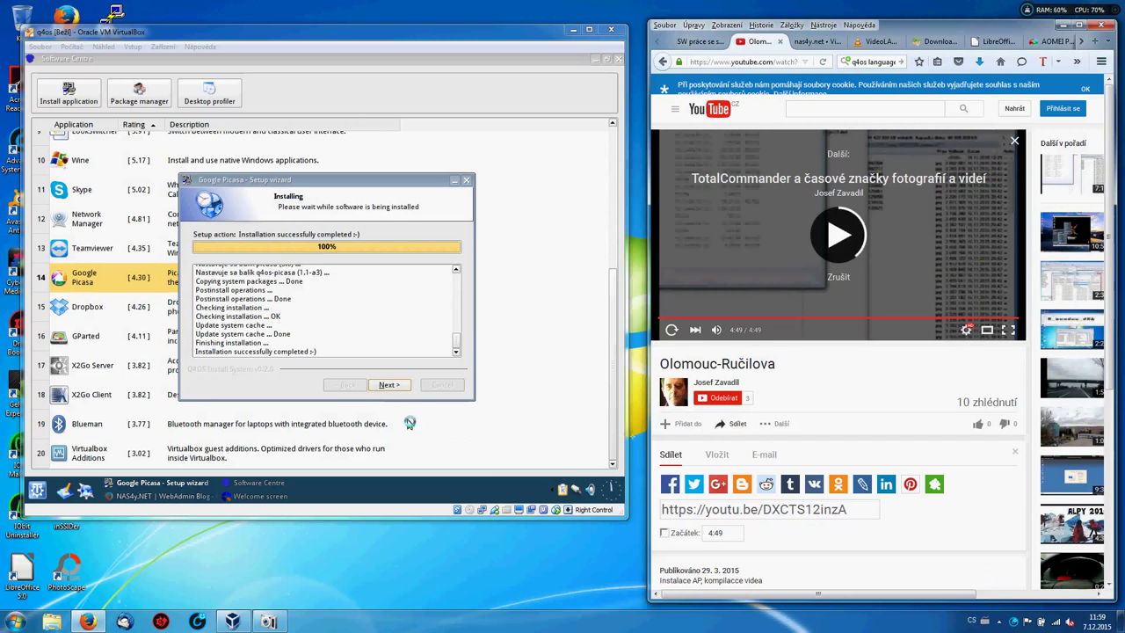
Advance the Picasa setup wizard to its final page and finish it.
click(387, 387)
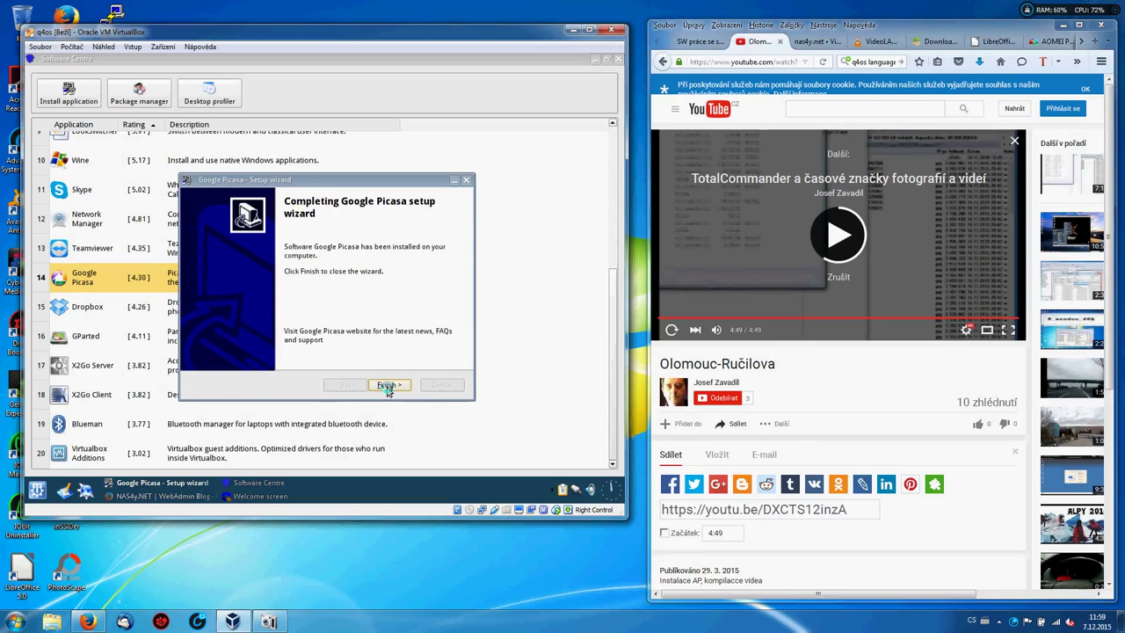
click(388, 386)
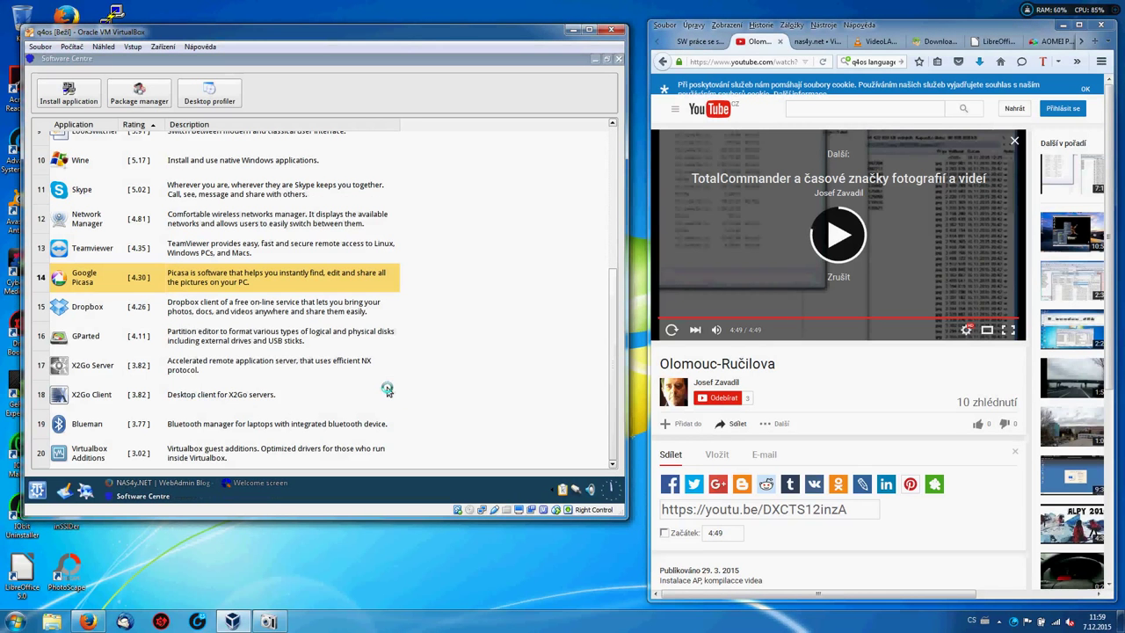